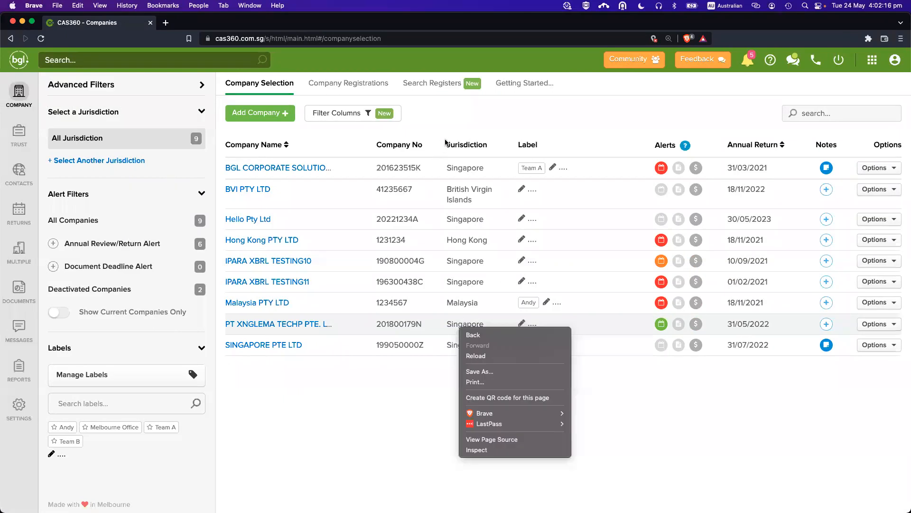
# Switch desktops to the full-screen CAS360 '2022 May New Features' title slide.
pyautogui.hotkey('ctrl', 'Up')
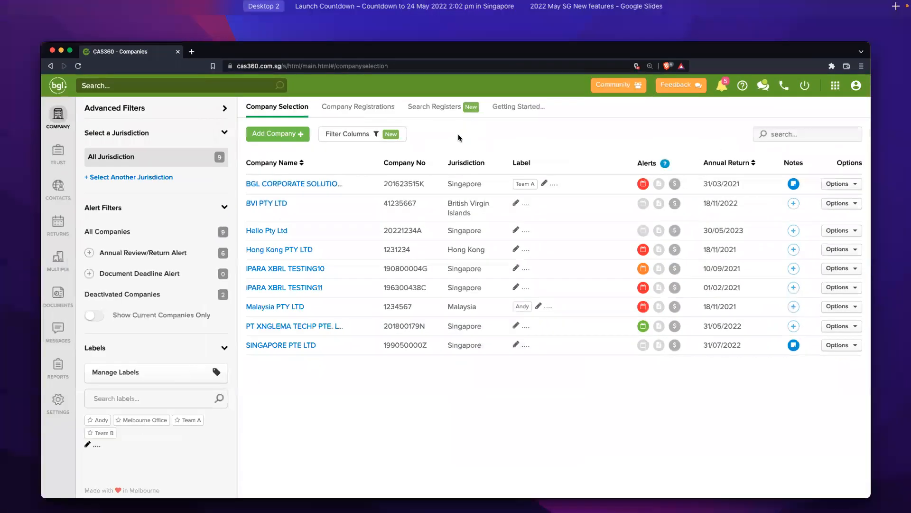
pyautogui.click(460, 138)
pyautogui.hotkey('ctrl', 'Right')
pyautogui.hotkey('ctrl', 'Right')
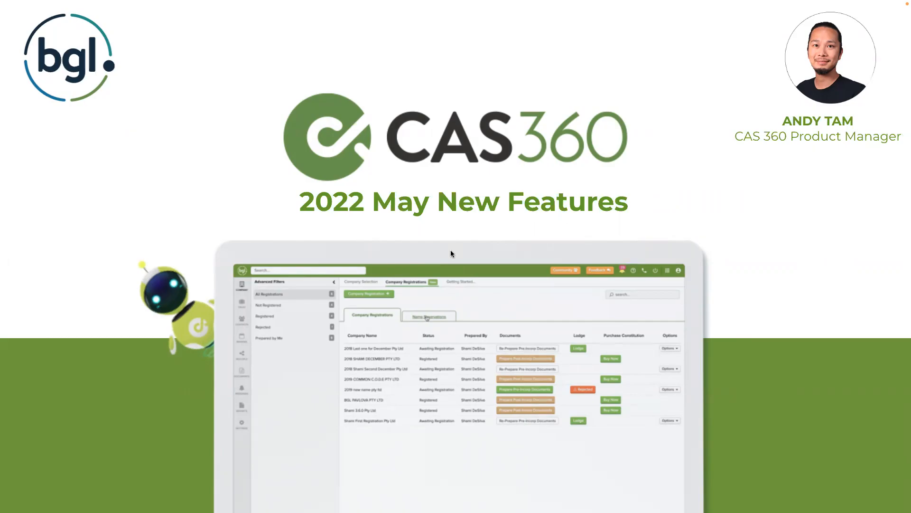
# Switch from the title slide back to the CAS360 company list in the browser.
pyautogui.hotkey('ctrl', 'Left')
pyautogui.hotkey('ctrl', 'Left')
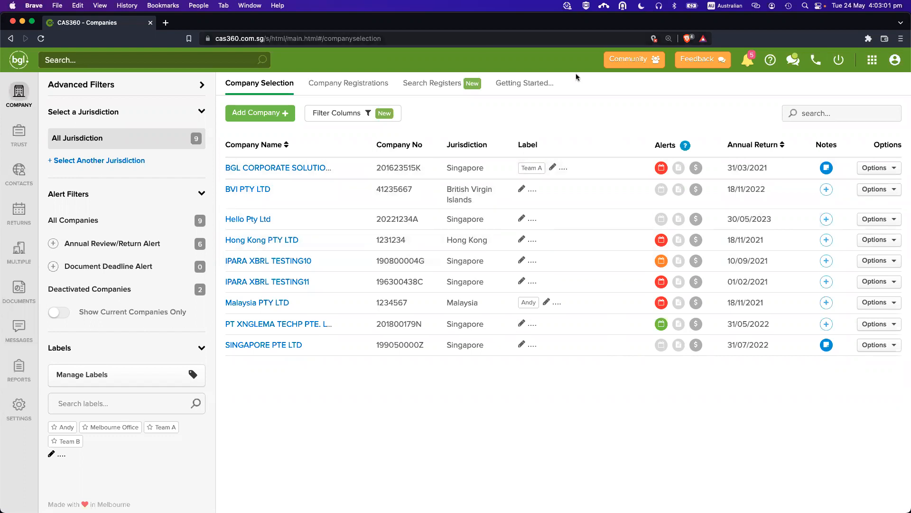
# Open BGL Community in a new tab and look over its topic list.
pyautogui.click(625, 58)
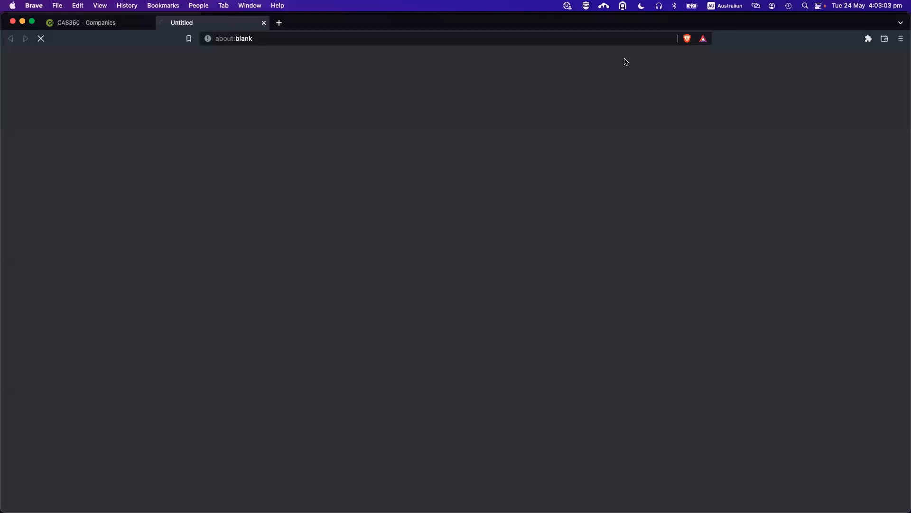
pyautogui.hotkey('ctrl', 'shift', 'Tab')
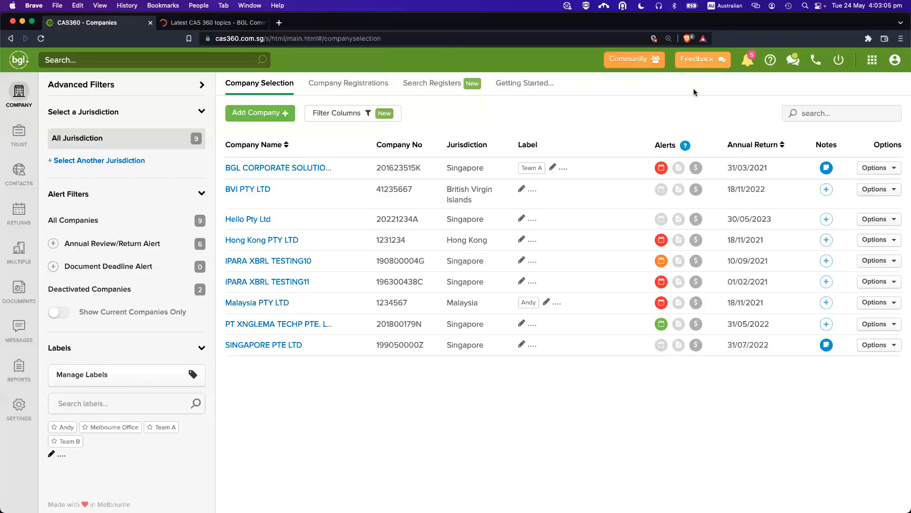
pyautogui.click(635, 66)
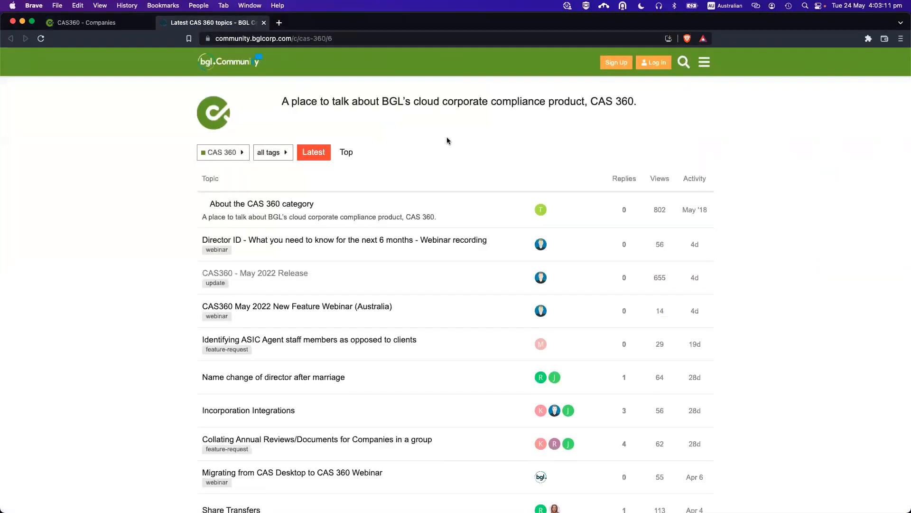
pyautogui.scroll(-1, 348, 260)
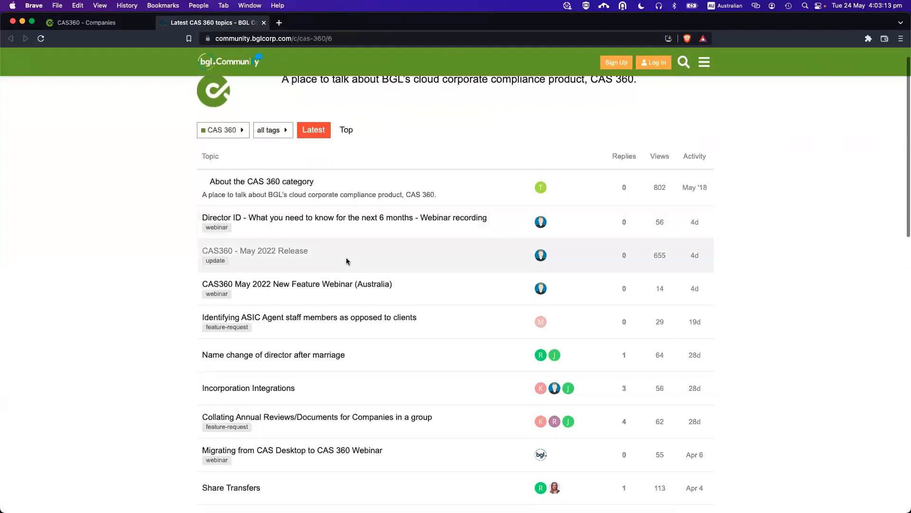
pyautogui.scroll(1, 320, 230)
pyautogui.scroll(-1, 270, 281)
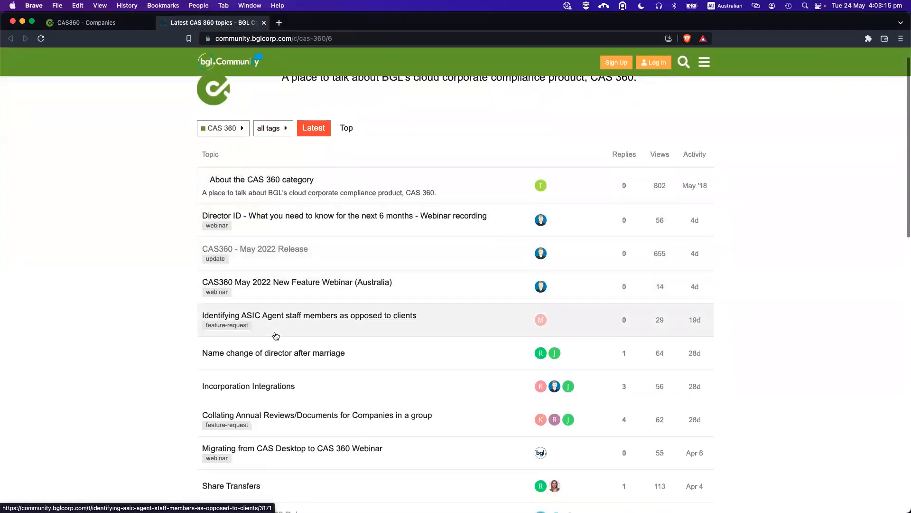
pyautogui.scroll(1, 287, 265)
pyautogui.scroll(1, 288, 284)
# Filter topics by the 'update' tag and open 'CAS360 - May 2022 Release'.
pyautogui.click(275, 152)
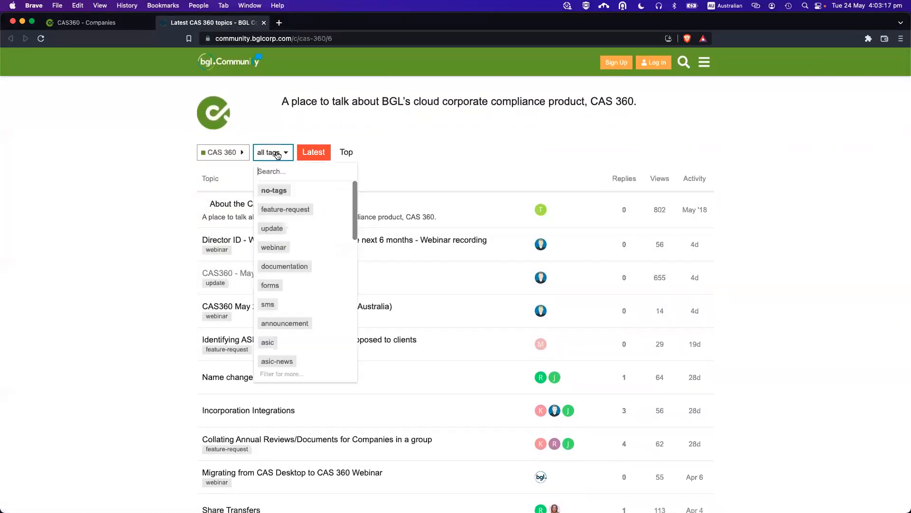
pyautogui.click(293, 228)
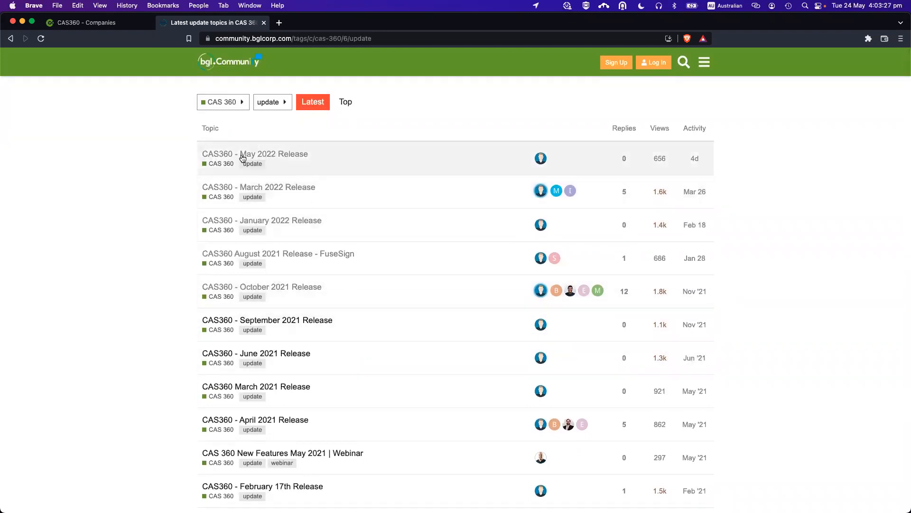
pyautogui.click(274, 156)
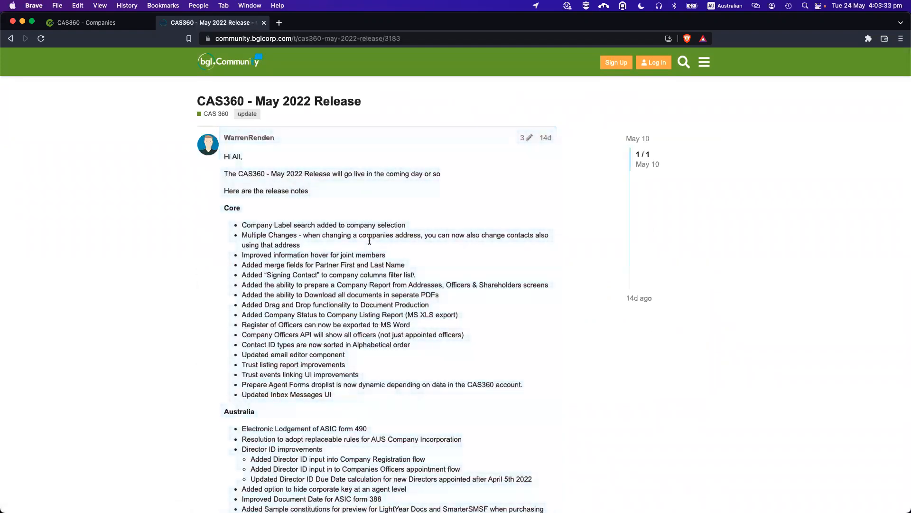
# Read through the May 2022 release notes, then return to the CAS 360 topic list.
pyautogui.scroll(-3, 365, 221)
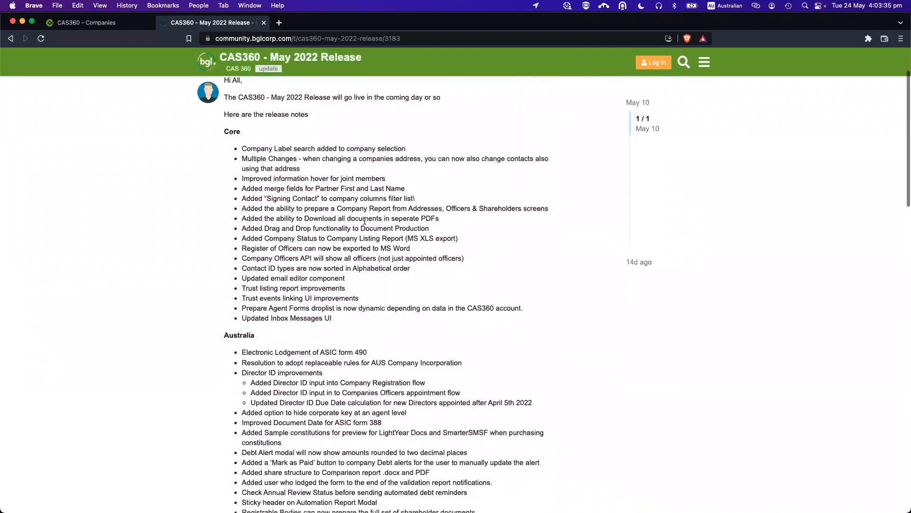
pyautogui.scroll(-2, 325, 170)
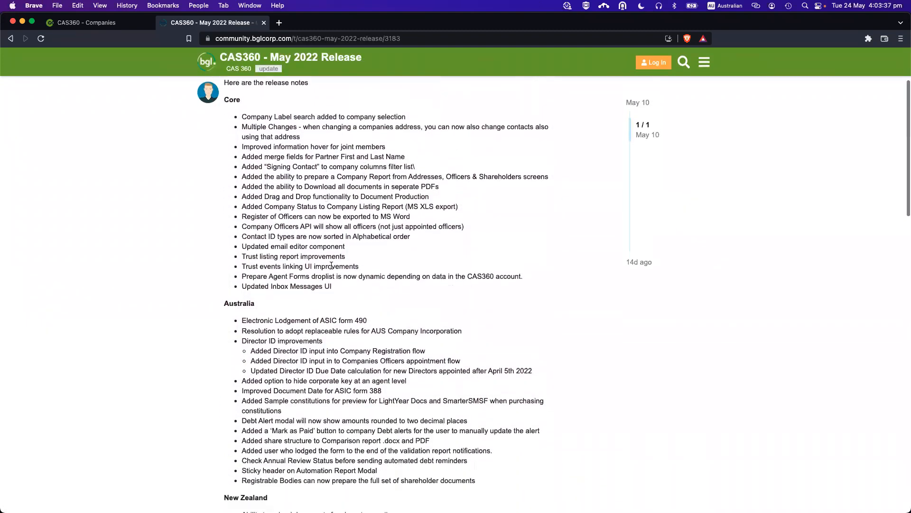
pyautogui.scroll(-1, 244, 137)
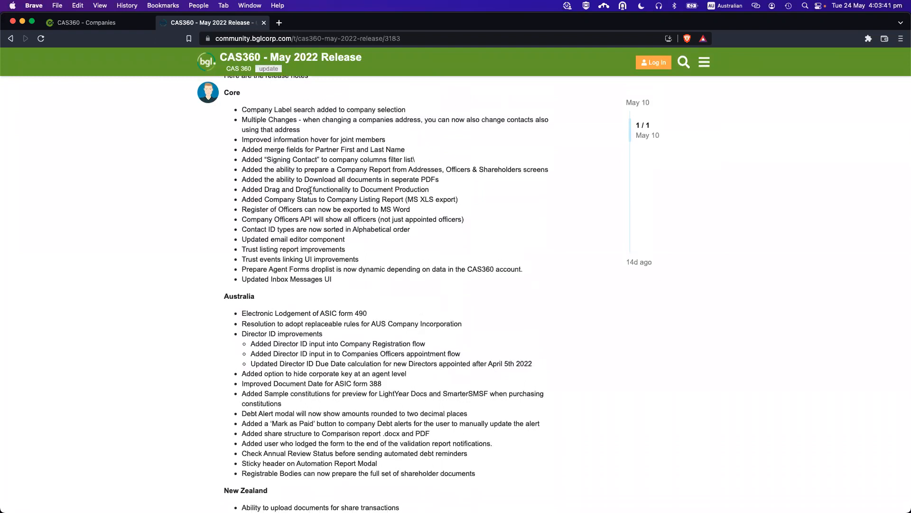
pyautogui.scroll(-4, 309, 191)
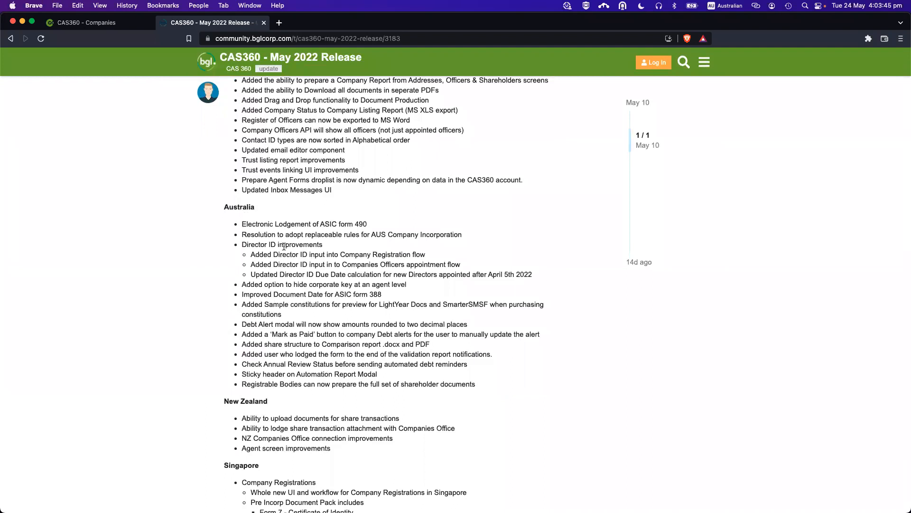
pyautogui.scroll(-14, 284, 247)
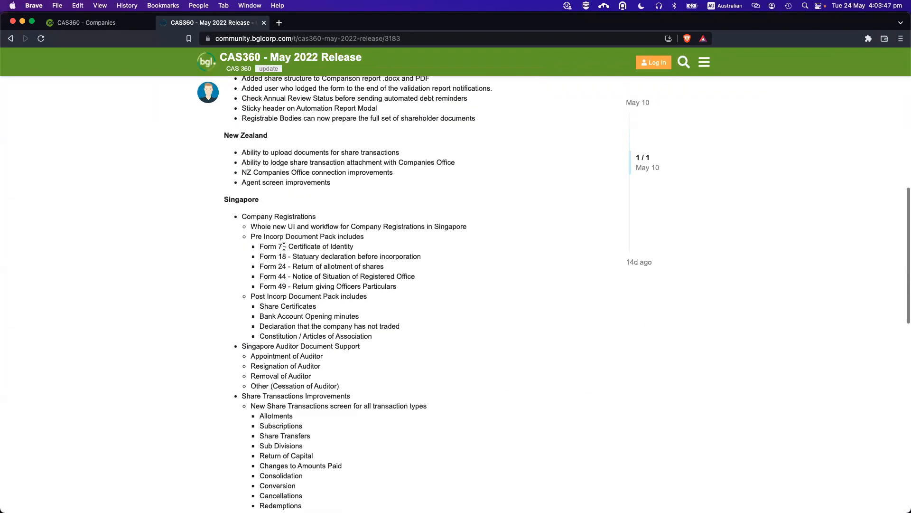
pyautogui.scroll(-4, 284, 247)
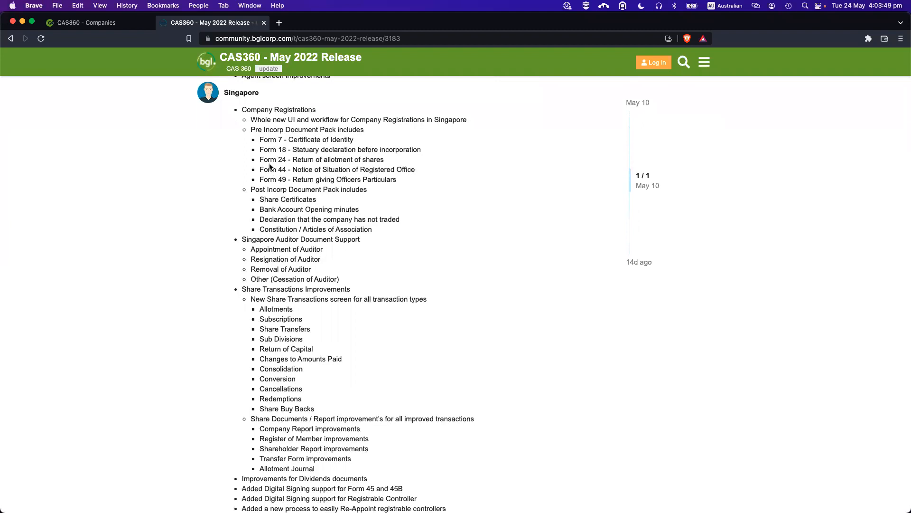
pyautogui.scroll(-6, 270, 166)
pyautogui.scroll(10, 270, 166)
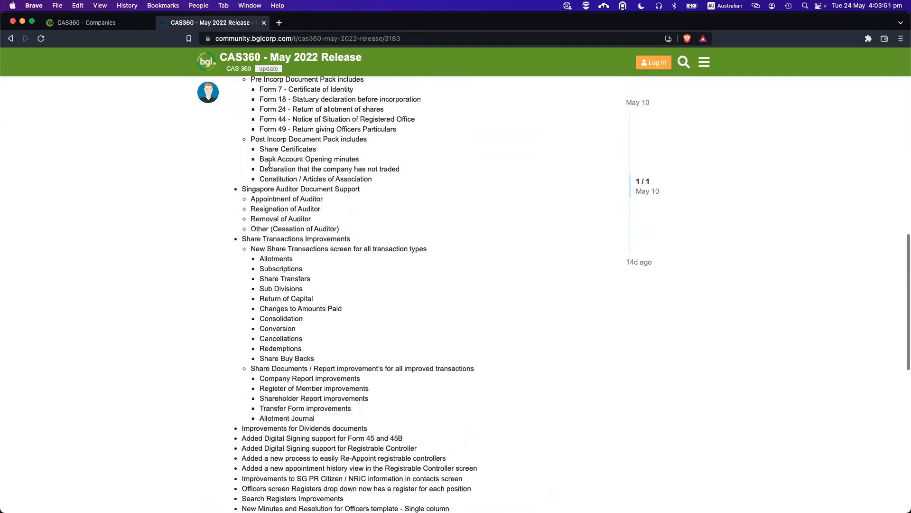
pyautogui.scroll(13, 270, 164)
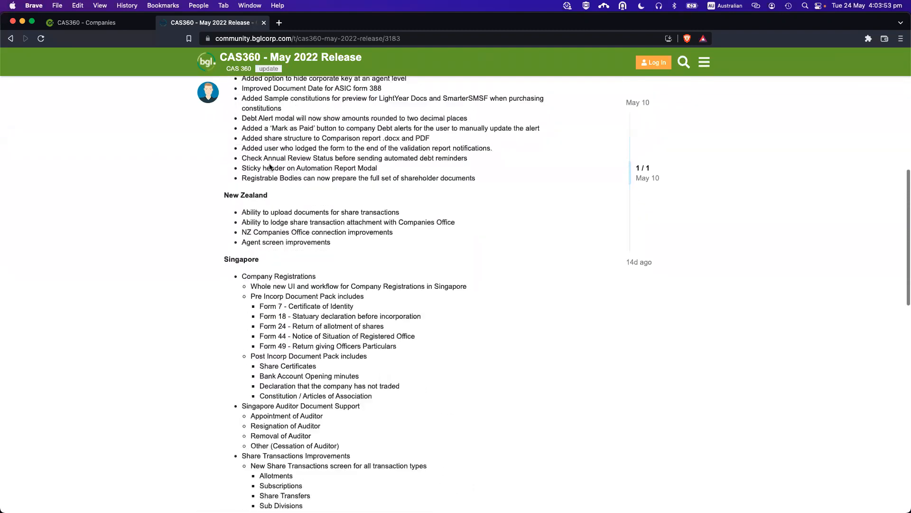
pyautogui.scroll(9, 270, 163)
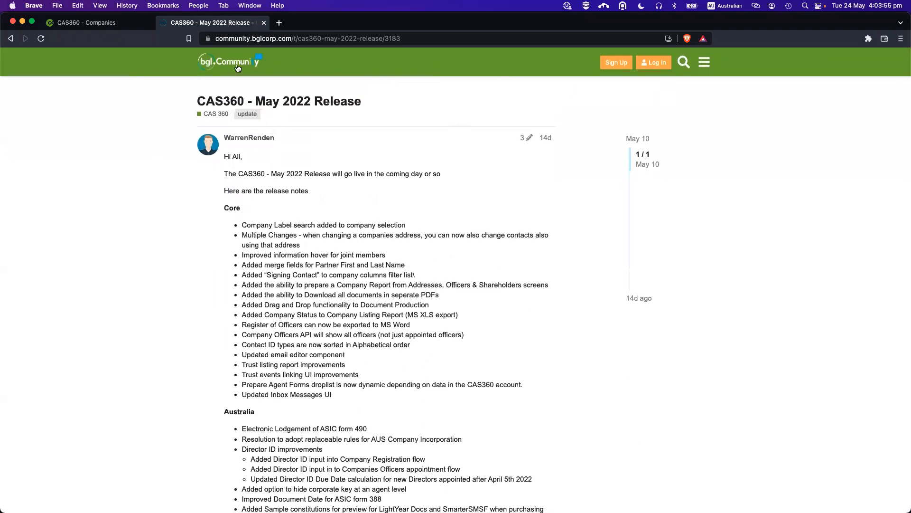
pyautogui.click(221, 113)
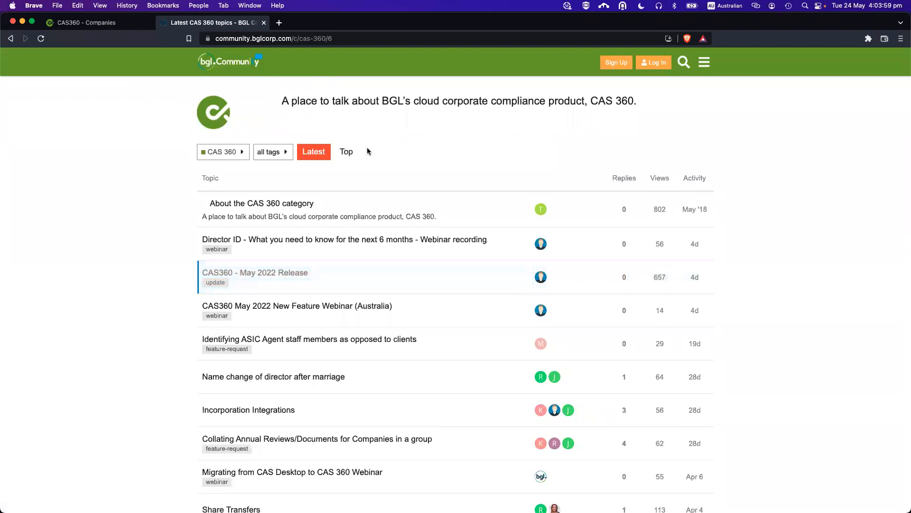
# Filter community topics by the 'webinar' tag, then return to the community home page.
pyautogui.click(284, 153)
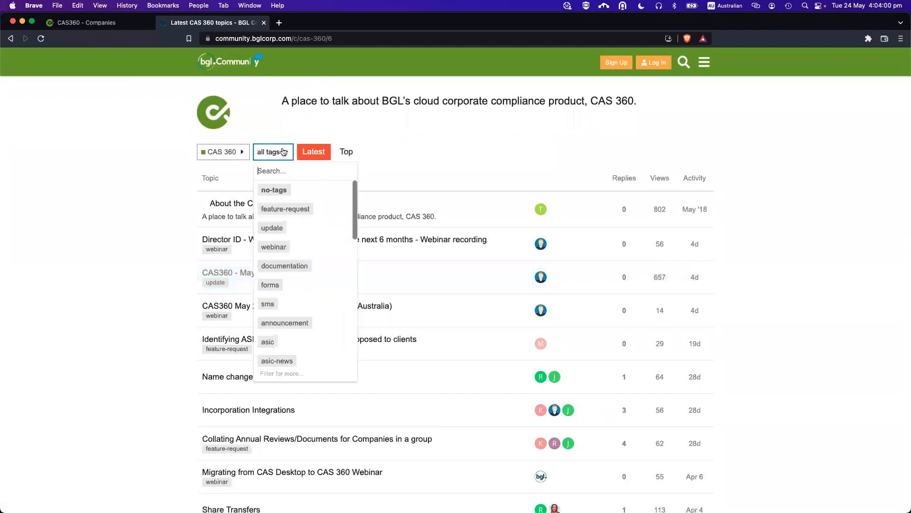
pyautogui.click(281, 247)
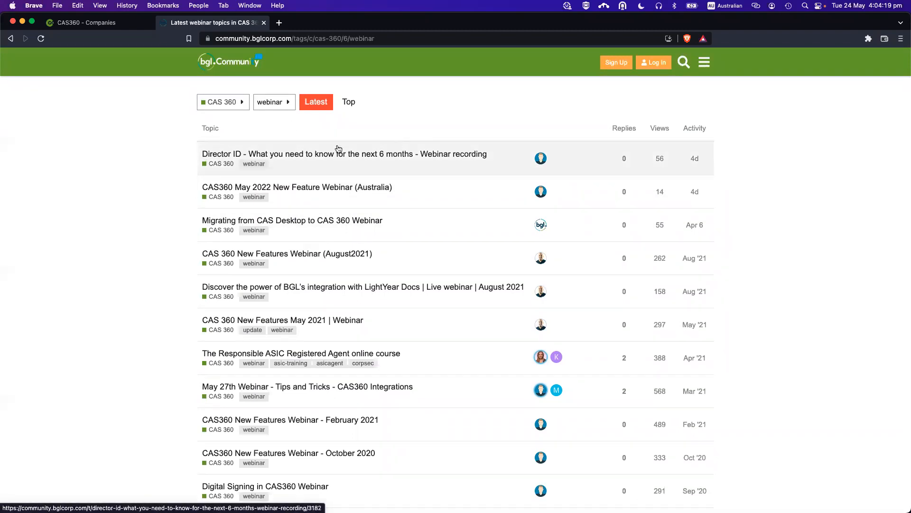
pyautogui.click(227, 65)
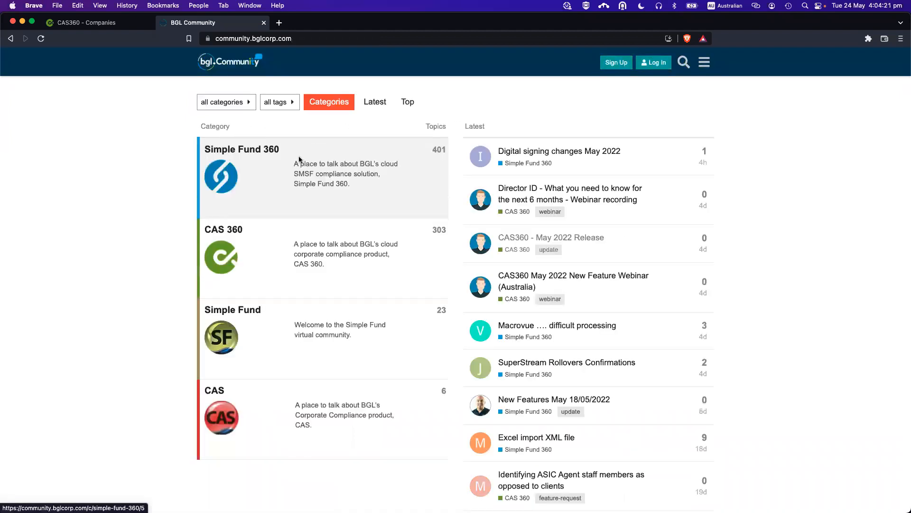
# Show CAS 360 category topics tagged 'webinar', then close the community tab.
pyautogui.click(226, 230)
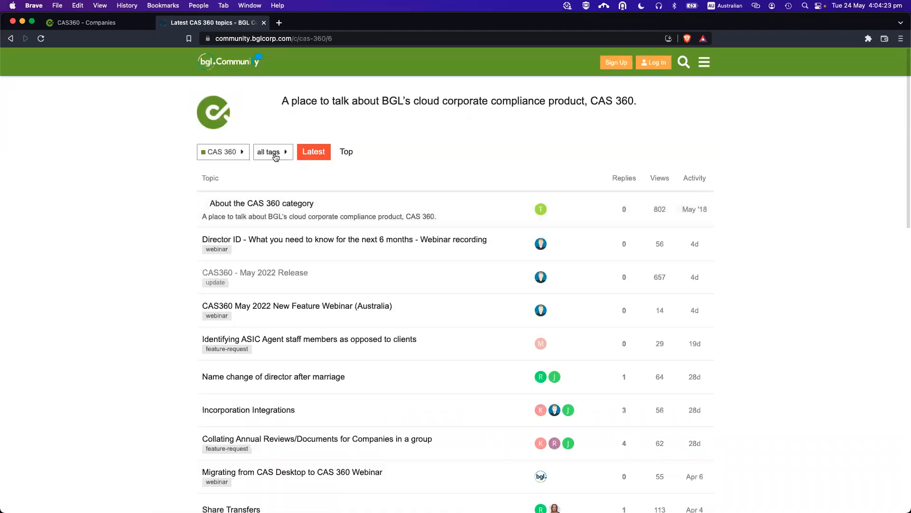
pyautogui.click(279, 152)
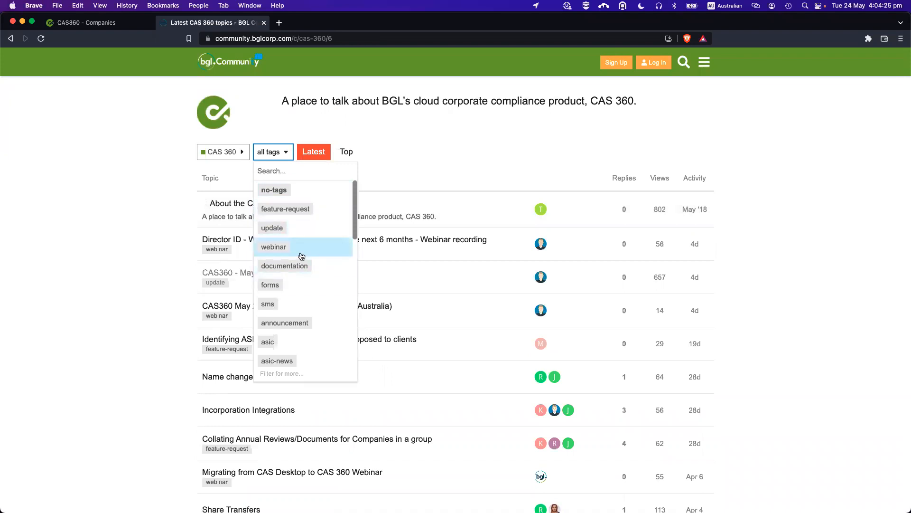
pyautogui.click(286, 249)
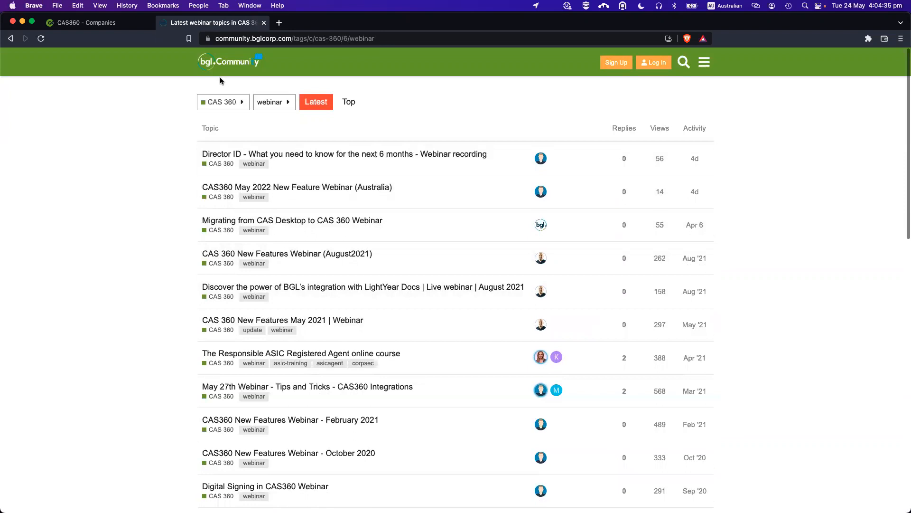
pyautogui.click(229, 66)
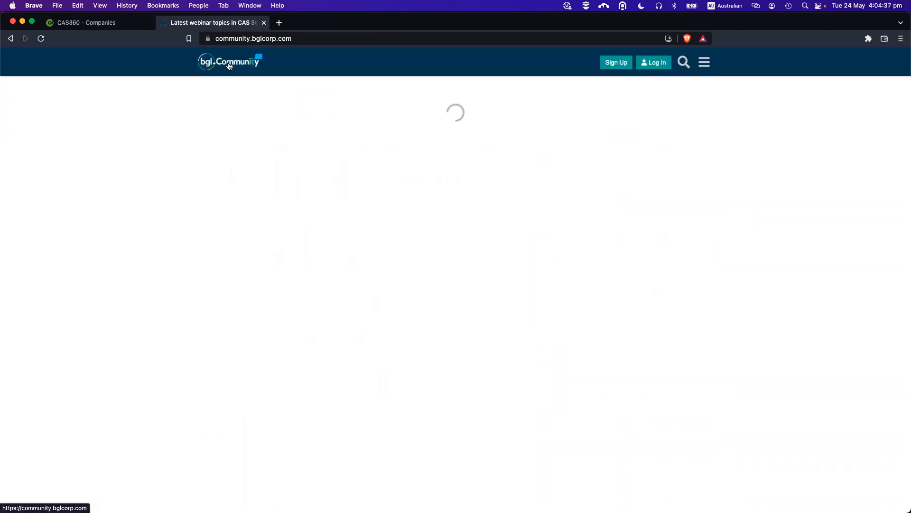
pyautogui.click(264, 23)
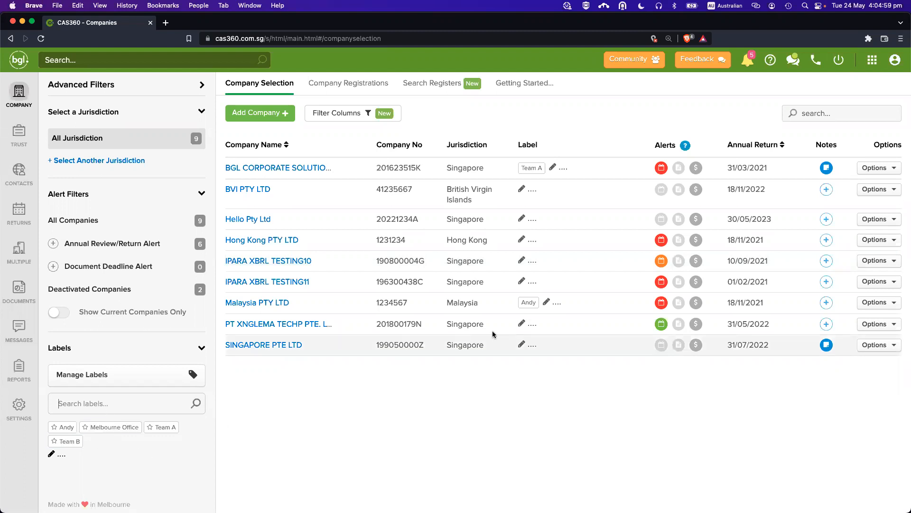
# Search labels for 'team', filter companies by Team B, then reset filters.
pyautogui.click(131, 412)
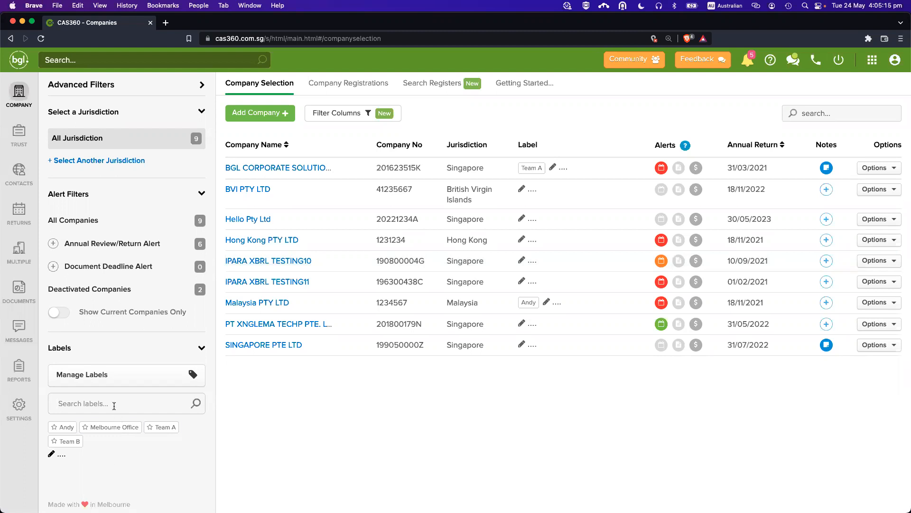
pyautogui.write('team')
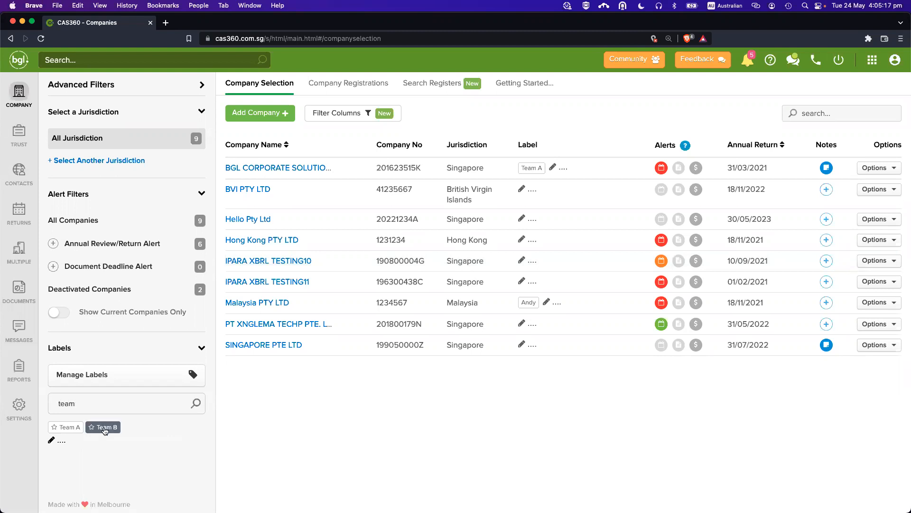
pyautogui.click(112, 403)
pyautogui.press('BackSpace')
pyautogui.press('BackSpace')
pyautogui.press('BackSpace')
pyautogui.press('BackSpace')
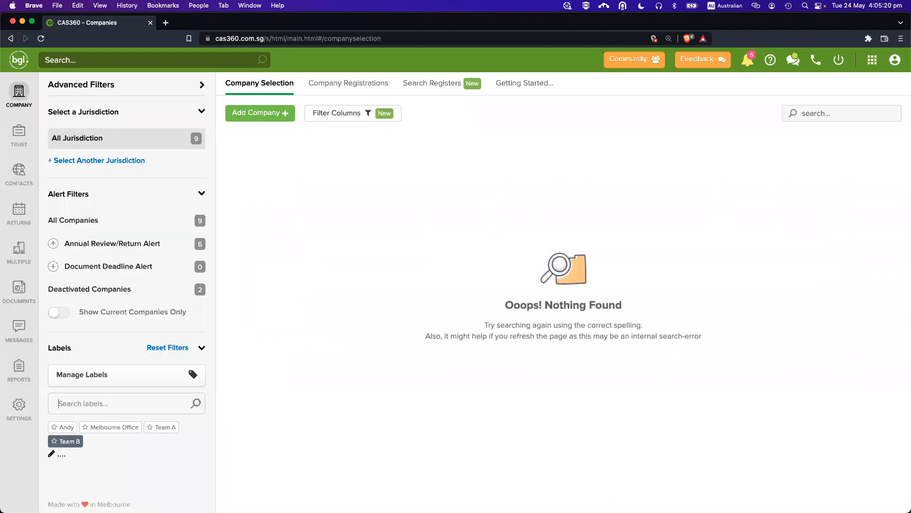
pyautogui.click(163, 347)
# Filter companies by the Team A label, then clear the search and reset filters.
pyautogui.click(123, 402)
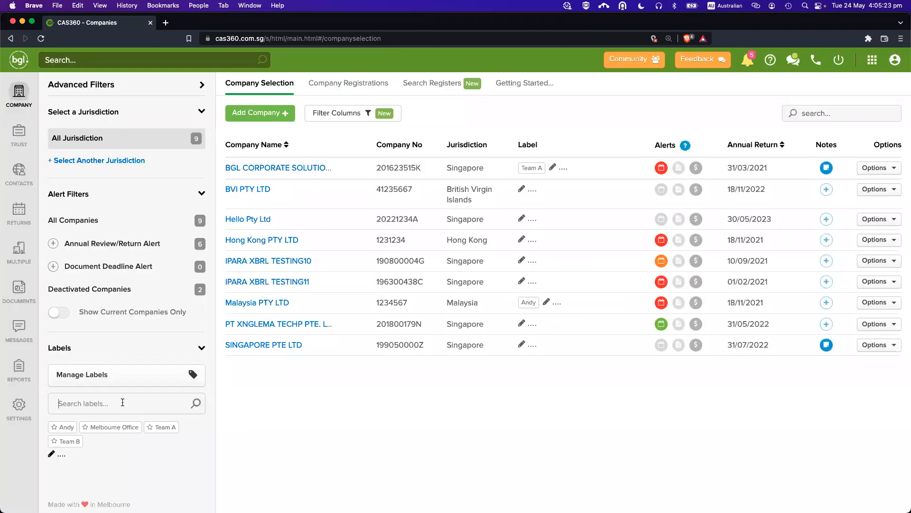
pyautogui.write('team')
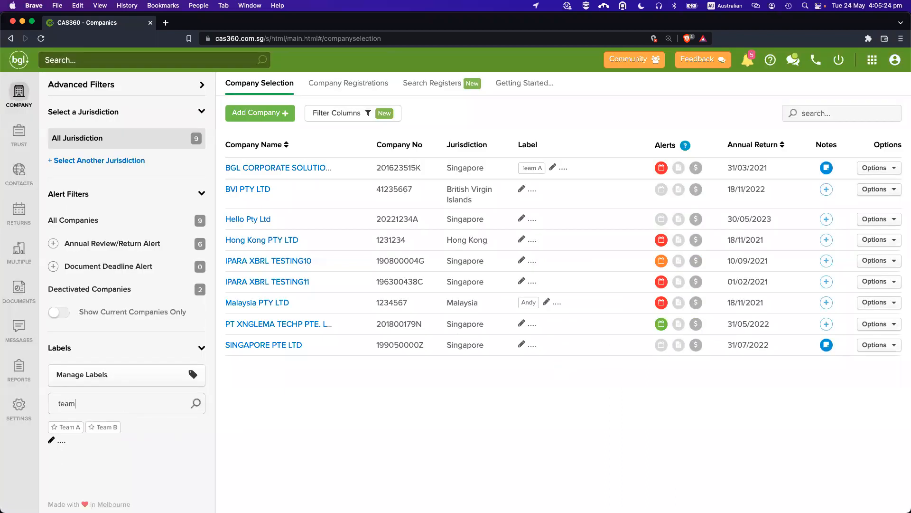
pyautogui.click(66, 428)
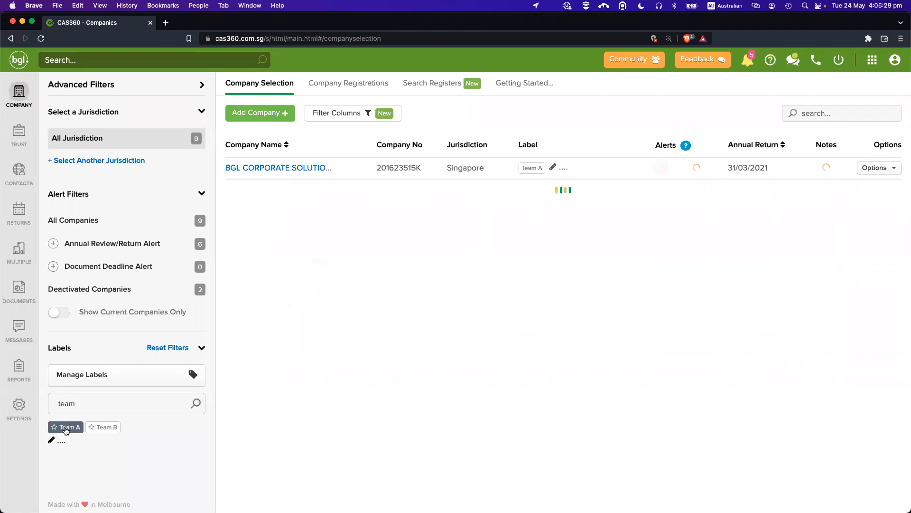
pyautogui.press('BackSpace')
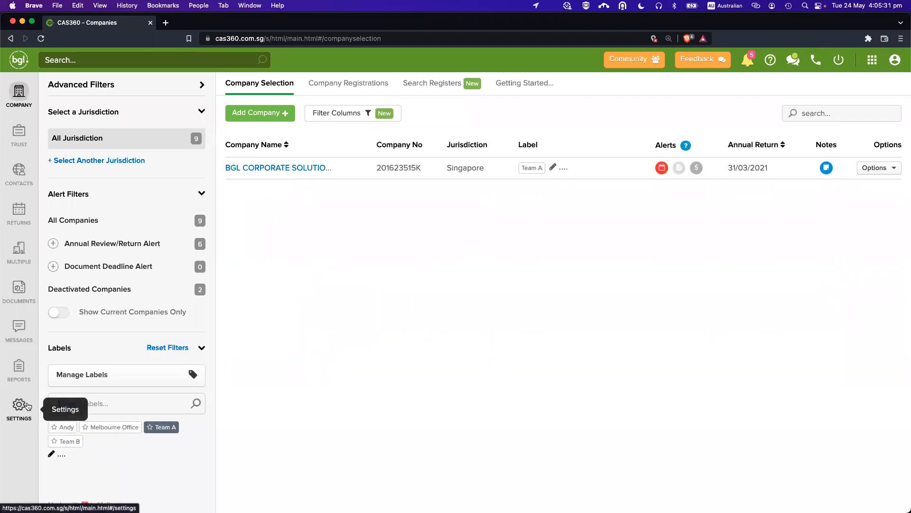
pyautogui.write('team')
pyautogui.doubleClick(119, 404)
pyautogui.press('BackSpace')
pyautogui.click(162, 348)
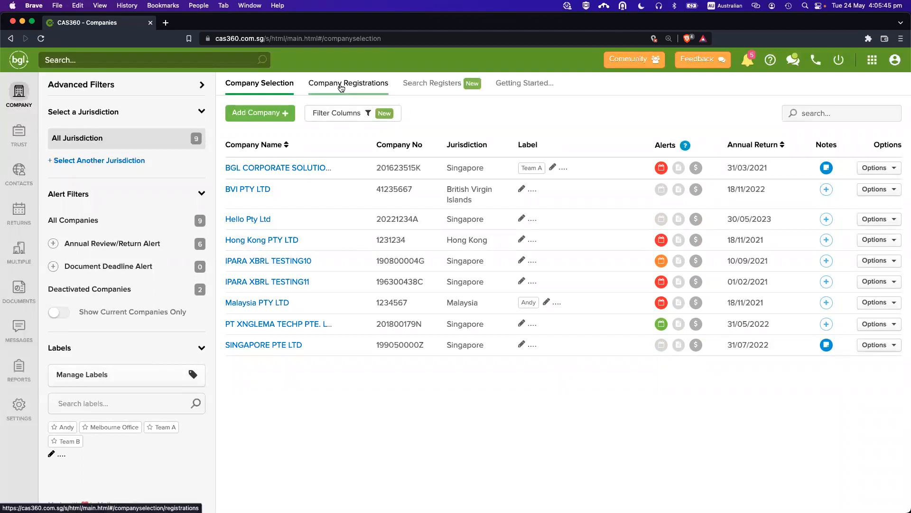
# Show the Company Registrations list with Hello Pty Ltd and Testing PTY LTD.
pyautogui.click(341, 86)
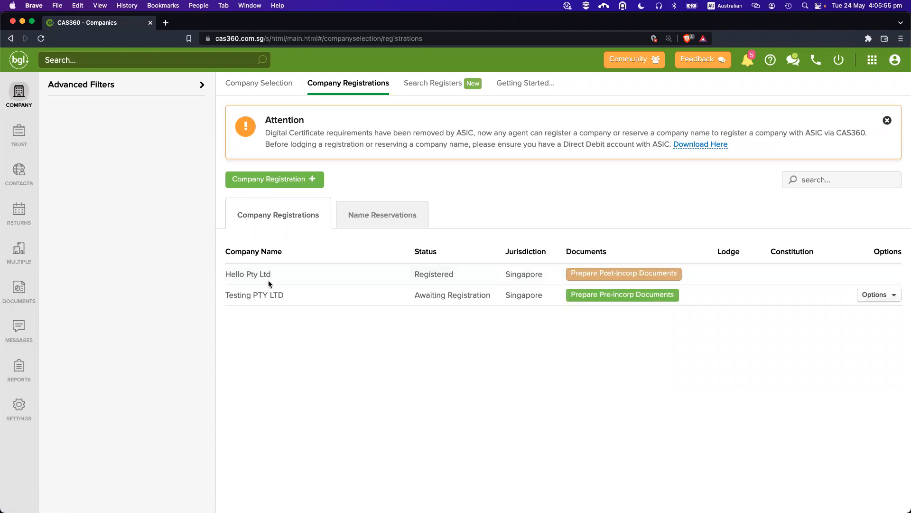
pyautogui.click(32, 102)
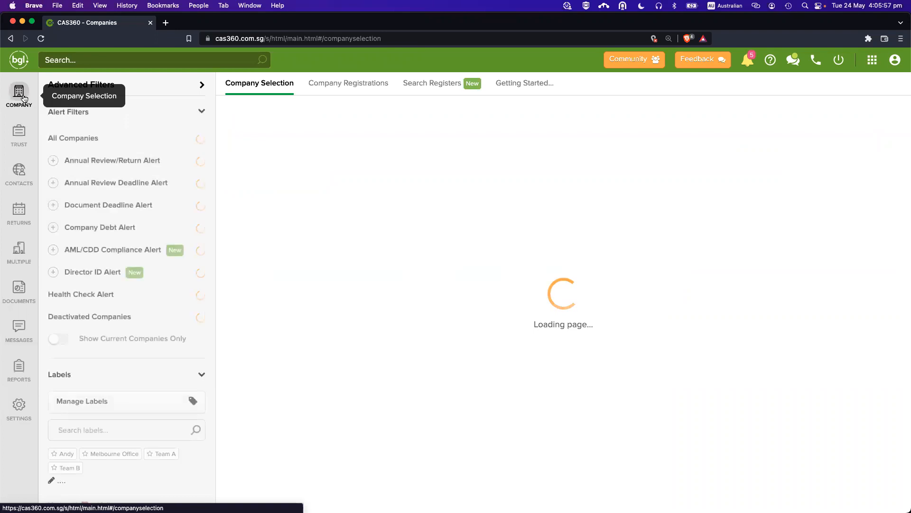
pyautogui.click(351, 88)
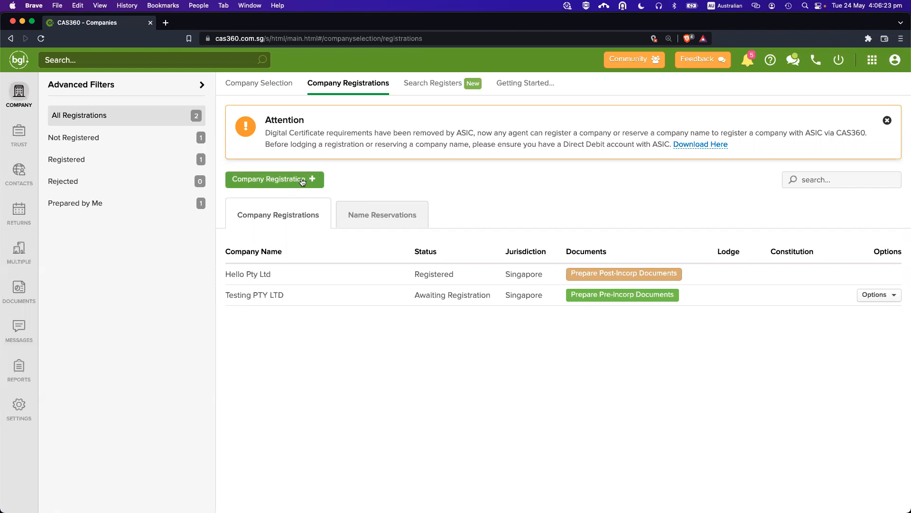
# Start a new company registration with Singapore as the jurisdiction.
pyautogui.click(264, 180)
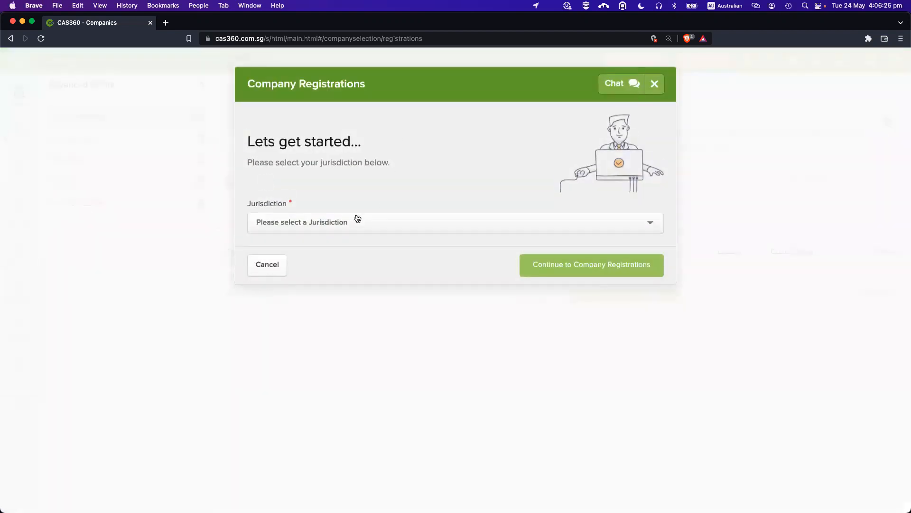
pyautogui.click(346, 222)
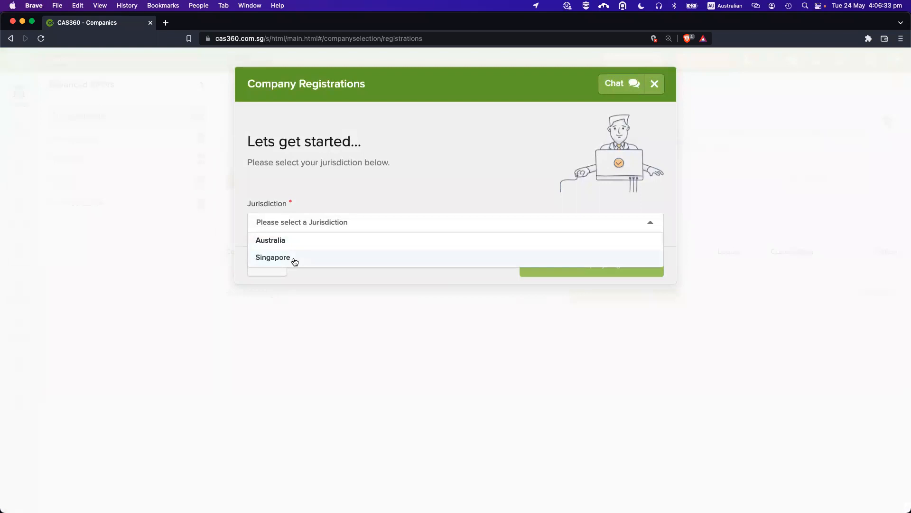
pyautogui.click(273, 257)
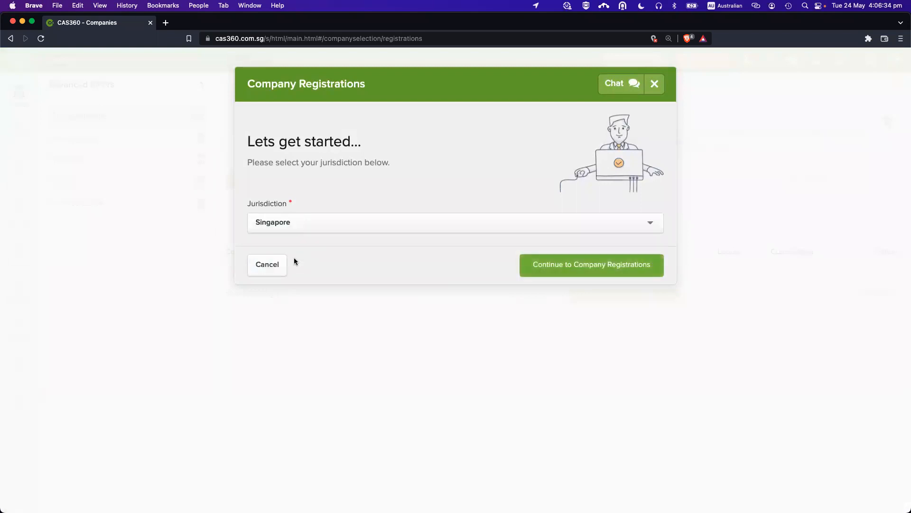
pyautogui.click(564, 269)
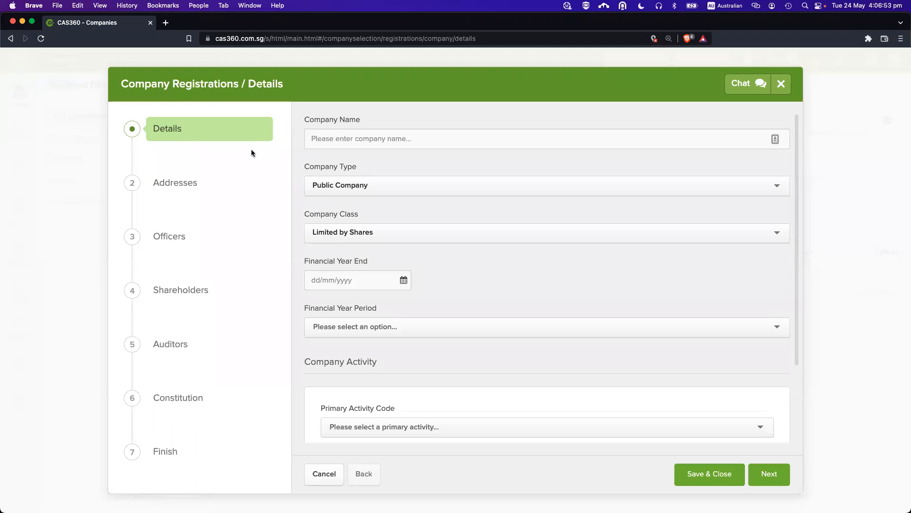
# Name the company '24 May Pte L', Private Company - Exempt, Limited by Shares.
pyautogui.click(335, 137)
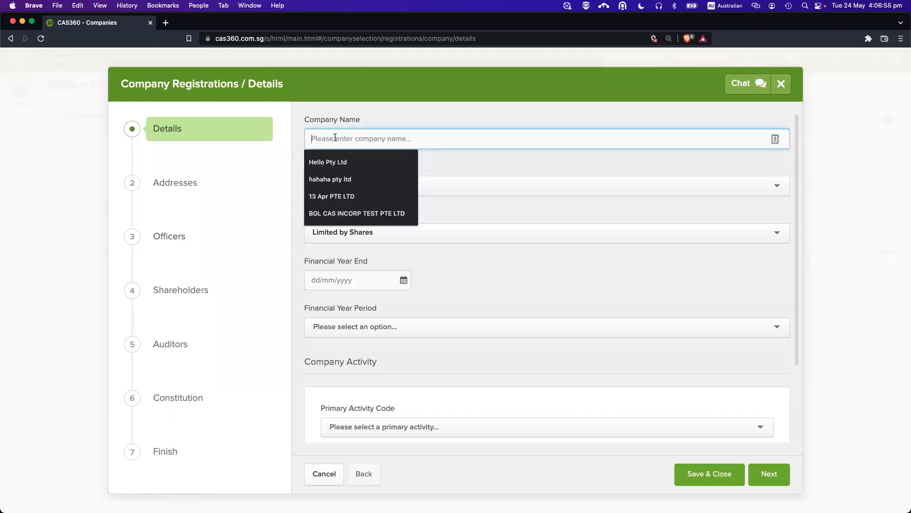
pyautogui.write('24 May Pte Ltd')
pyautogui.click(351, 185)
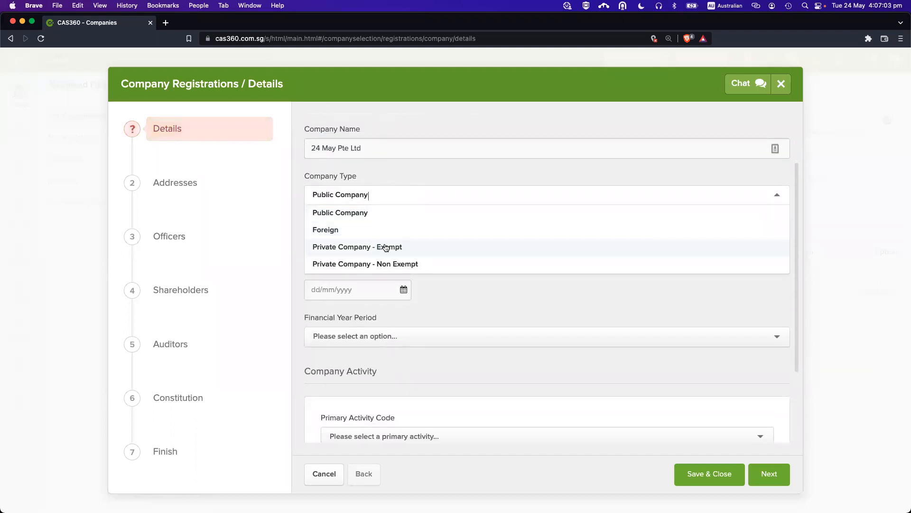
pyautogui.click(386, 251)
pyautogui.scroll(-2, 407, 266)
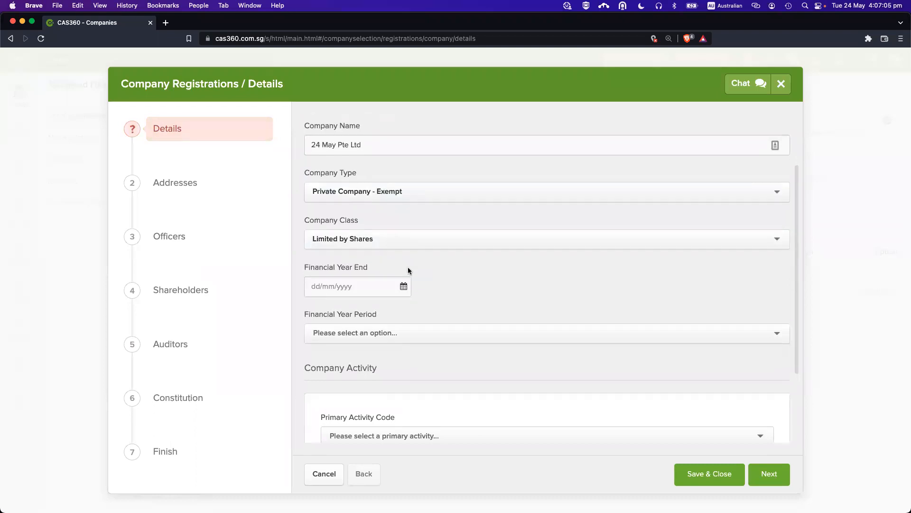
pyautogui.click(358, 189)
pyautogui.click(375, 178)
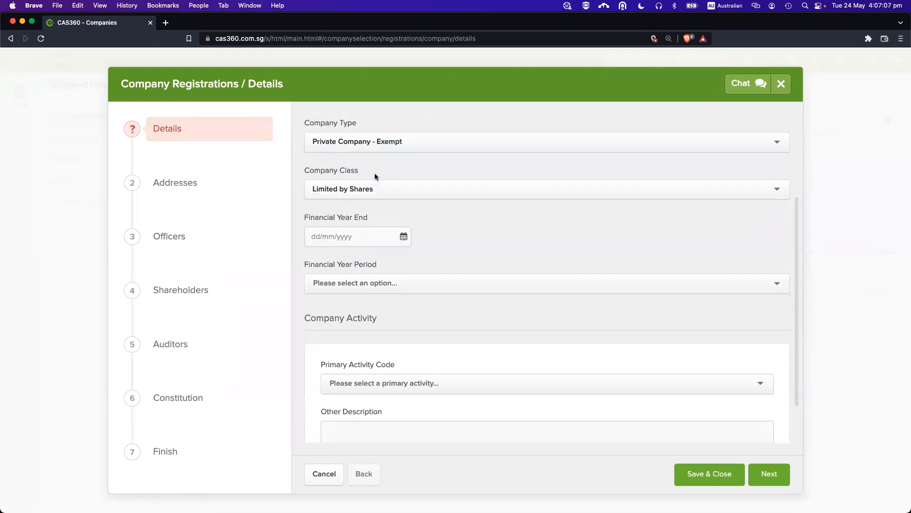
pyautogui.scroll(-1, 390, 211)
# Set financial year end 30/06/2023 with a 12-month financial year period.
pyautogui.click(354, 209)
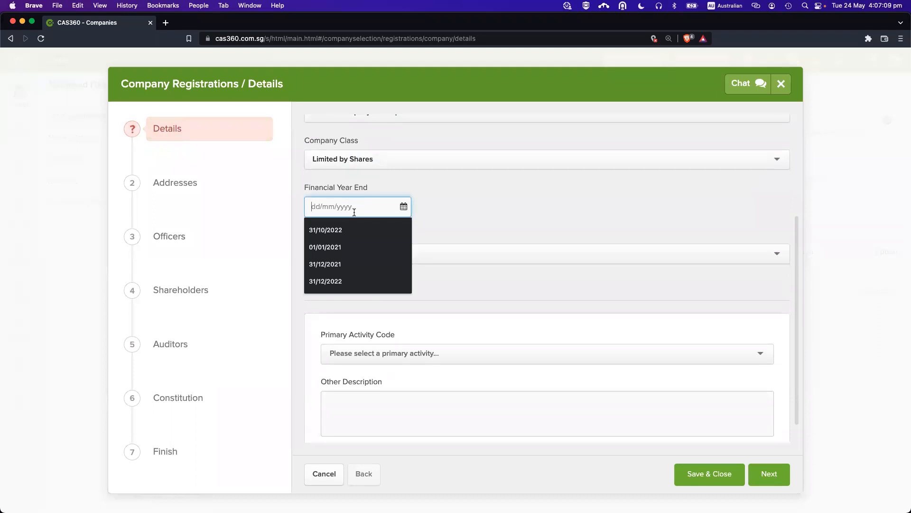
pyautogui.write('30/06/2023')
pyautogui.click(466, 204)
pyautogui.scroll(-1, 395, 237)
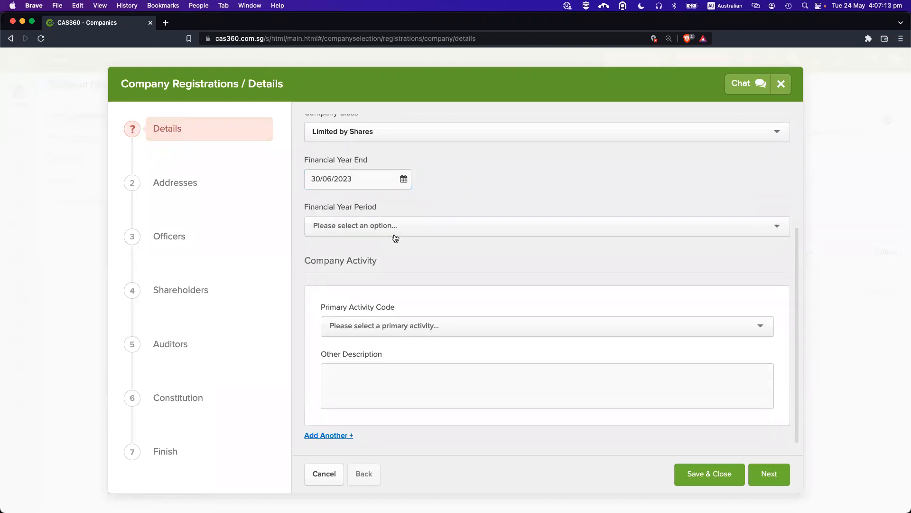
pyautogui.click(371, 223)
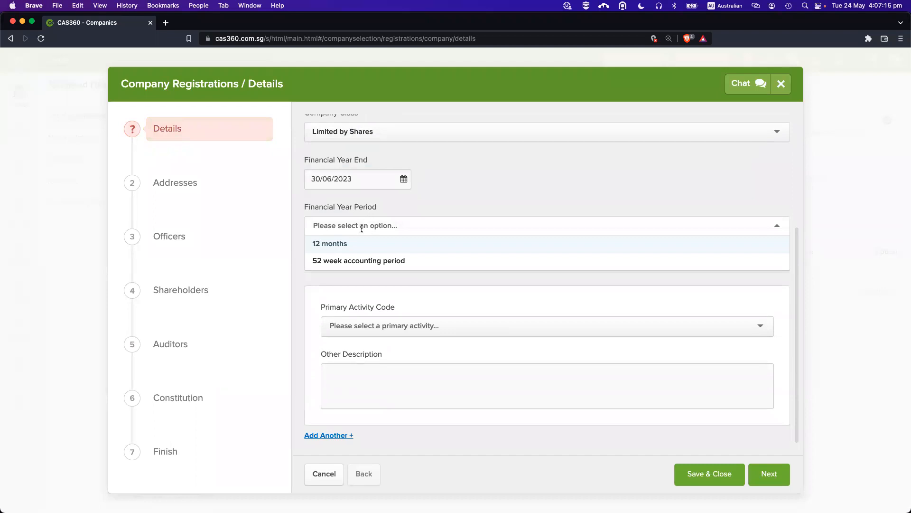
pyautogui.click(344, 245)
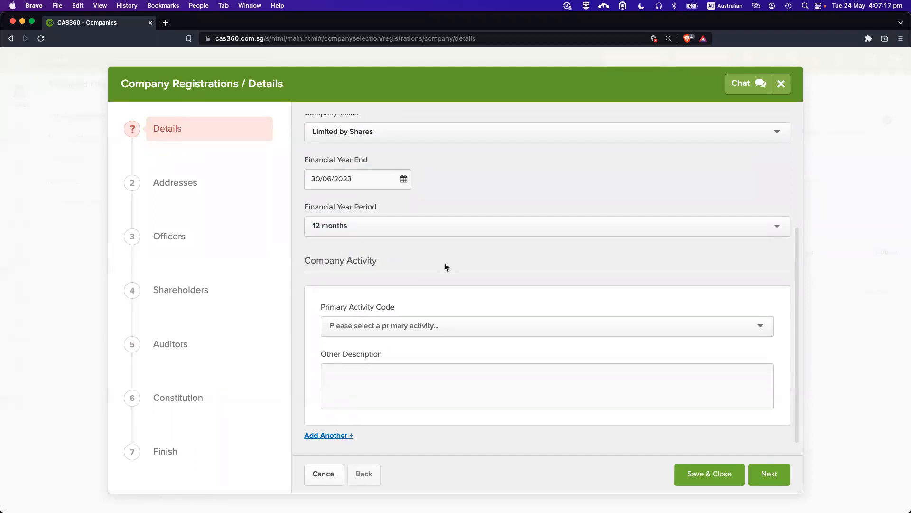
pyautogui.click(408, 321)
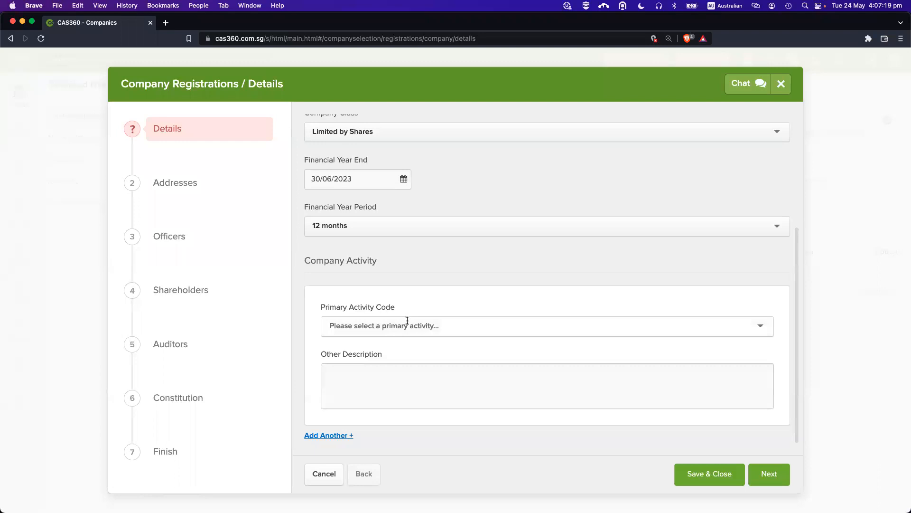
# Set the primary activity code to 5820 Software Publishing.
pyautogui.write('soft')
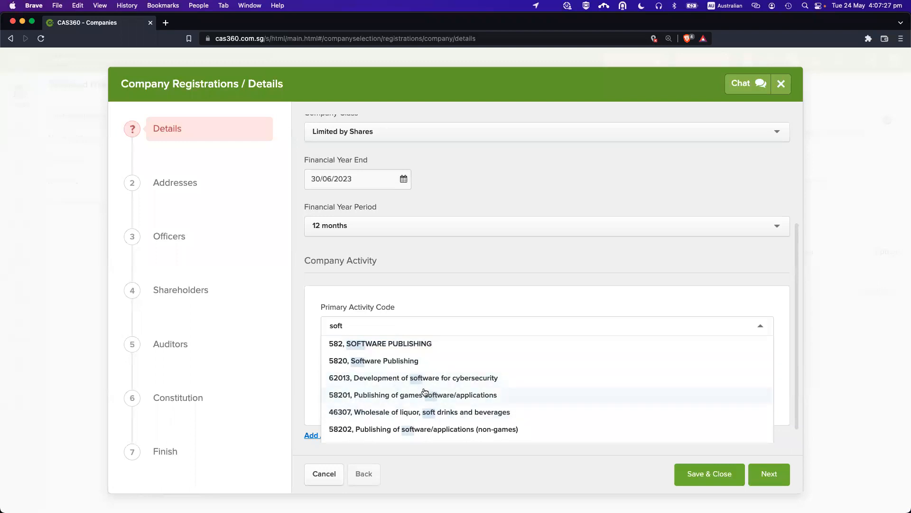
pyautogui.click(411, 363)
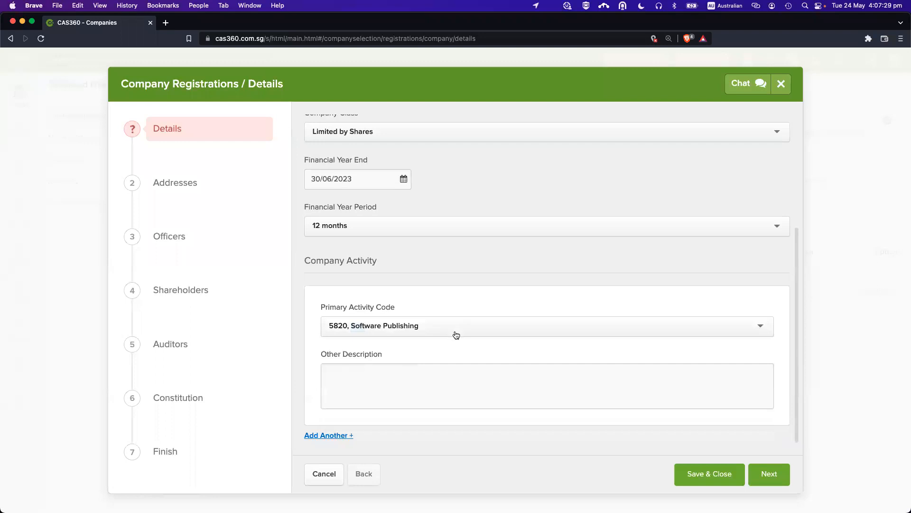
pyautogui.click(353, 379)
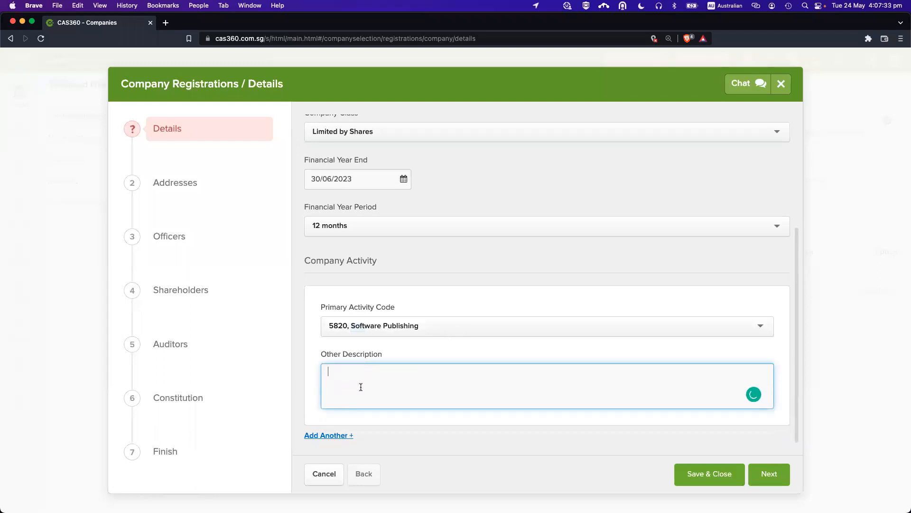
# Add secondary activity 62013 cybersecurity software development and continue to Addresses.
pyautogui.click(327, 436)
pyautogui.click(380, 347)
pyautogui.write('5')
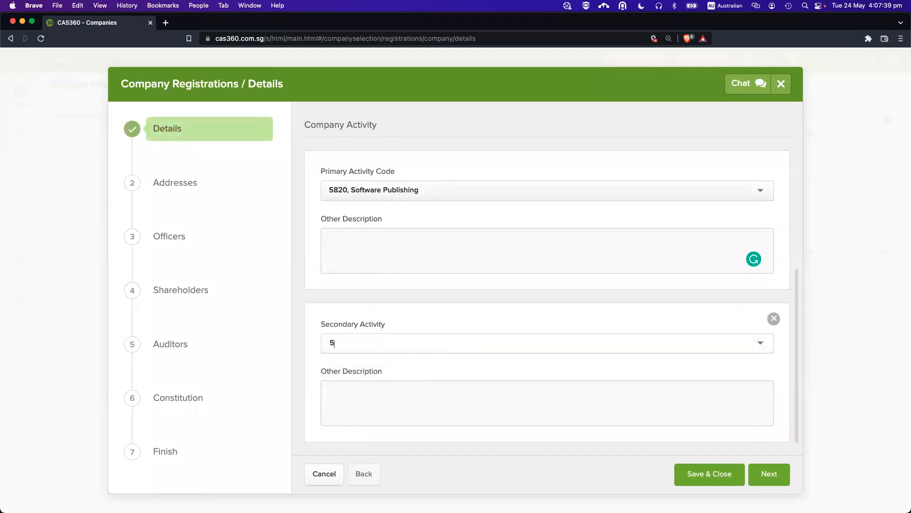
pyautogui.press('BackSpace')
pyautogui.write('soft')
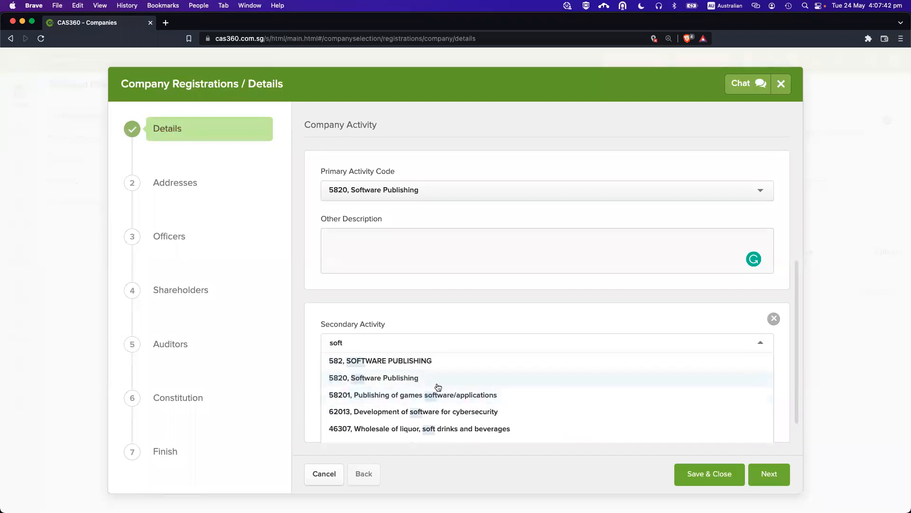
pyautogui.click(439, 410)
pyautogui.scroll(1, 475, 378)
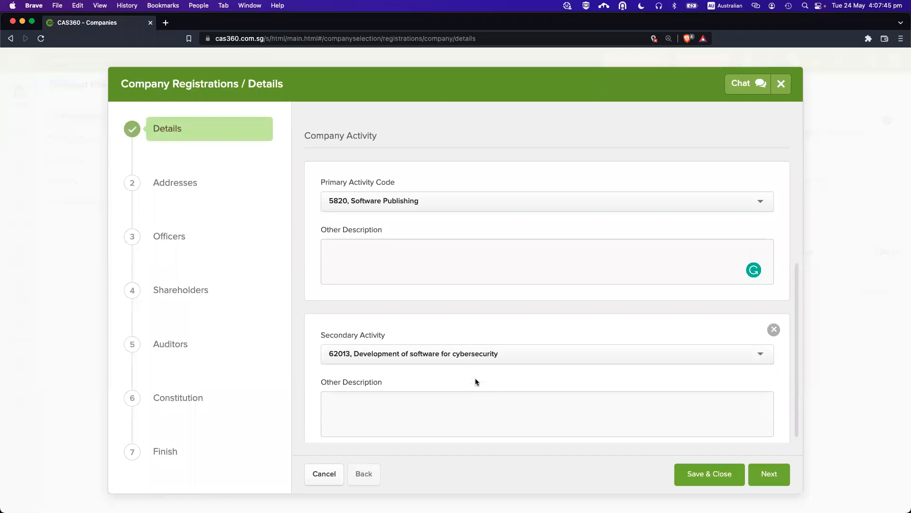
pyautogui.scroll(-1, 338, 196)
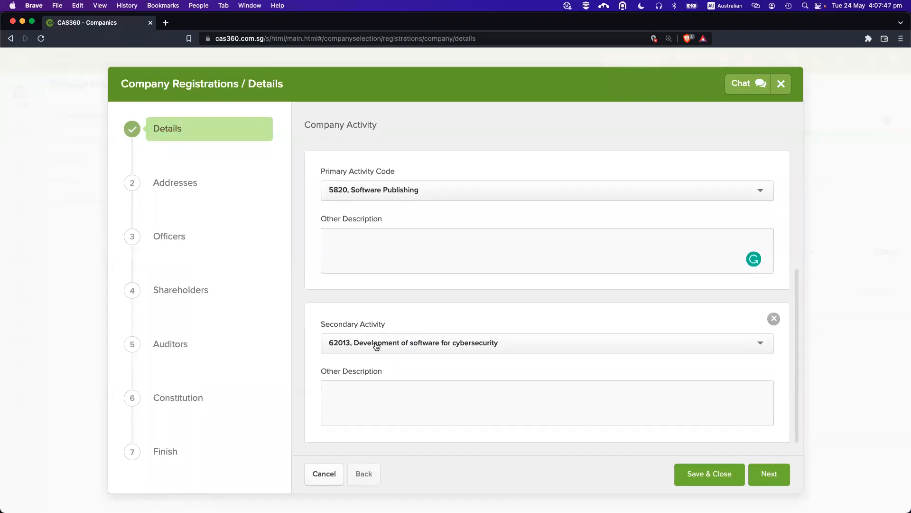
pyautogui.click(769, 473)
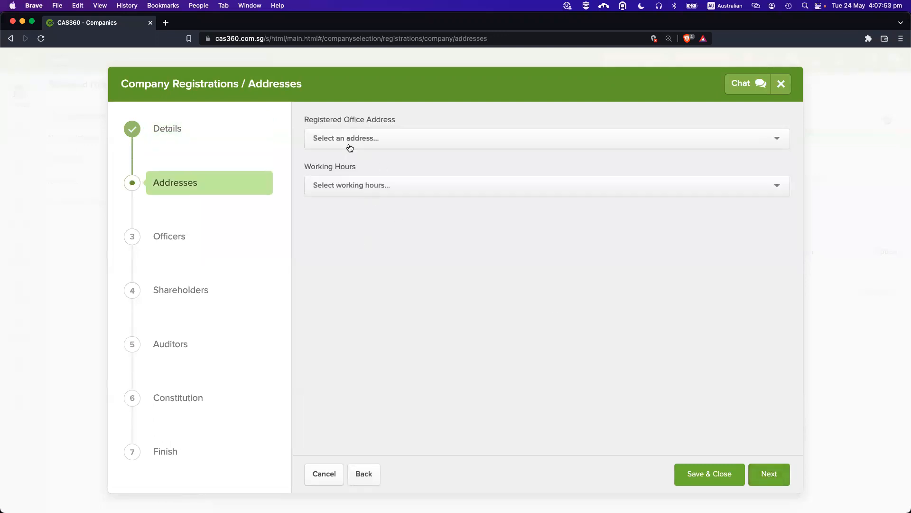
pyautogui.click(376, 143)
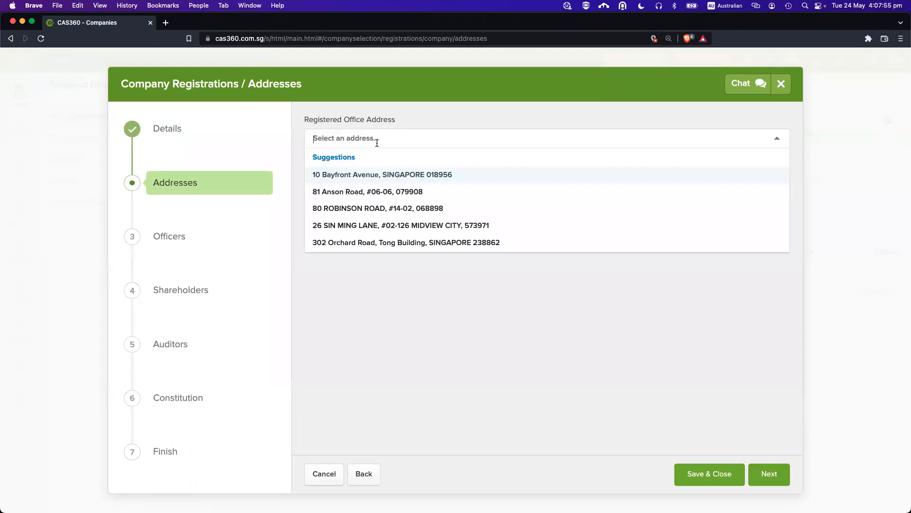
pyautogui.write('302')
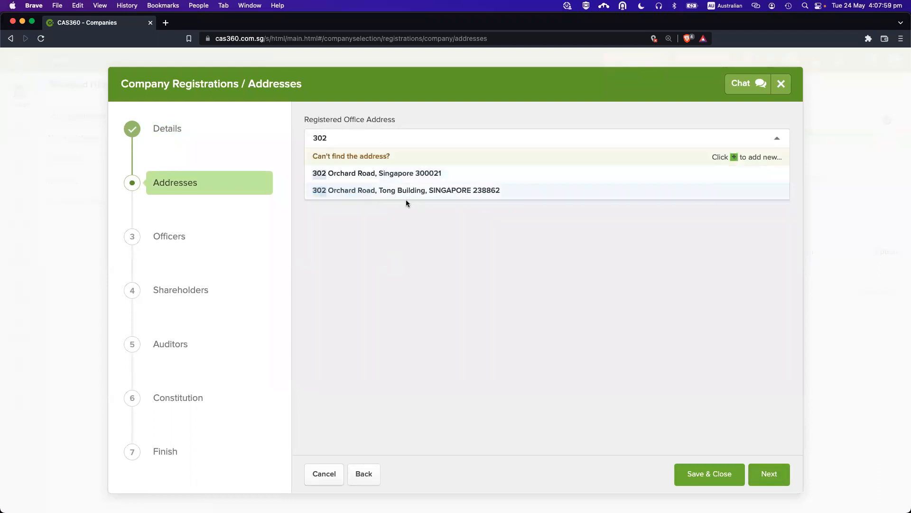
pyautogui.click(381, 173)
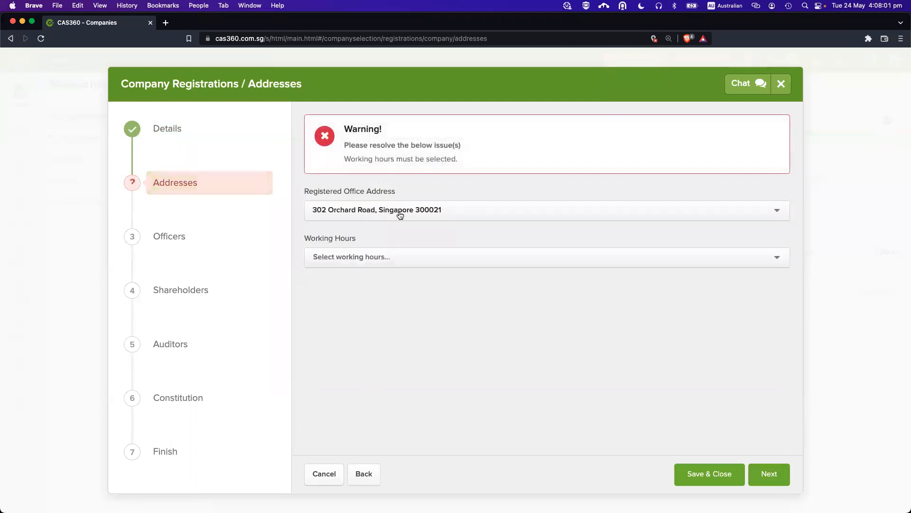
pyautogui.click(400, 215)
pyautogui.write('302')
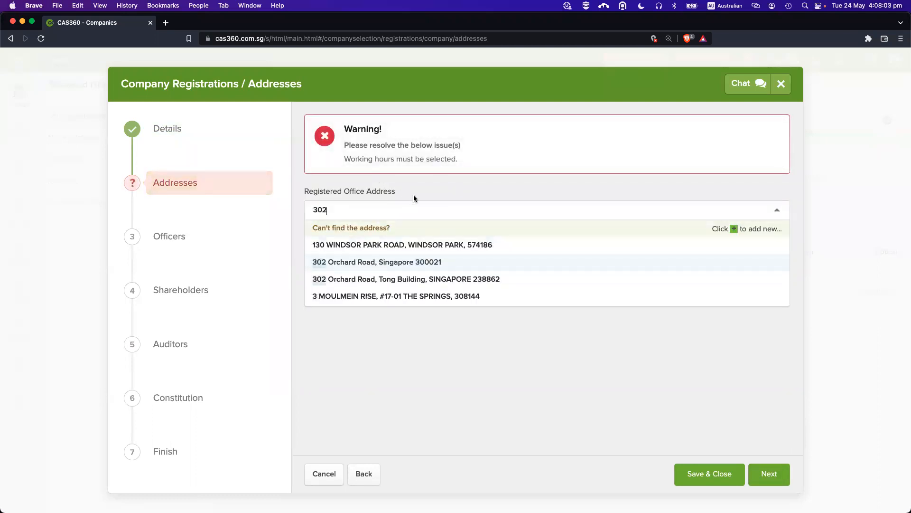
pyautogui.click(539, 230)
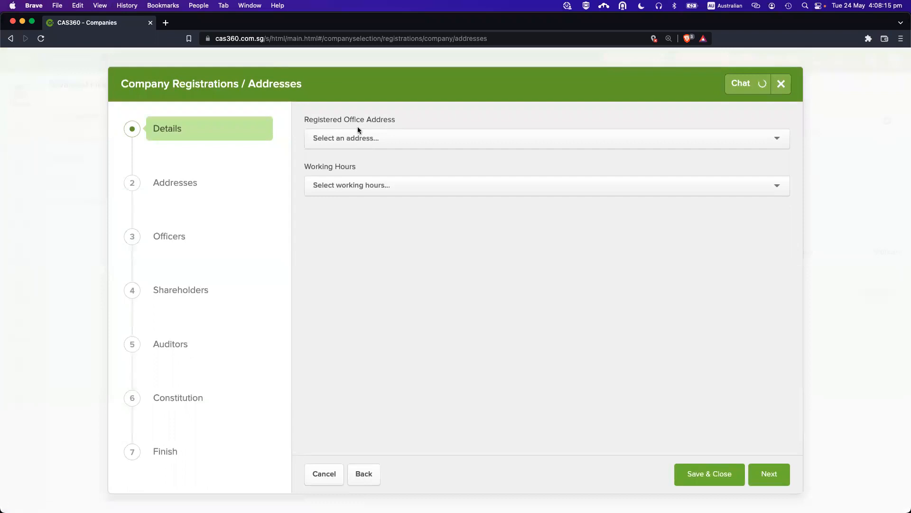
# Save a new registered office address and set working hours to 'At least 5 hours'.
pyautogui.click(356, 137)
pyautogui.write('302')
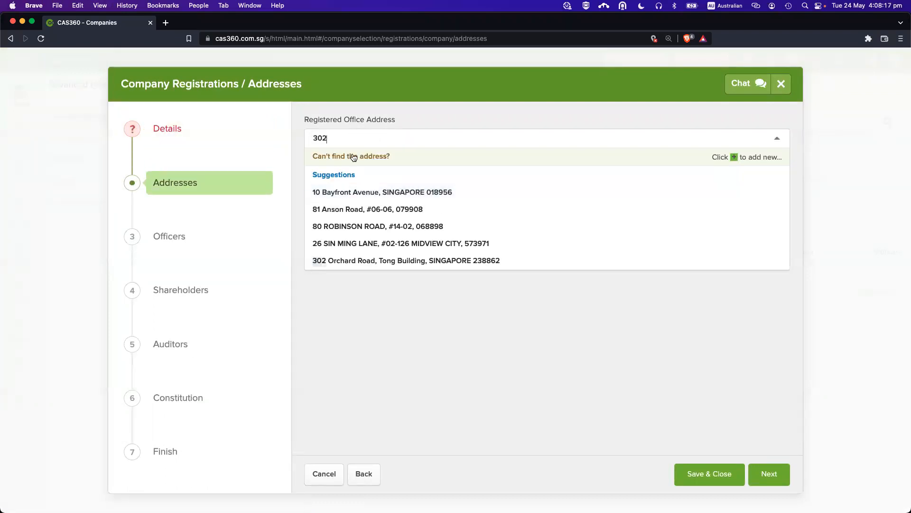
pyautogui.click(349, 155)
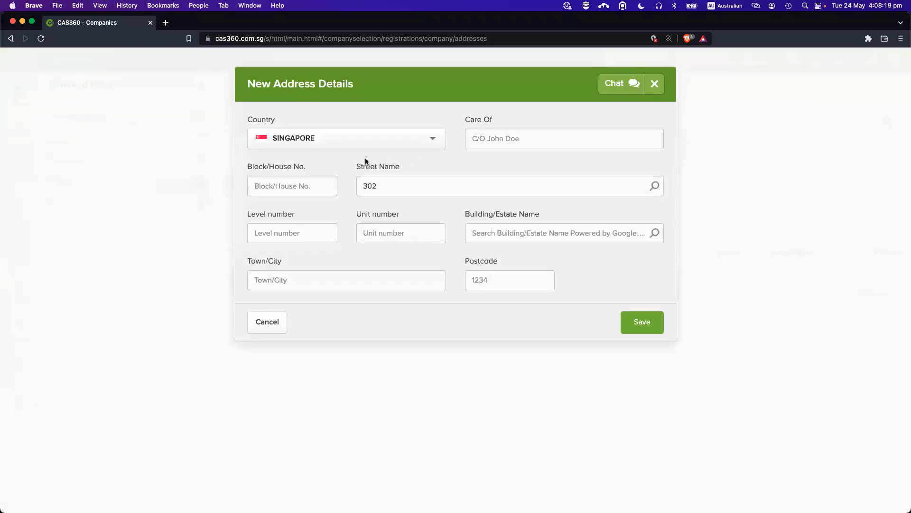
pyautogui.write('singapore')
pyautogui.click(446, 238)
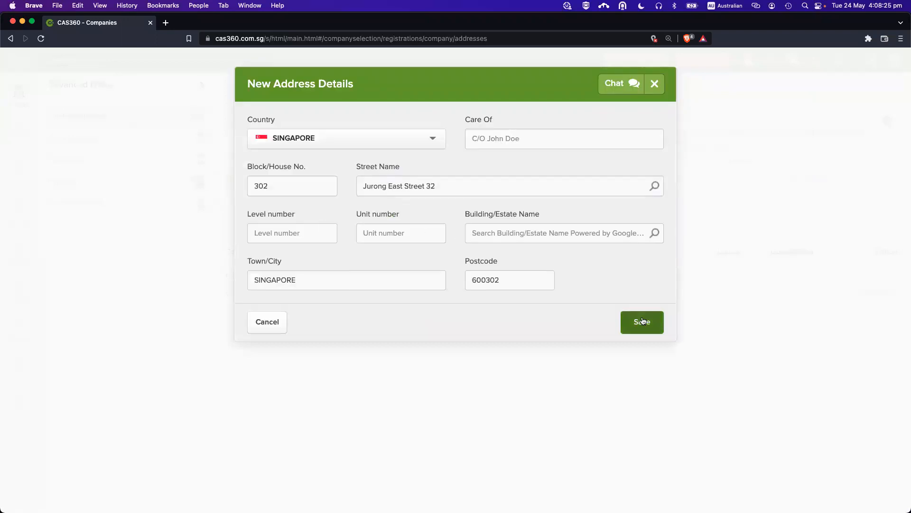
pyautogui.click(642, 319)
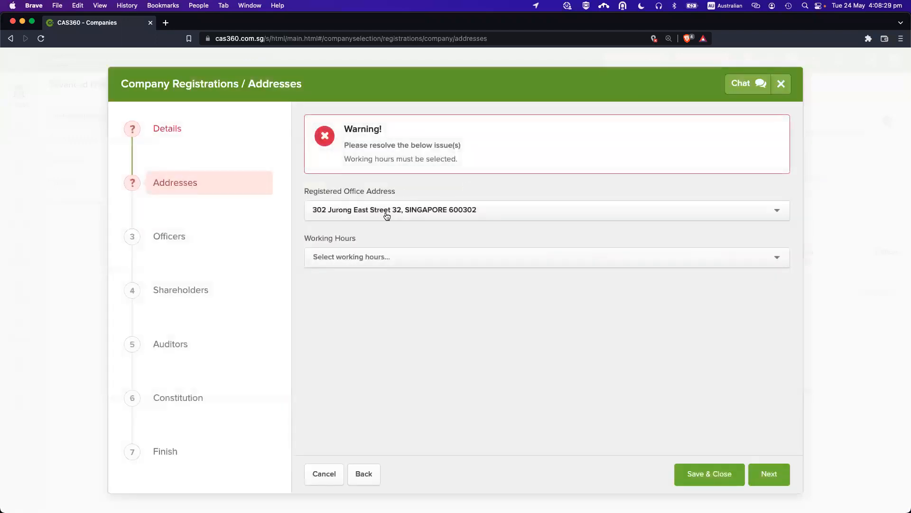
pyautogui.click(361, 255)
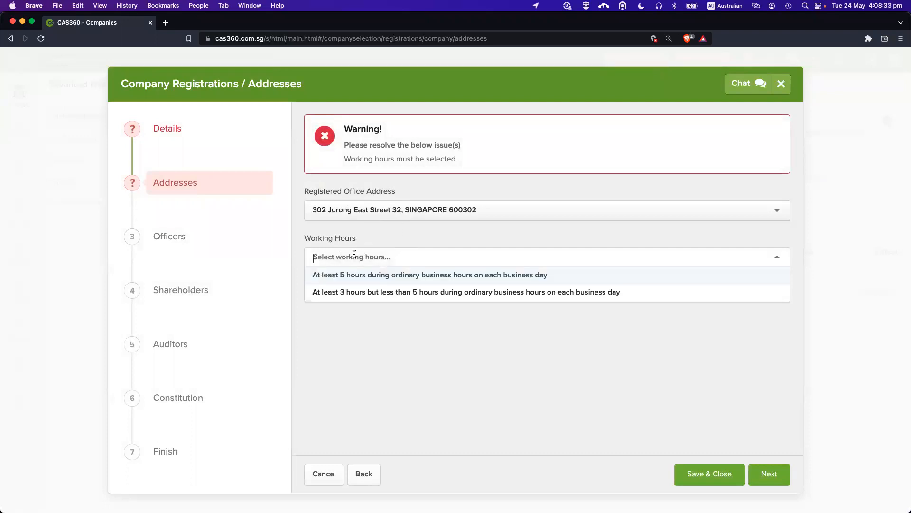
pyautogui.click(391, 273)
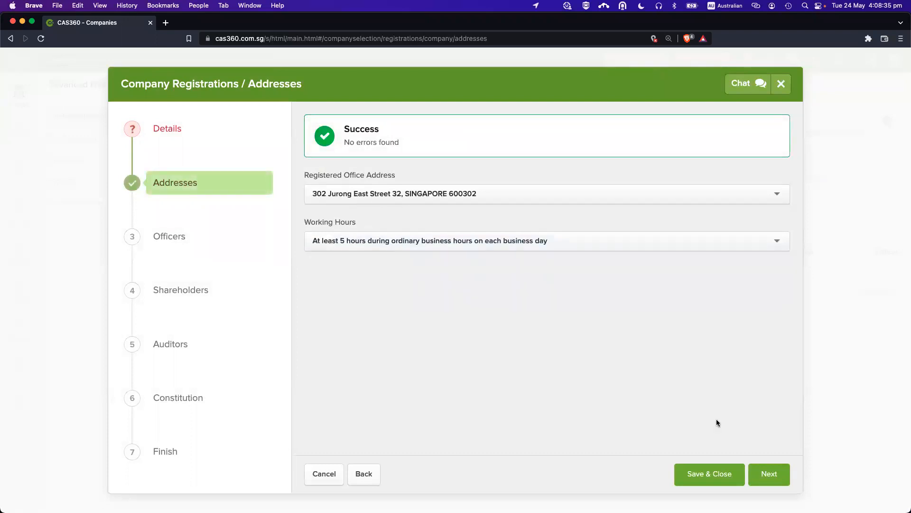
# Back on Details, re-enter '24 May Pte Ltd' as a Private Company - Exempt.
pyautogui.click(764, 474)
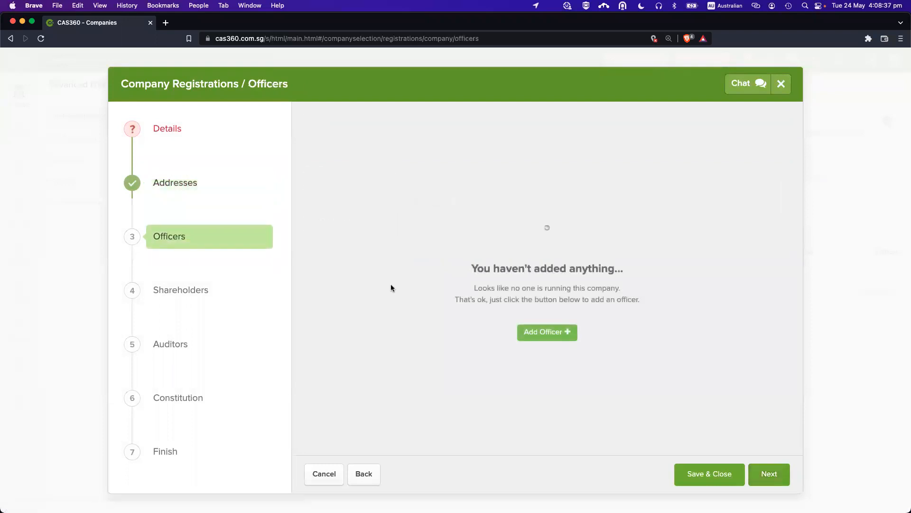
pyautogui.click(174, 136)
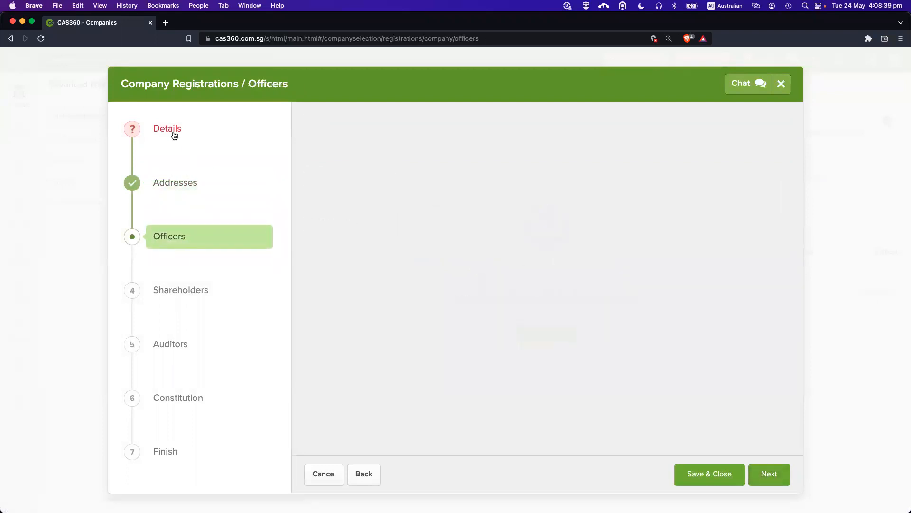
pyautogui.scroll(-5, 371, 230)
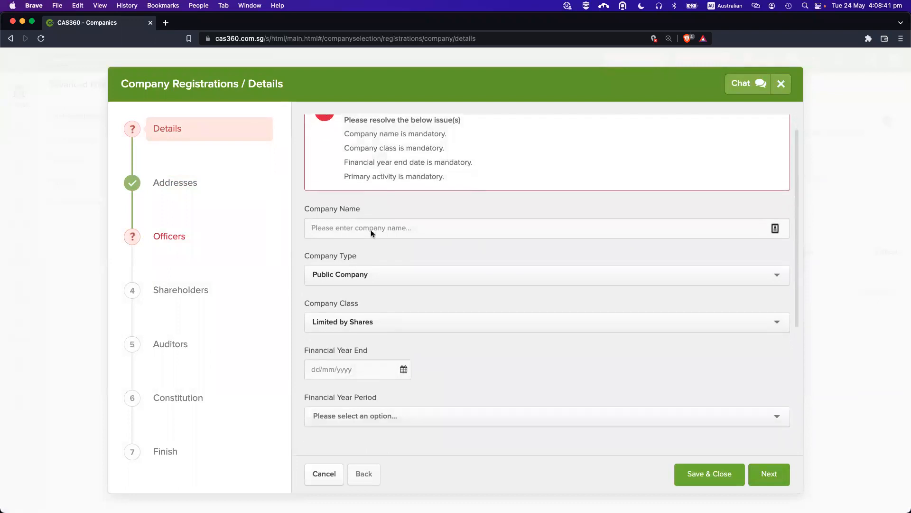
pyautogui.scroll(5, 380, 252)
pyautogui.click(351, 251)
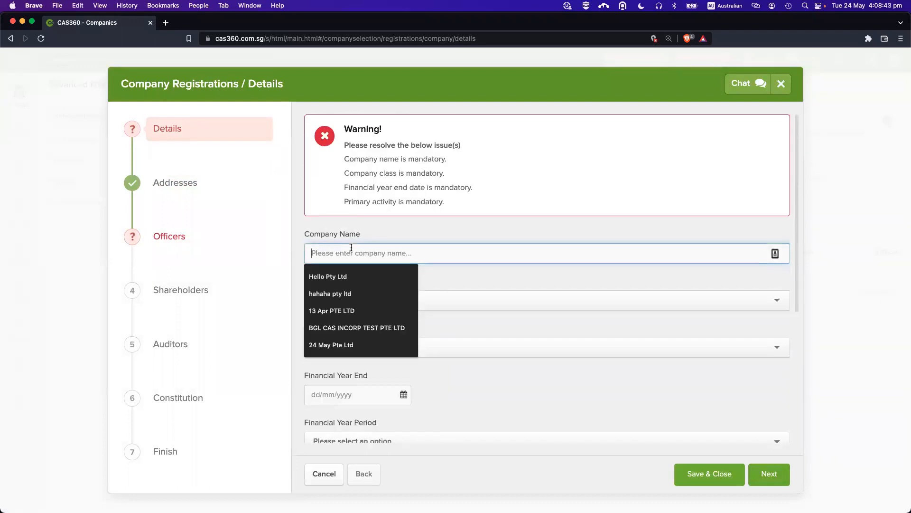
pyautogui.write('24 M')
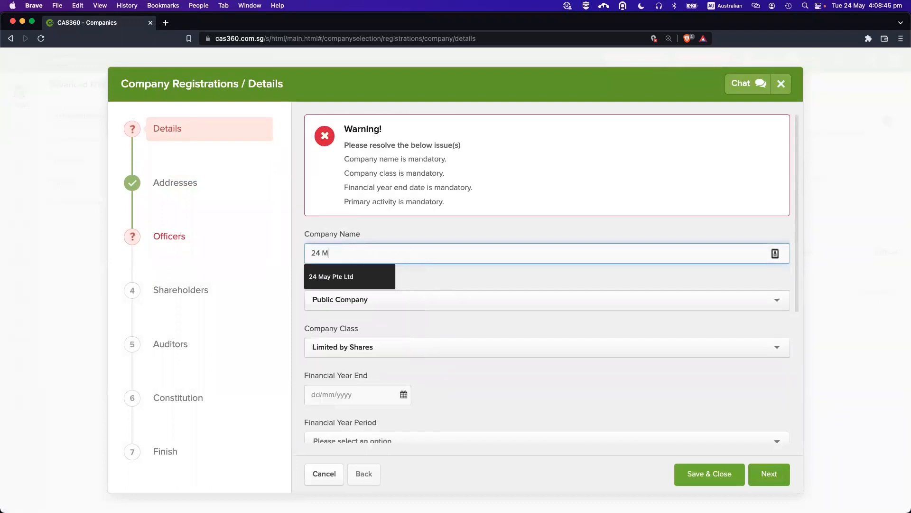
pyautogui.write('ay Pte Ltd')
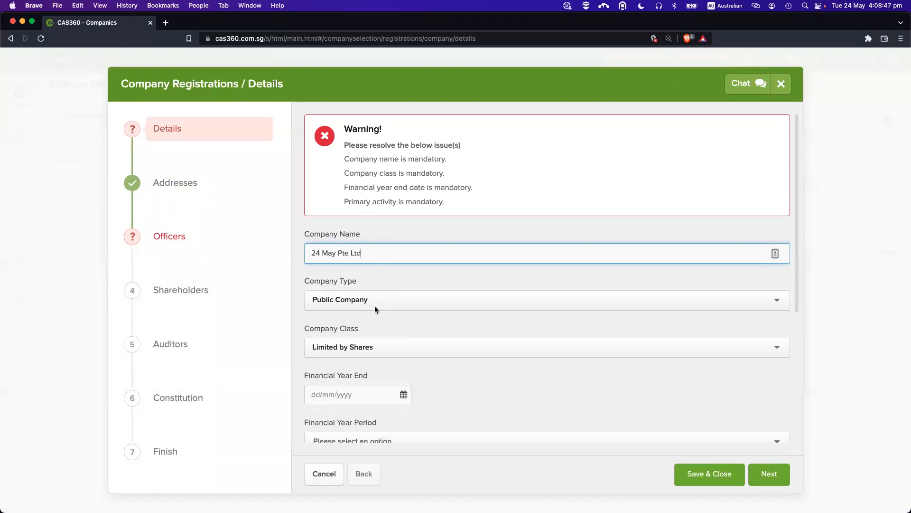
pyautogui.scroll(-3, 368, 331)
pyautogui.click(366, 234)
pyautogui.click(371, 261)
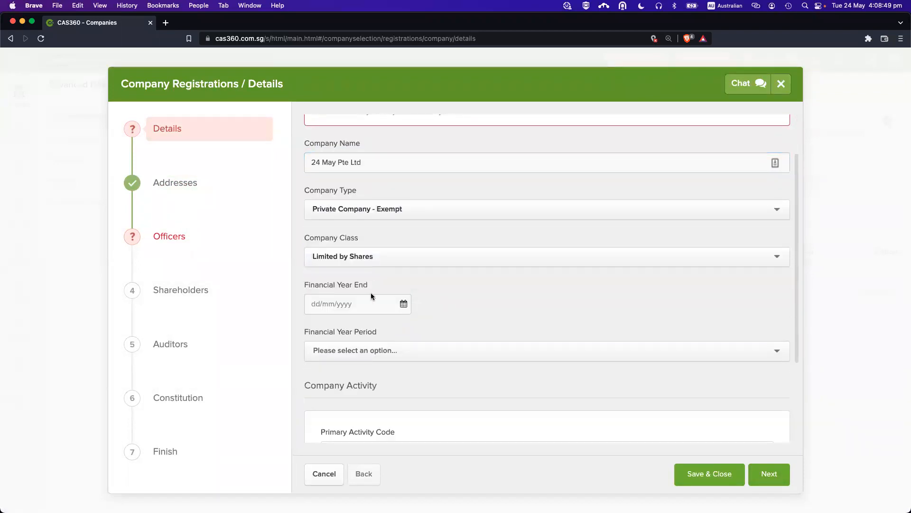
# Set year end 30/06/2023, a 12-month period and primary activity 582 Software Publishing.
pyautogui.click(354, 298)
pyautogui.write('30/06/2023')
pyautogui.scroll(-3, 450, 327)
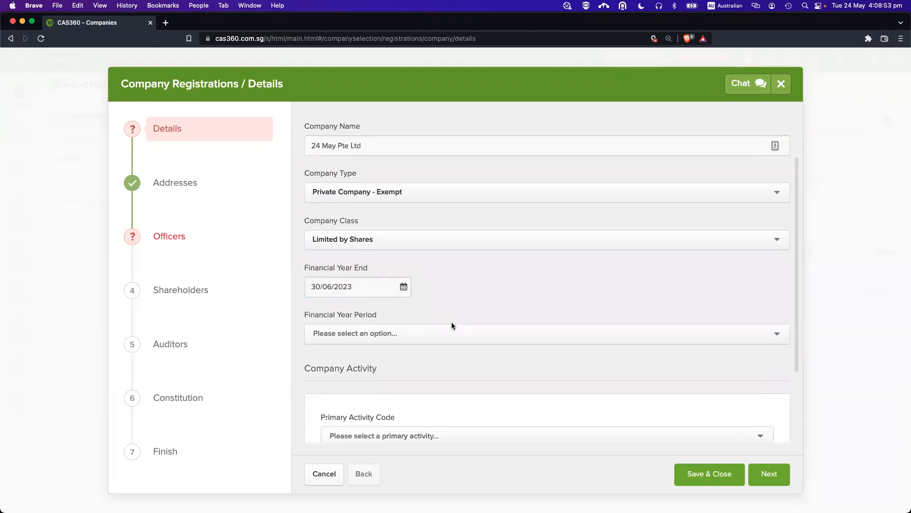
pyautogui.click(407, 283)
pyautogui.click(406, 294)
pyautogui.scroll(-1, 402, 285)
pyautogui.click(401, 326)
pyautogui.write('software')
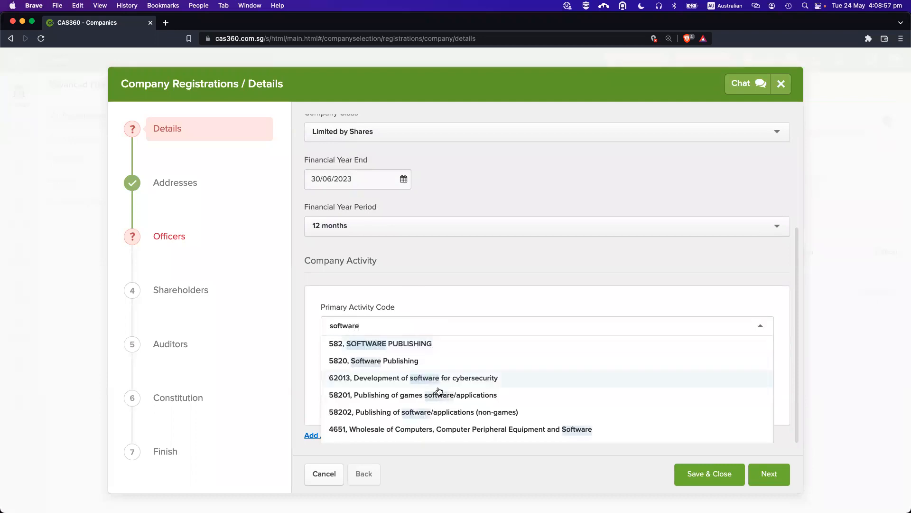
pyautogui.click(425, 345)
# Advance past Addresses to the Officers step and start a new officer entry.
pyautogui.click(765, 476)
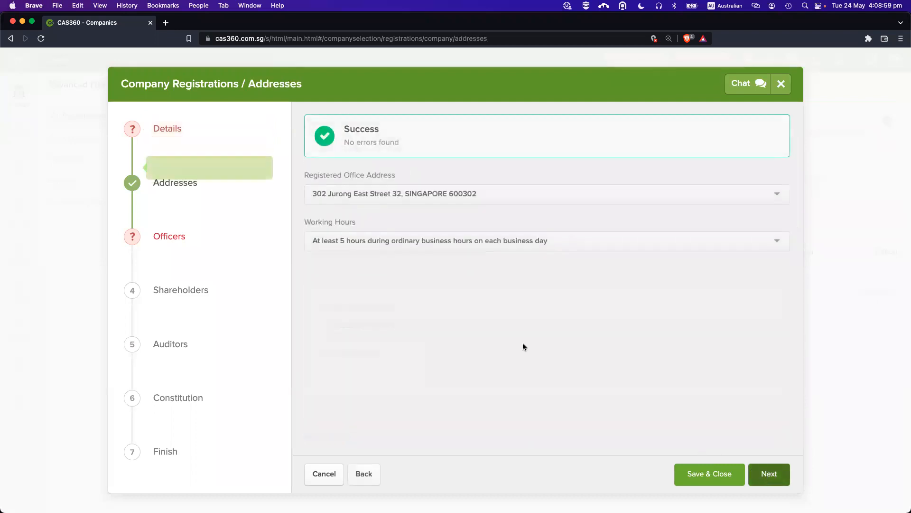
pyautogui.click(182, 245)
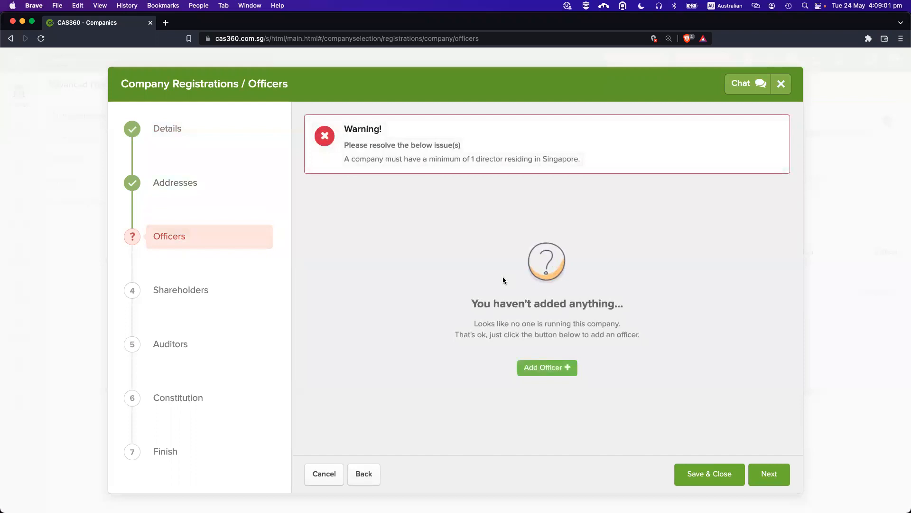
pyautogui.click(553, 367)
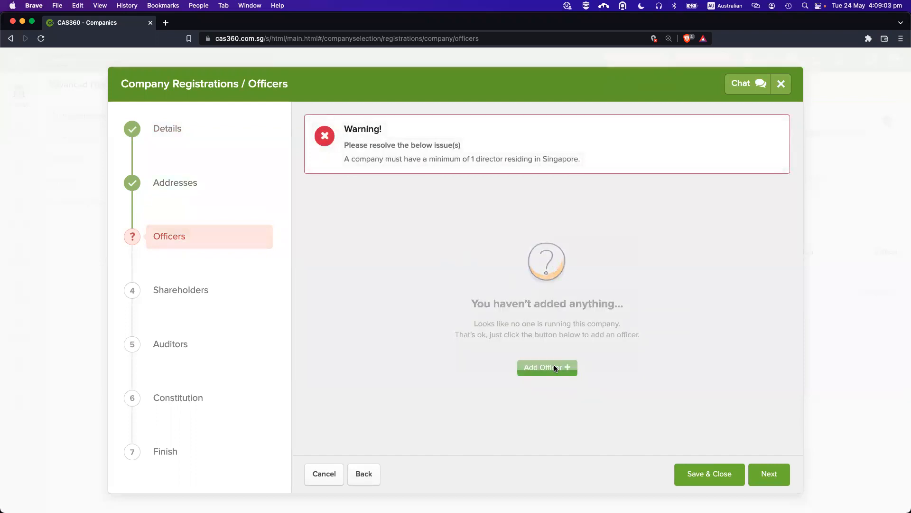
# Search the Officer Name contact list, trying 'ann' and then 'an'.
pyautogui.click(374, 165)
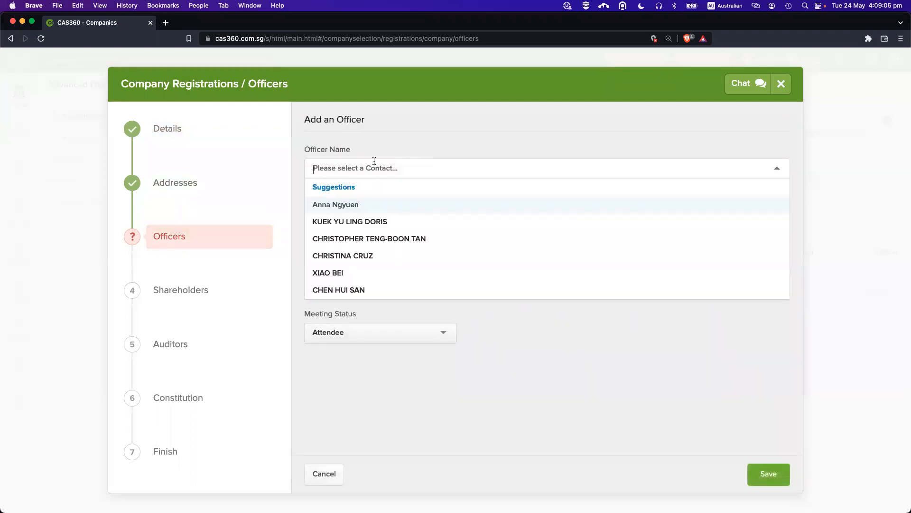
pyautogui.click(368, 205)
pyautogui.click(375, 171)
pyautogui.press('super+BackSpace')
pyautogui.write('ann')
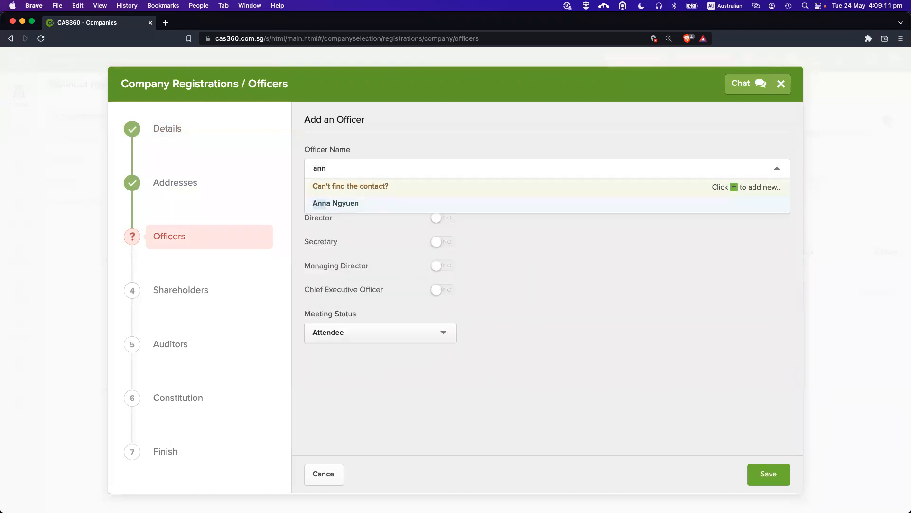
pyautogui.click(344, 204)
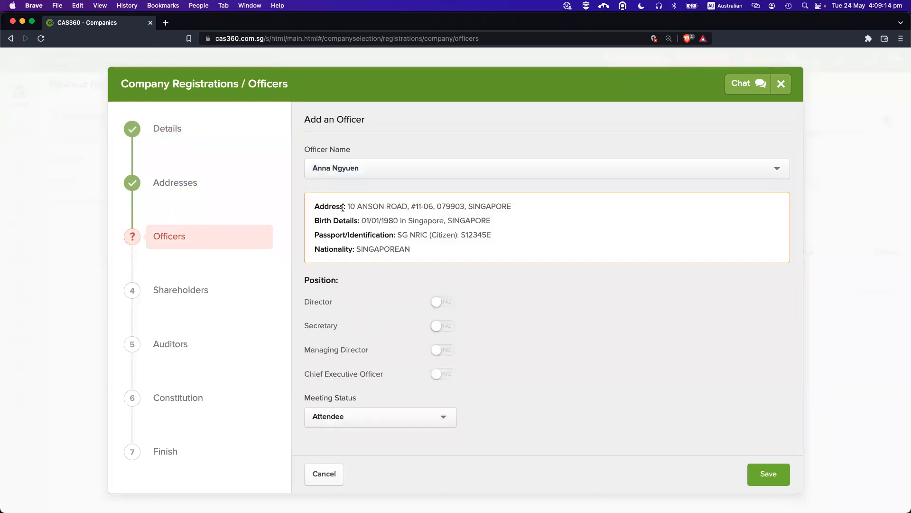
pyautogui.click(377, 170)
pyautogui.write('an')
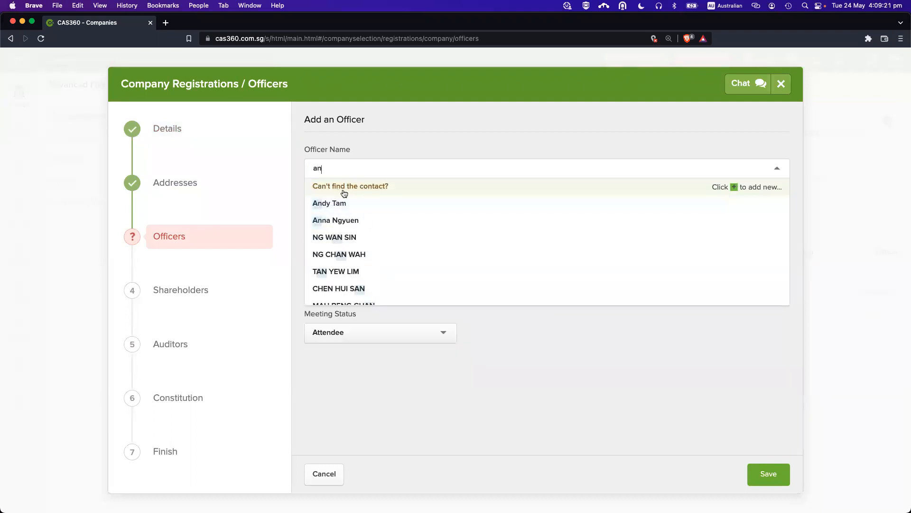
# Discard the new-contact form and reopen Officer Name to pick an existing contact.
pyautogui.click(385, 186)
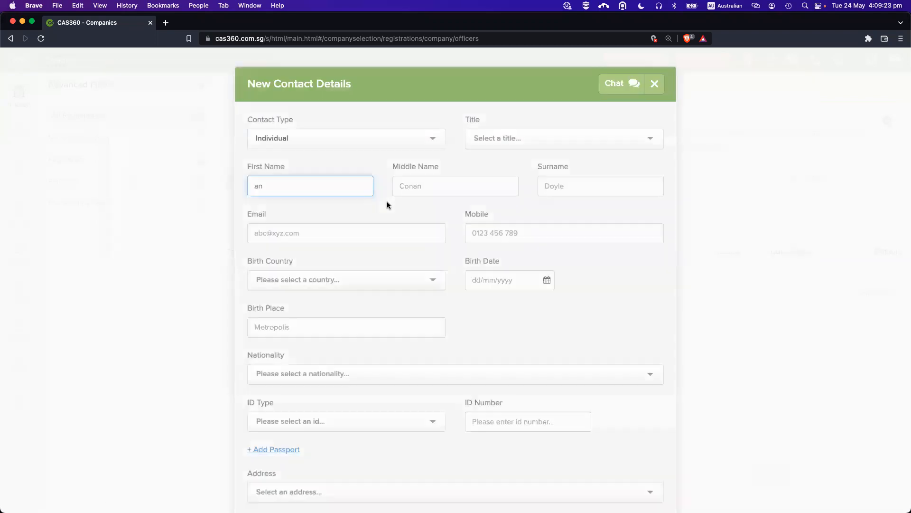
pyautogui.scroll(-3, 471, 344)
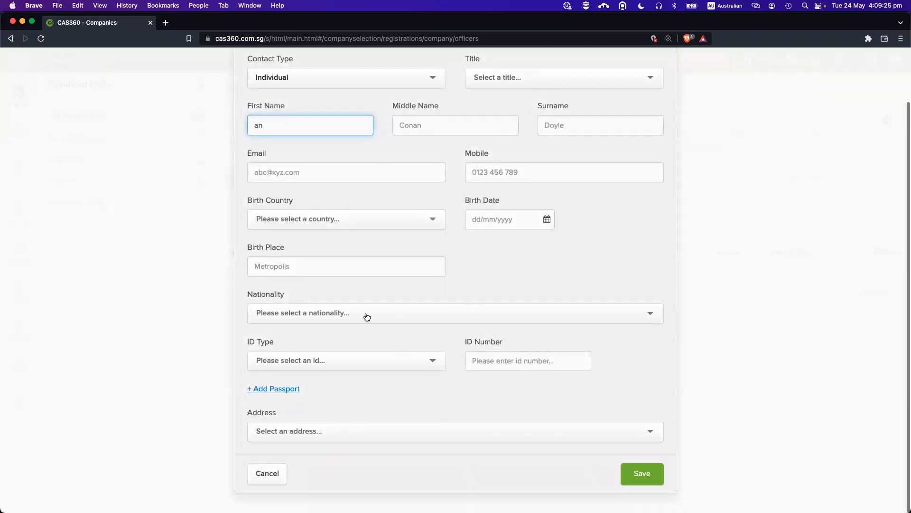
pyautogui.click(266, 473)
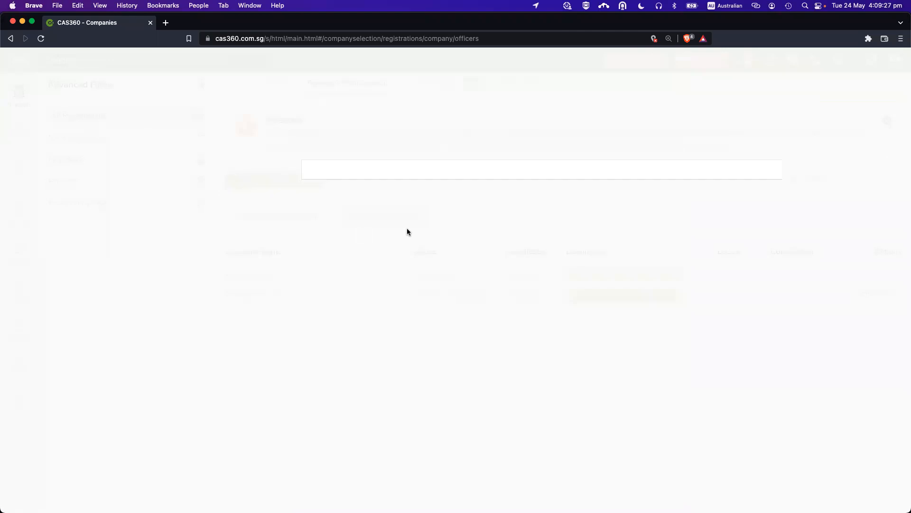
pyautogui.click(365, 172)
# Appoint the chosen existing contact as both Director and Secretary, and save.
pyautogui.click(356, 206)
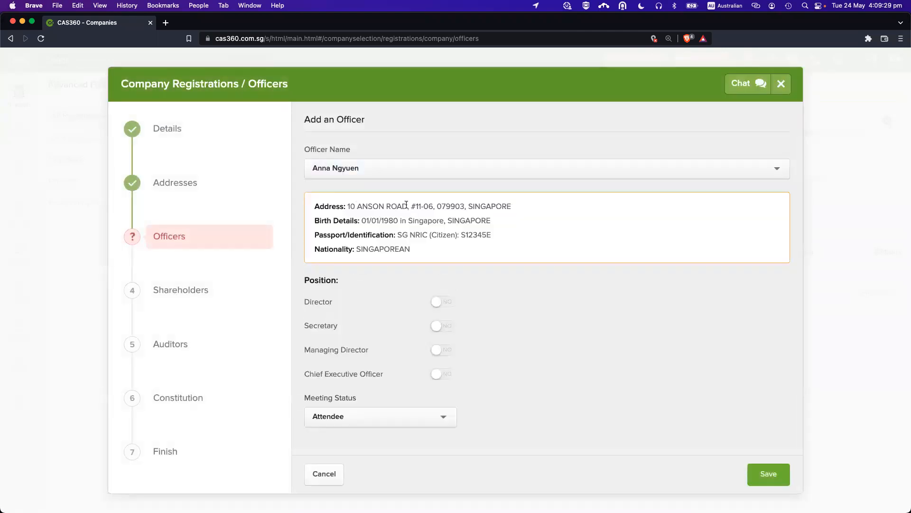
pyautogui.click(442, 302)
pyautogui.click(444, 325)
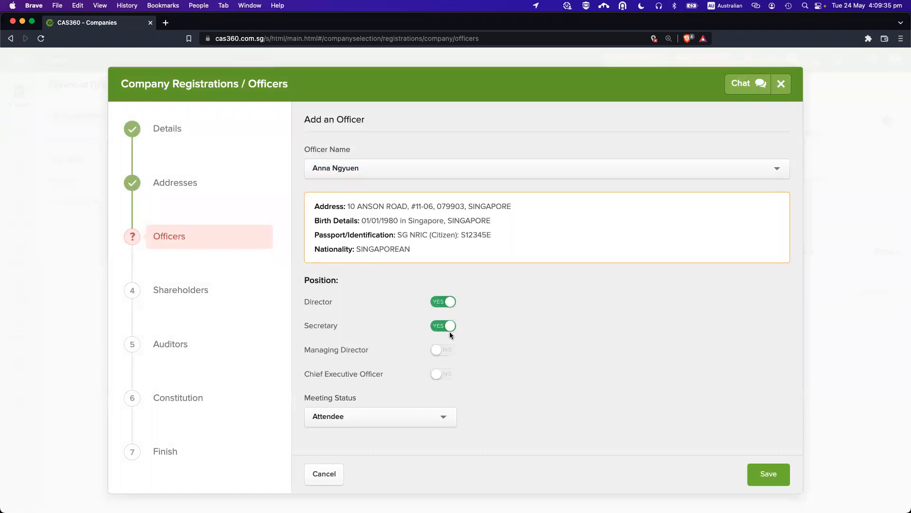
pyautogui.click(768, 473)
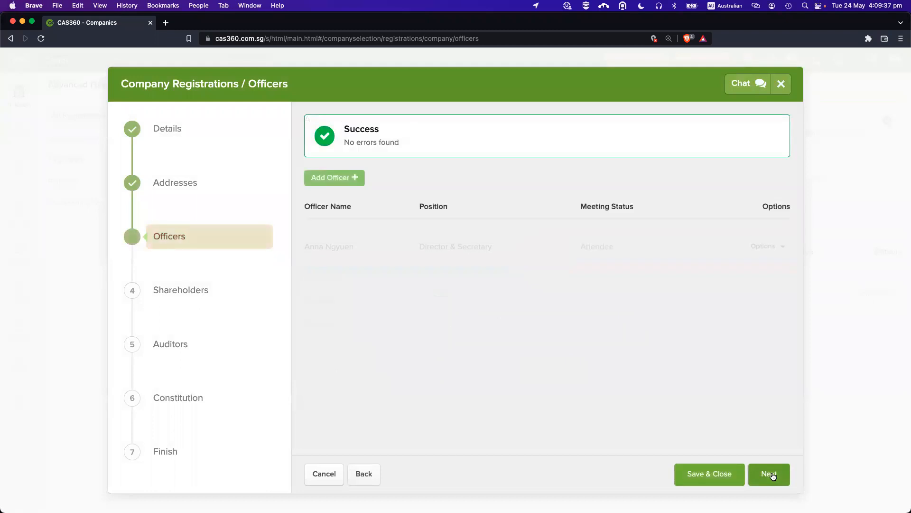
# Add a second officer, found by searching 'andy', as Director only and save.
pyautogui.click(344, 178)
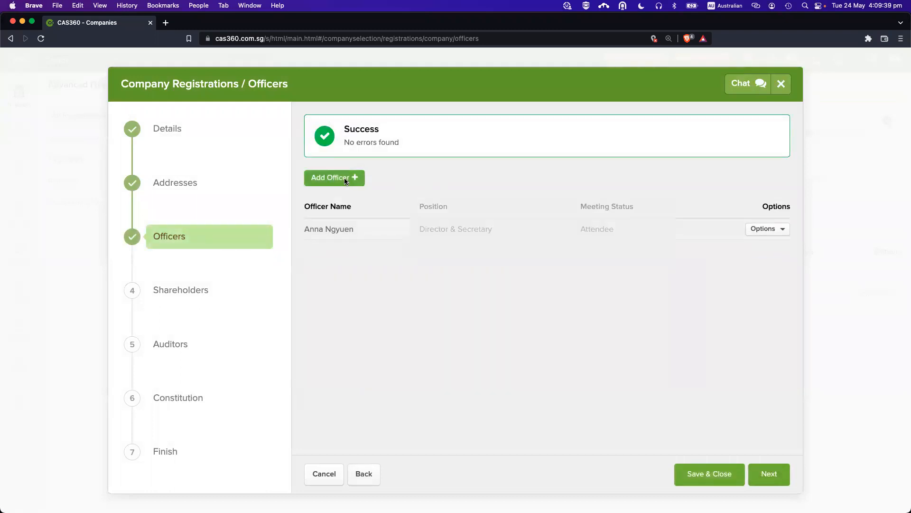
pyautogui.click(354, 170)
pyautogui.write('andy')
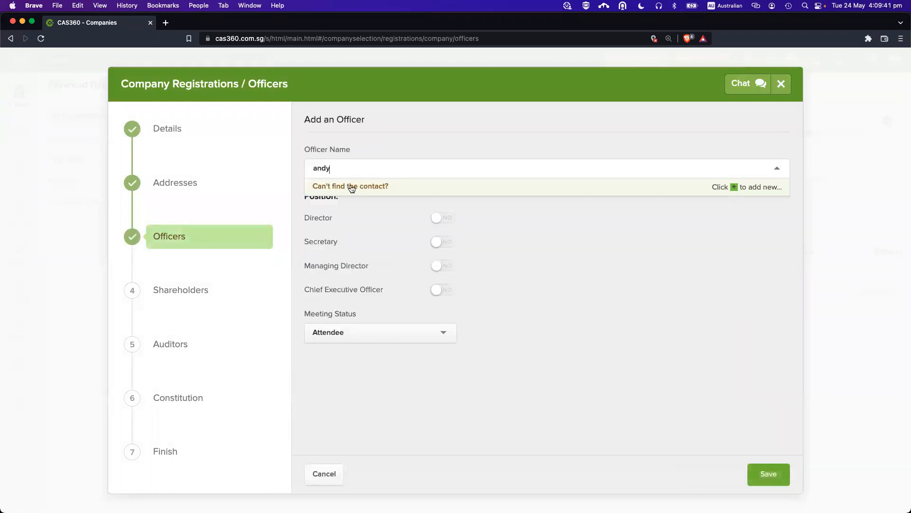
pyautogui.click(360, 203)
pyautogui.click(442, 302)
pyautogui.click(763, 466)
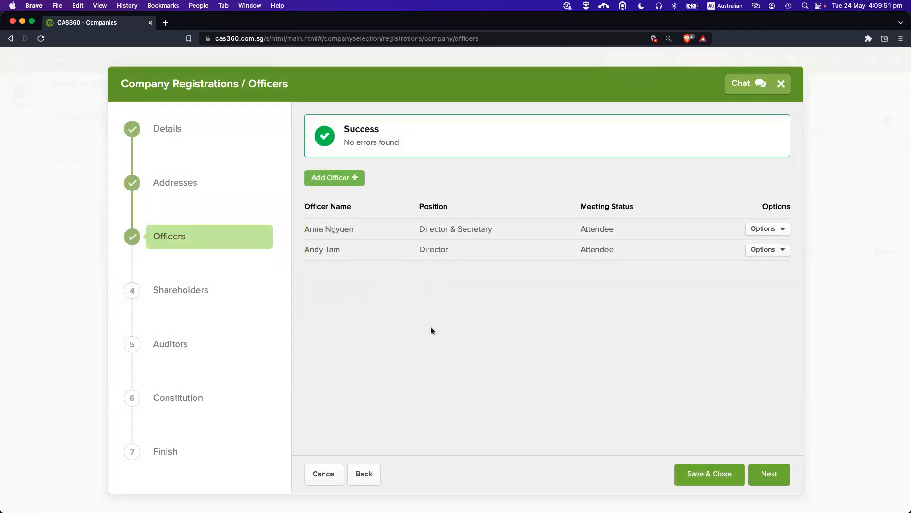
# Go to the Shareholders step and choose the first officer as the new shareholder.
pyautogui.click(769, 473)
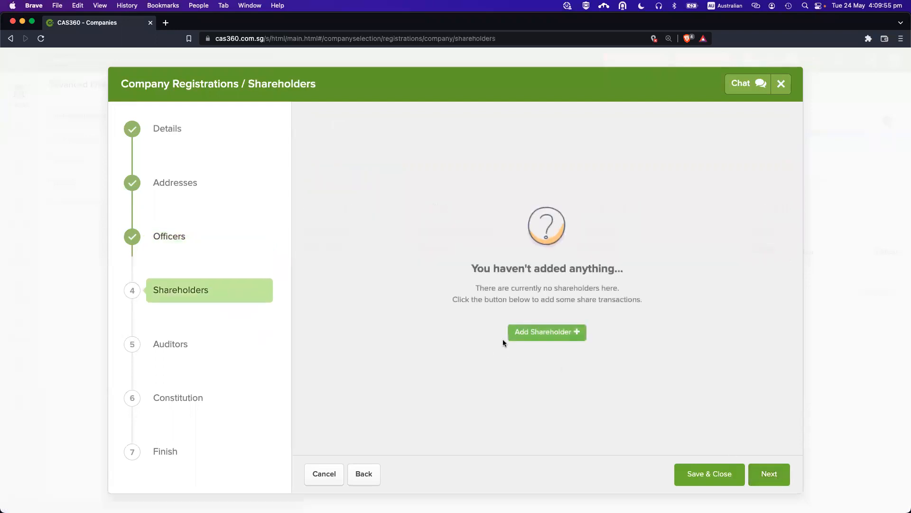
pyautogui.click(534, 330)
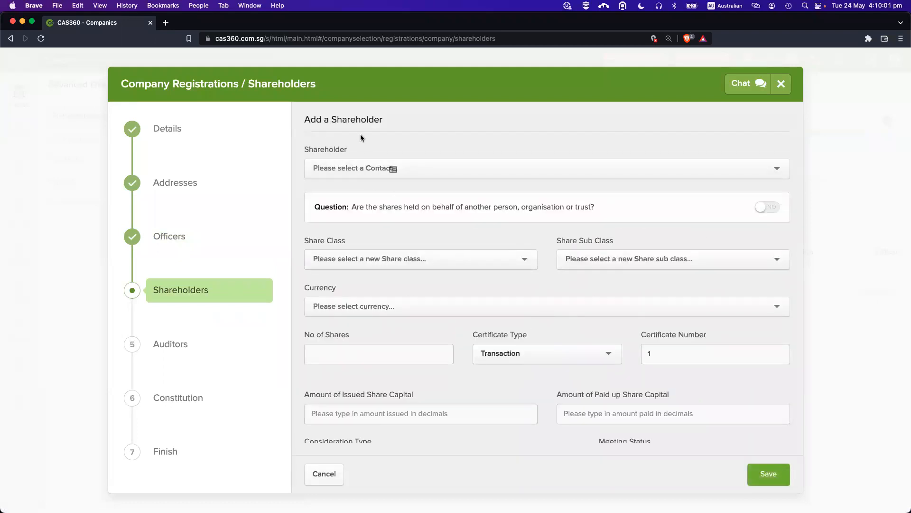
pyautogui.scroll(-1, 444, 311)
pyautogui.scroll(1, 445, 313)
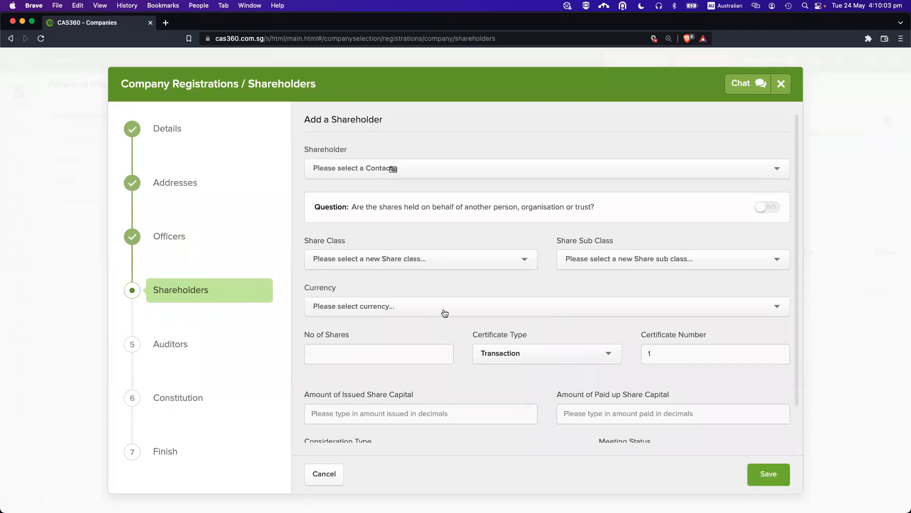
pyautogui.click(333, 176)
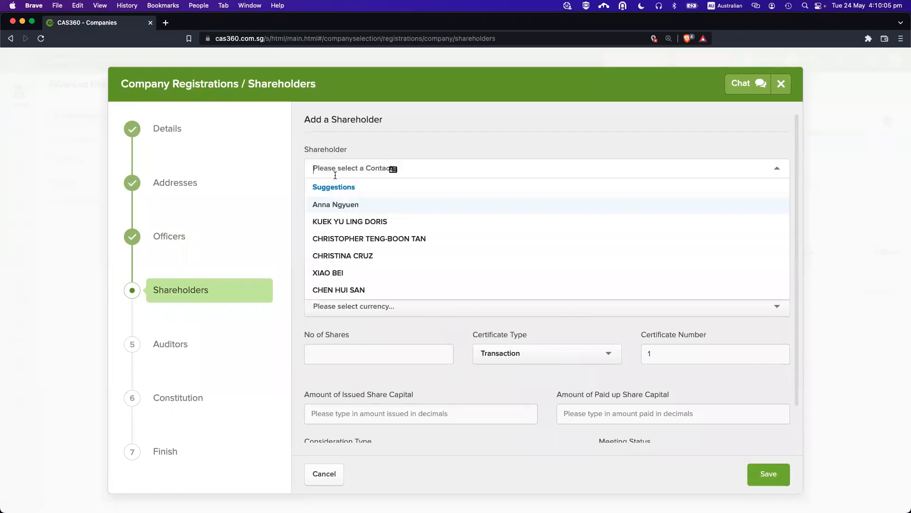
pyautogui.click(342, 206)
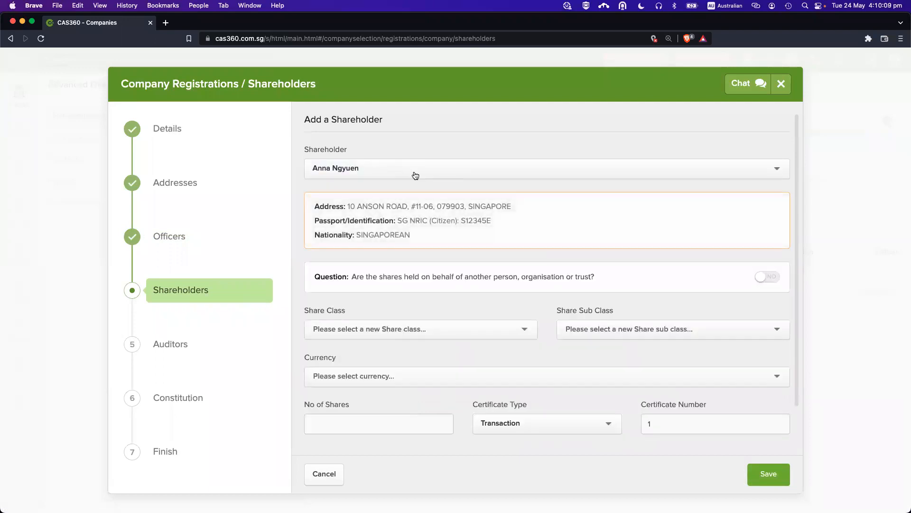
# Set the shares-held-on-behalf question to No after briefly trying Yes.
pyautogui.scroll(-2, 427, 297)
pyautogui.scroll(-2, 425, 295)
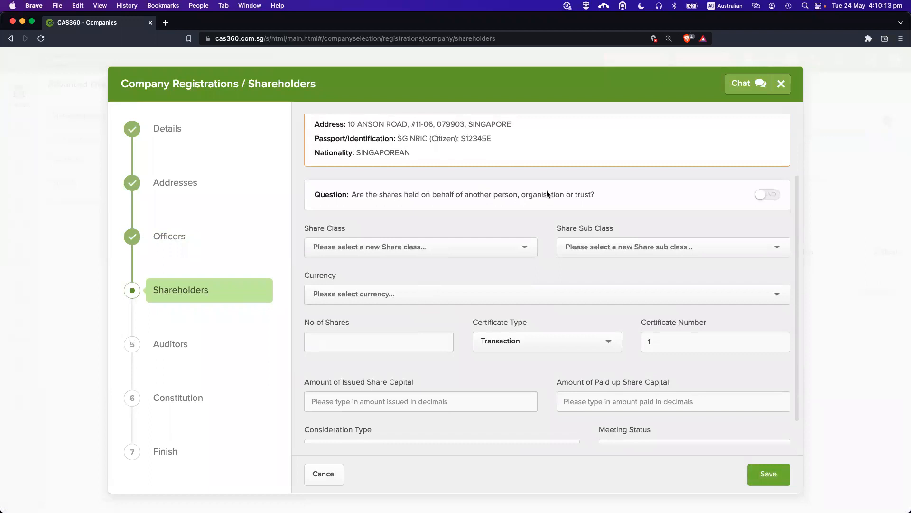
pyautogui.moveTo(391, 195); pyautogui.dragTo(502, 195)
pyautogui.click(559, 193)
pyautogui.click(767, 195)
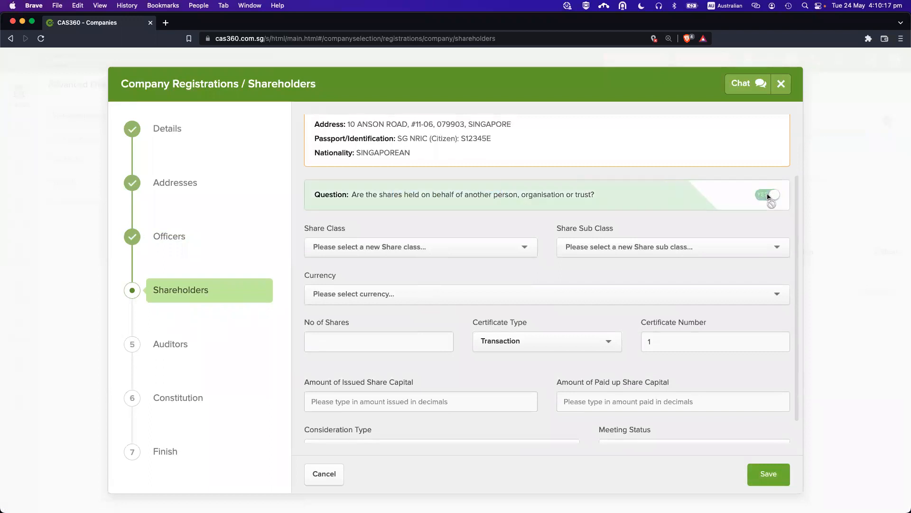
pyautogui.click(383, 242)
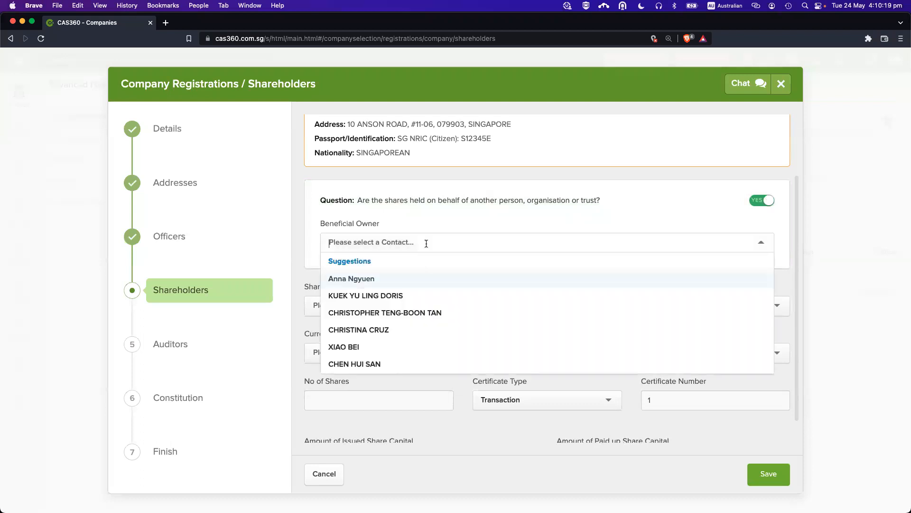
pyautogui.click(374, 225)
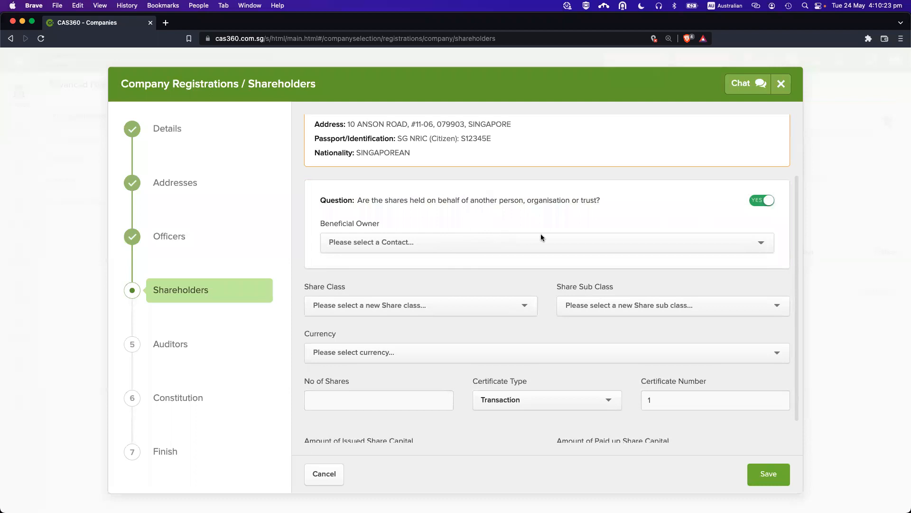
pyautogui.click(764, 199)
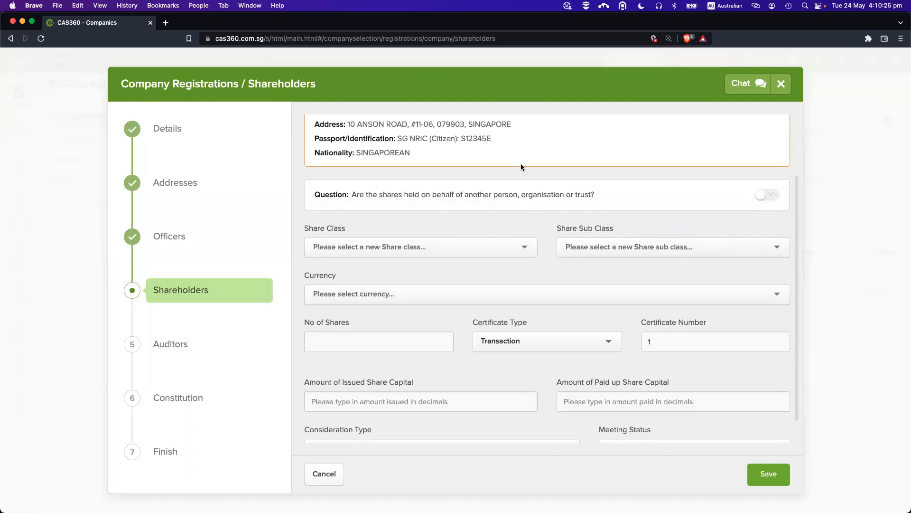
pyautogui.scroll(-2, 446, 165)
# Set share class to ORD with no sub class, and currency to Singapore dollar.
pyautogui.click(391, 218)
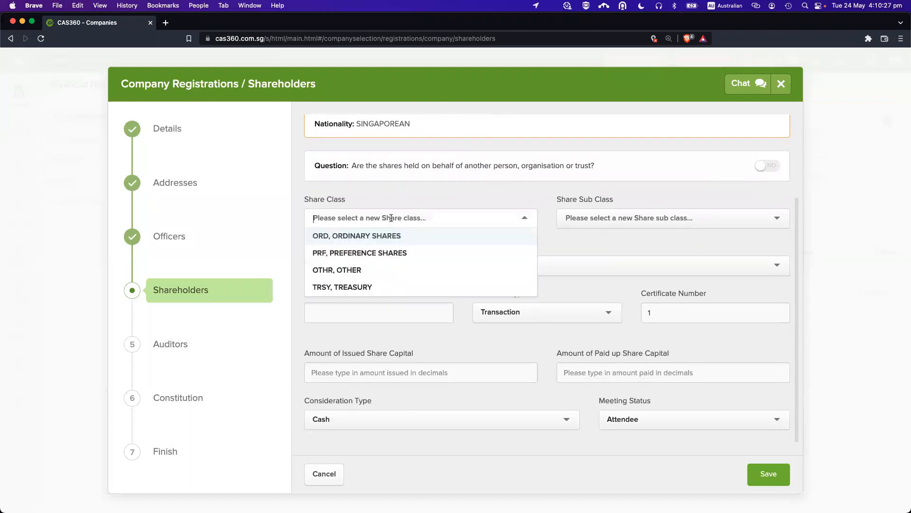
pyautogui.click(382, 236)
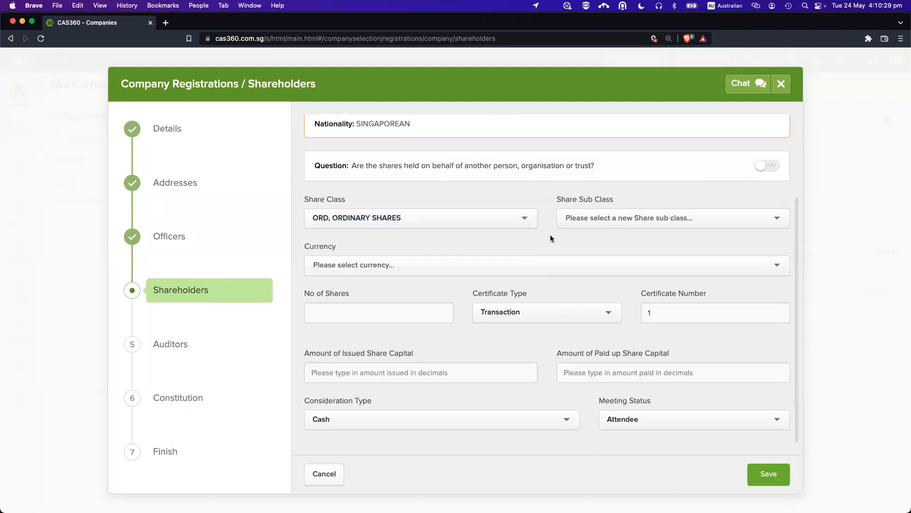
pyautogui.click(586, 222)
pyautogui.scroll(-1, 620, 295)
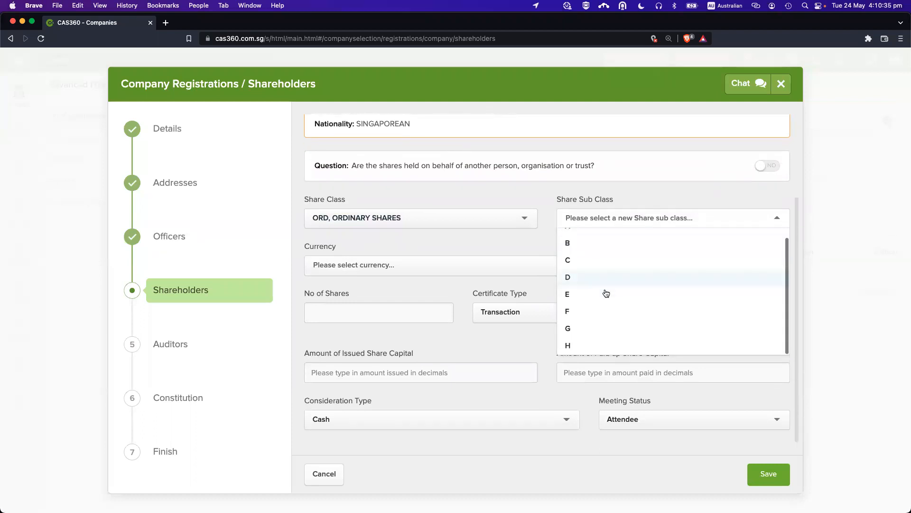
pyautogui.scroll(1, 609, 254)
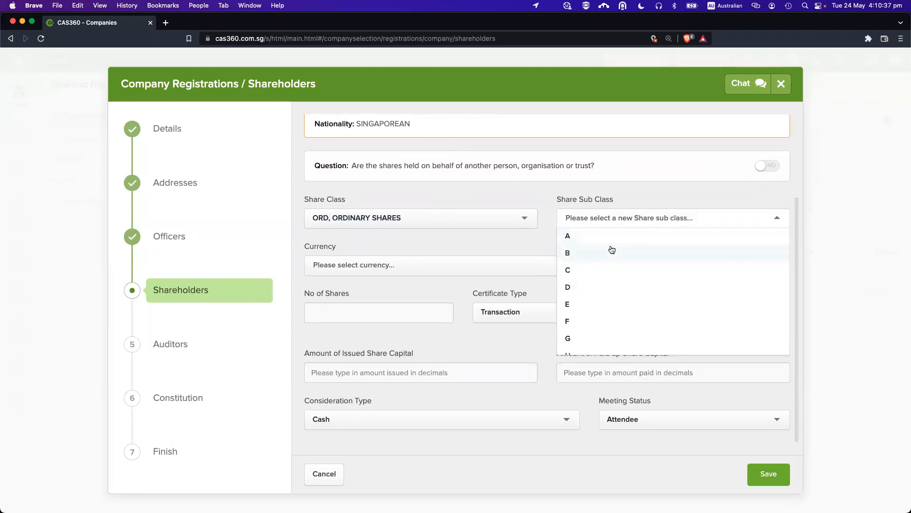
pyautogui.click(553, 199)
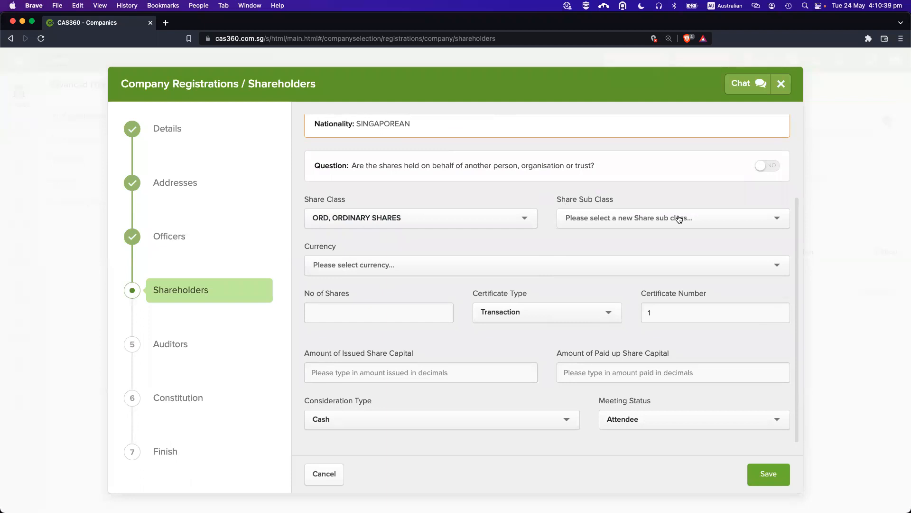
pyautogui.click(369, 267)
pyautogui.write('singapore')
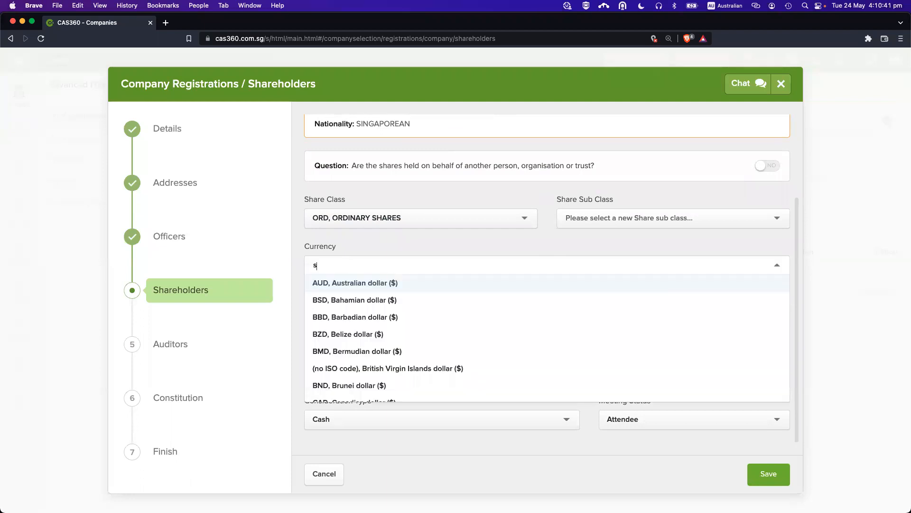
pyautogui.click(327, 284)
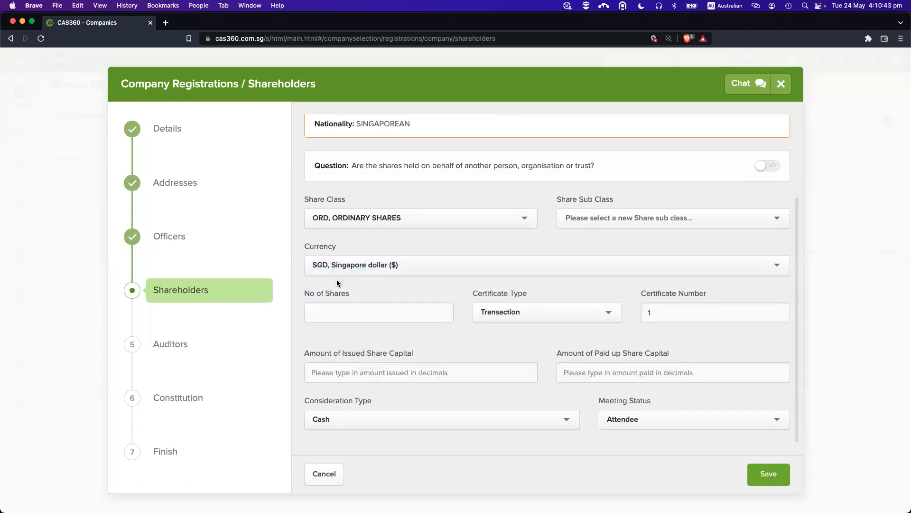
# Enter 1000 shares, 1000 issued and 1000 paid-up capital, then save the shareholder.
pyautogui.click(351, 313)
pyautogui.write('1000')
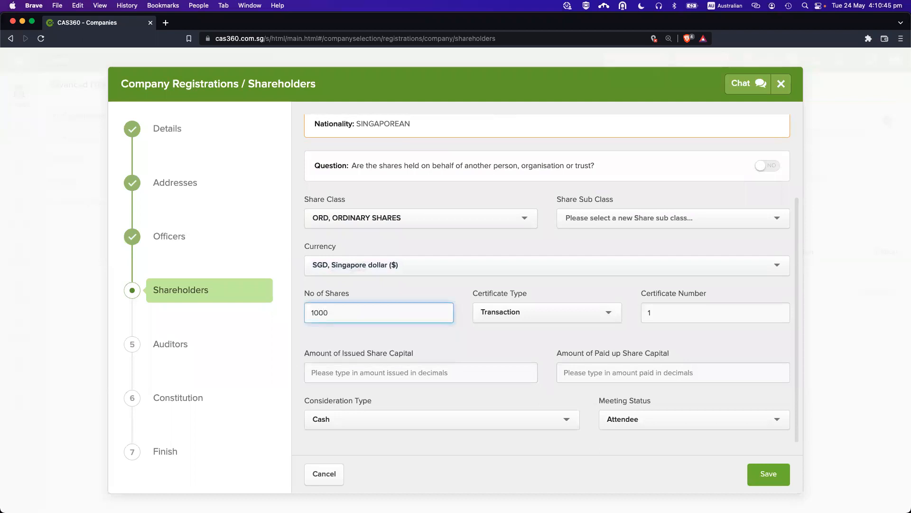
pyautogui.click(421, 369)
pyautogui.write('1000')
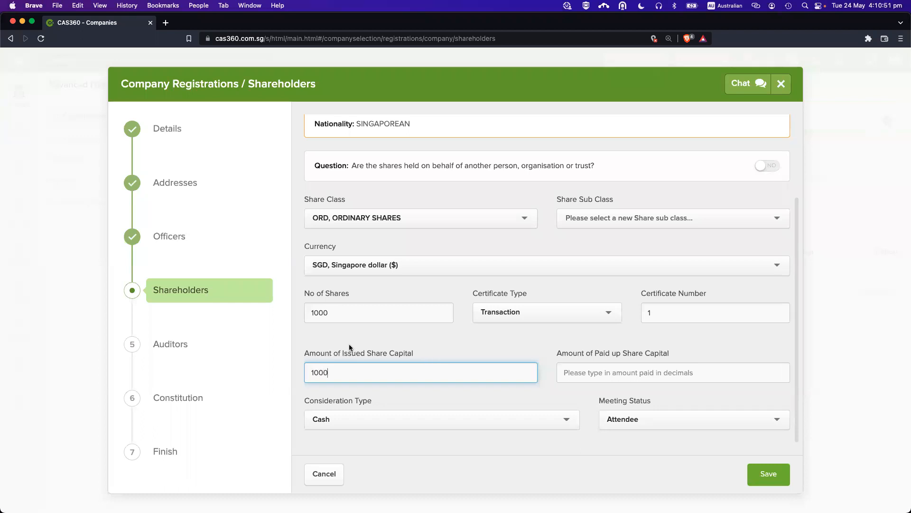
pyautogui.click(626, 368)
pyautogui.write('1000')
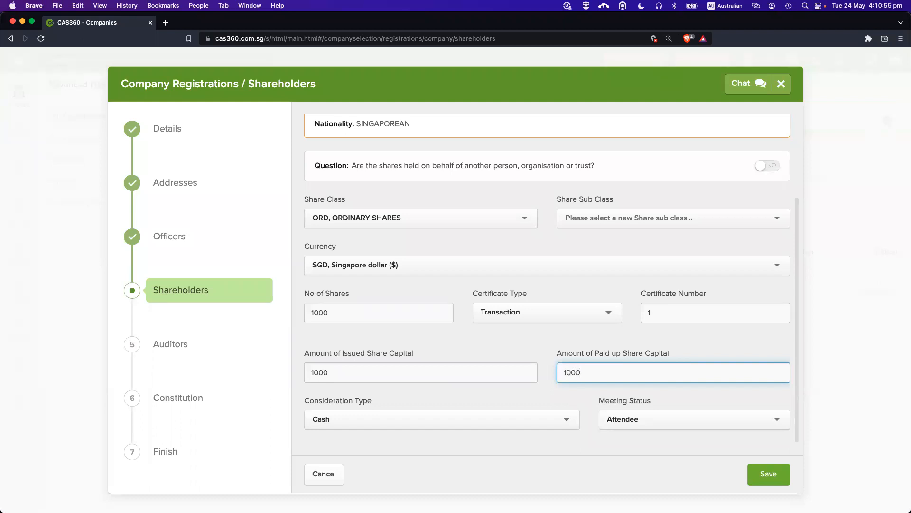
pyautogui.click(498, 345)
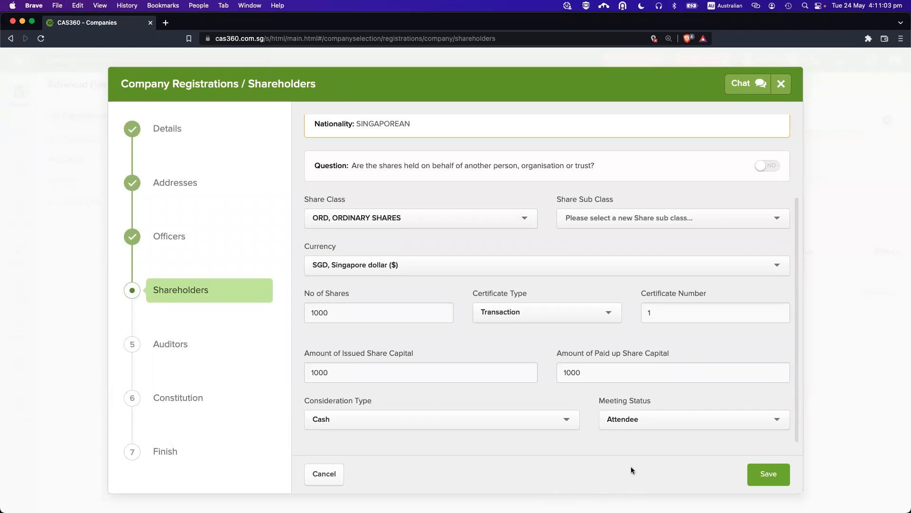
pyautogui.click(765, 475)
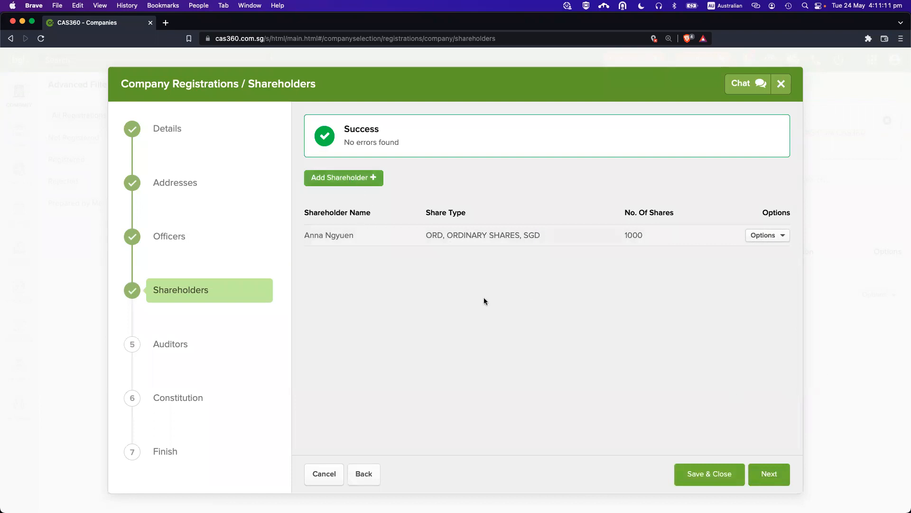
# Add the 'andy' contact as a shareholder with ORD shares in Singapore dollars.
pyautogui.click(335, 179)
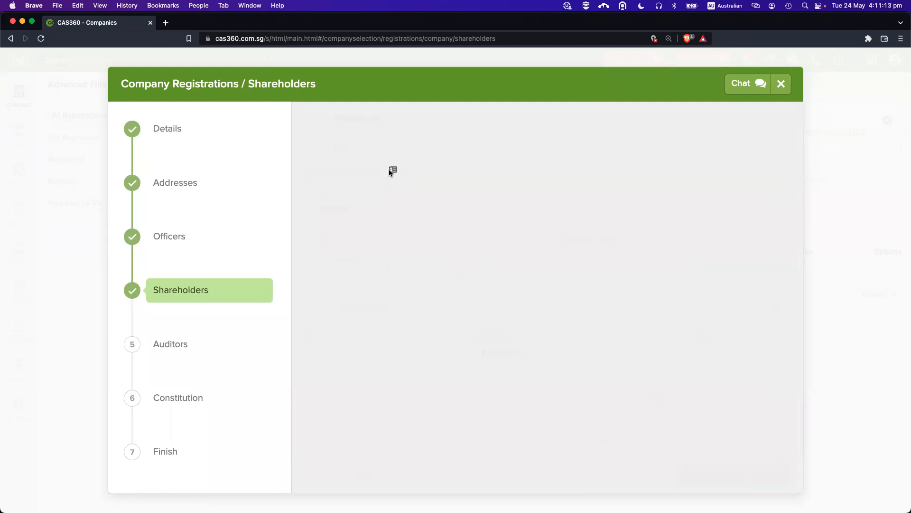
pyautogui.click(389, 169)
pyautogui.click(479, 160)
pyautogui.write('andy')
pyautogui.click(385, 209)
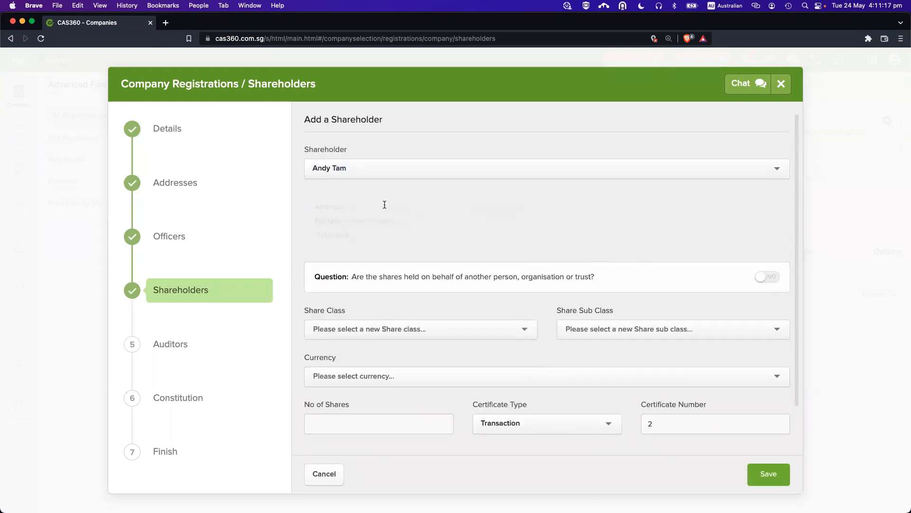
pyautogui.click(408, 327)
pyautogui.click(405, 348)
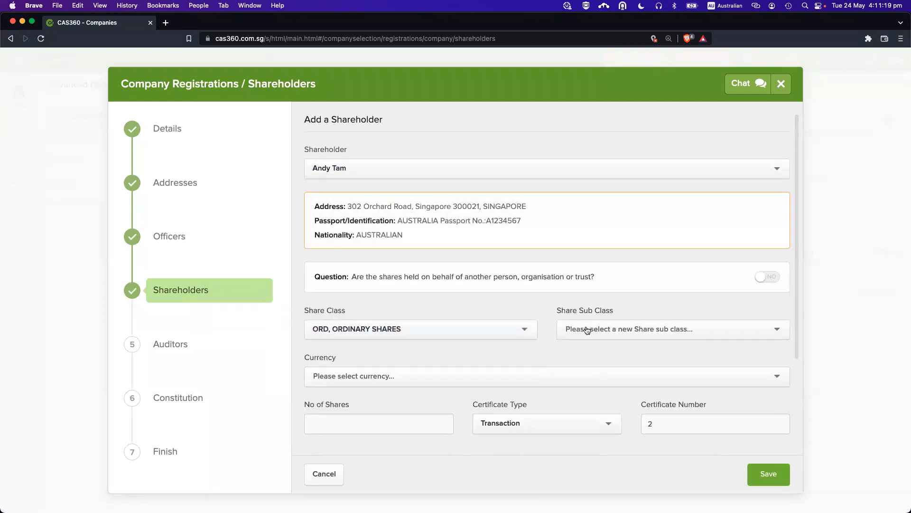
pyautogui.click(443, 374)
pyautogui.write('singapo')
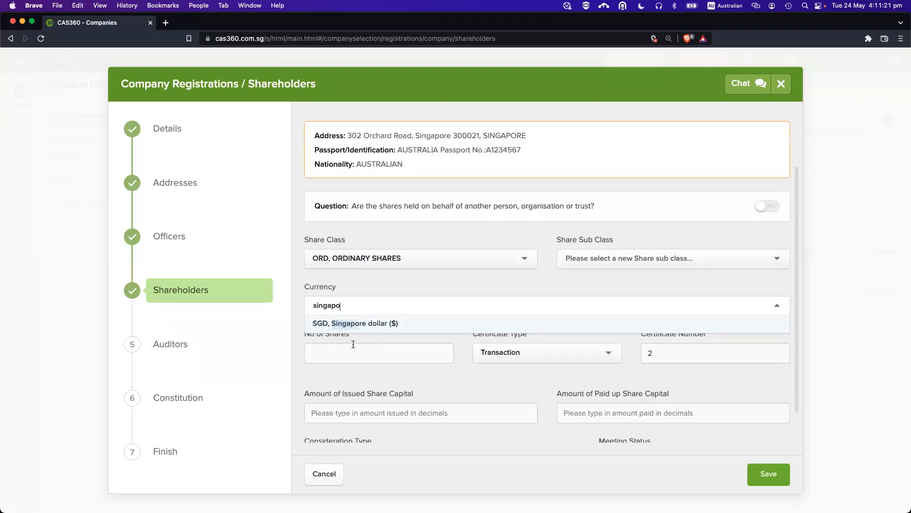
pyautogui.click(352, 326)
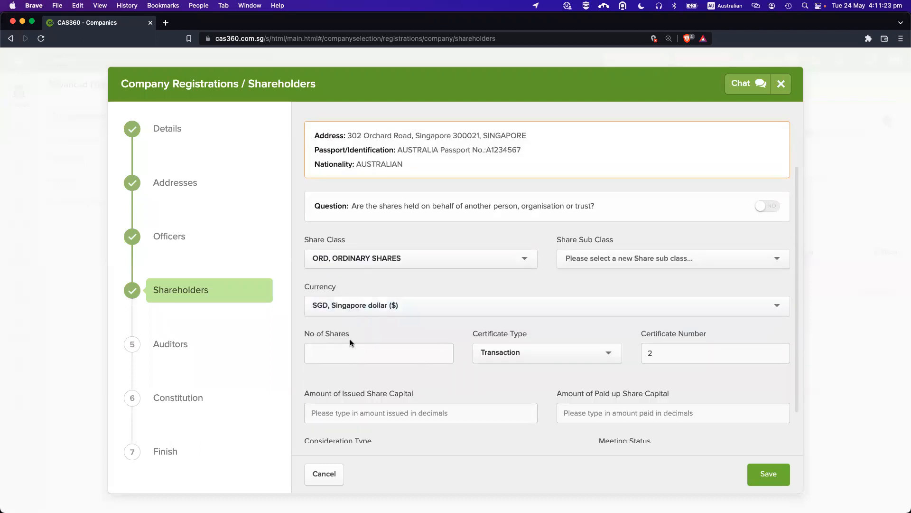
# Enter 100 as the number of shares and the share capital amount.
pyautogui.click(352, 352)
pyautogui.write('100')
pyautogui.press('Tab')
pyautogui.press('Tab')
pyautogui.write('100')
pyautogui.press('Tab')
pyautogui.write('100')
pyautogui.scroll(-2, 351, 358)
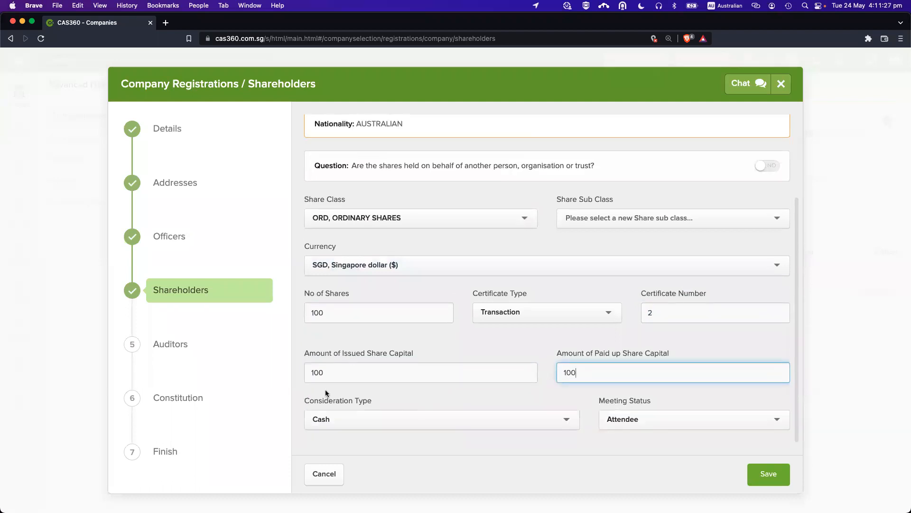
pyautogui.moveTo(587, 400); pyautogui.dragTo(682, 433)
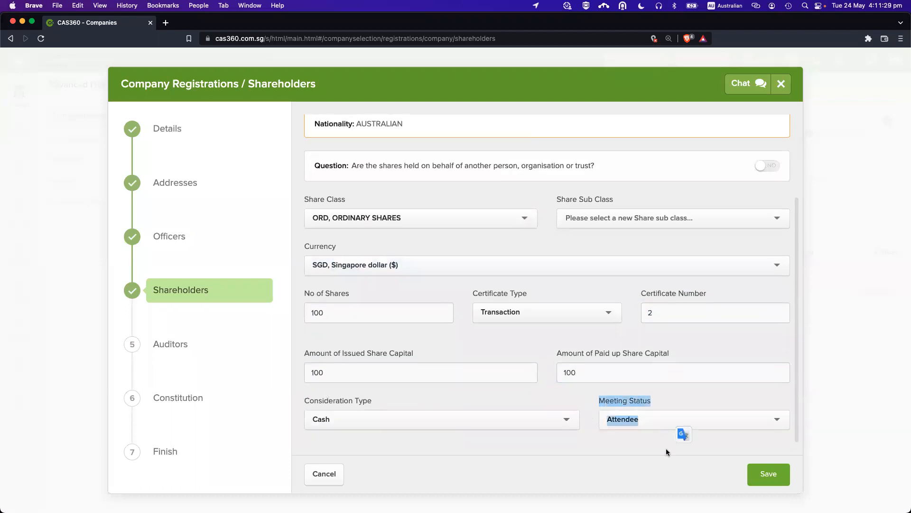
# Set meeting status to Attendee, after briefly choosing Chairperson, and save the shareholder.
pyautogui.click(631, 420)
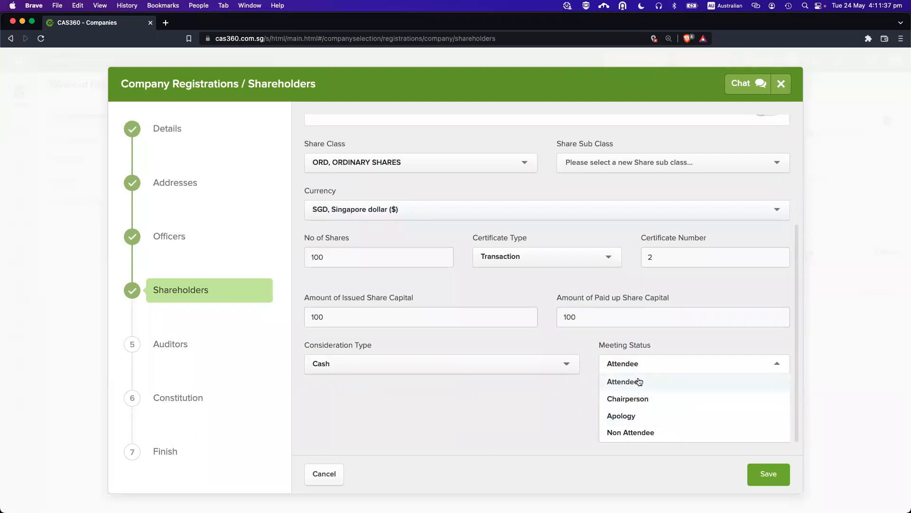
pyautogui.click(627, 398)
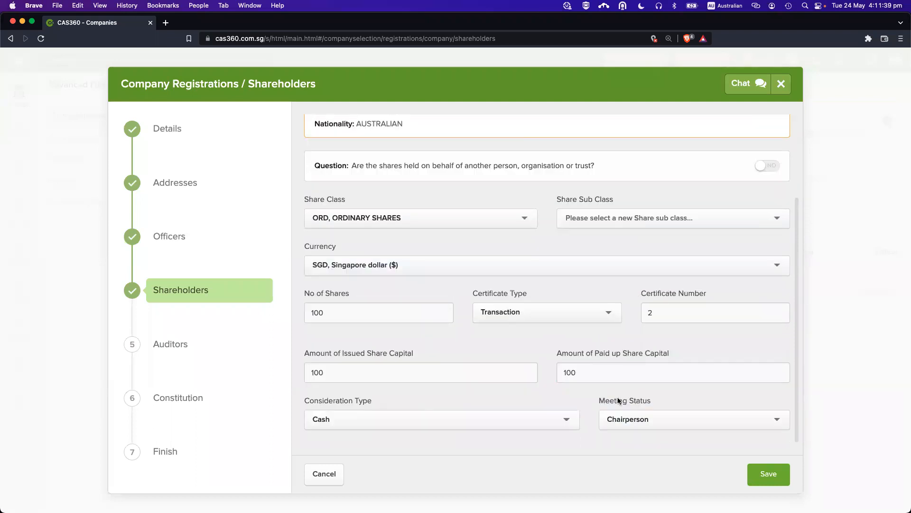
pyautogui.scroll(3, 558, 344)
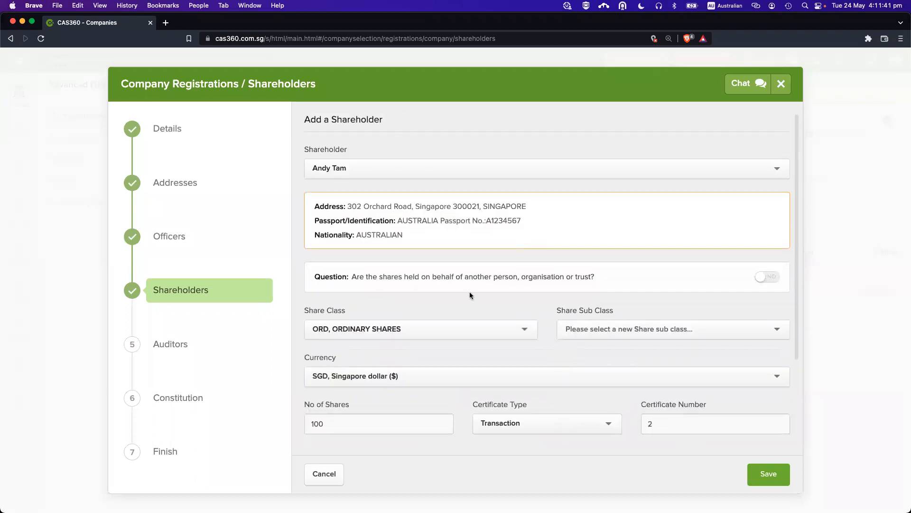
pyautogui.scroll(-3, 470, 294)
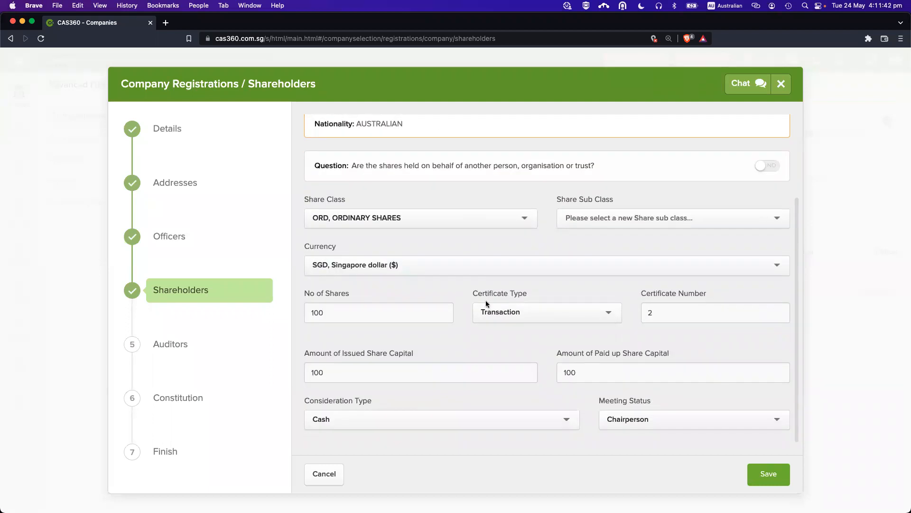
pyautogui.click(620, 430)
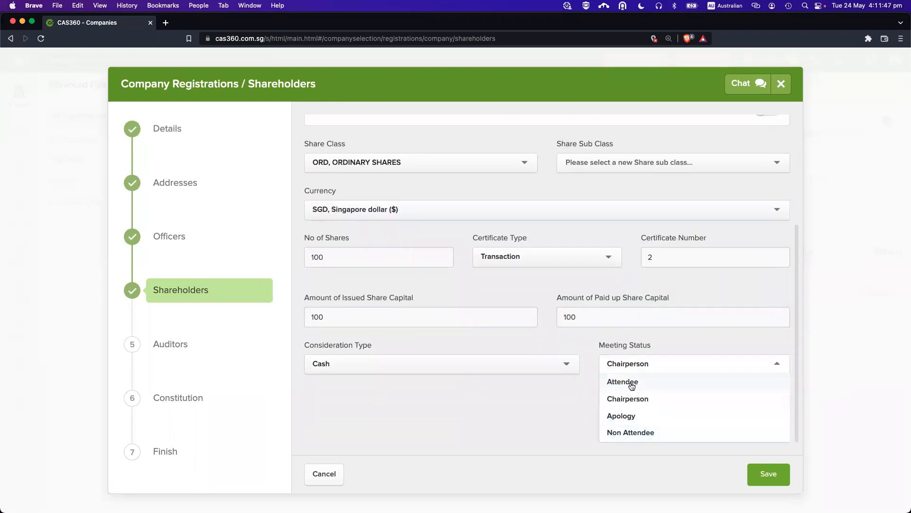
pyautogui.click(630, 382)
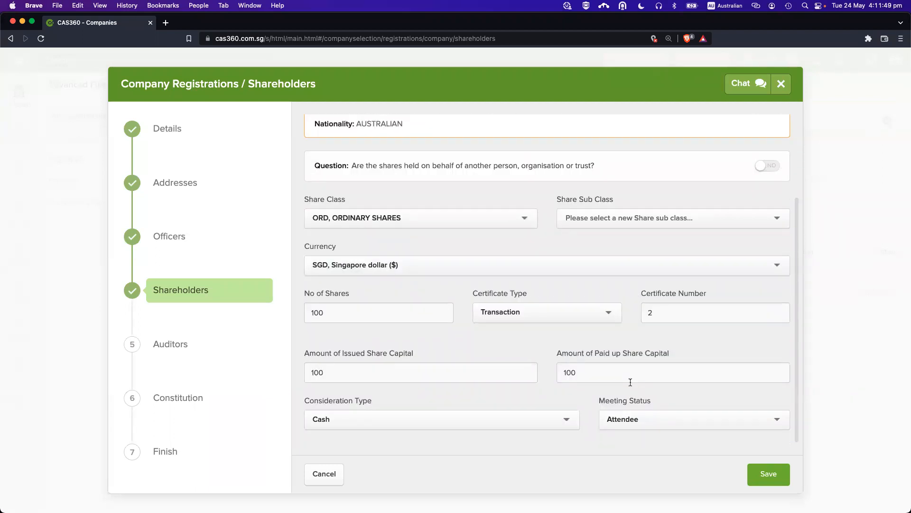
pyautogui.click(617, 418)
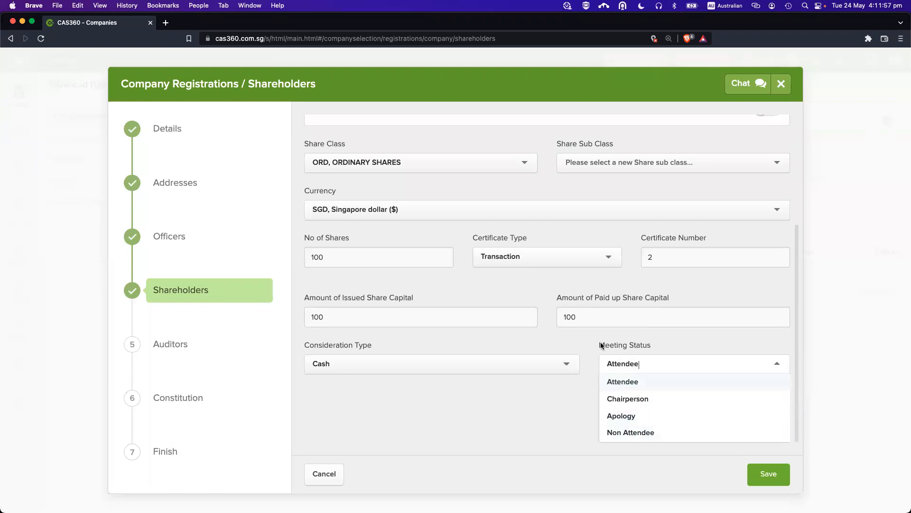
pyautogui.click(602, 364)
pyautogui.click(775, 475)
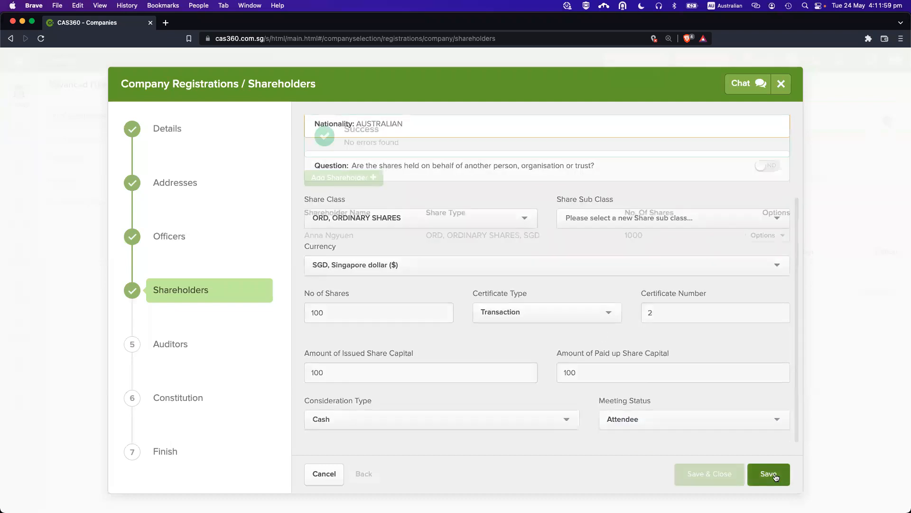
# On the Auditors step, add ERNST & YOUNG LLP (searched 'ern') and save.
pyautogui.click(769, 474)
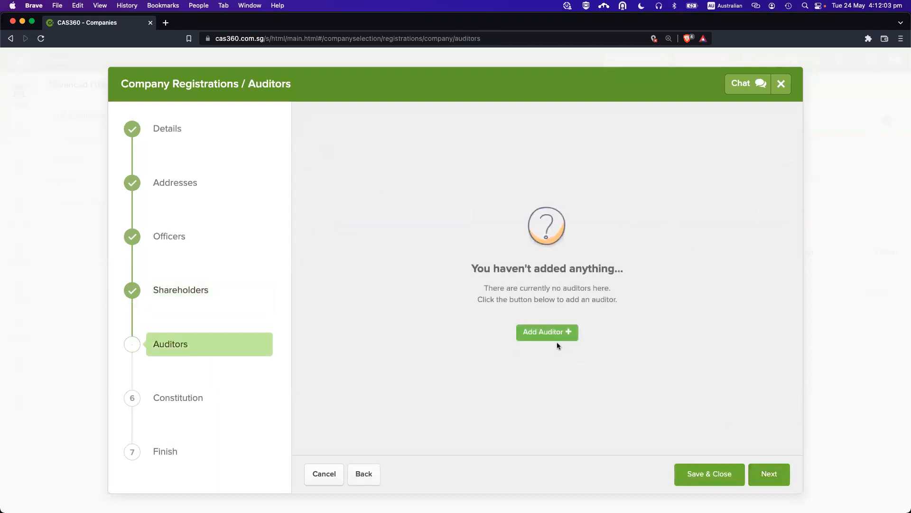
pyautogui.click(553, 338)
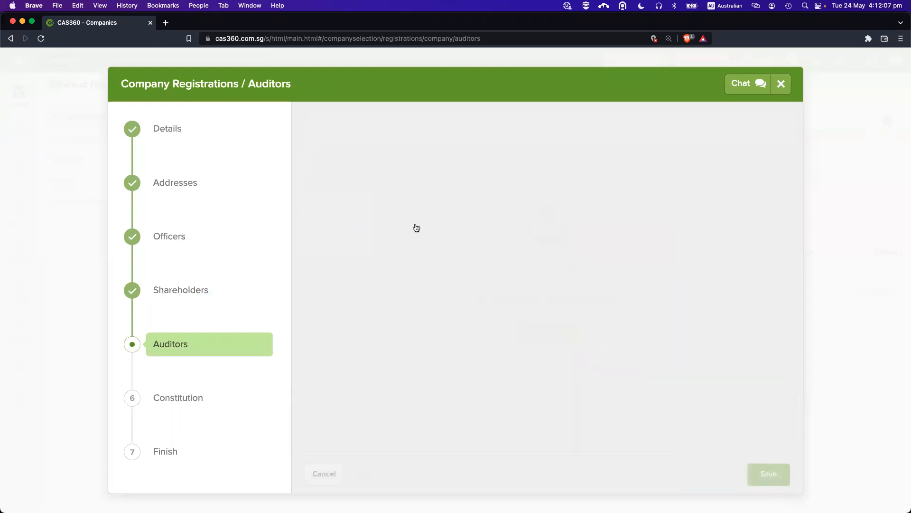
pyautogui.click(341, 171)
pyautogui.write('ern')
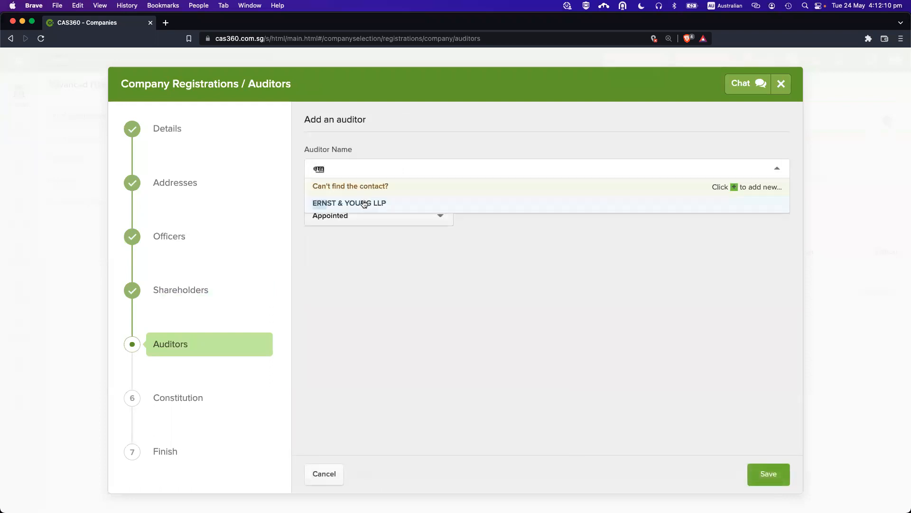
pyautogui.click(365, 203)
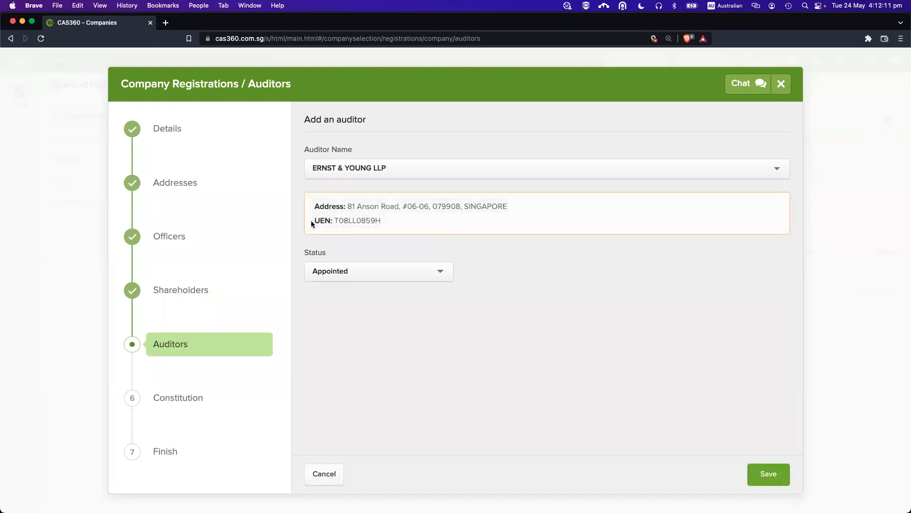
pyautogui.click(769, 475)
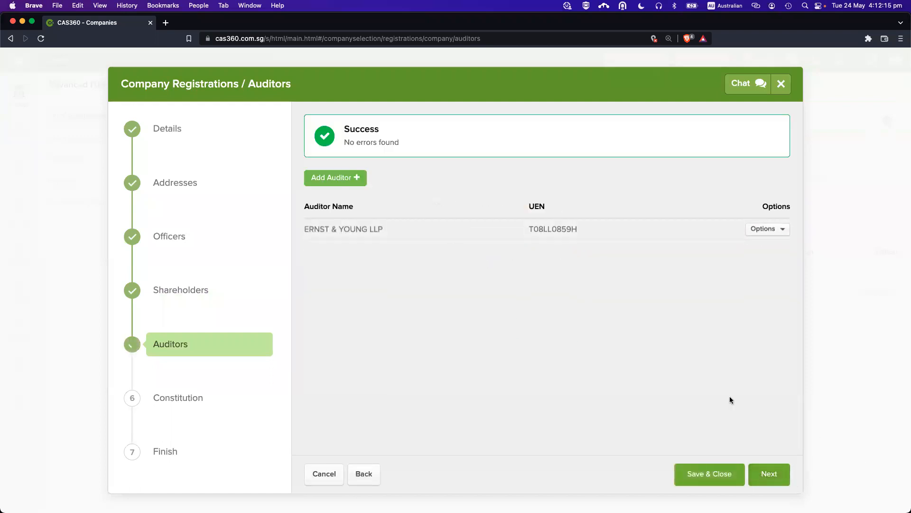
# Set Type of Constitution to Model Constitution for Company Limited by Shares.
pyautogui.click(767, 465)
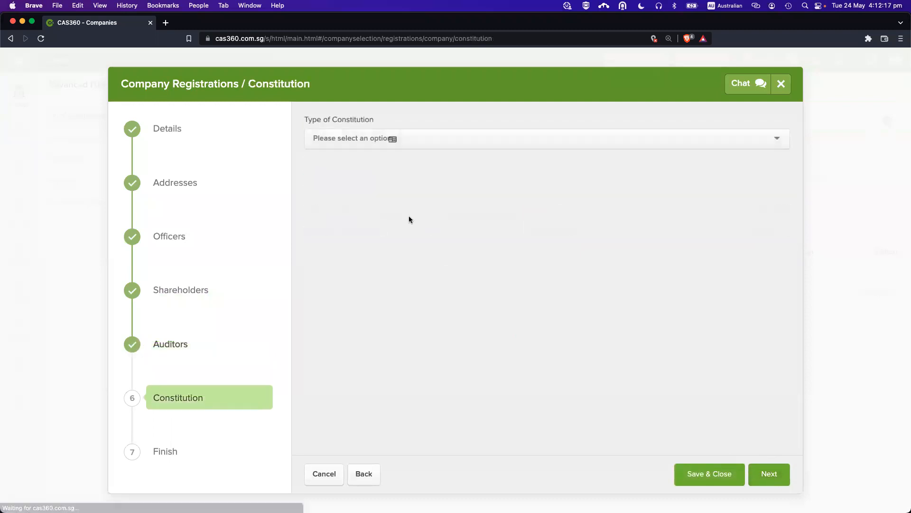
pyautogui.click(335, 139)
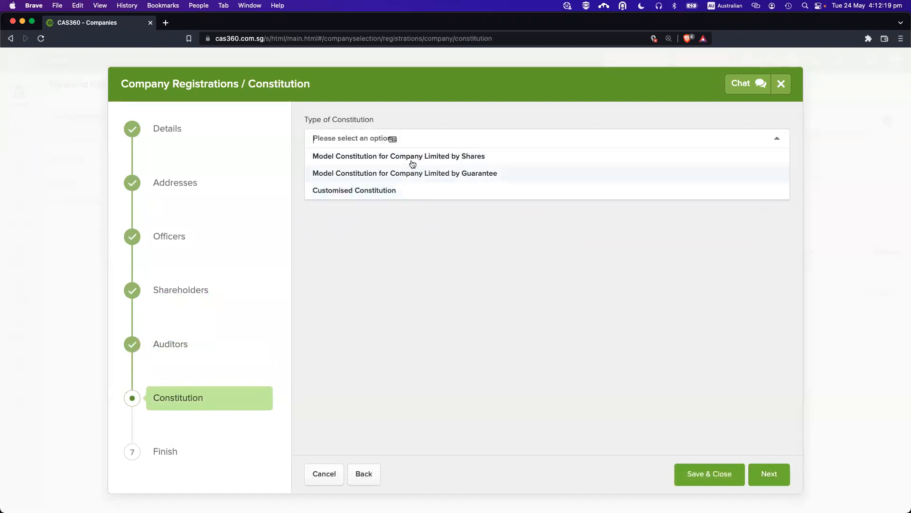
pyautogui.click(391, 156)
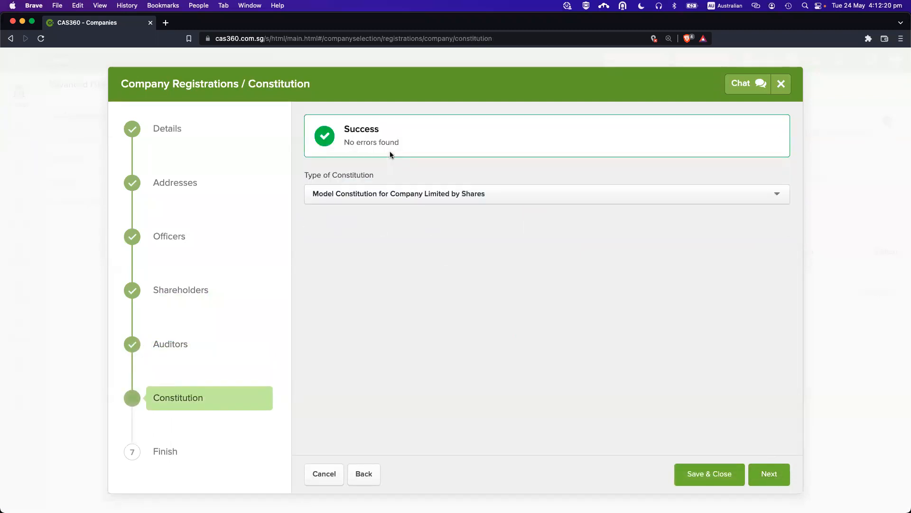
# Advance to the Finish summary and scroll through the registration details.
pyautogui.click(772, 476)
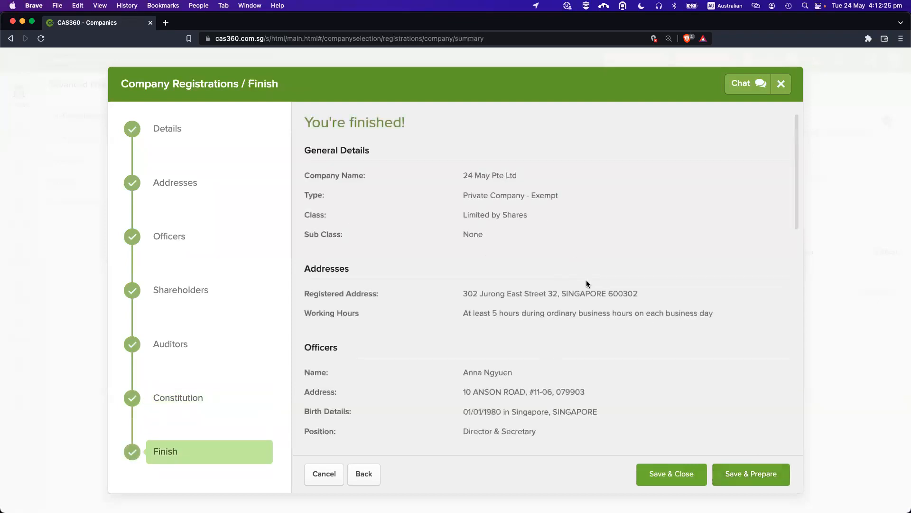
pyautogui.scroll(-2, 586, 283)
pyautogui.scroll(2, 587, 283)
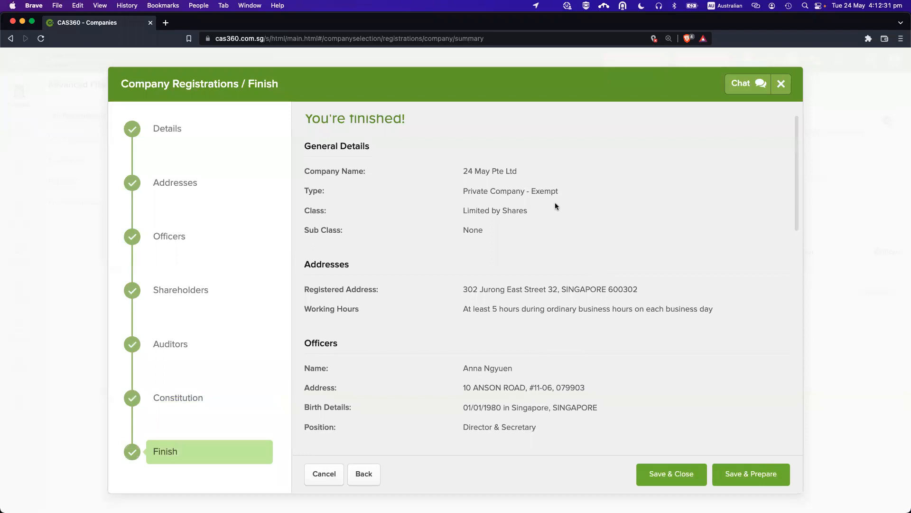
pyautogui.scroll(-5, 554, 246)
pyautogui.scroll(1, 553, 246)
pyautogui.scroll(-3, 553, 246)
pyautogui.scroll(-4, 553, 248)
pyautogui.scroll(-2, 554, 245)
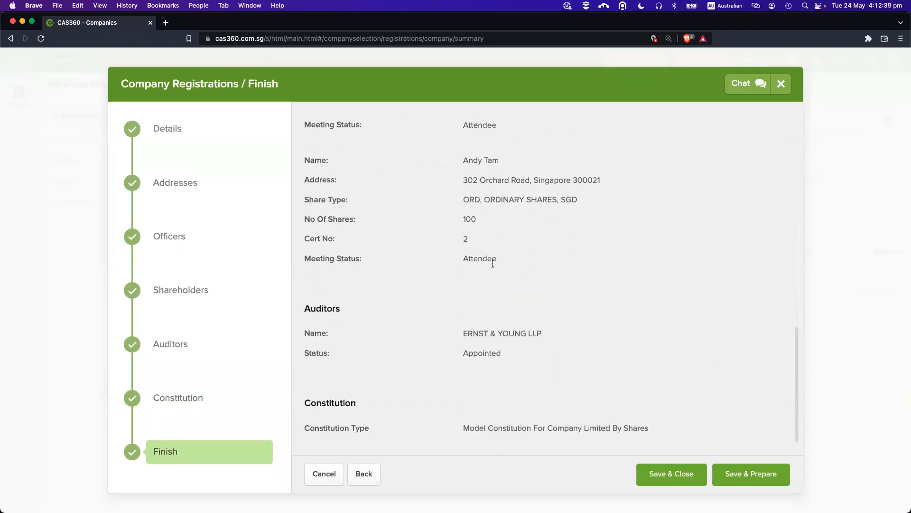
# Save and close the 24 May Pte Ltd registration, then preview and close its pre-incorporation documents.
pyautogui.click(677, 476)
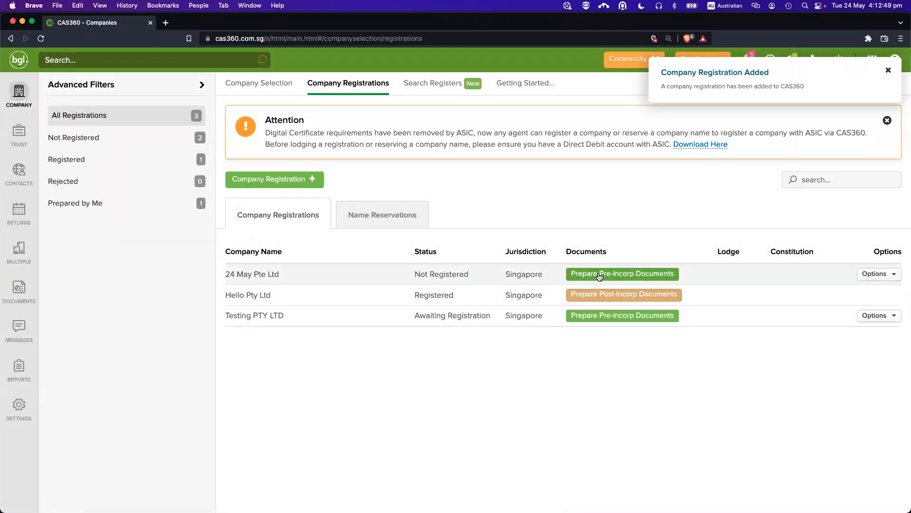
pyautogui.click(633, 275)
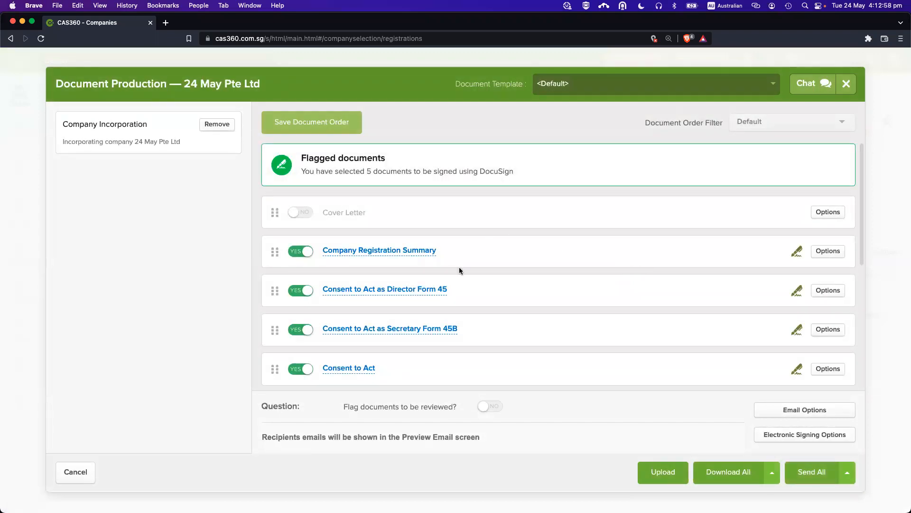
pyautogui.scroll(-10, 459, 264)
pyautogui.scroll(10, 460, 260)
pyautogui.press('Escape')
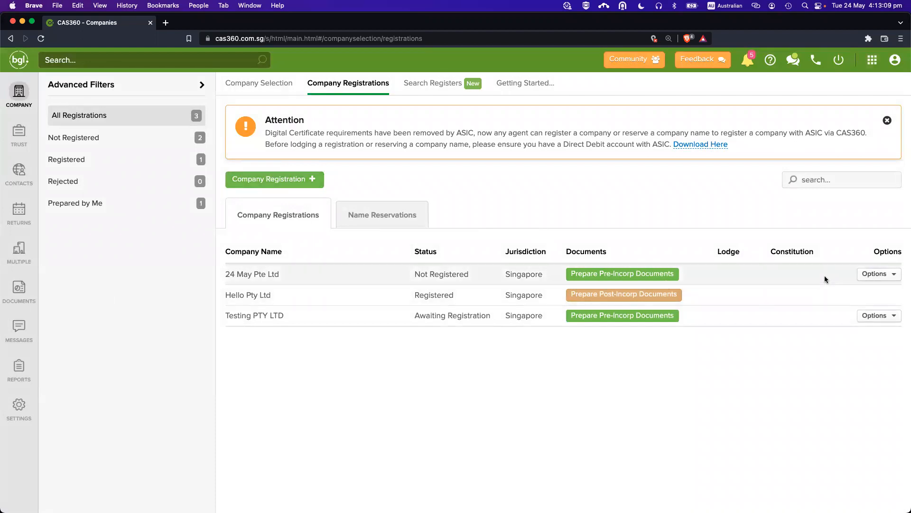
pyautogui.click(877, 276)
pyautogui.click(838, 295)
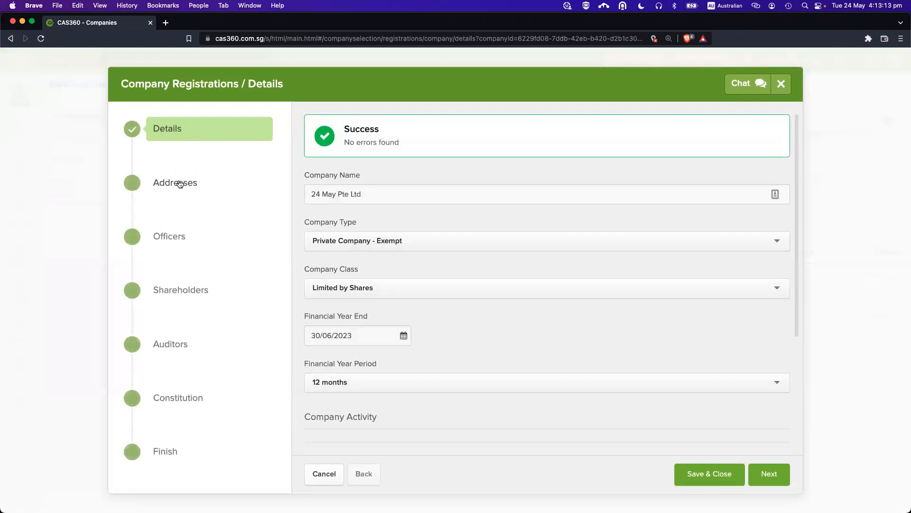
pyautogui.click(190, 290)
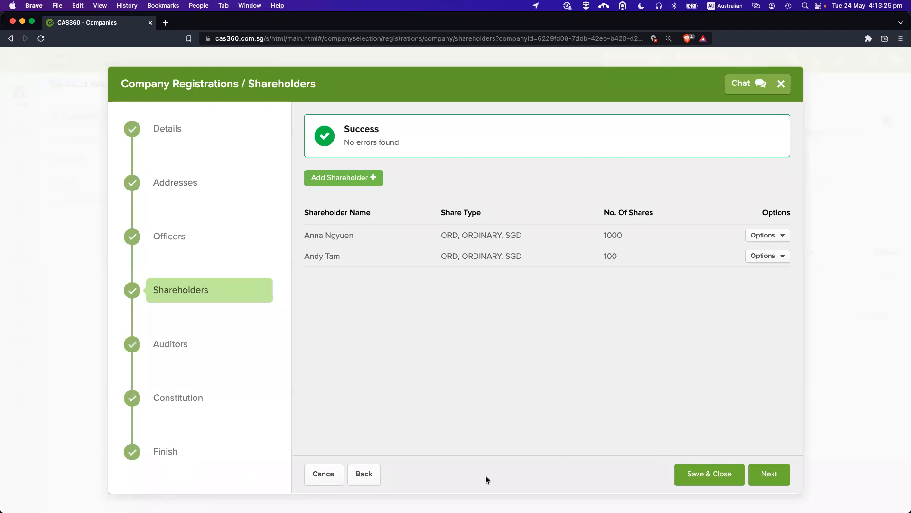
pyautogui.click(321, 476)
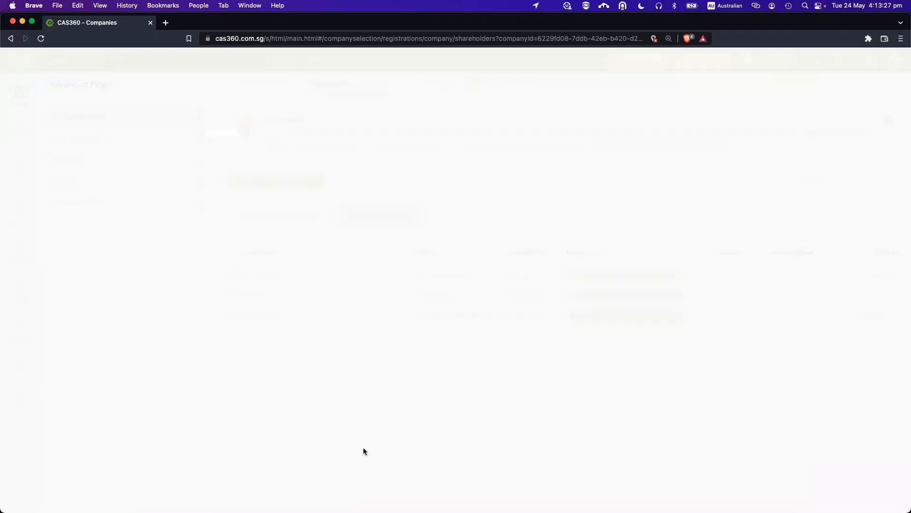
pyautogui.click(862, 274)
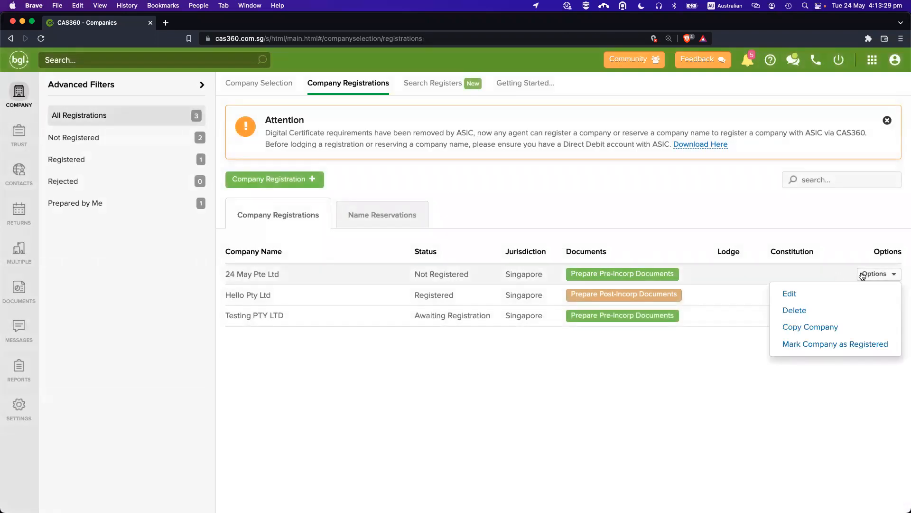
pyautogui.click(807, 299)
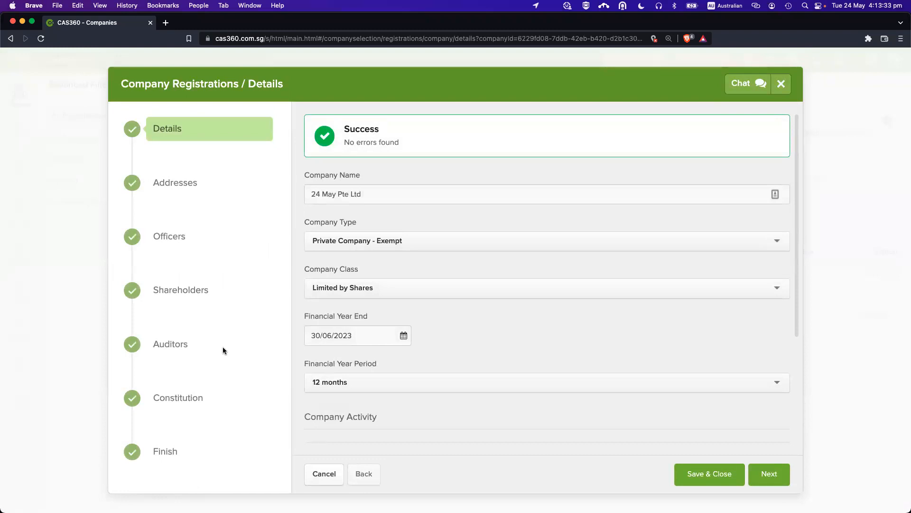
pyautogui.click(325, 474)
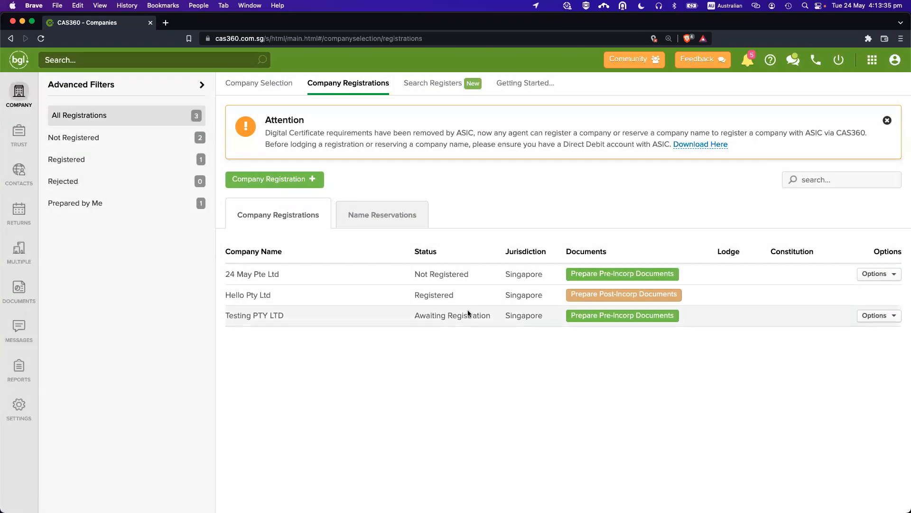
pyautogui.click(619, 274)
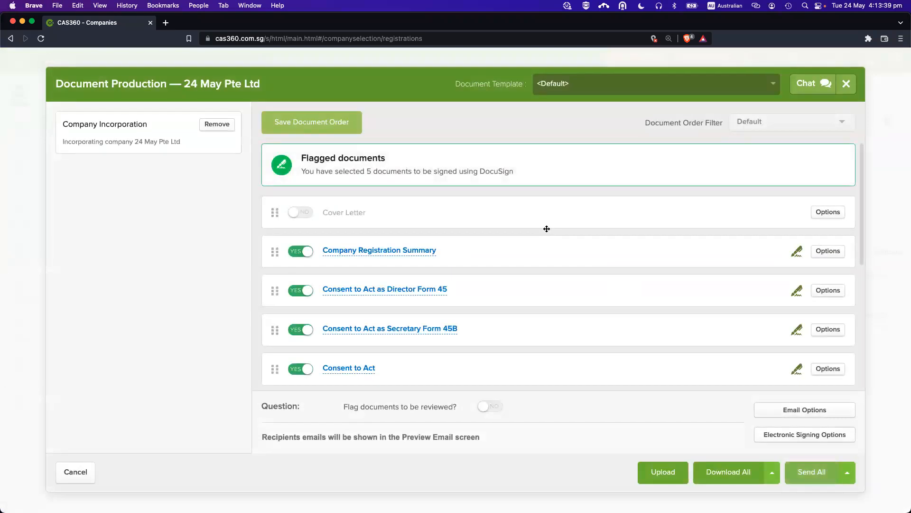
# Include Form 6 (Declaration of Compliance) and Form 7 (Certificate of Identity).
pyautogui.scroll(-4, 546, 228)
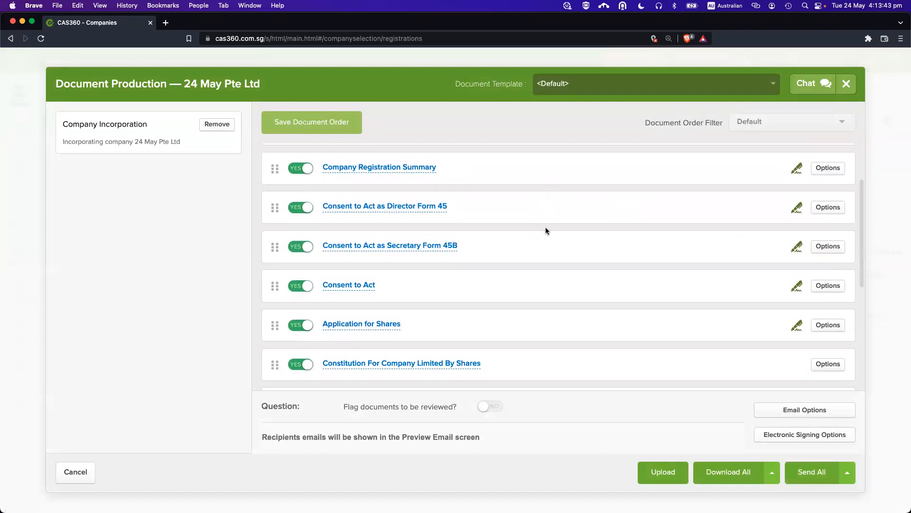
pyautogui.scroll(-10, 545, 230)
pyautogui.scroll(2, 546, 229)
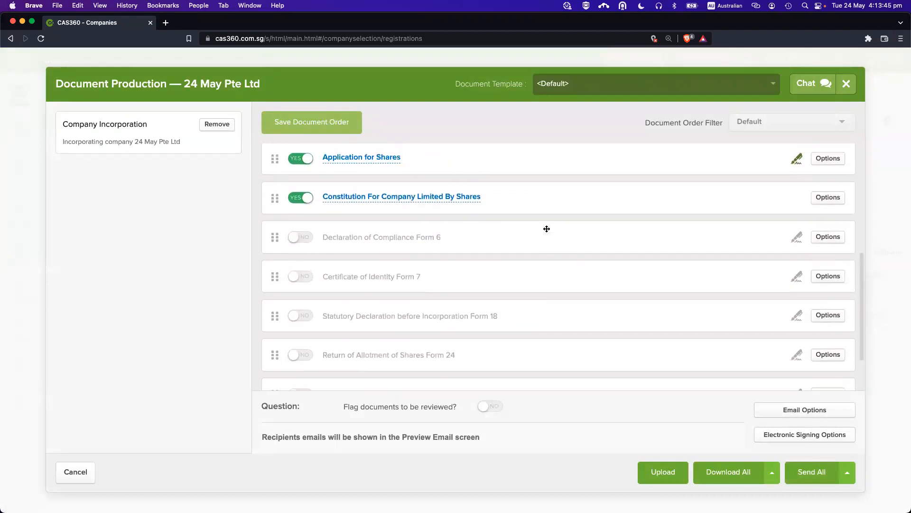
pyautogui.scroll(10, 547, 229)
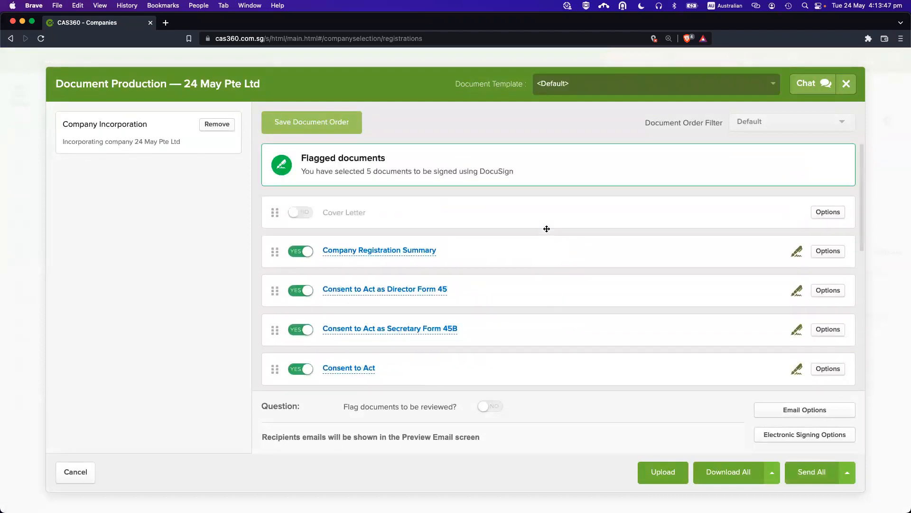
pyautogui.scroll(-2, 547, 228)
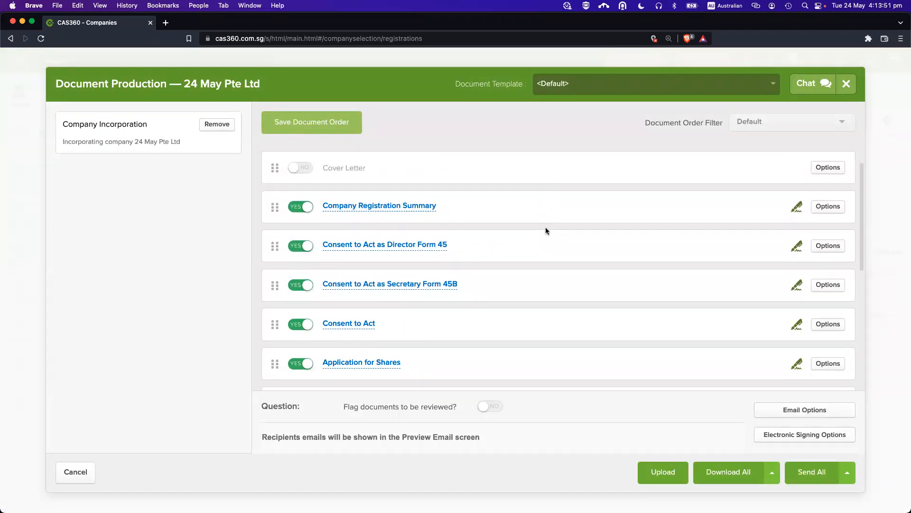
pyautogui.scroll(-2, 545, 229)
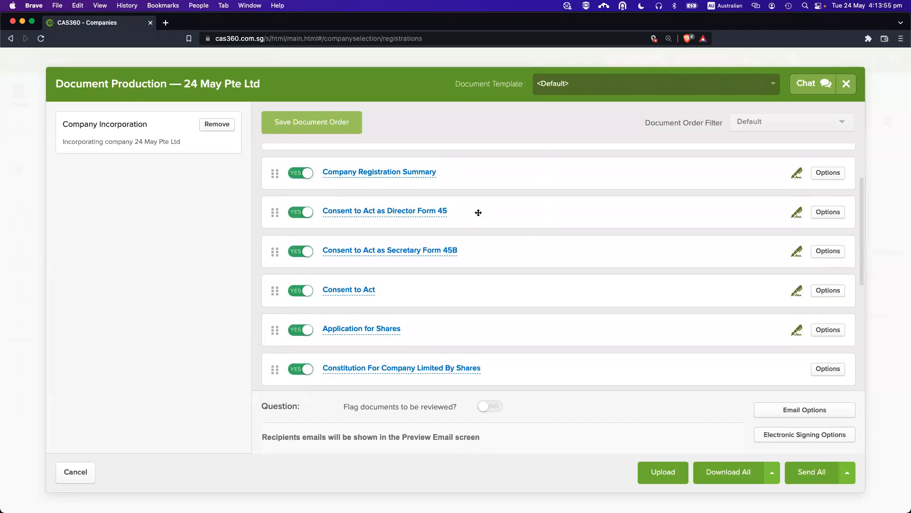
pyautogui.scroll(-8, 488, 247)
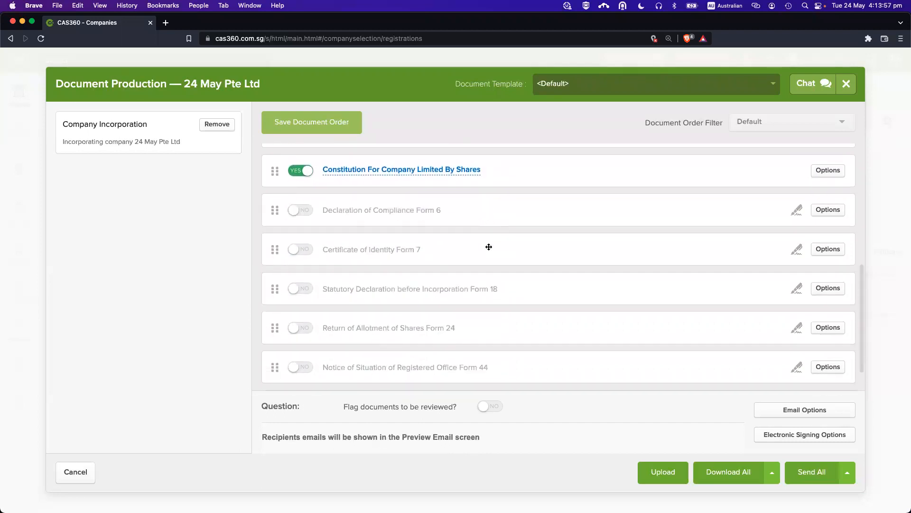
pyautogui.click(304, 217)
pyautogui.click(302, 251)
# Include Forms 18, 24, 44 and 49 in the document set.
pyautogui.scroll(-1, 437, 224)
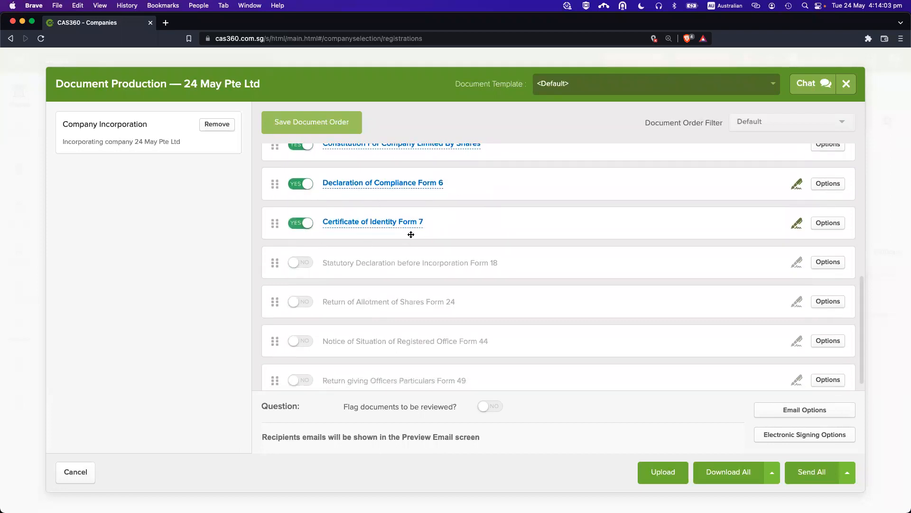
pyautogui.scroll(-1, 369, 247)
pyautogui.click(302, 247)
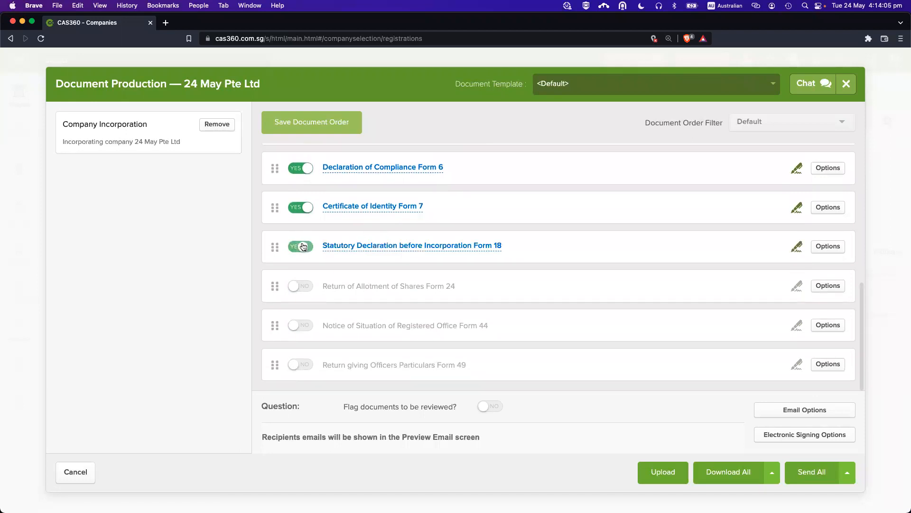
pyautogui.click(295, 290)
pyautogui.click(297, 325)
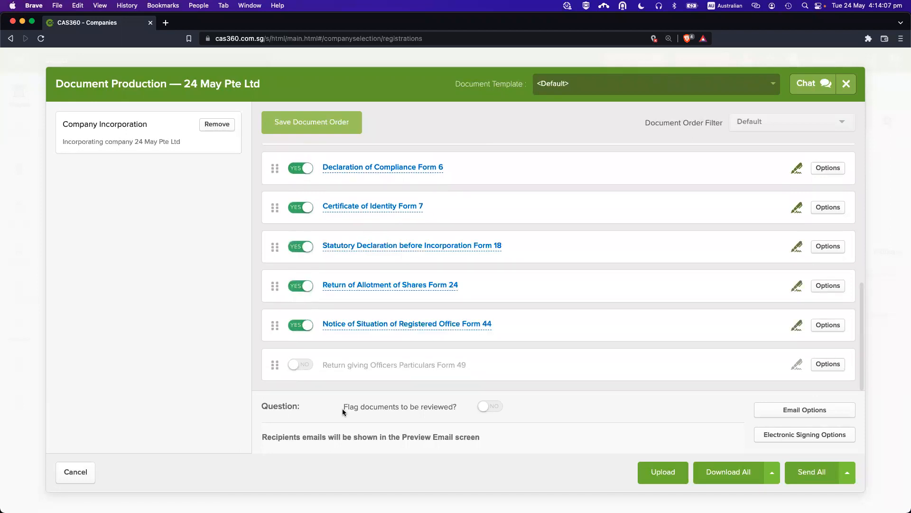
pyautogui.click(306, 365)
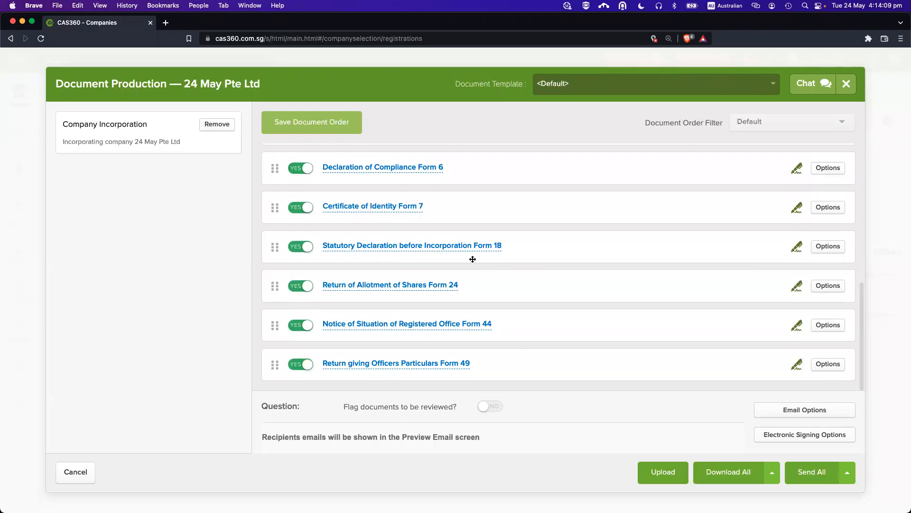
pyautogui.click(443, 324)
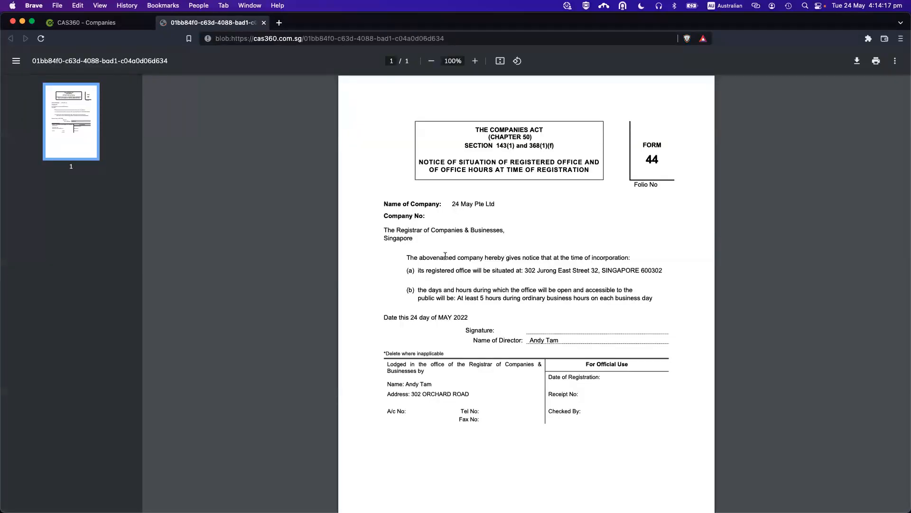
pyautogui.scroll(-1, 500, 301)
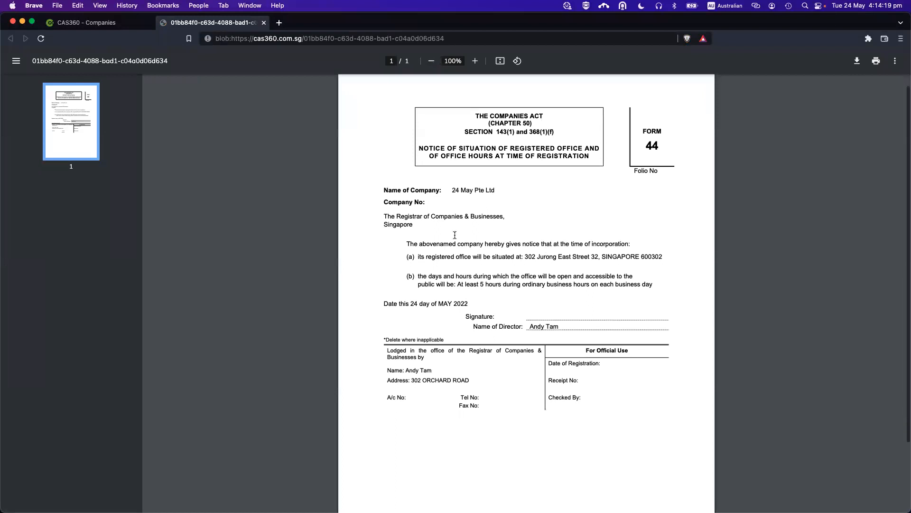
pyautogui.scroll(1, 486, 252)
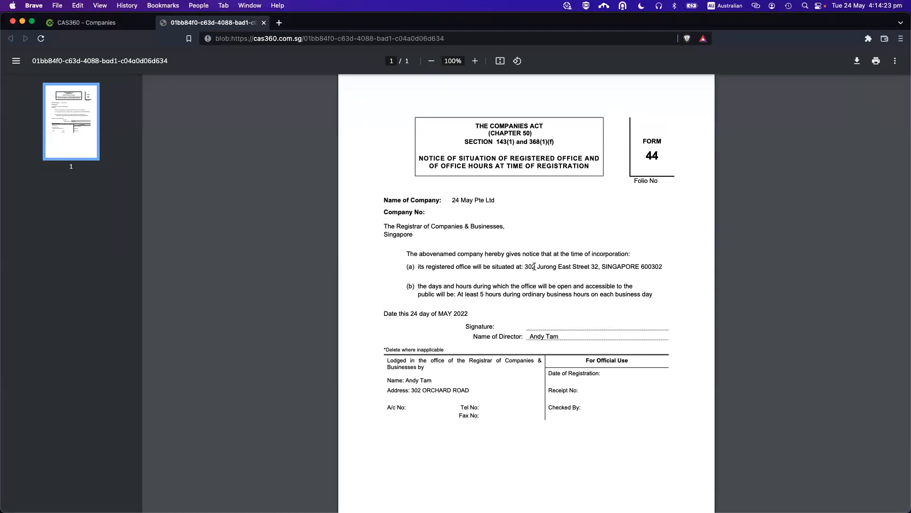
pyautogui.moveTo(524, 267); pyautogui.dragTo(663, 272)
pyautogui.click(568, 280)
pyautogui.press('super+w')
pyautogui.scroll(10, 522, 268)
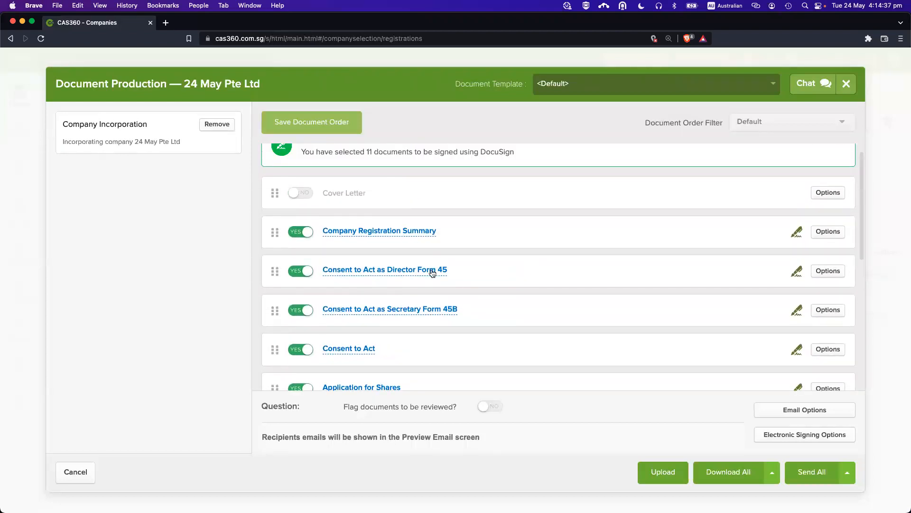
pyautogui.click(431, 268)
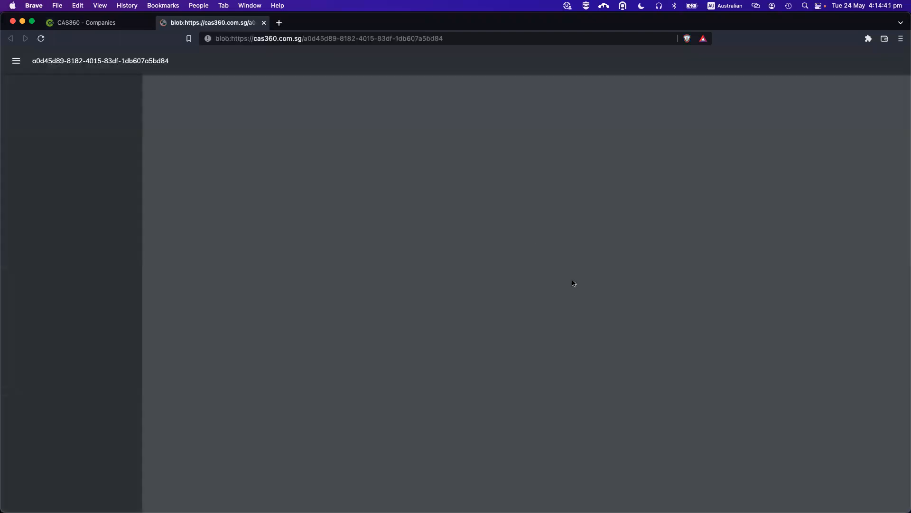
pyautogui.scroll(-1, 572, 280)
pyautogui.scroll(-9, 572, 282)
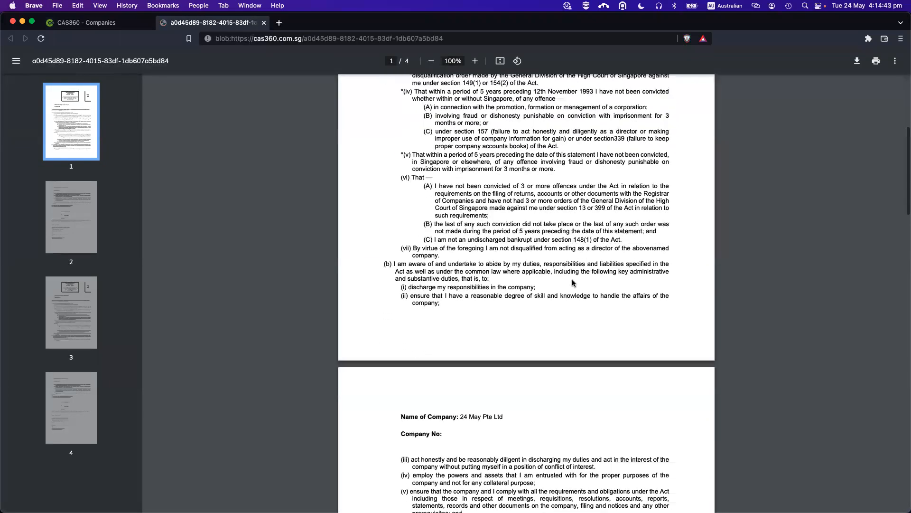
pyautogui.scroll(-4, 572, 282)
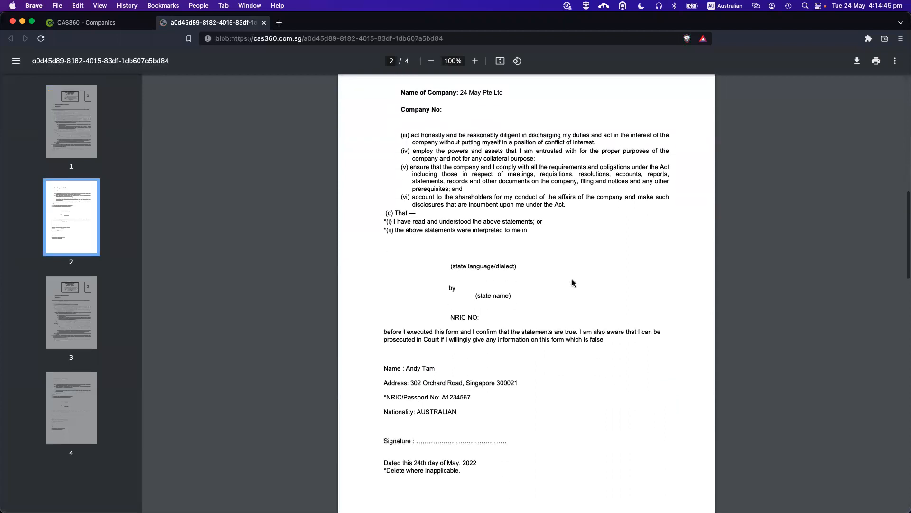
pyautogui.scroll(-1, 550, 280)
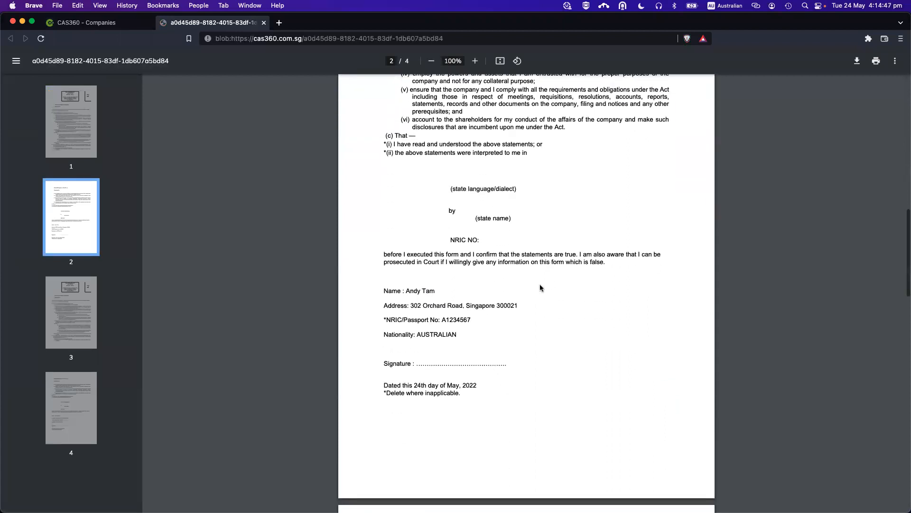
pyautogui.scroll(-7, 540, 288)
pyautogui.scroll(-11, 540, 288)
pyautogui.scroll(-4, 540, 288)
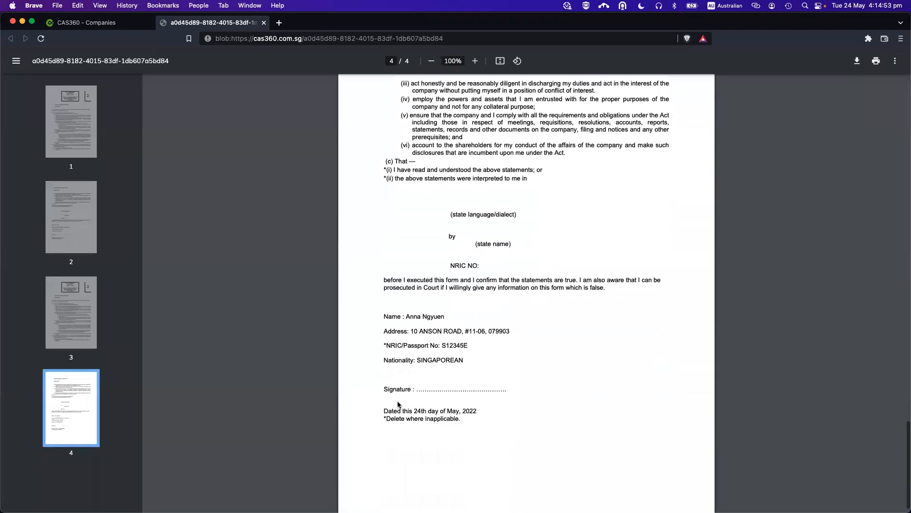
pyautogui.press('super+w')
pyautogui.scroll(-2, 513, 274)
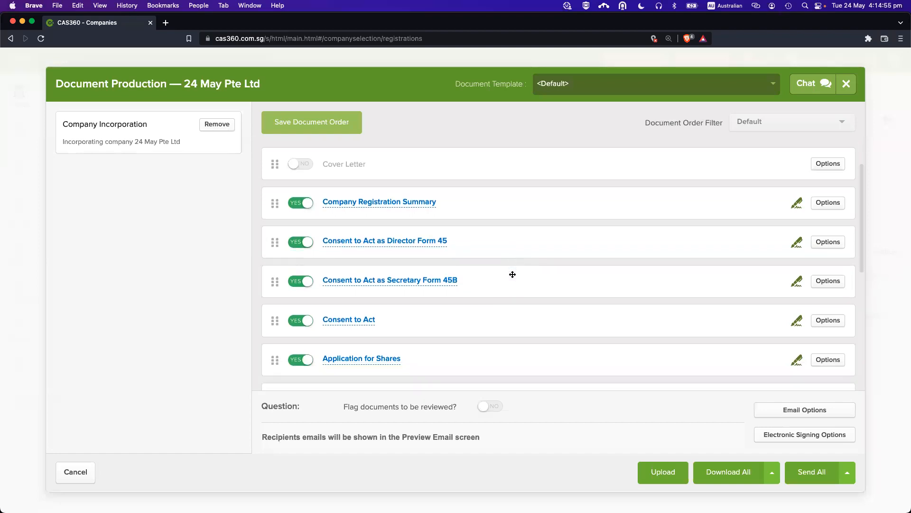
pyautogui.click(408, 281)
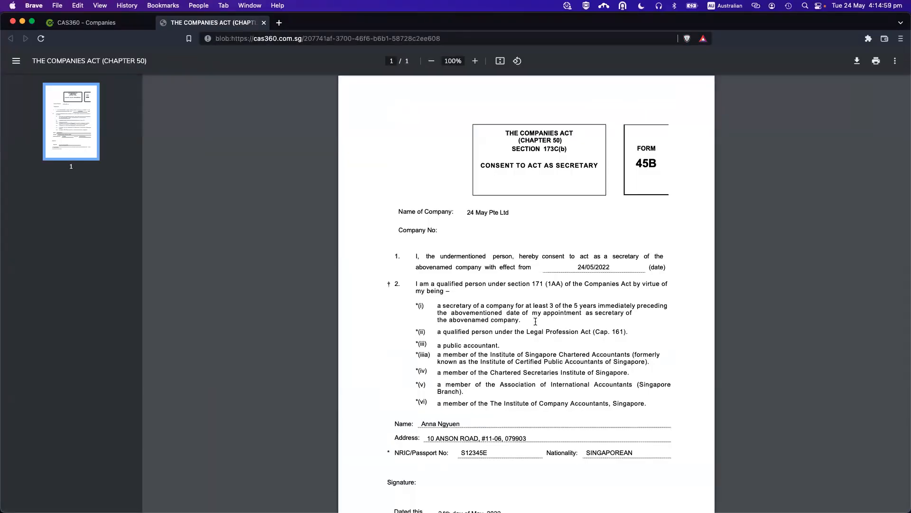
pyautogui.scroll(-4, 535, 321)
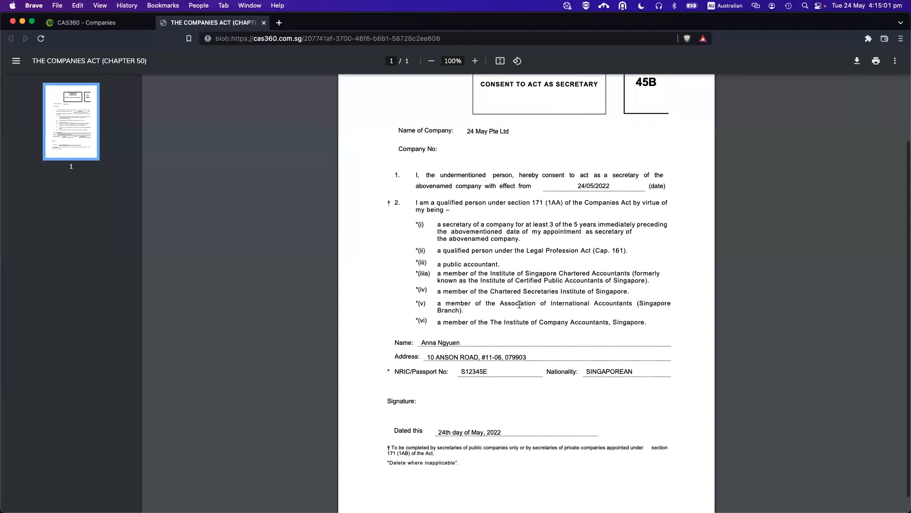
pyautogui.scroll(1, 551, 264)
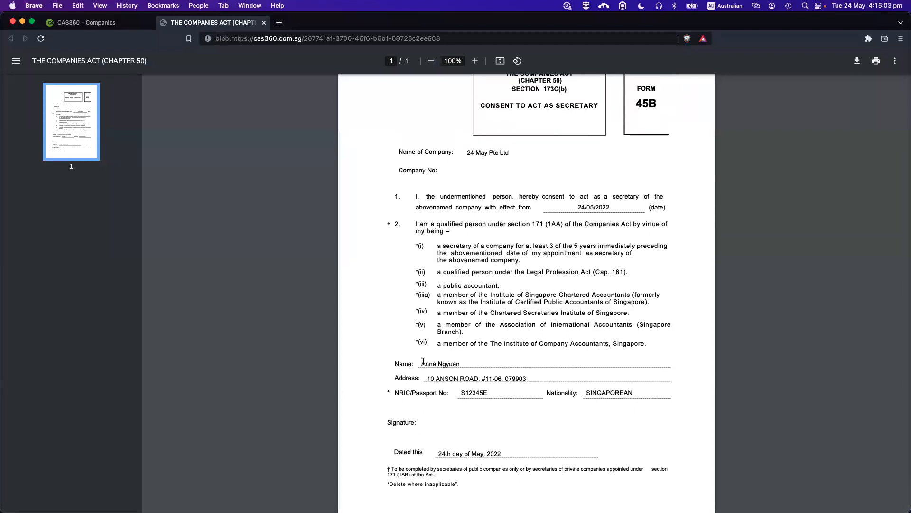
pyautogui.scroll(-2, 468, 365)
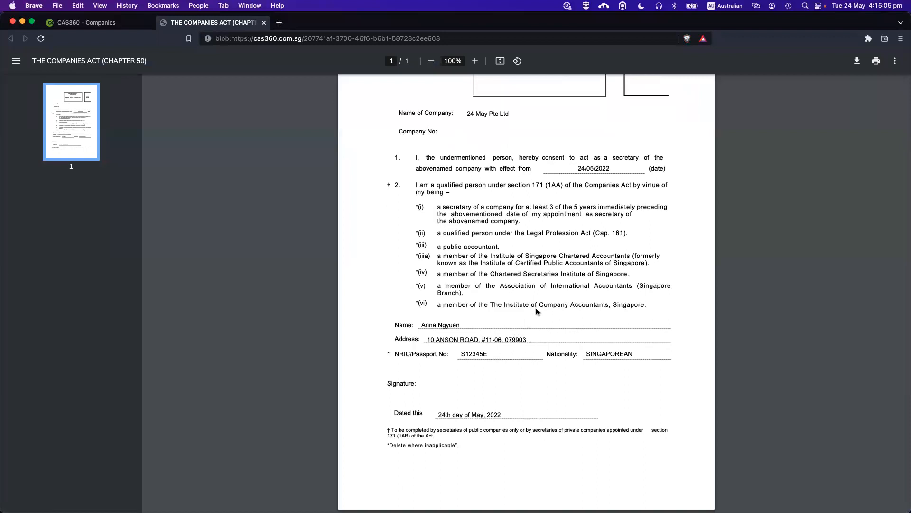
pyautogui.scroll(2, 537, 311)
pyautogui.press('super+w')
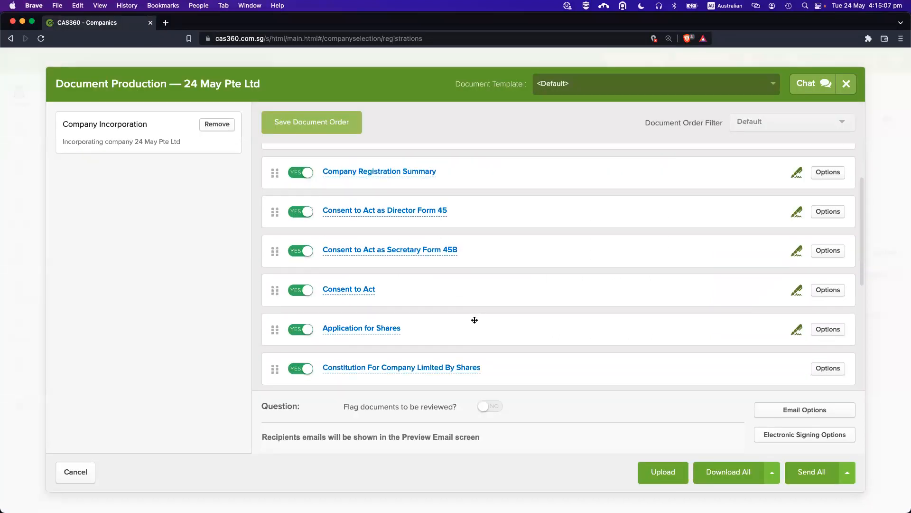
pyautogui.click(384, 321)
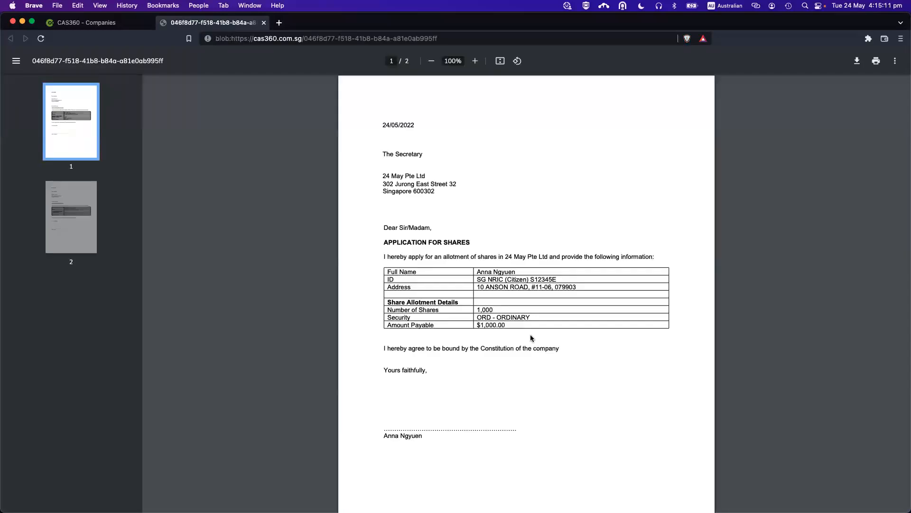
pyautogui.scroll(-3, 530, 334)
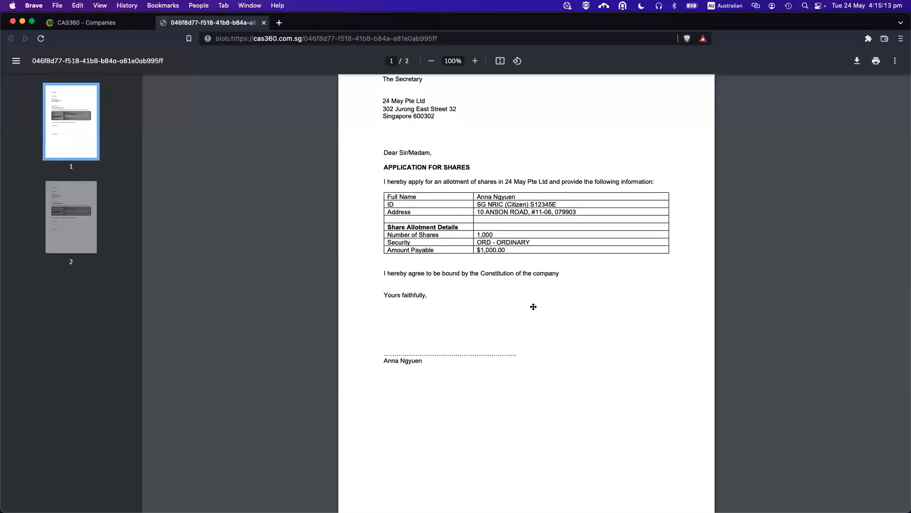
pyautogui.press('super+w')
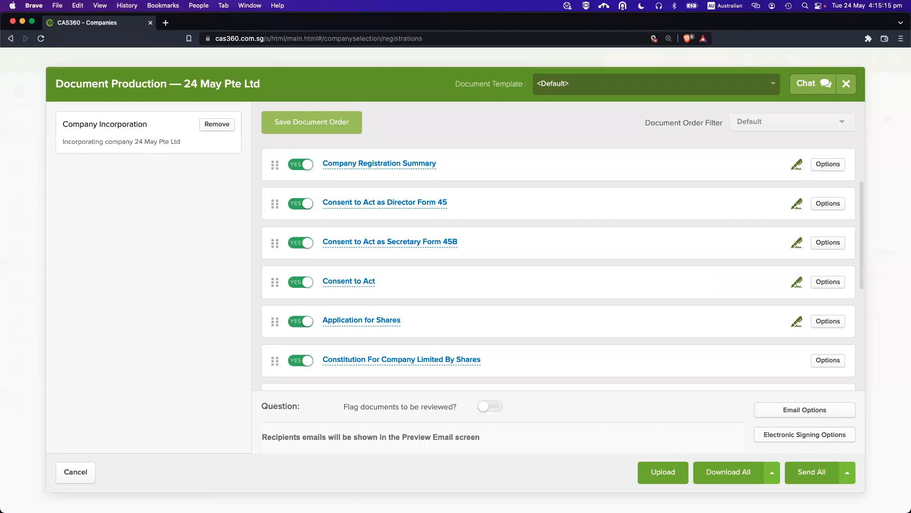
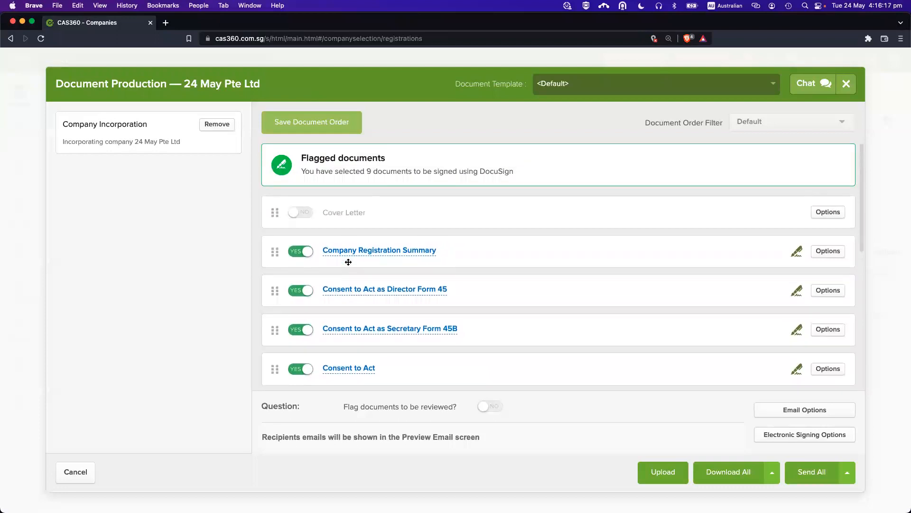
# Set Form 18 to NO so it isn't sent for signing, then bring up the Form 24 signing settings.
pyautogui.scroll(-10, 333, 308)
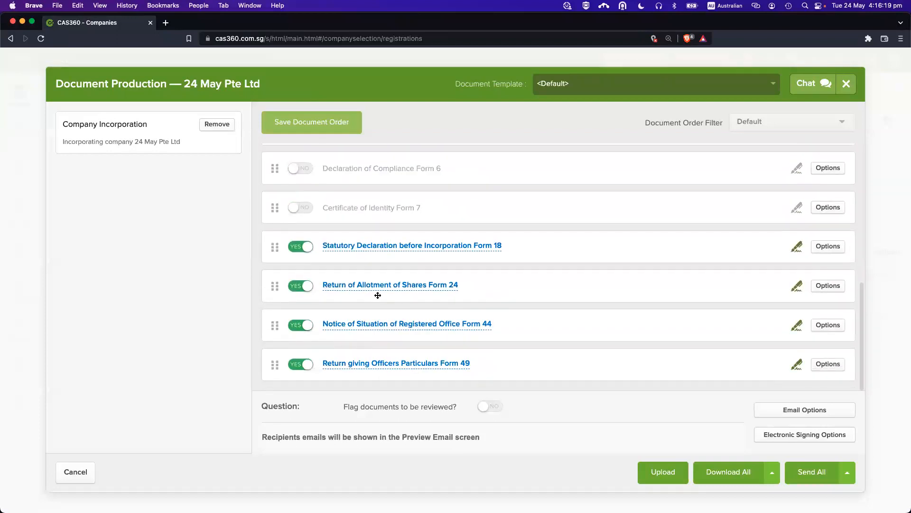
pyautogui.click(298, 245)
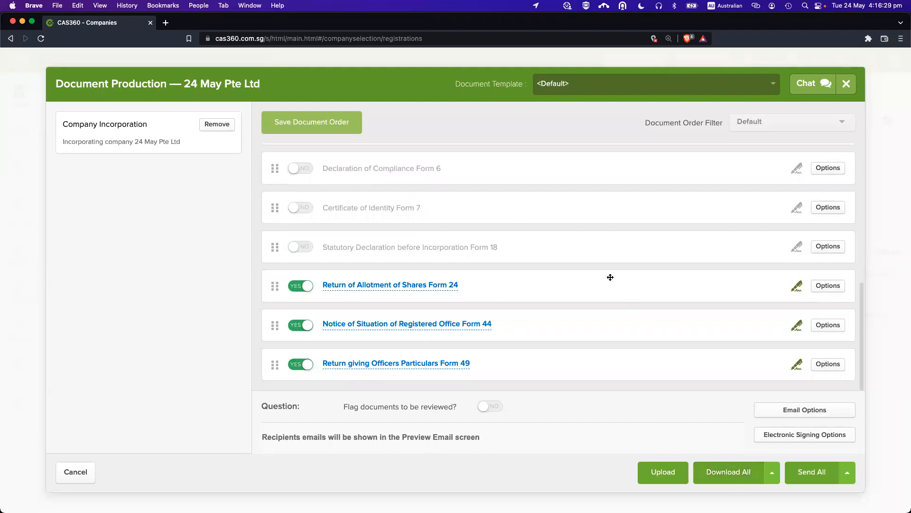
pyautogui.scroll(10, 583, 243)
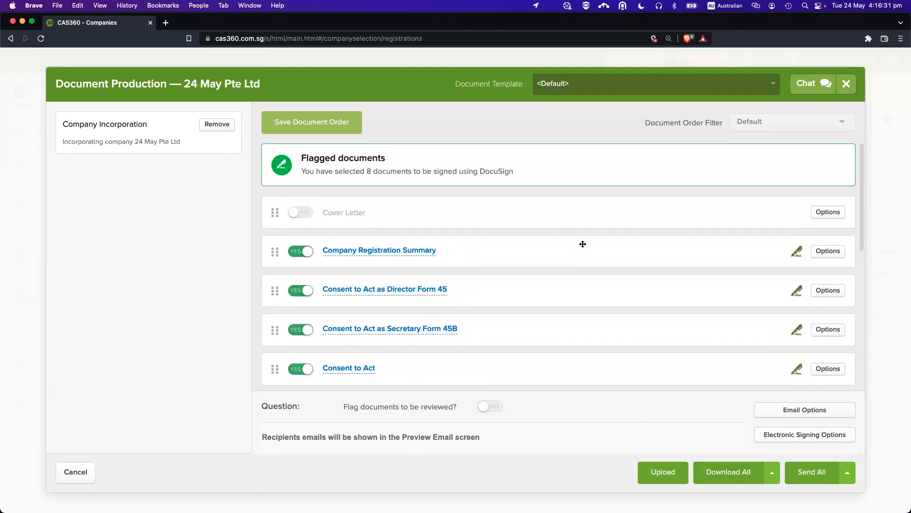
pyautogui.scroll(-10, 604, 290)
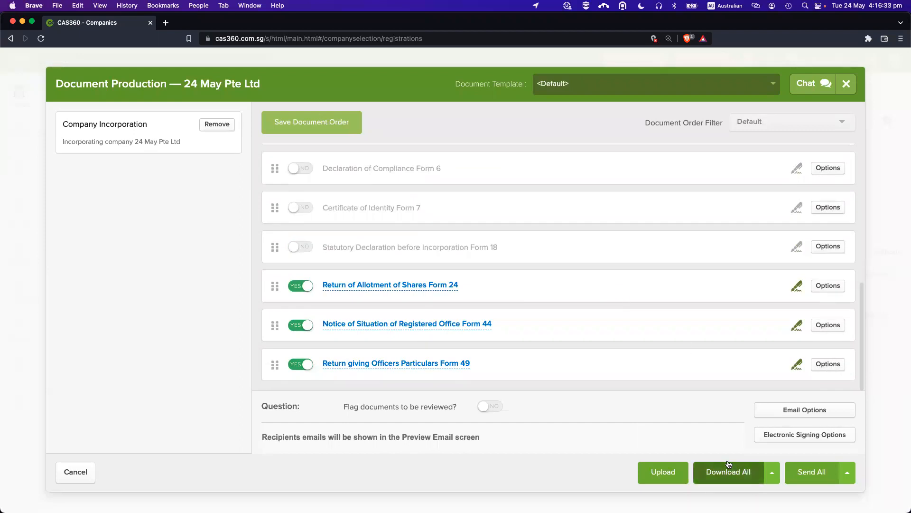
pyautogui.click(812, 477)
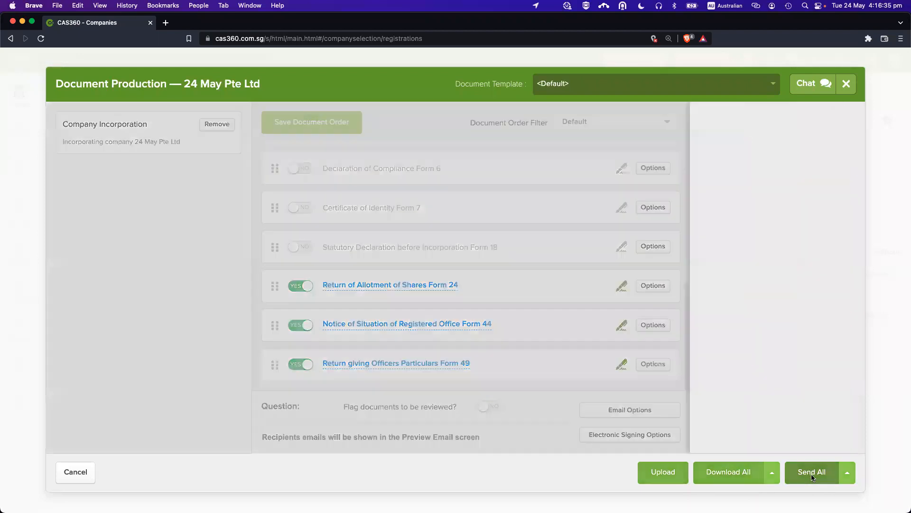
# Set the Form 24 signatory, make the same person the Registered Agent, and save.
pyautogui.click(664, 247)
pyautogui.click(656, 265)
pyautogui.click(662, 295)
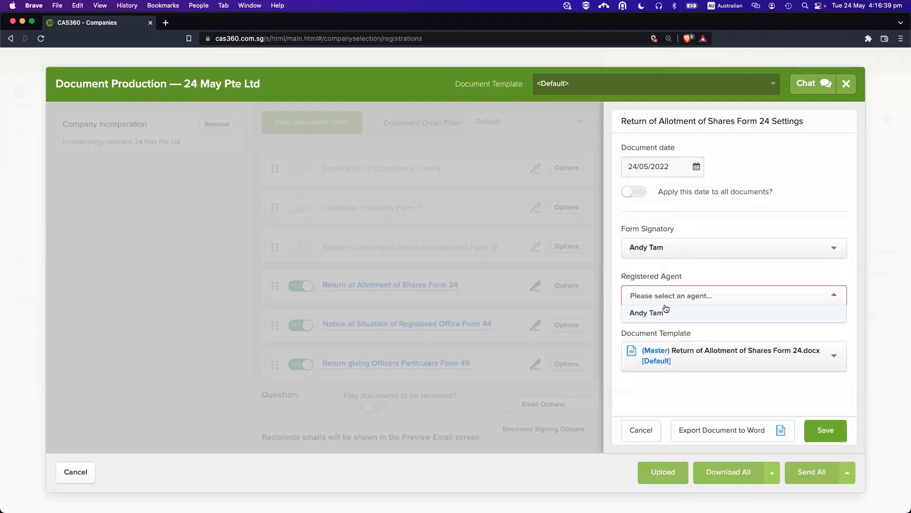
pyautogui.click(662, 312)
pyautogui.click(831, 434)
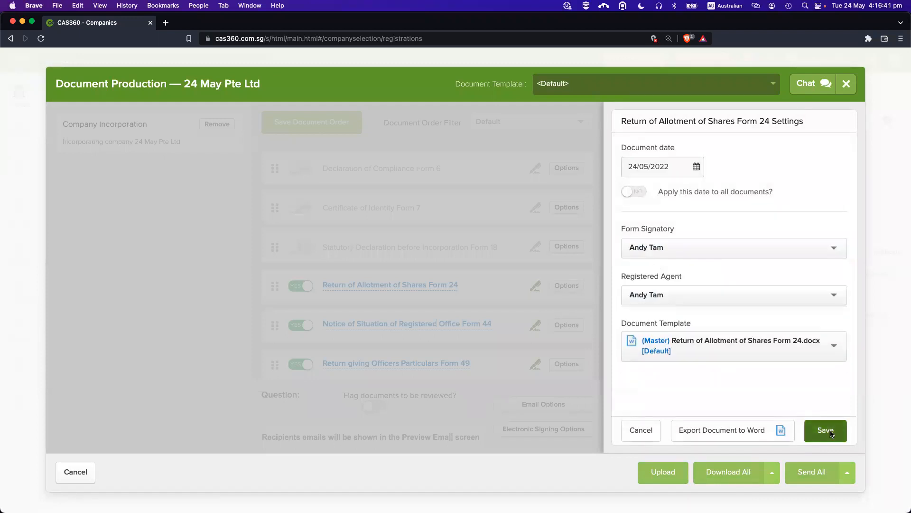
pyautogui.click(734, 321)
# Preview the Send All email for the flagged documents, then return to the document list.
pyautogui.click(811, 472)
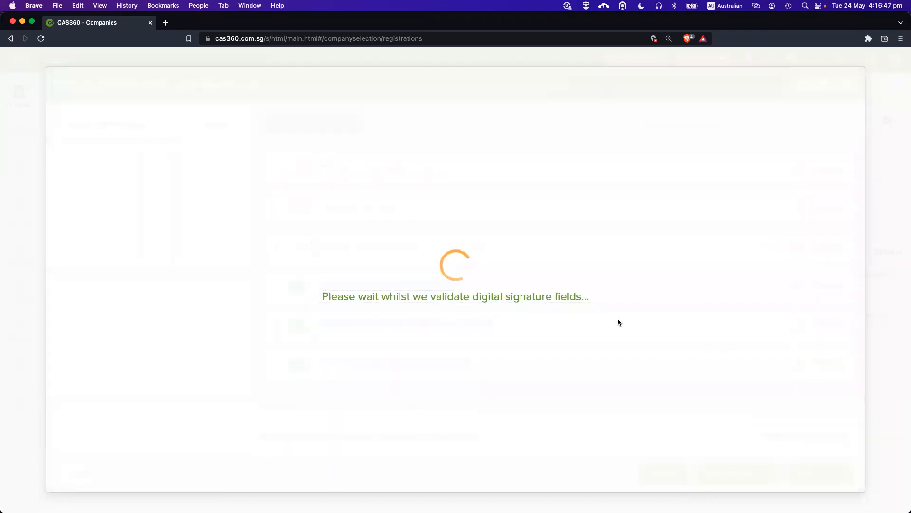
pyautogui.scroll(-10, 439, 317)
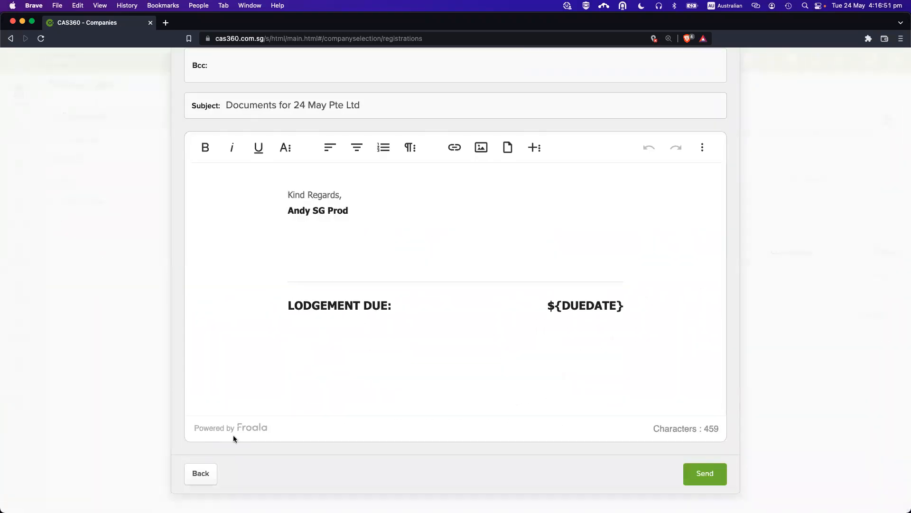
pyautogui.click(205, 474)
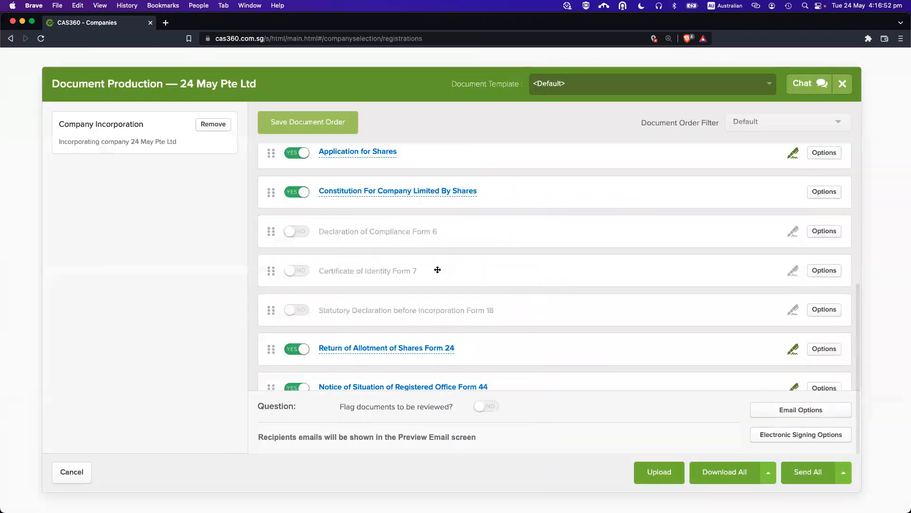
# Preview the Application for Shares PDF and close it.
pyautogui.scroll(2, 385, 222)
pyautogui.click(374, 236)
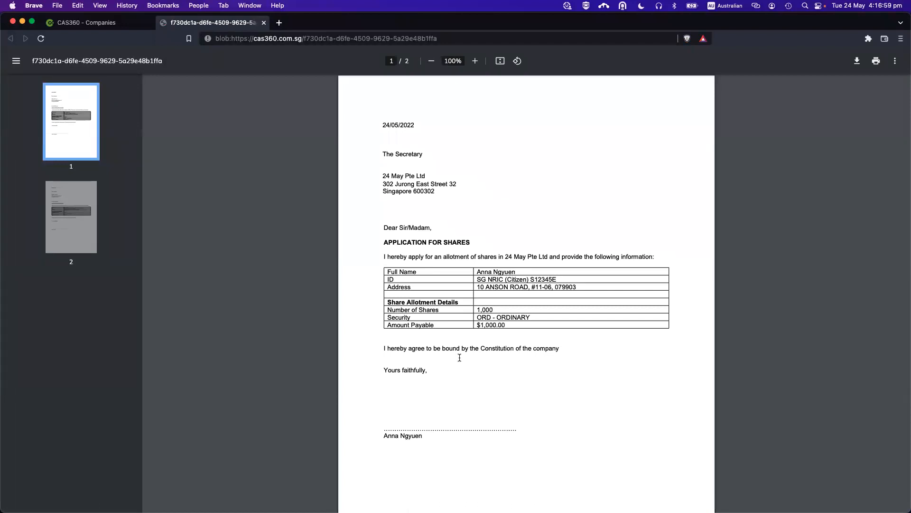
pyautogui.press('cmd+w')
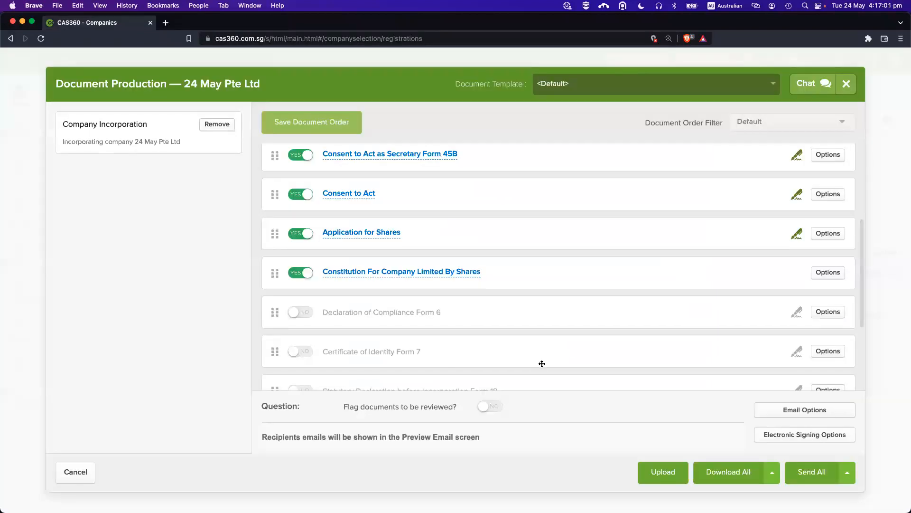
# Download all 24 May Pte Ltd documents and save the PDF file.
pyautogui.scroll(-5, 541, 362)
pyautogui.click(727, 472)
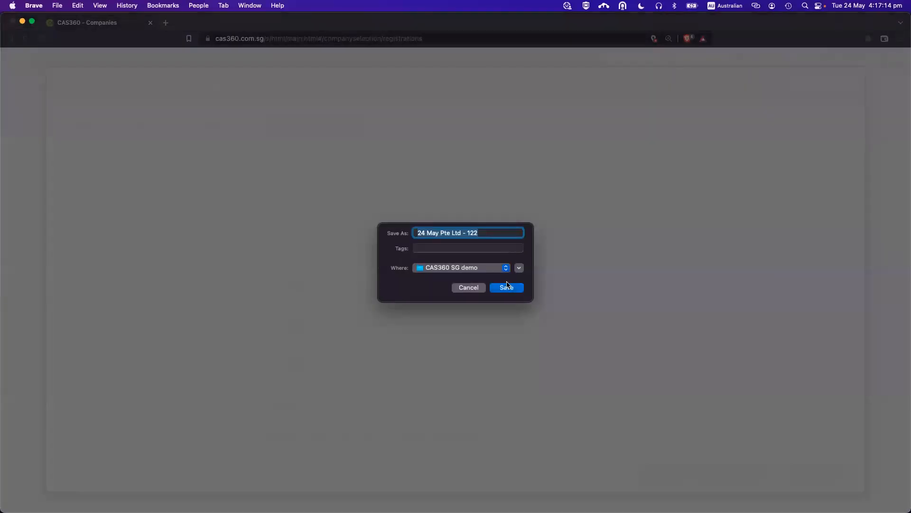
pyautogui.click(507, 286)
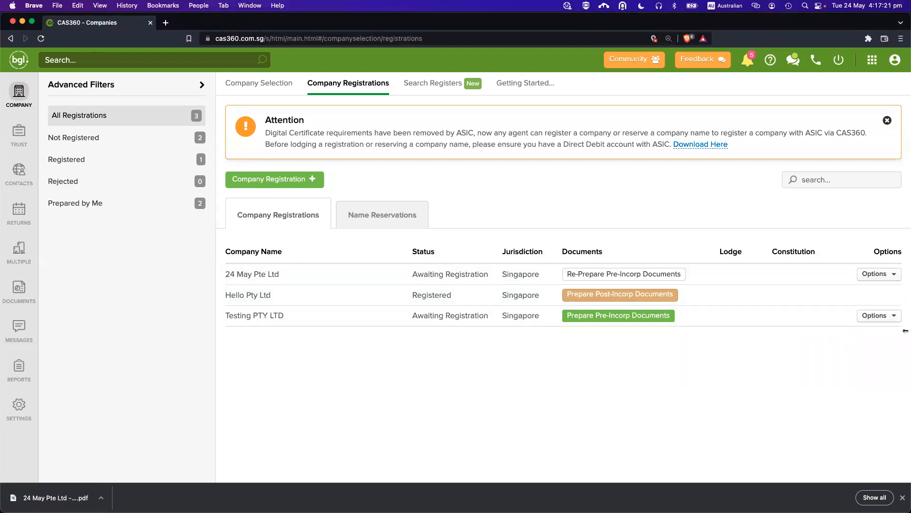
# Return to Company Registrations and point out 24 May Pte Ltd's Awaiting Registration status.
pyautogui.click(872, 280)
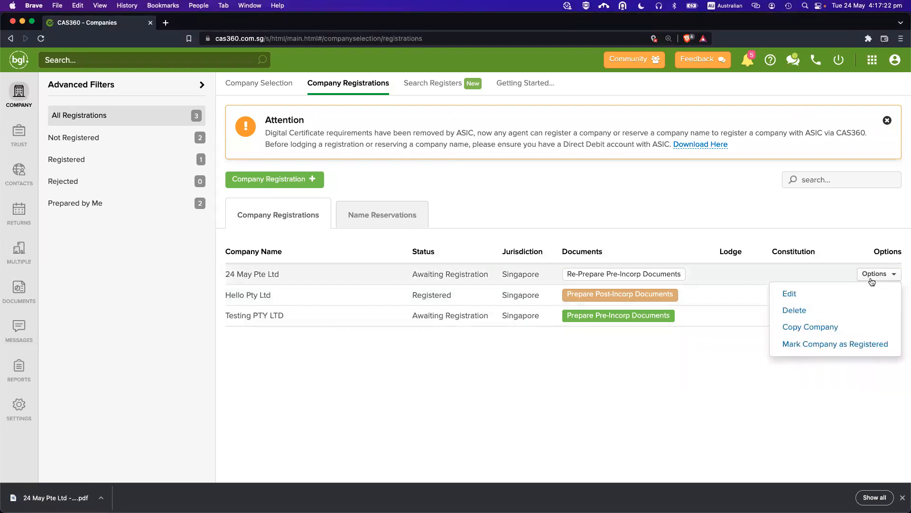
pyautogui.click(650, 420)
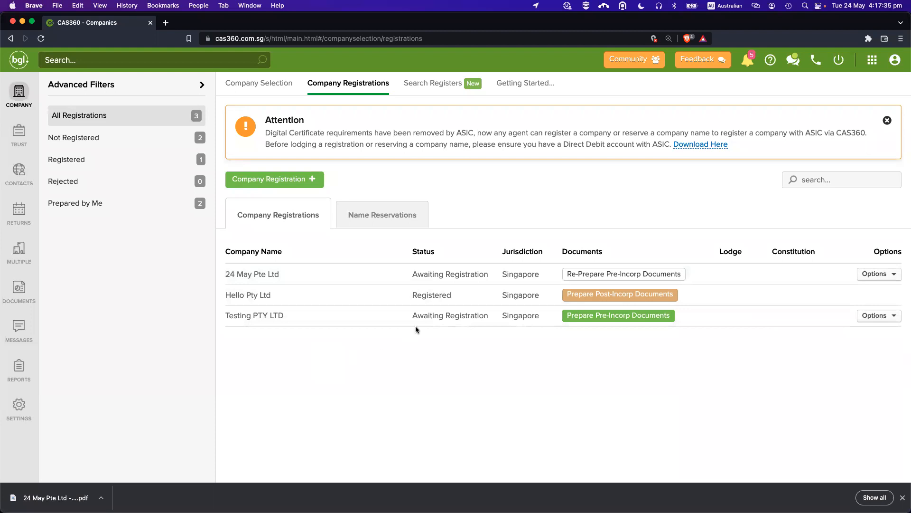
pyautogui.click(9, 104)
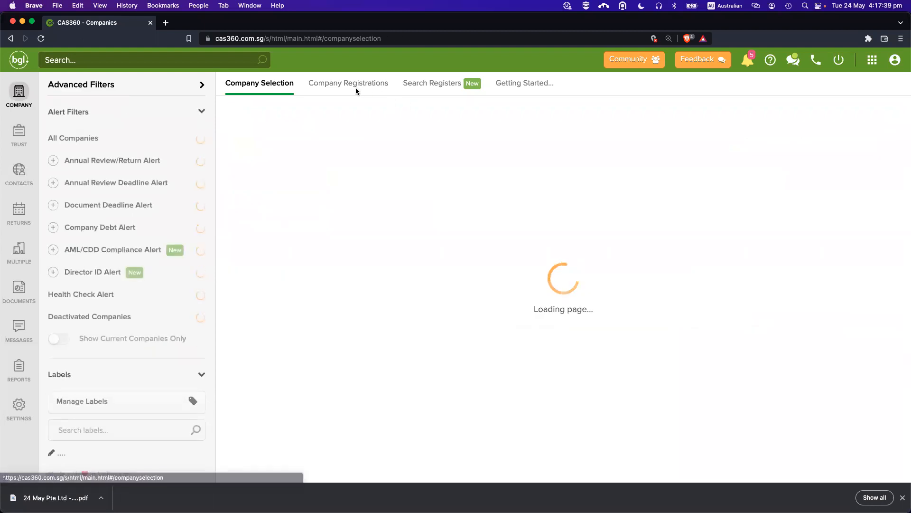
pyautogui.click(356, 86)
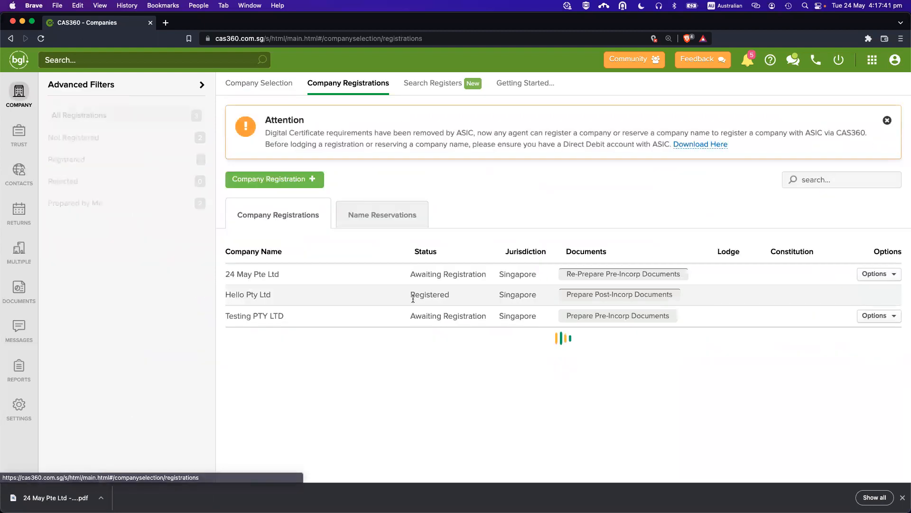
pyautogui.moveTo(236, 274); pyautogui.dragTo(318, 275)
pyautogui.click(319, 276)
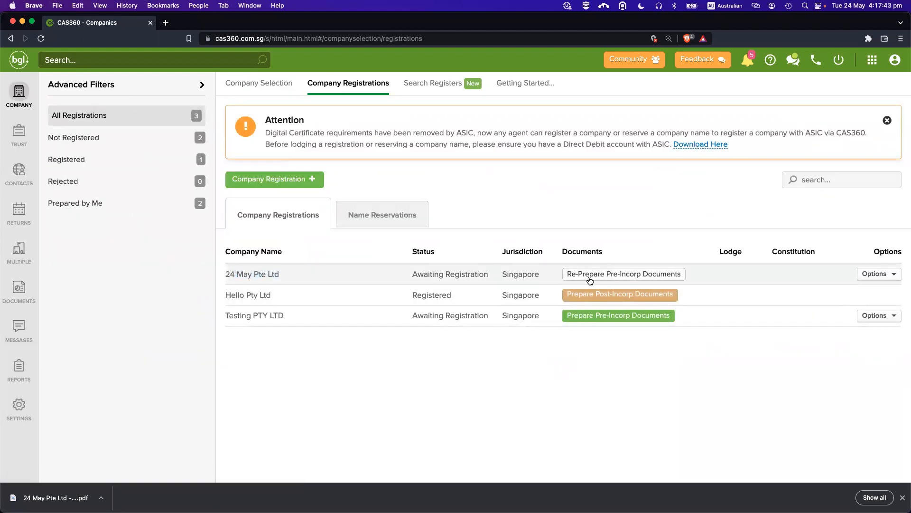
pyautogui.moveTo(409, 275)
pyautogui.mouseDown()
pyautogui.moveTo(483, 274)
pyautogui.moveTo(410, 275)
pyautogui.mouseUp()
pyautogui.click(491, 275)
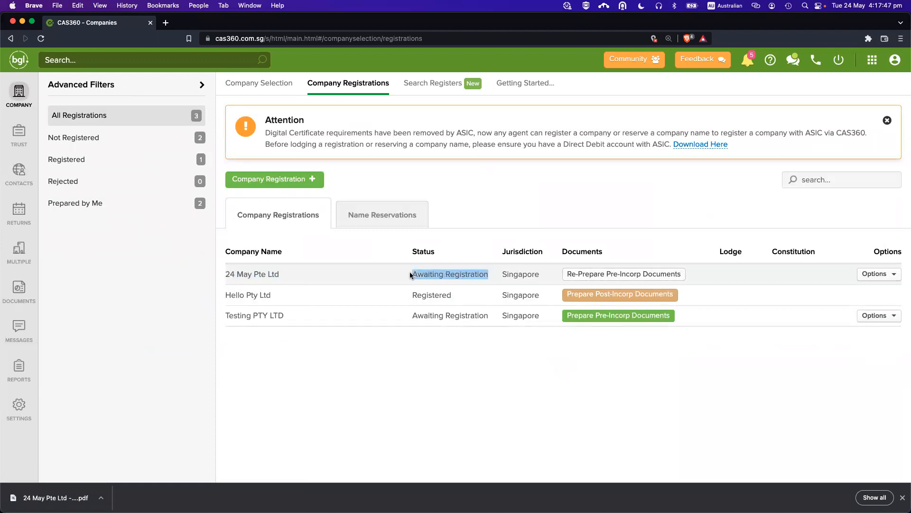
pyautogui.click(389, 277)
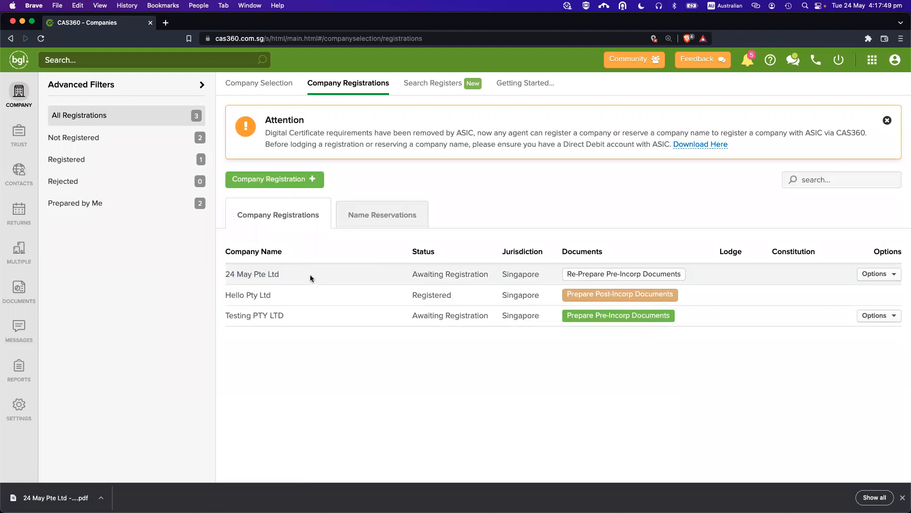
# Open the Options dropdown on the 24 May Pte Ltd registration row.
pyautogui.click(27, 95)
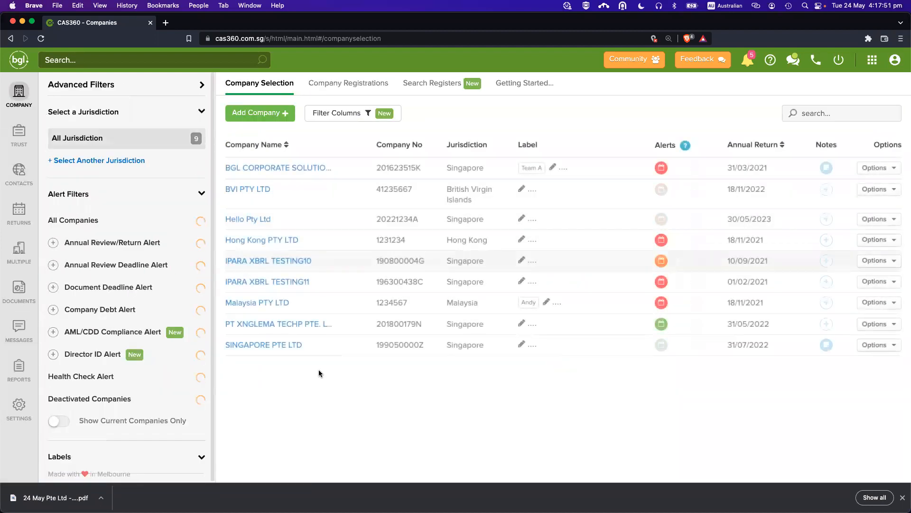
pyautogui.click(372, 85)
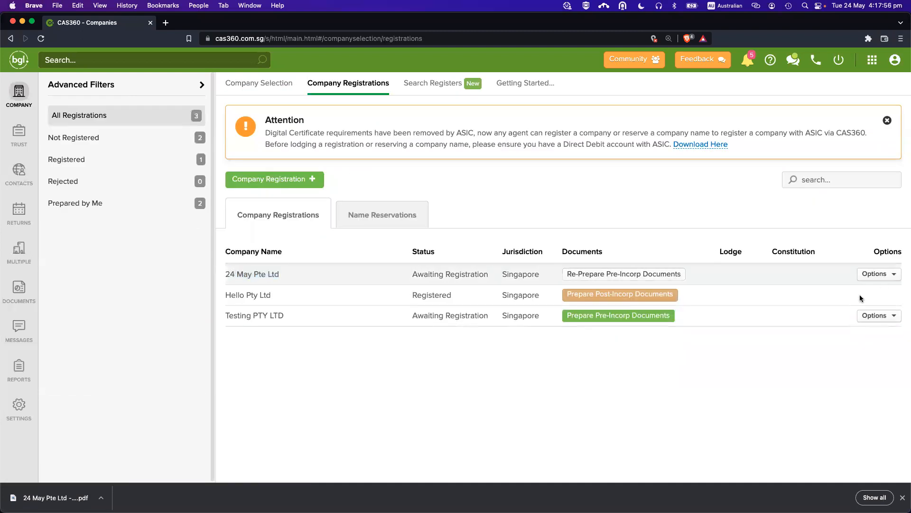
pyautogui.click(872, 275)
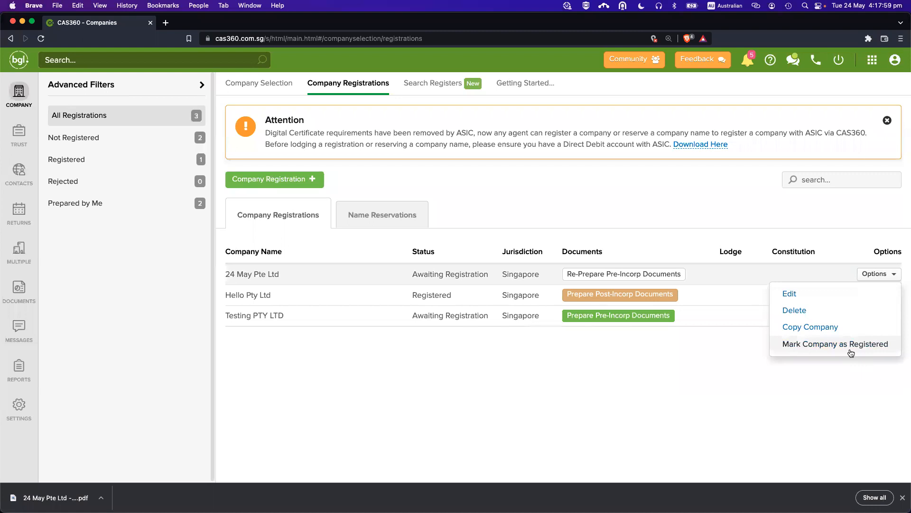
pyautogui.click(730, 365)
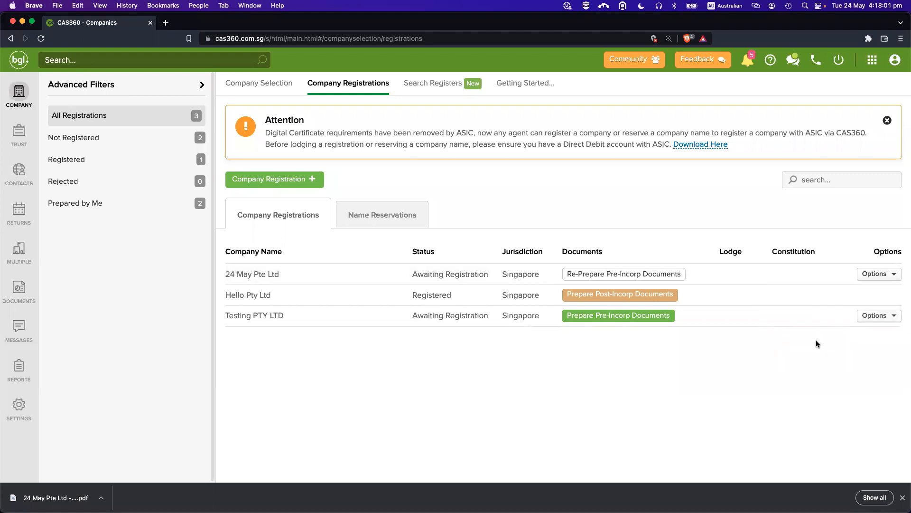
pyautogui.click(864, 276)
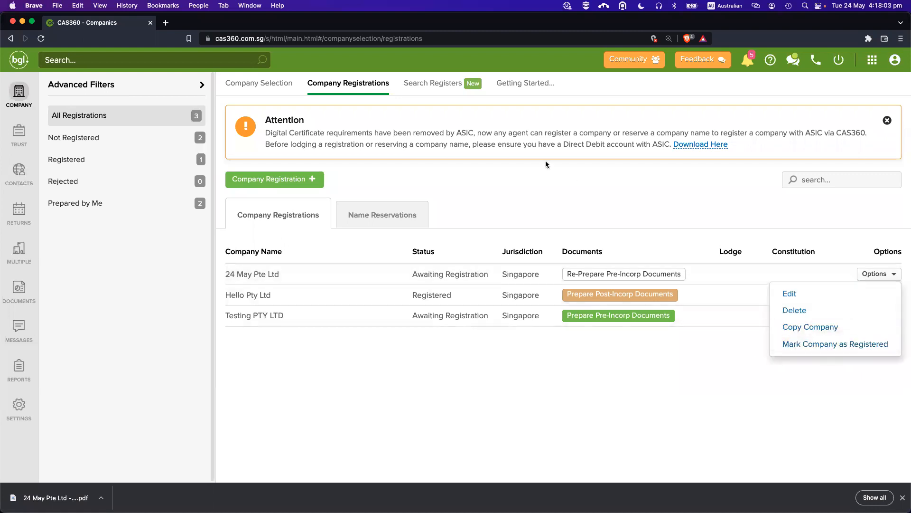
# Mark 24 May Pte Ltd as Registered, entering its UEN and 24/05 incorporation date.
pyautogui.click(824, 344)
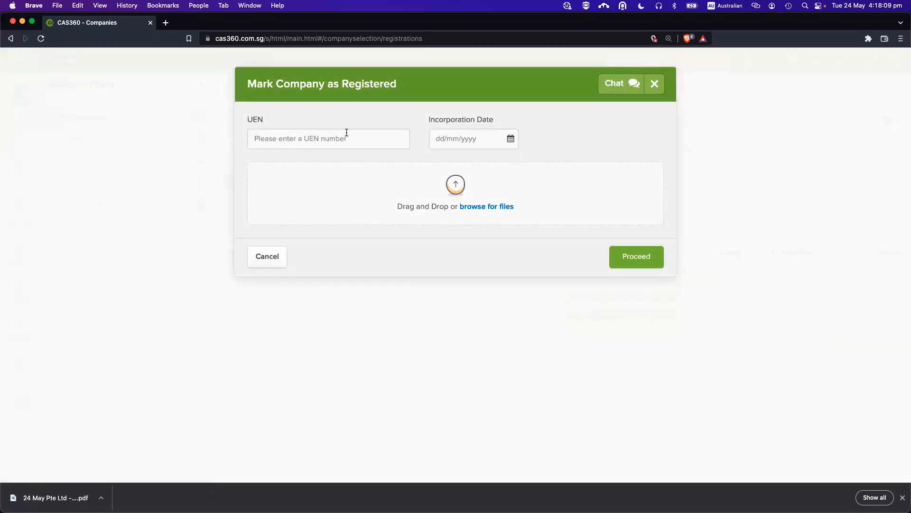
pyautogui.click(329, 134)
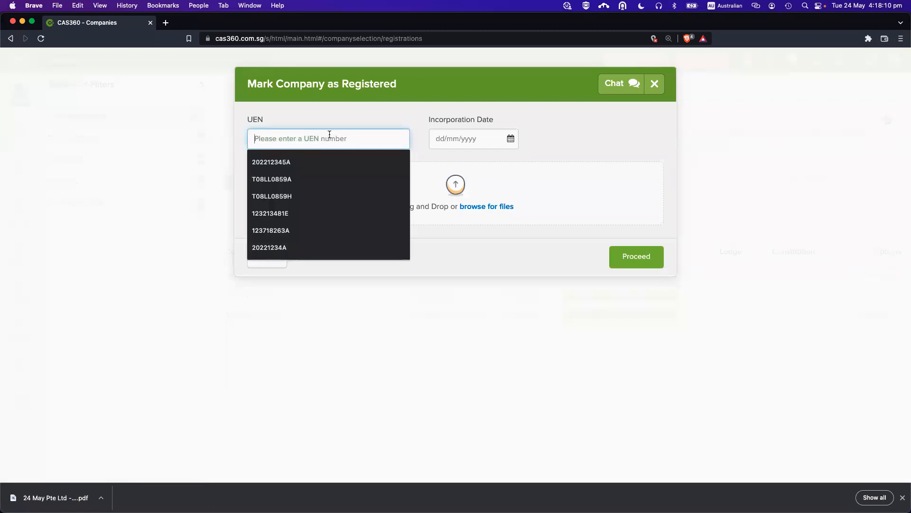
pyautogui.click(301, 162)
pyautogui.click(514, 140)
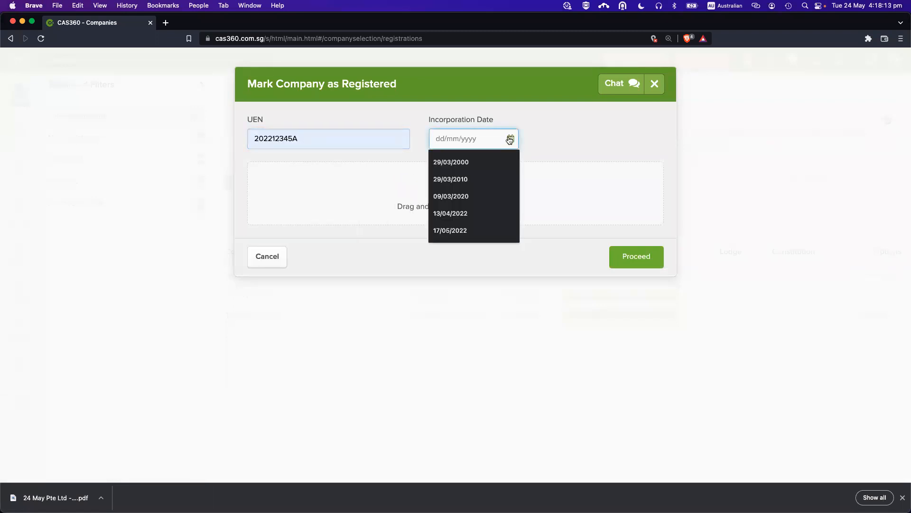
pyautogui.write('24/05/2023')
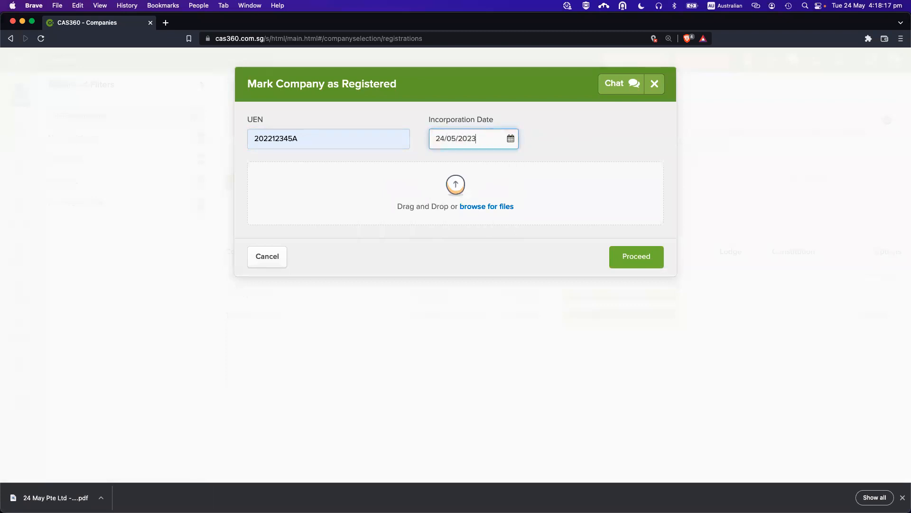
pyautogui.click(530, 130)
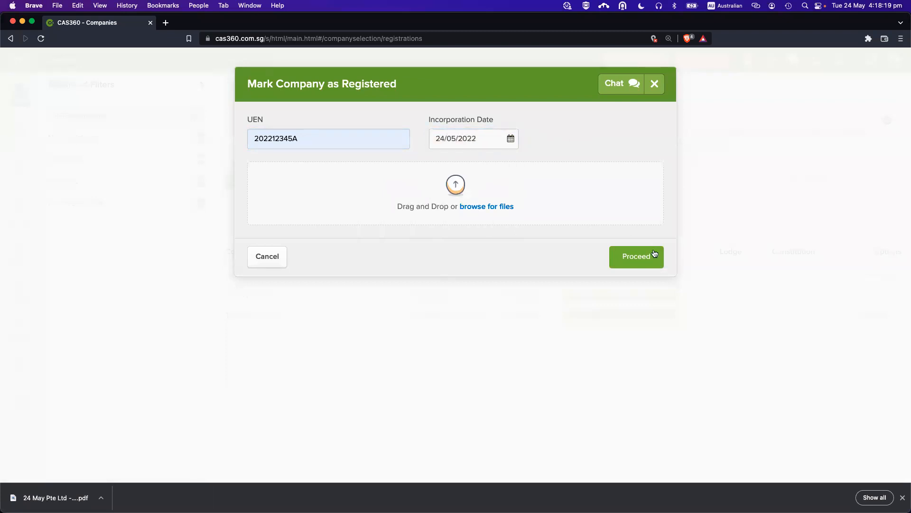
pyautogui.click(636, 256)
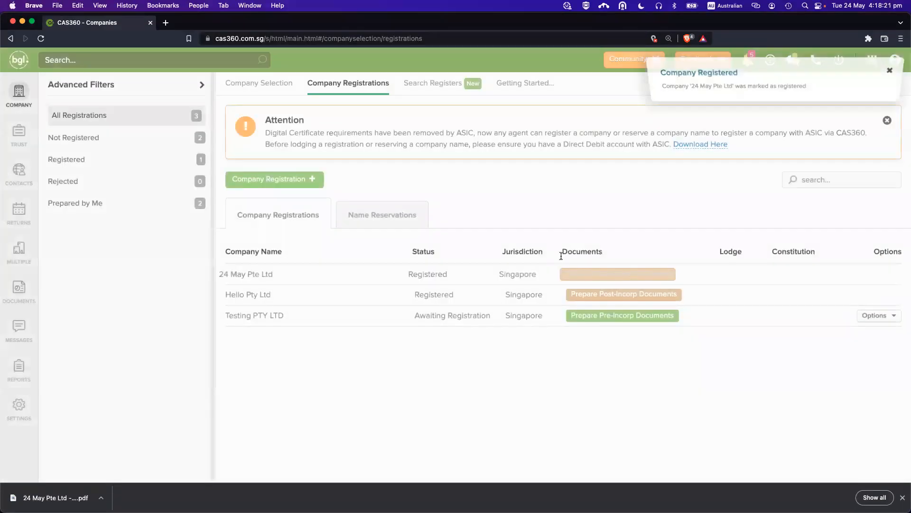
pyautogui.moveTo(420, 275); pyautogui.dragTo(468, 278)
pyautogui.click(617, 274)
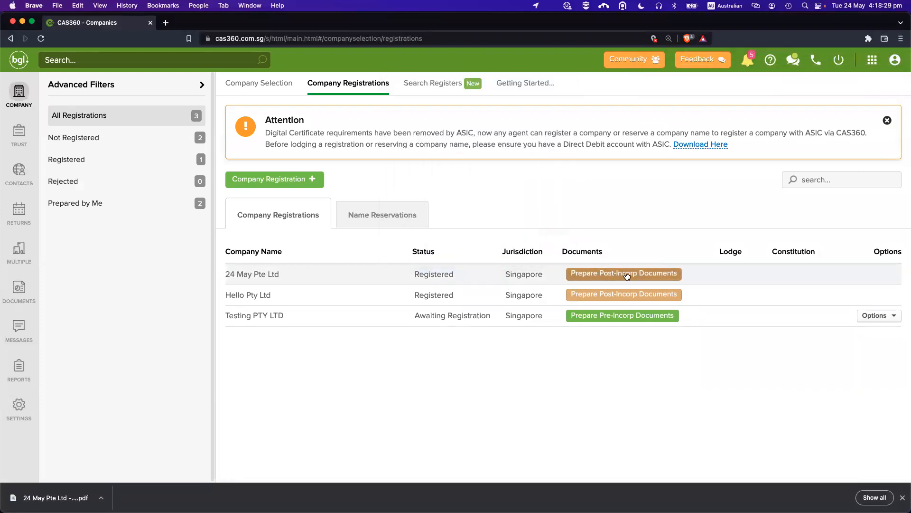
pyautogui.click(625, 273)
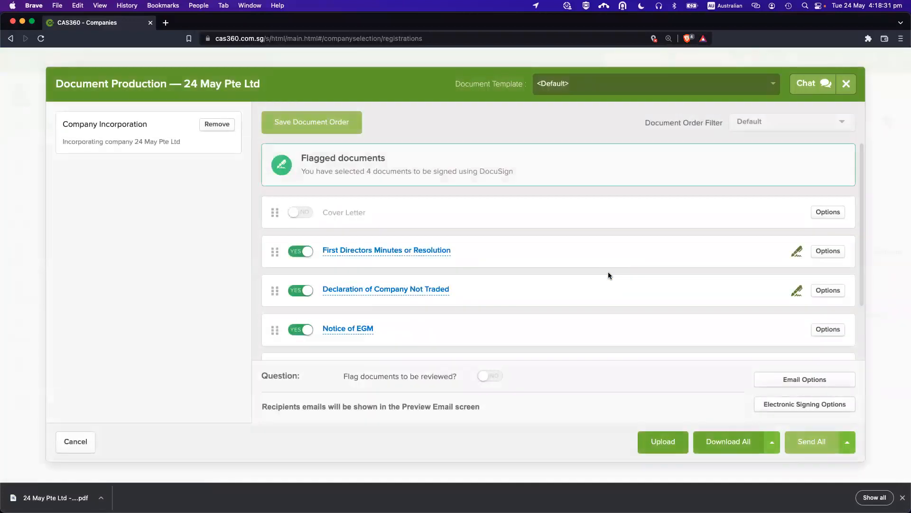
pyautogui.scroll(-2, 542, 262)
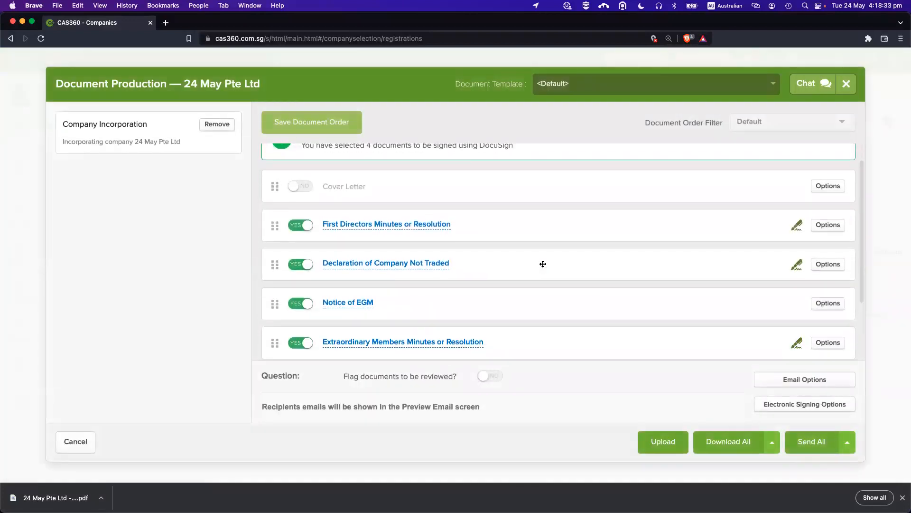
pyautogui.click(391, 221)
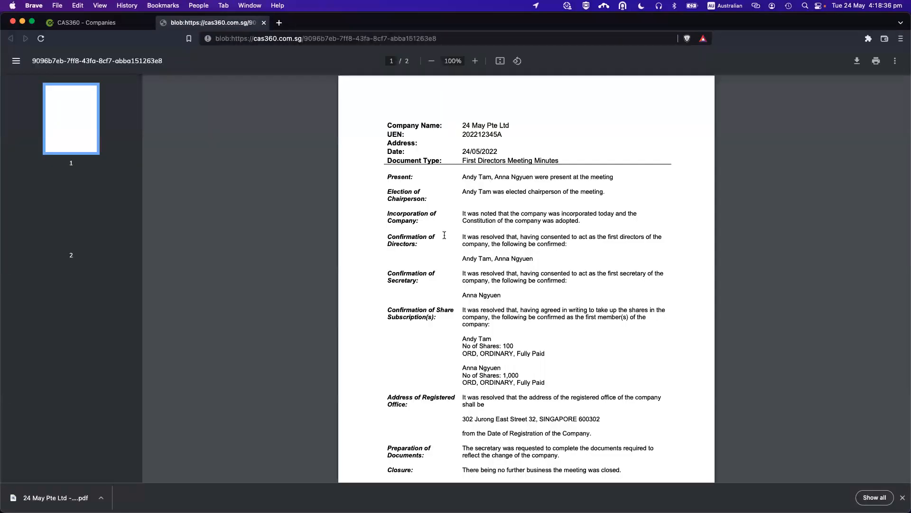
pyautogui.scroll(1, 480, 266)
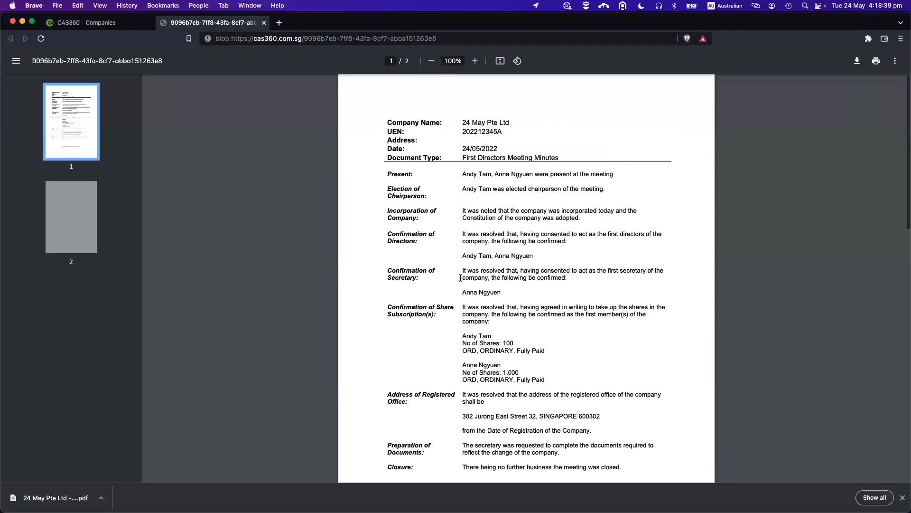
pyautogui.press('super+w')
pyautogui.scroll(-1, 441, 247)
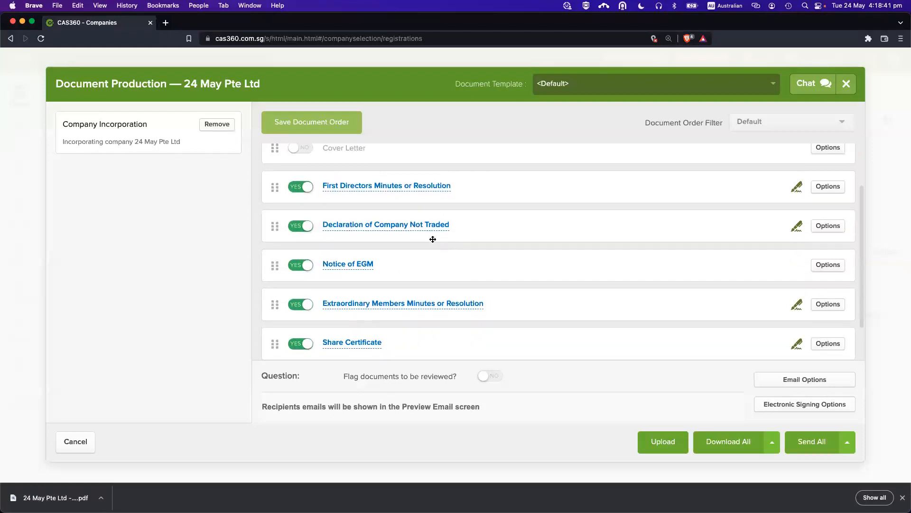
pyautogui.scroll(-1, 454, 265)
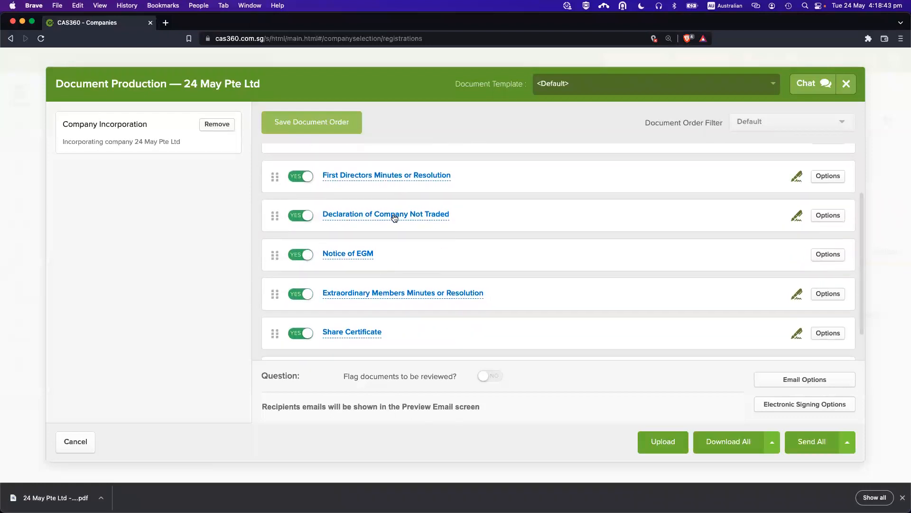
pyautogui.scroll(-2, 436, 252)
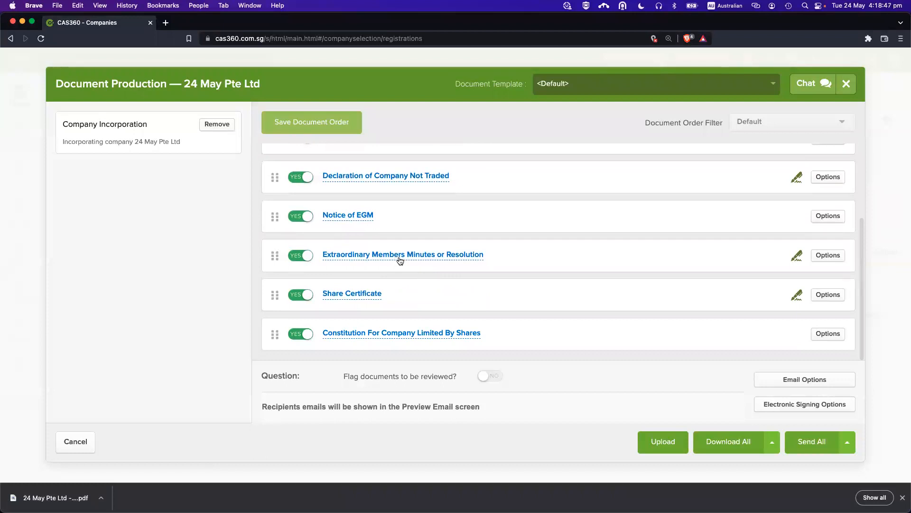
pyautogui.click(364, 294)
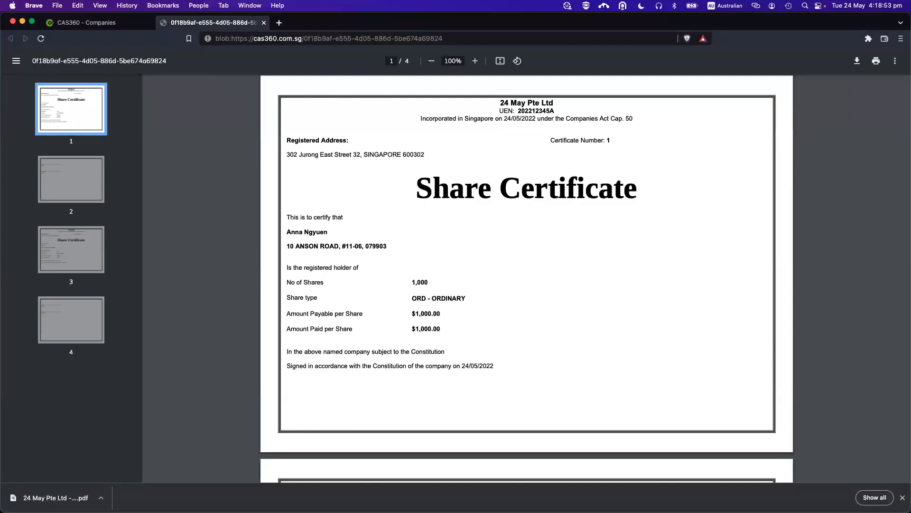
pyautogui.scroll(-3, 801, 243)
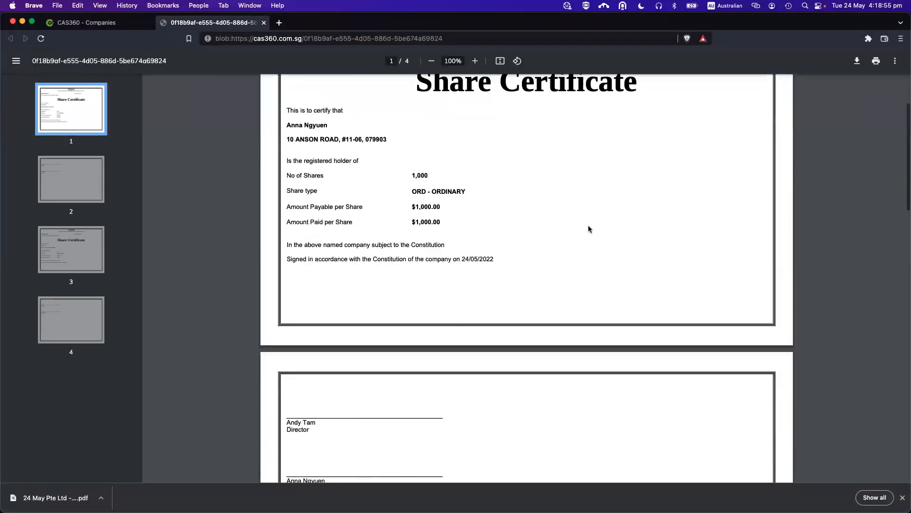
pyautogui.press('super+w')
pyautogui.click(826, 296)
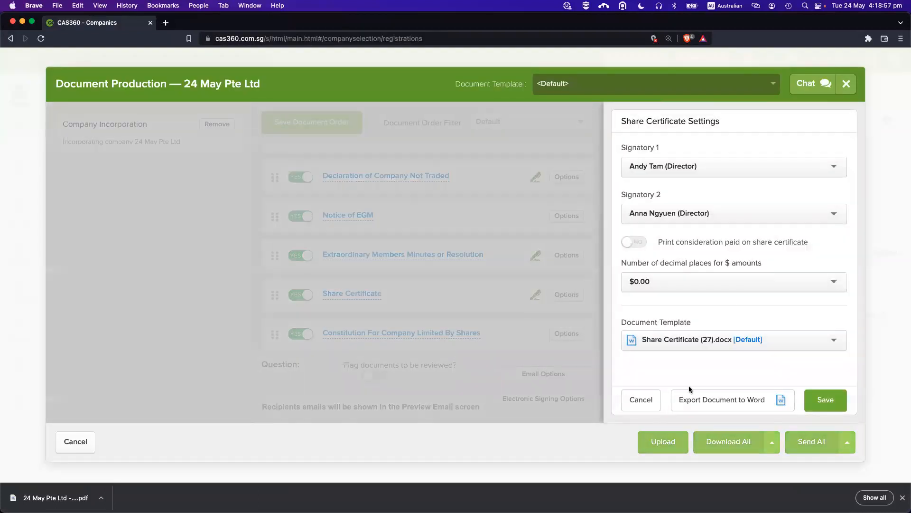
pyautogui.click(641, 400)
pyautogui.scroll(3, 516, 305)
pyautogui.scroll(2, 516, 305)
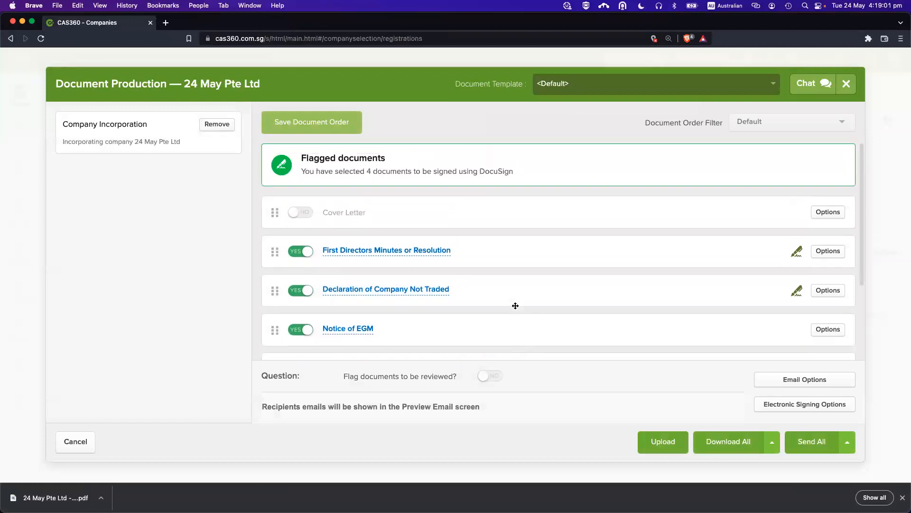
pyautogui.scroll(-5, 495, 274)
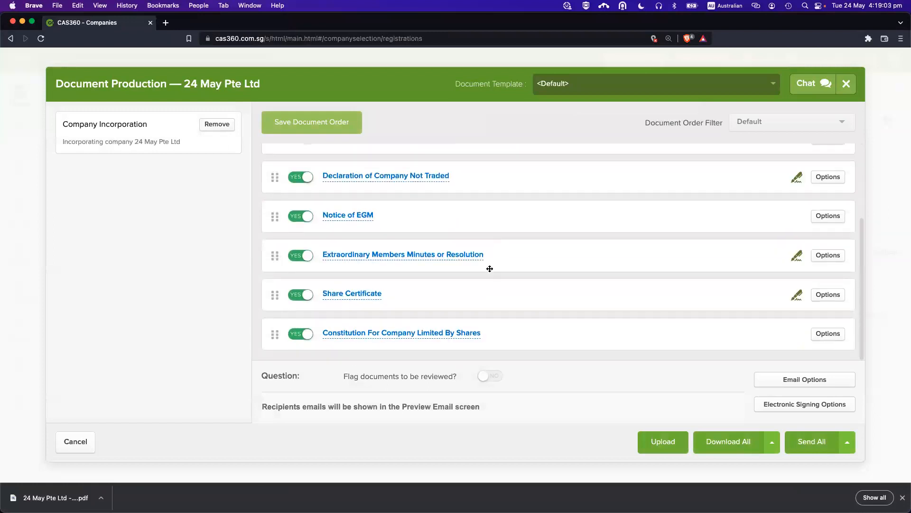
pyautogui.click(75, 442)
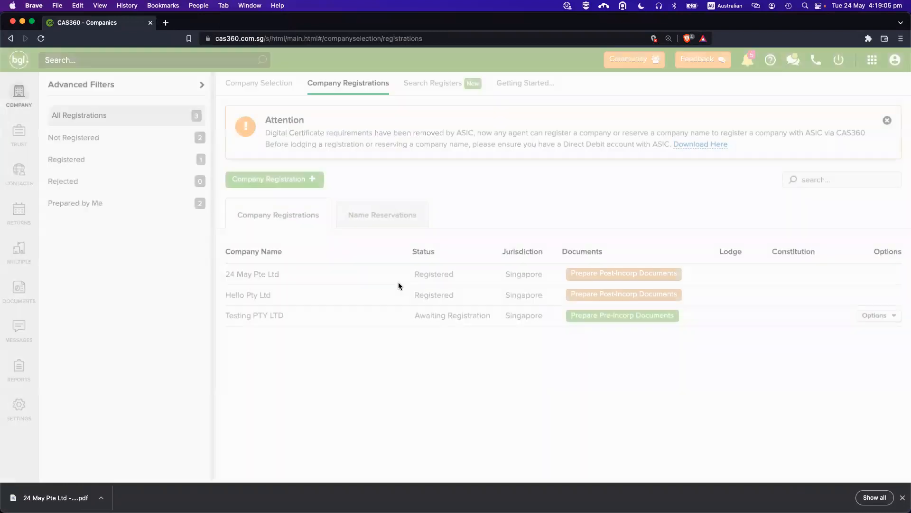
pyautogui.moveTo(405, 269); pyautogui.dragTo(458, 278)
pyautogui.click(423, 278)
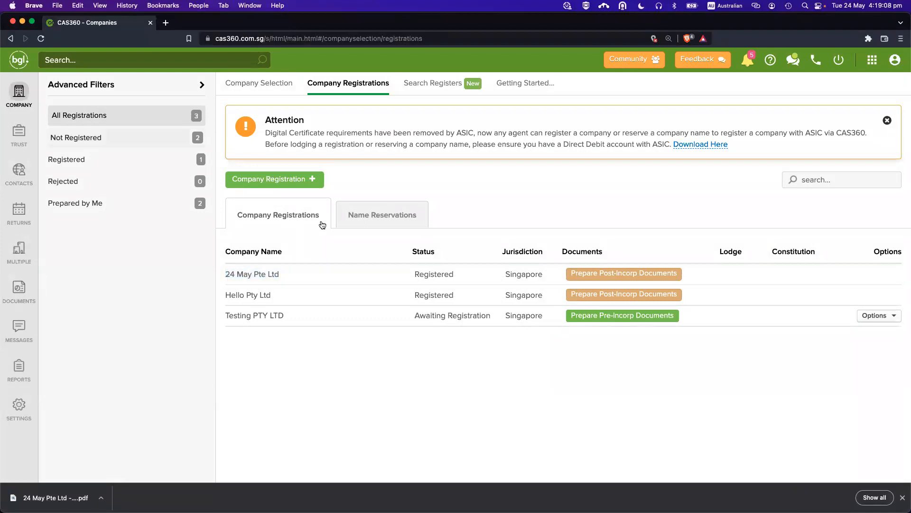
pyautogui.click(21, 98)
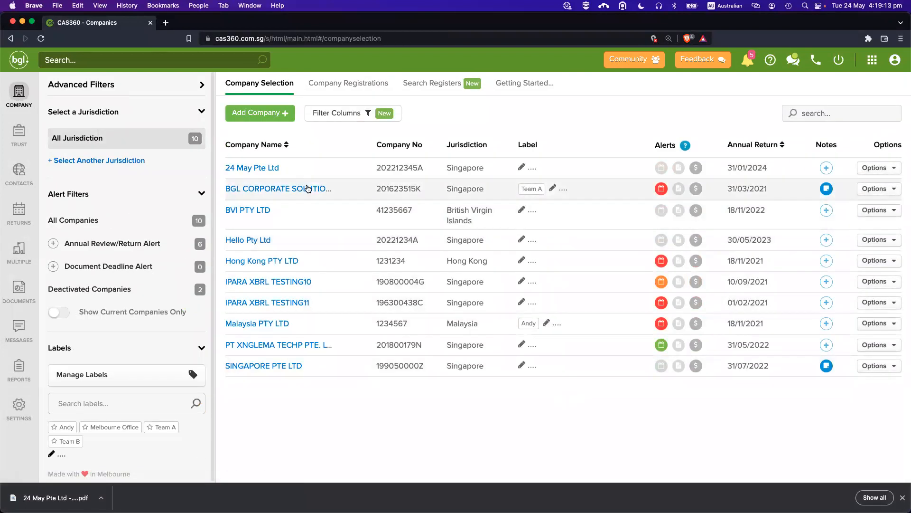
# Open 24 May Pte Ltd and view its Officers and General Details.
pyautogui.moveTo(295, 170); pyautogui.dragTo(224, 169)
pyautogui.click(309, 169)
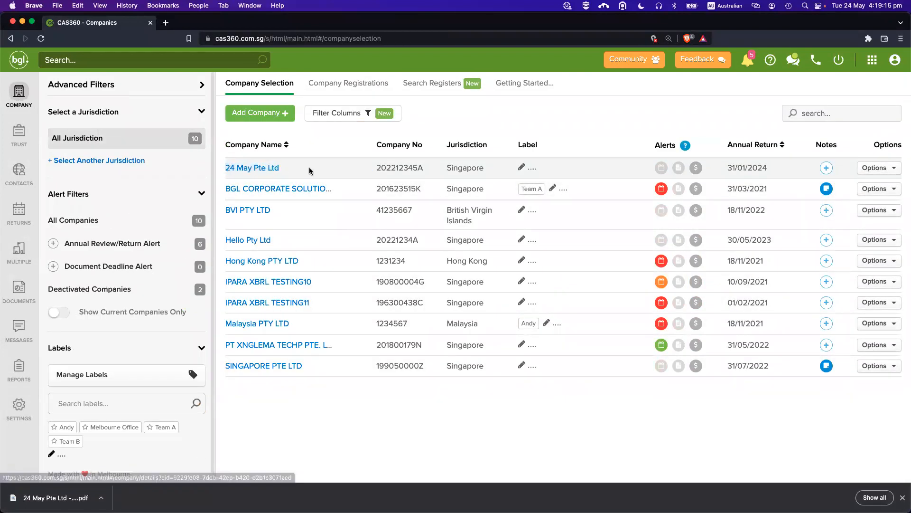
pyautogui.click(262, 169)
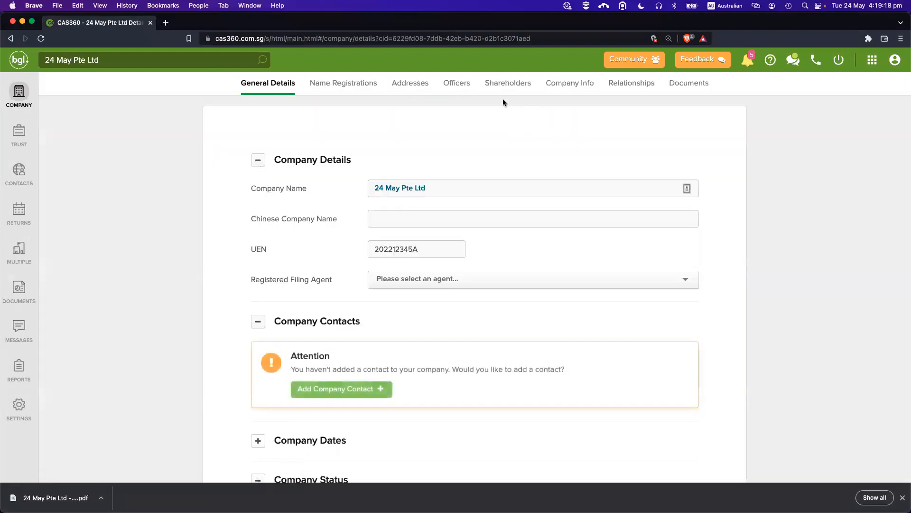
pyautogui.click(450, 83)
pyautogui.click(287, 86)
# Go back to the Company Selection list of all companies.
pyautogui.click(18, 90)
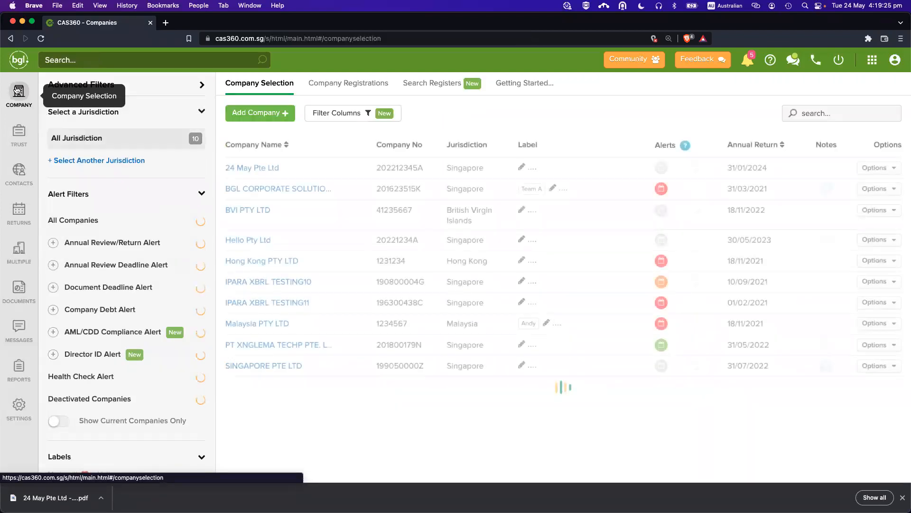
pyautogui.click(373, 91)
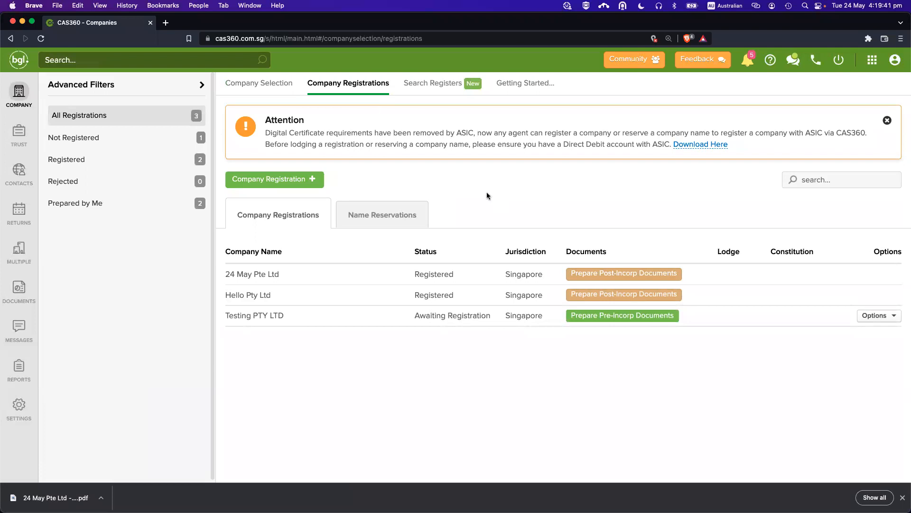
pyautogui.click(26, 98)
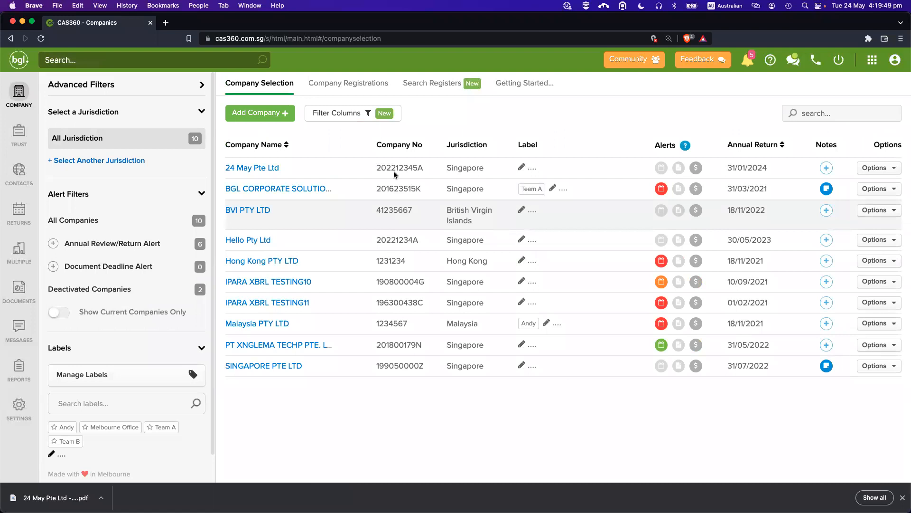
# Edit the ERNST & YOUNG LLP auditor under BGL CORPORATE SOLUTIONS Relationships and Save & Prepare Documents.
pyautogui.click(273, 189)
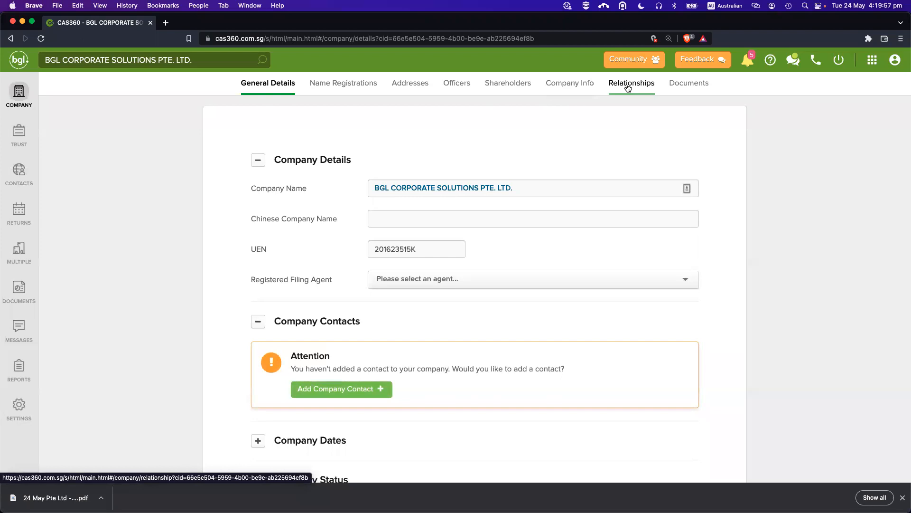
pyautogui.click(611, 87)
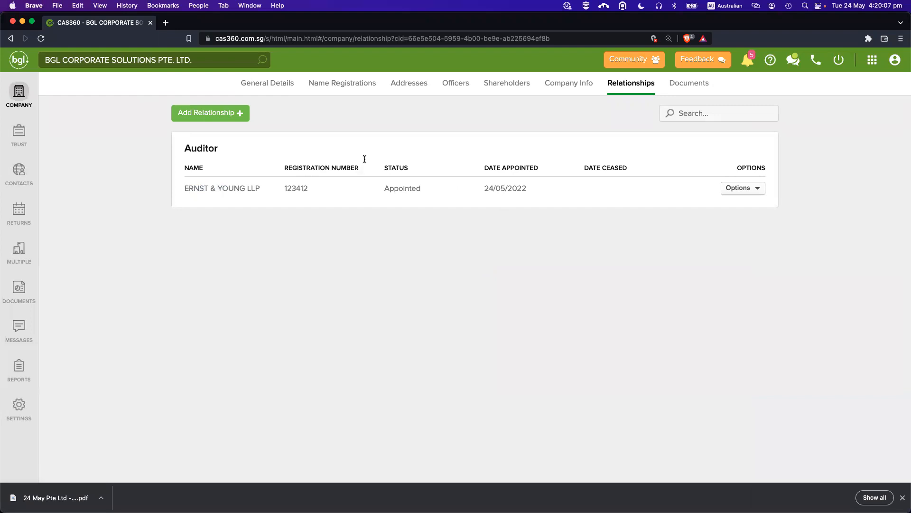
pyautogui.click(734, 189)
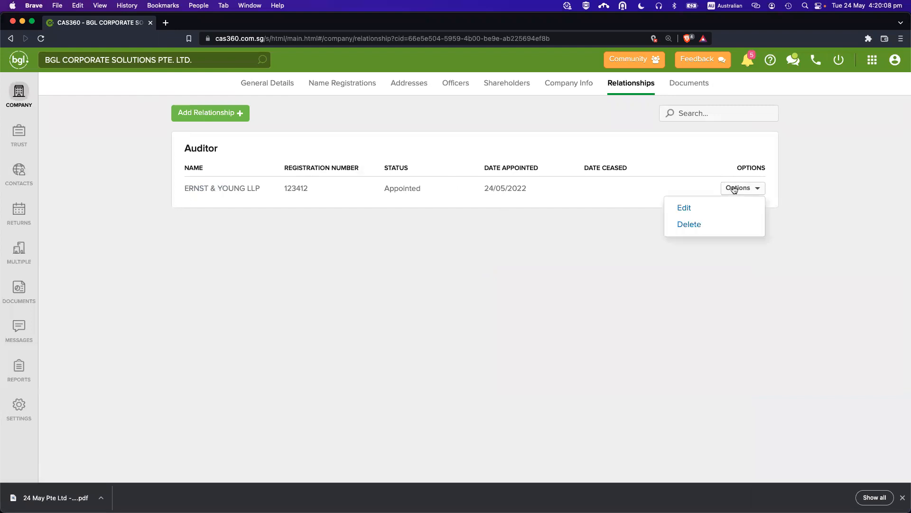
pyautogui.click(701, 205)
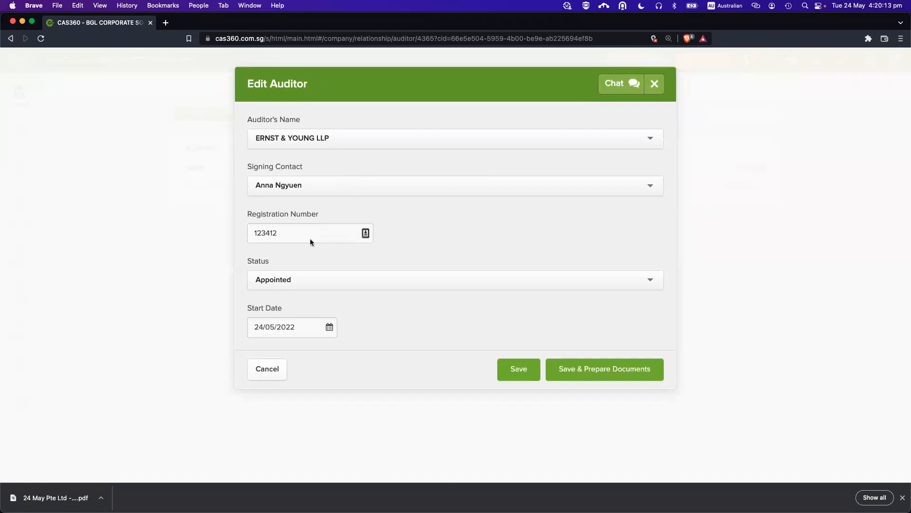
pyautogui.click(579, 374)
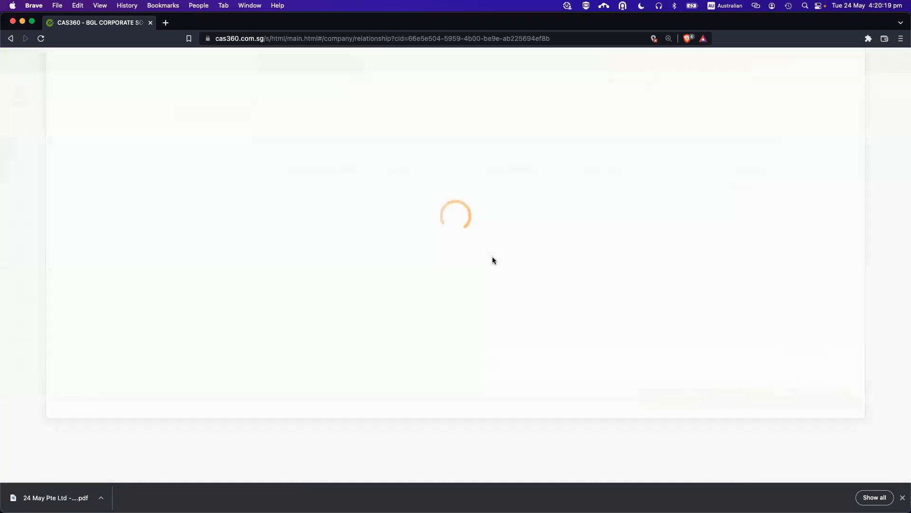
# Preview the Consent to Act as Auditor and Directors Minutes or Resolution PDFs.
pyautogui.scroll(-2, 493, 256)
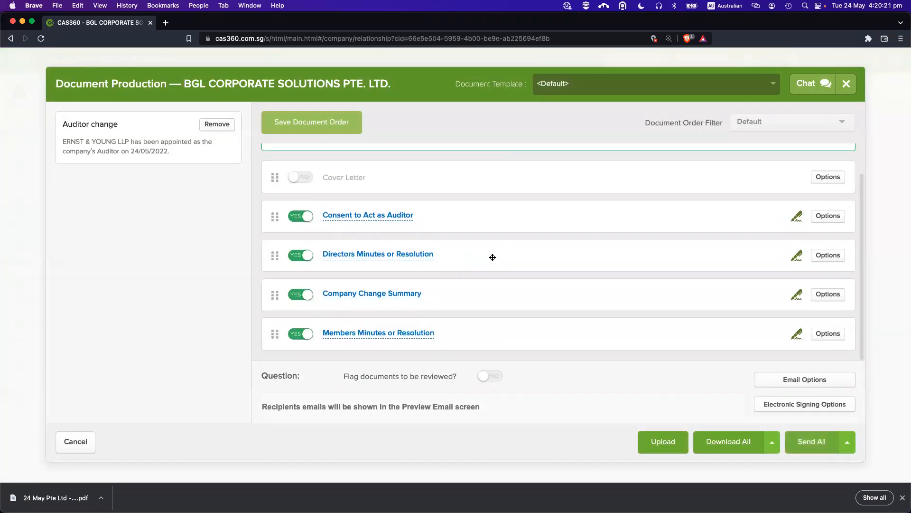
pyautogui.scroll(2, 492, 257)
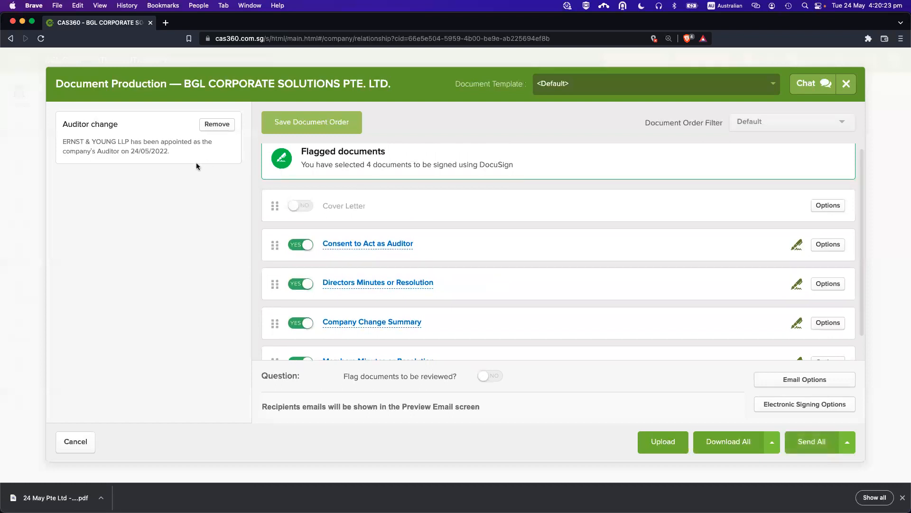
pyautogui.moveTo(89, 141); pyautogui.dragTo(123, 141)
pyautogui.click(167, 154)
pyautogui.scroll(-1, 424, 244)
pyautogui.scroll(1, 385, 215)
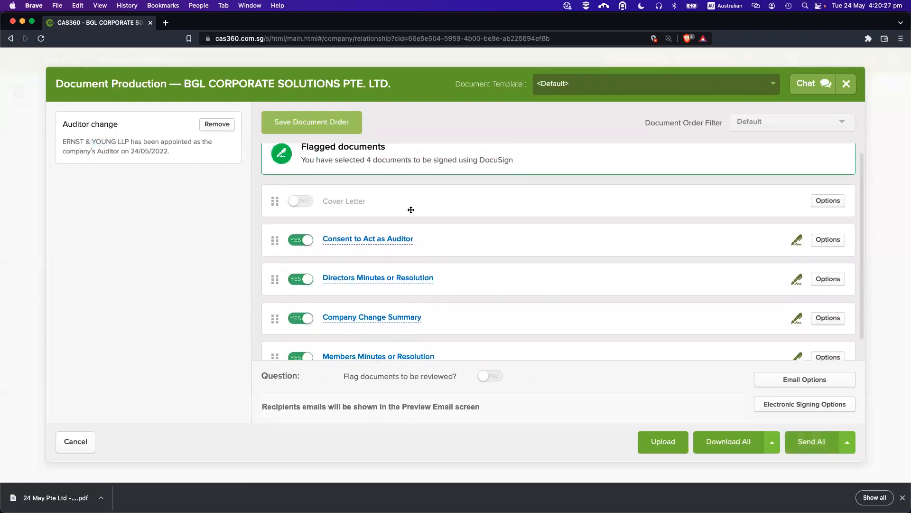
pyautogui.click(384, 252)
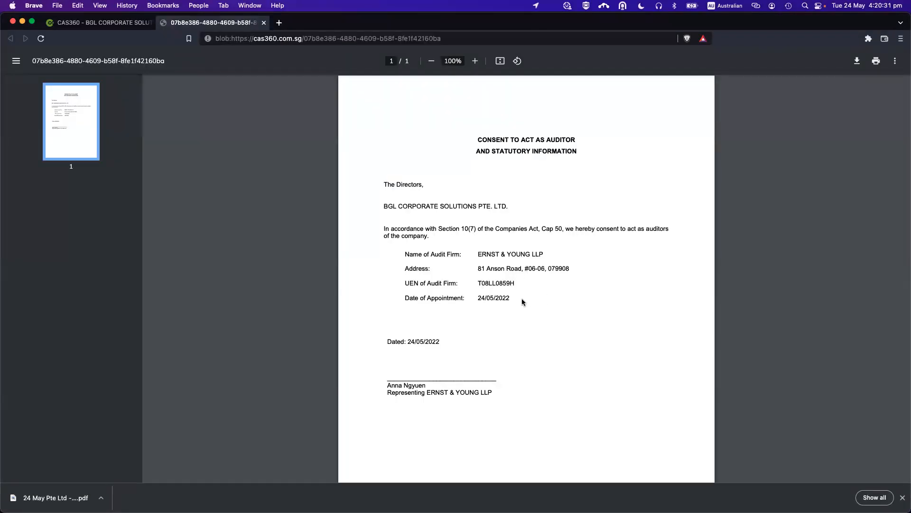
pyautogui.scroll(-1, 522, 299)
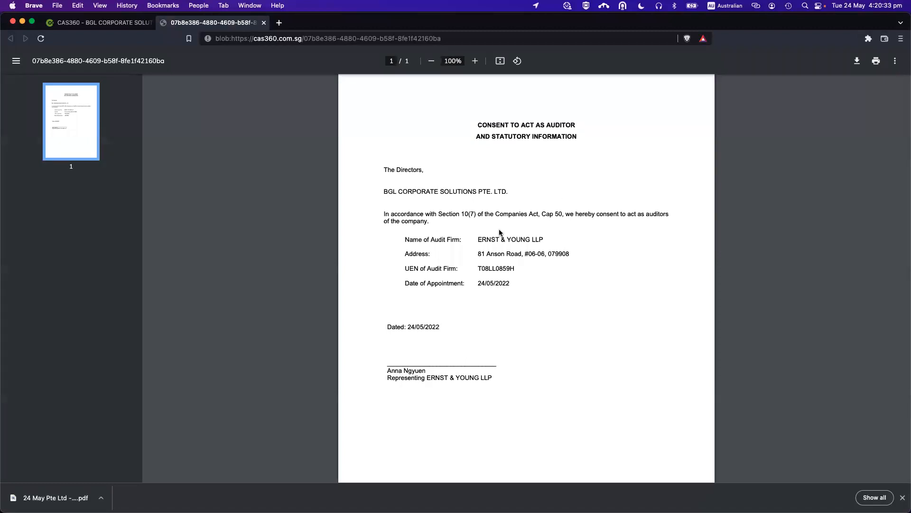
pyautogui.press('super+w')
pyautogui.scroll(-2, 447, 264)
pyautogui.click(397, 257)
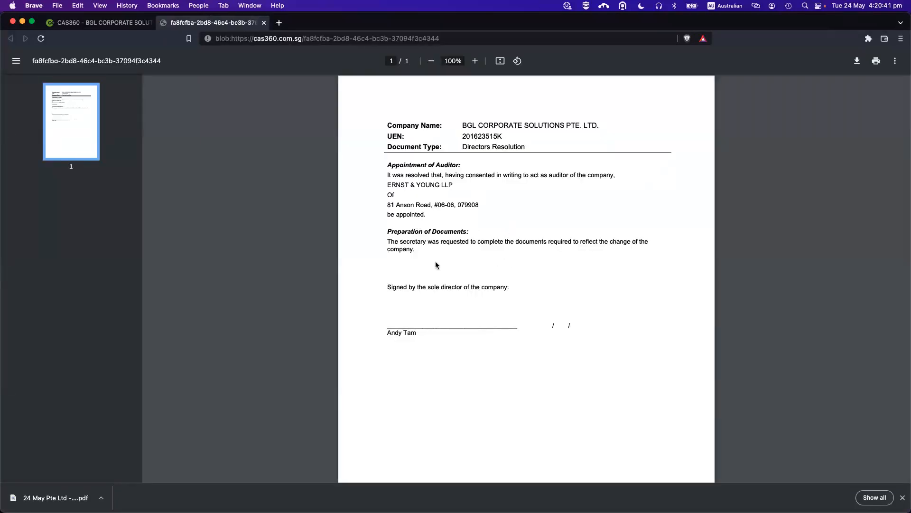
pyautogui.press('super+w')
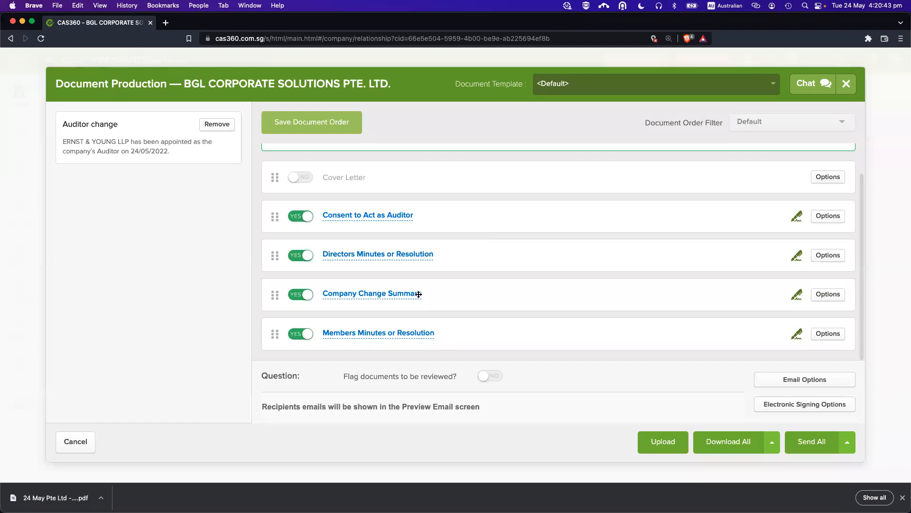
# Preview the Company Change Summary and Members Minutes or Resolution, then close Document Production.
pyautogui.click(397, 292)
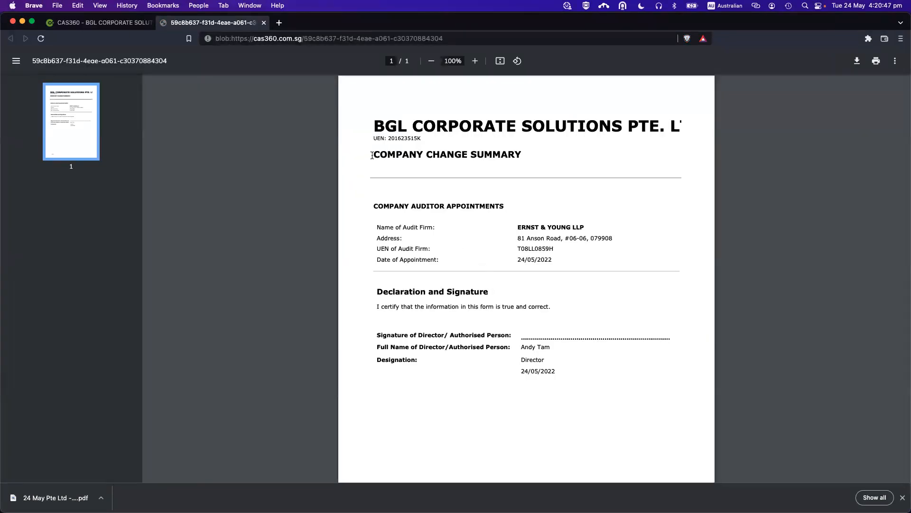
pyautogui.moveTo(372, 155); pyautogui.dragTo(519, 152)
pyautogui.click(518, 152)
pyautogui.press('super+w')
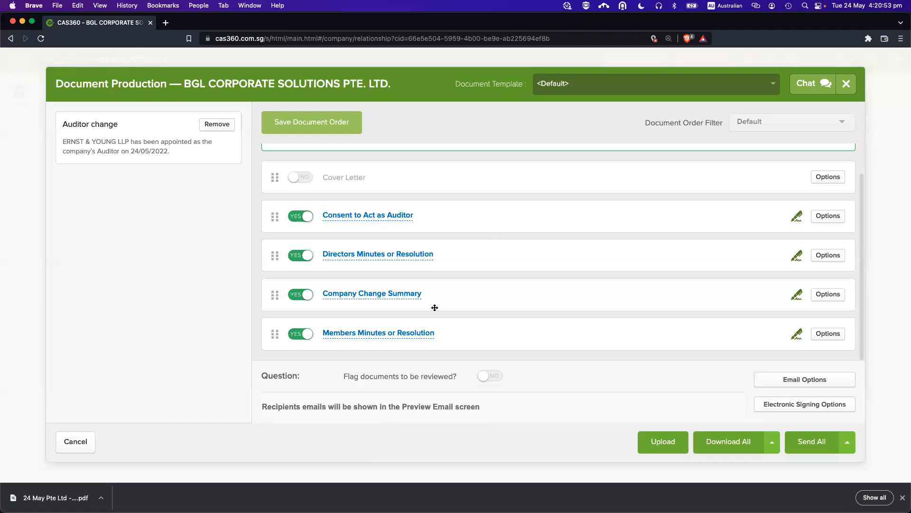
pyautogui.click(394, 333)
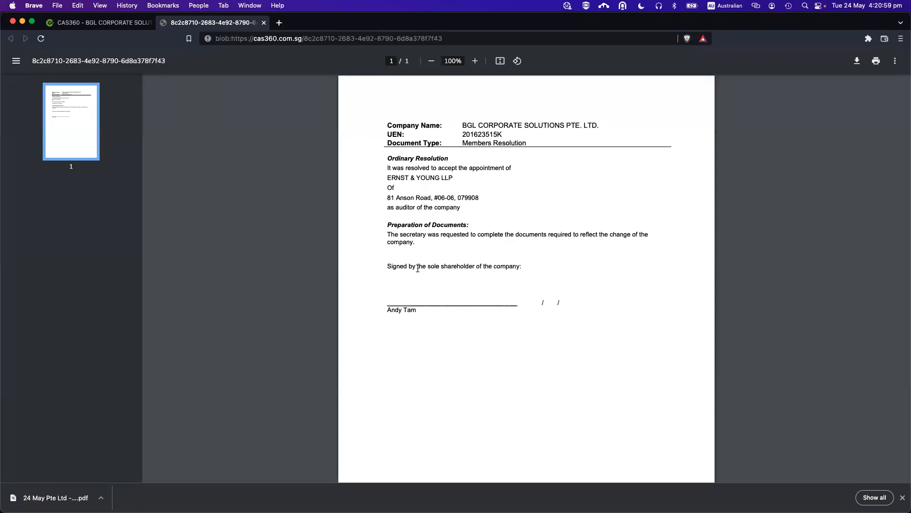
pyautogui.press('super+w')
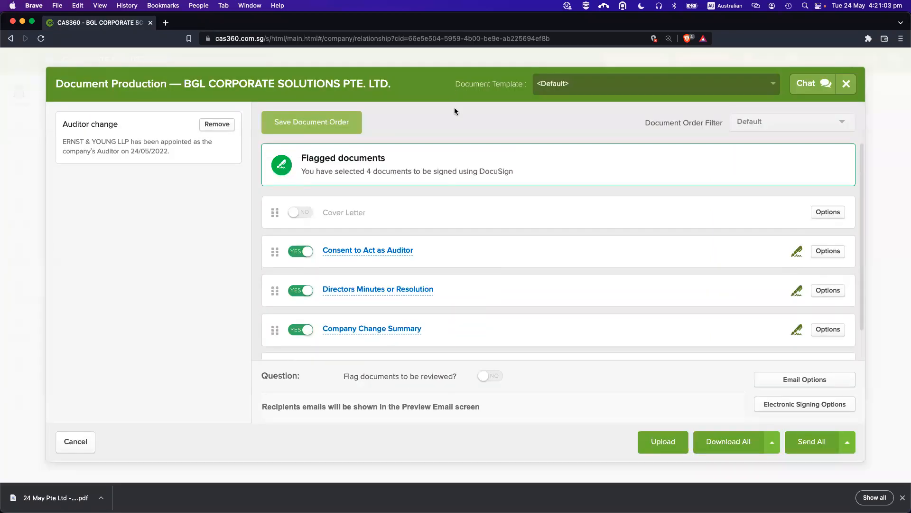
pyautogui.press('Escape')
pyautogui.click(737, 187)
# Set the auditor to Resigned, start 24/05/2021, ceased 24/05/2022, and Save & Prepare Documents.
pyautogui.click(728, 206)
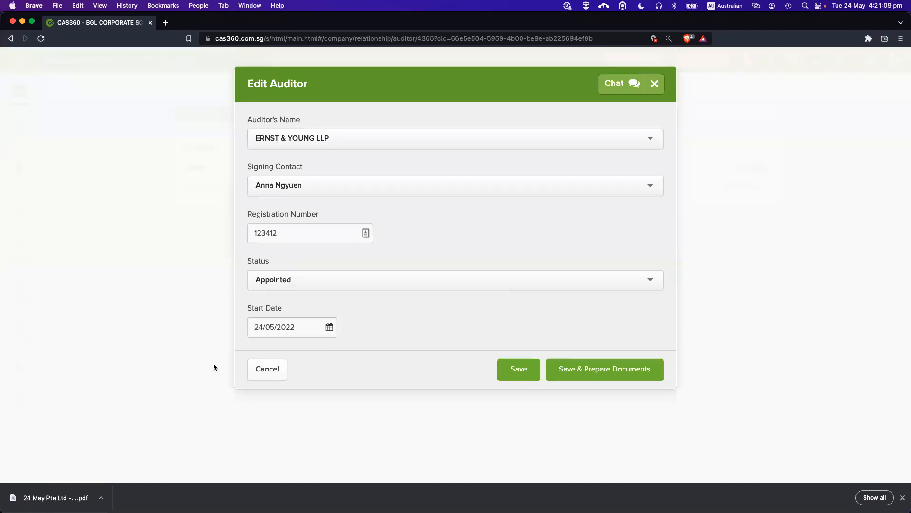
pyautogui.click(276, 282)
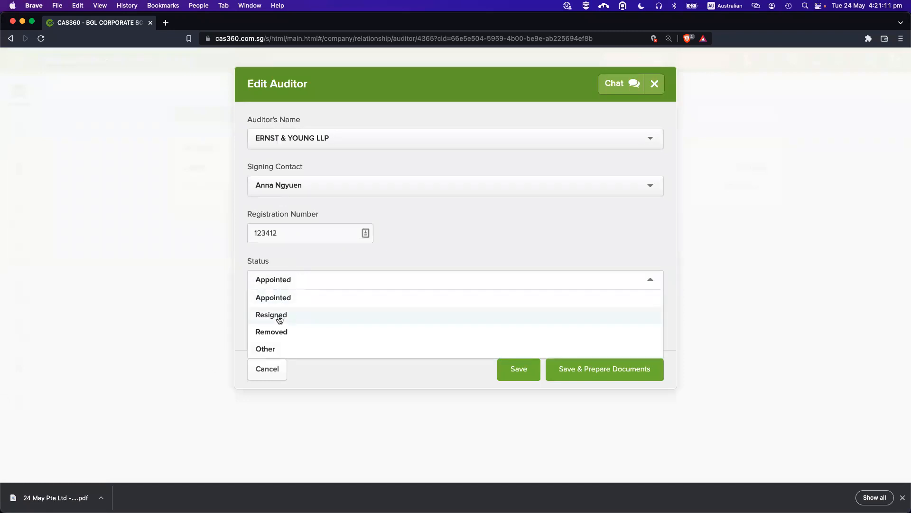
pyautogui.click(298, 315)
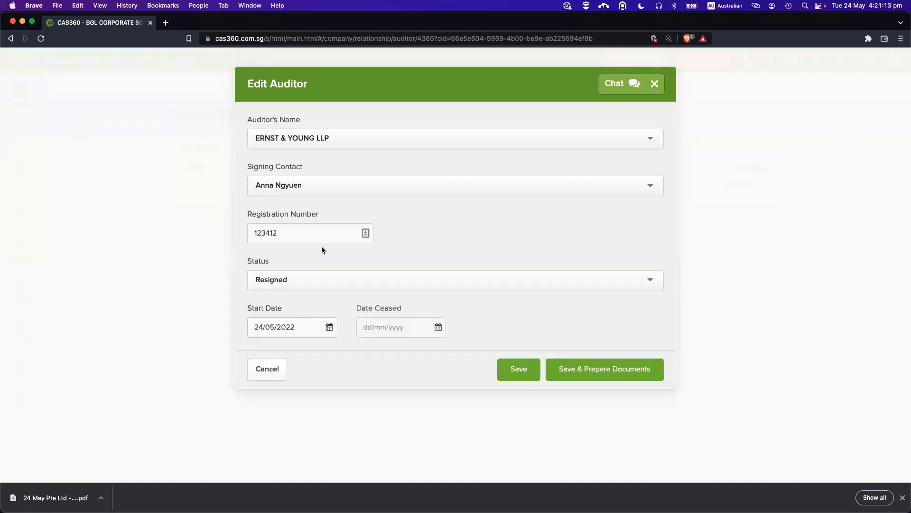
pyautogui.click(386, 327)
pyautogui.press('BackSpace')
pyautogui.write('1')
pyautogui.press('cmd+a')
pyautogui.press('cmd+c')
pyautogui.click(386, 325)
pyautogui.press('cmd+v')
pyautogui.click(465, 303)
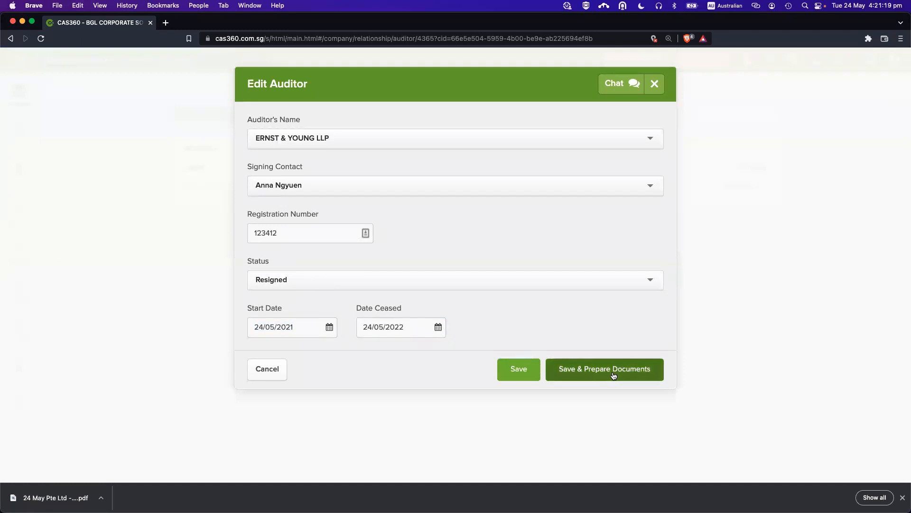
pyautogui.click(614, 375)
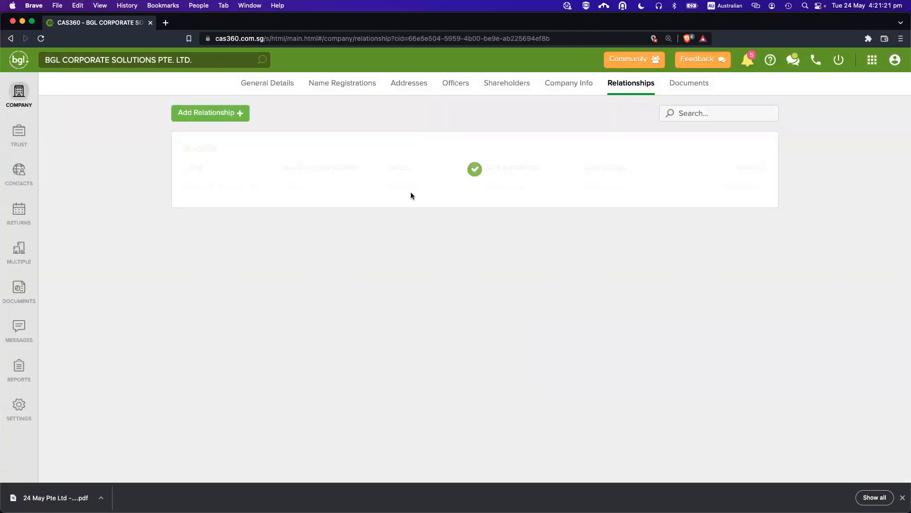
# Preview the Auditor Resignation Letter PDF.
pyautogui.scroll(-1, 482, 304)
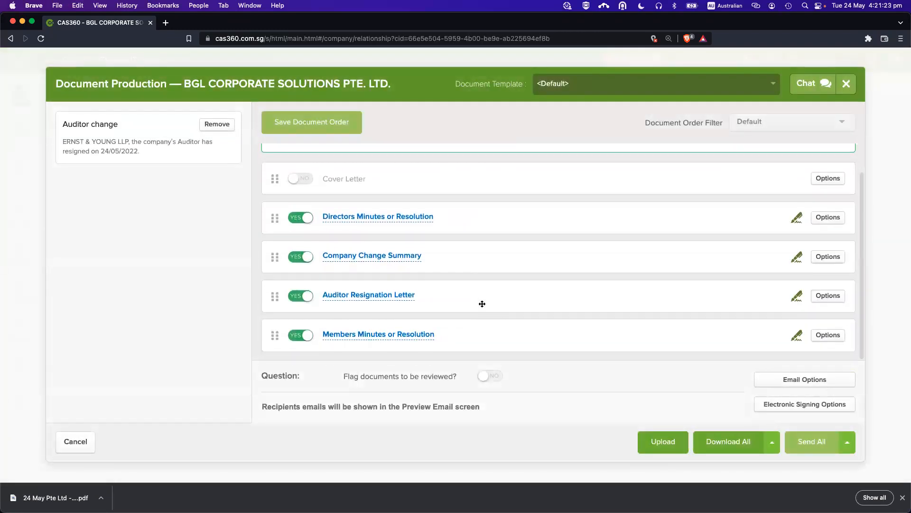
pyautogui.scroll(-1, 511, 324)
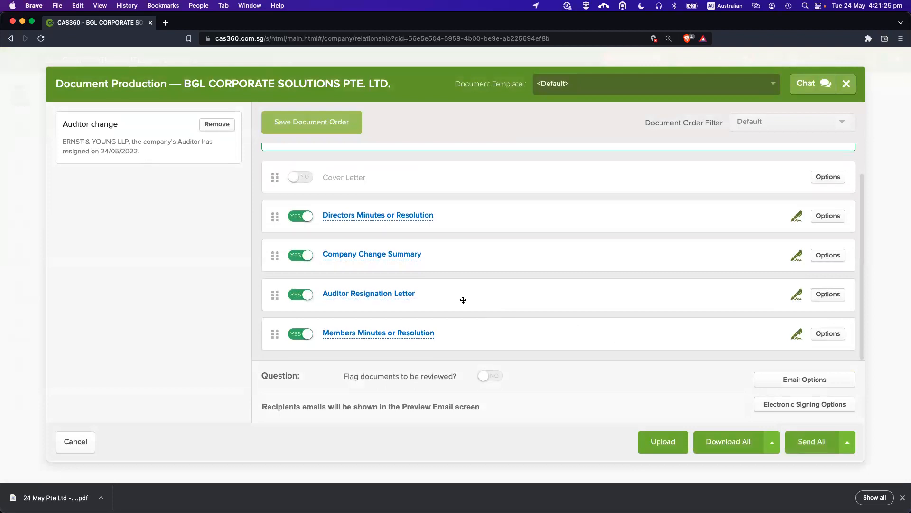
pyautogui.click(374, 294)
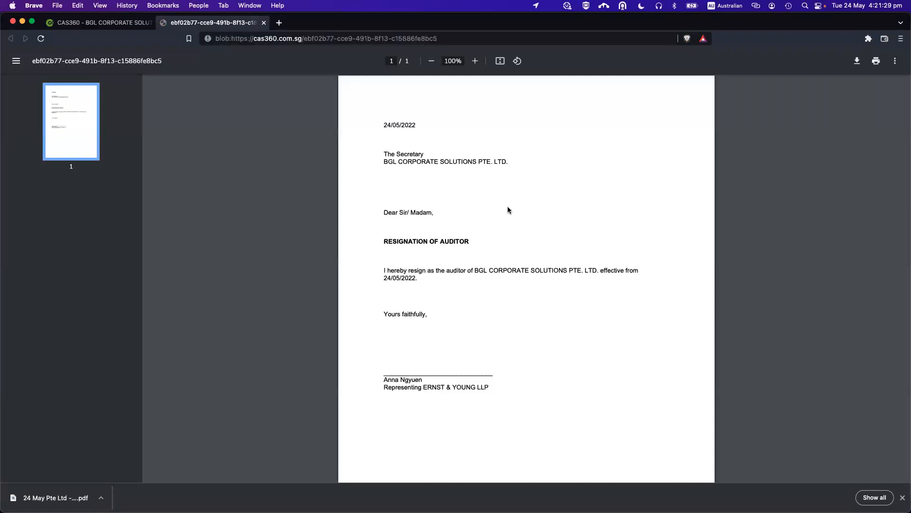
pyautogui.scroll(-1, 499, 292)
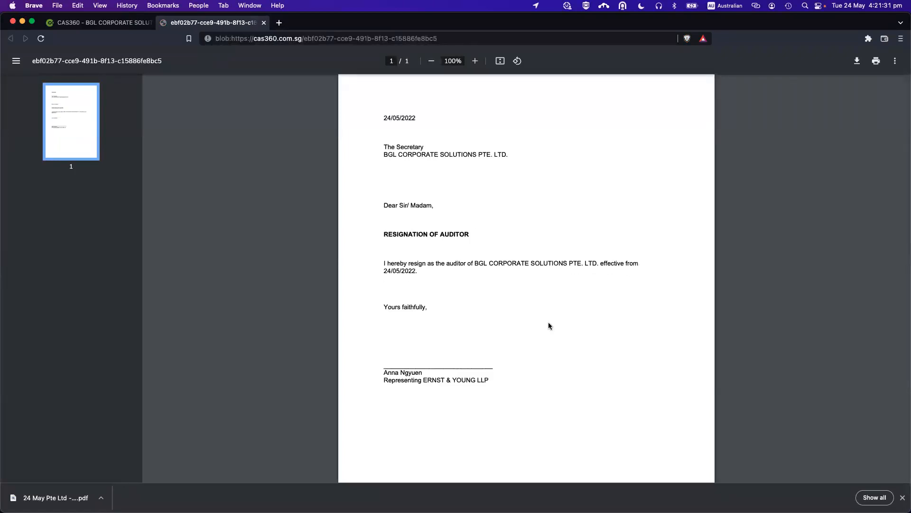
pyautogui.scroll(1, 534, 328)
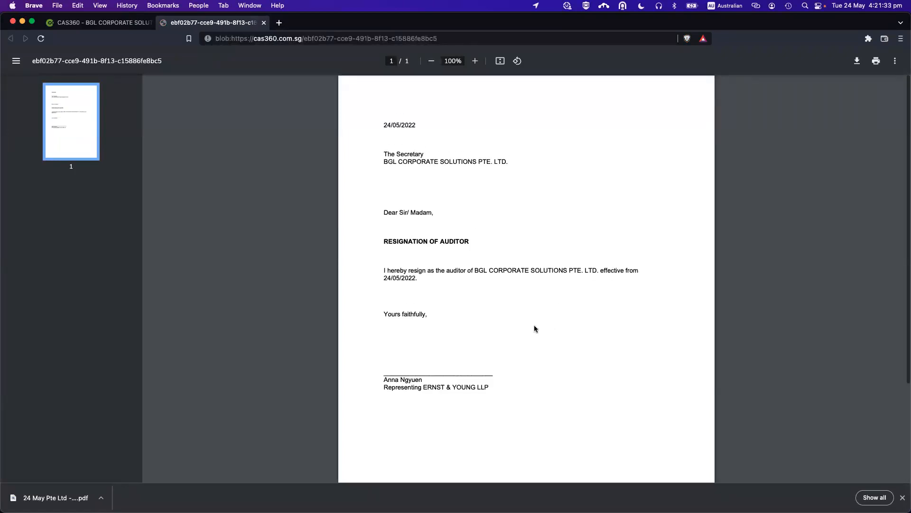
pyautogui.press('super+w')
# Review the updated Company Change Summary and Resignation of Auditor resolution, then close Document Production.
pyautogui.click(391, 254)
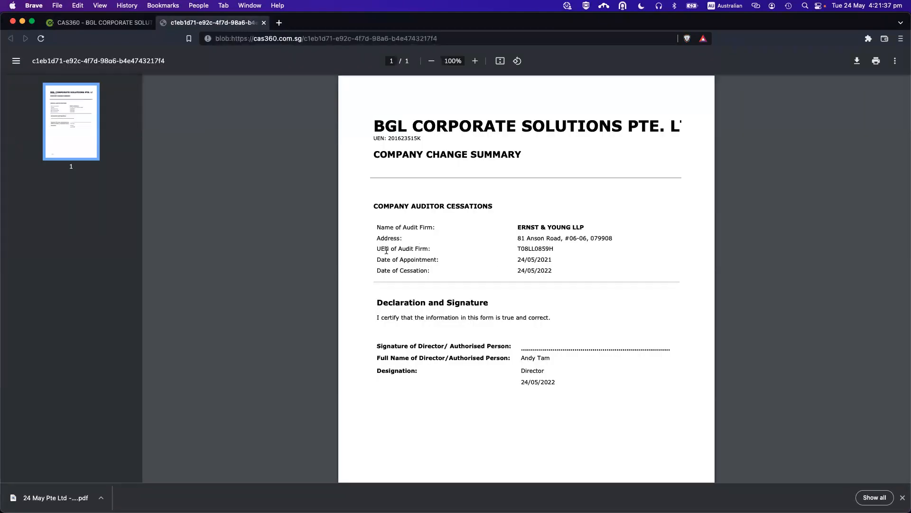
pyautogui.scroll(-1, 499, 273)
pyautogui.moveTo(392, 259); pyautogui.dragTo(536, 260)
pyautogui.click(536, 260)
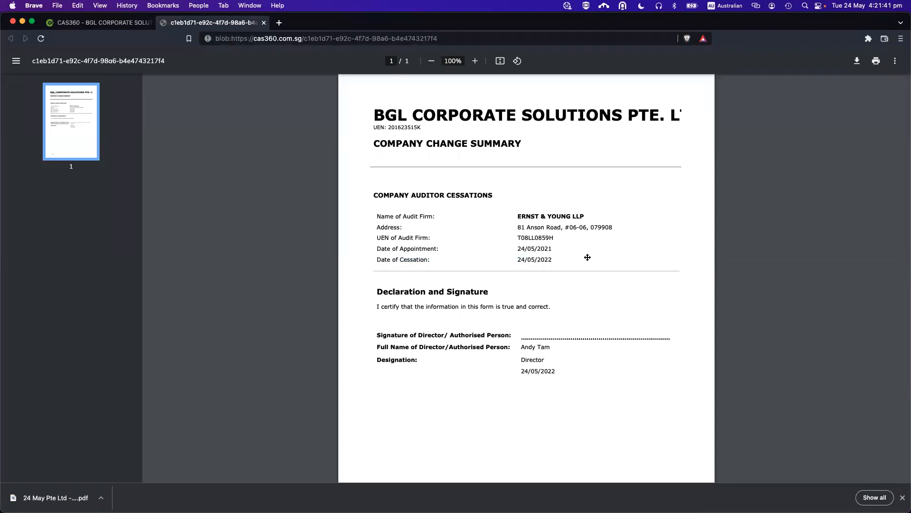
pyautogui.press('super+w')
pyautogui.click(391, 217)
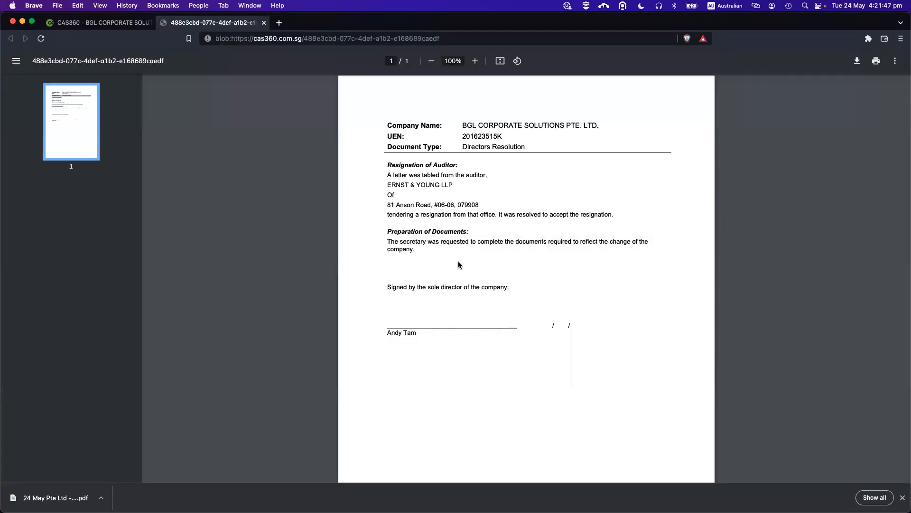
pyautogui.moveTo(391, 165); pyautogui.dragTo(470, 166)
pyautogui.click(475, 229)
pyautogui.press('super+w')
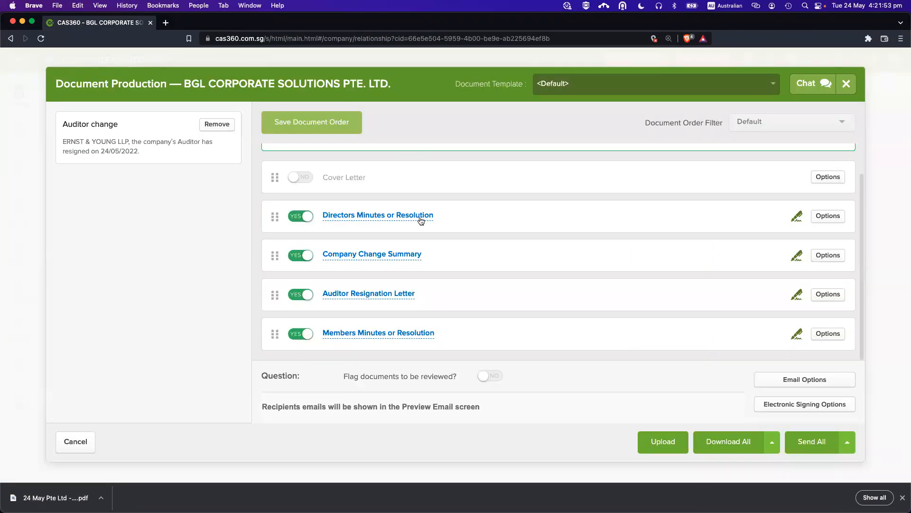
pyautogui.press('Escape')
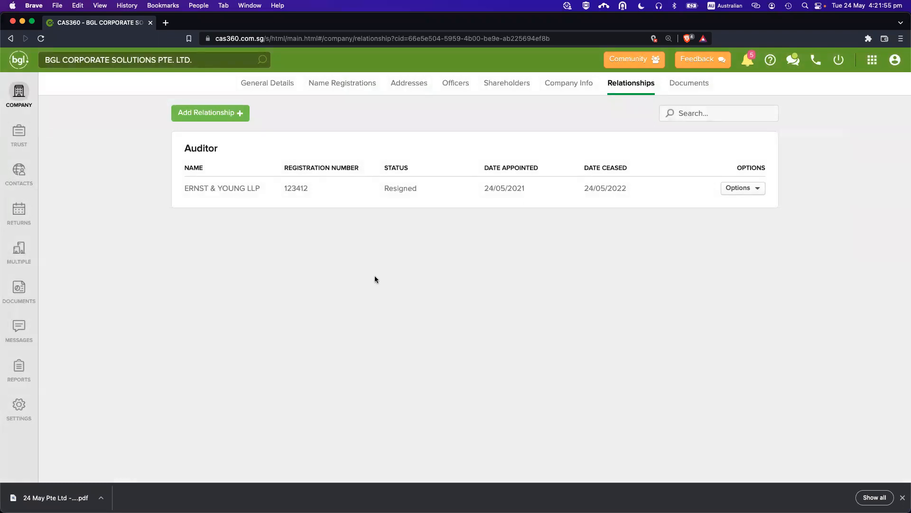
# Delete the 24/05/2022 share allotment from BGL CORPORATE SOLUTIONS' Shareholders page.
pyautogui.click(26, 103)
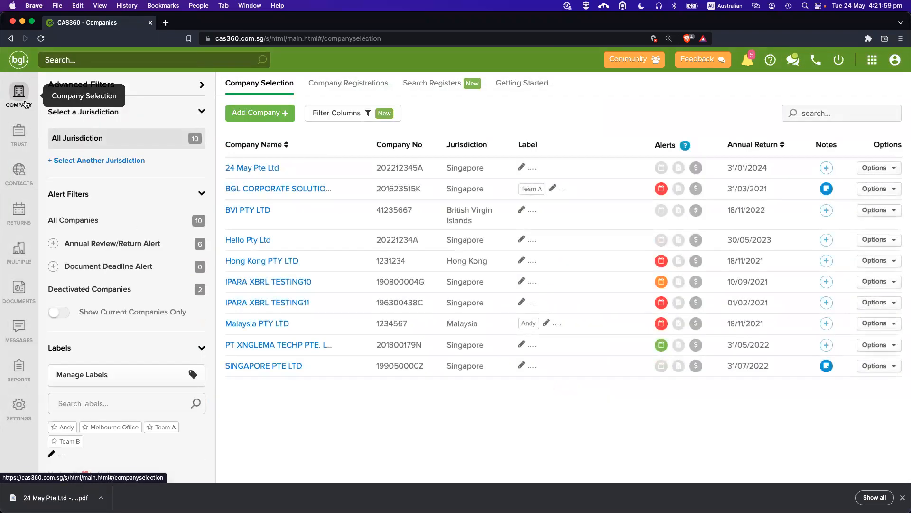
pyautogui.click(300, 188)
pyautogui.click(507, 84)
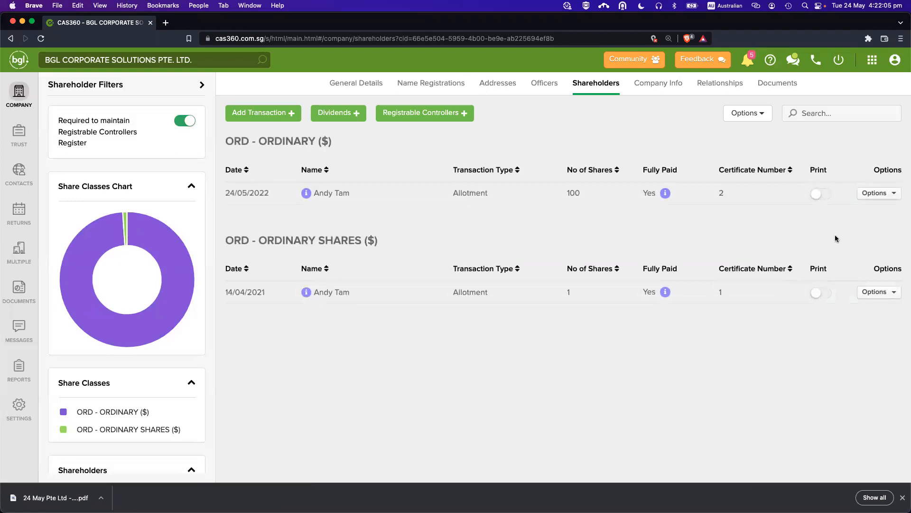
pyautogui.click(875, 193)
pyautogui.click(850, 227)
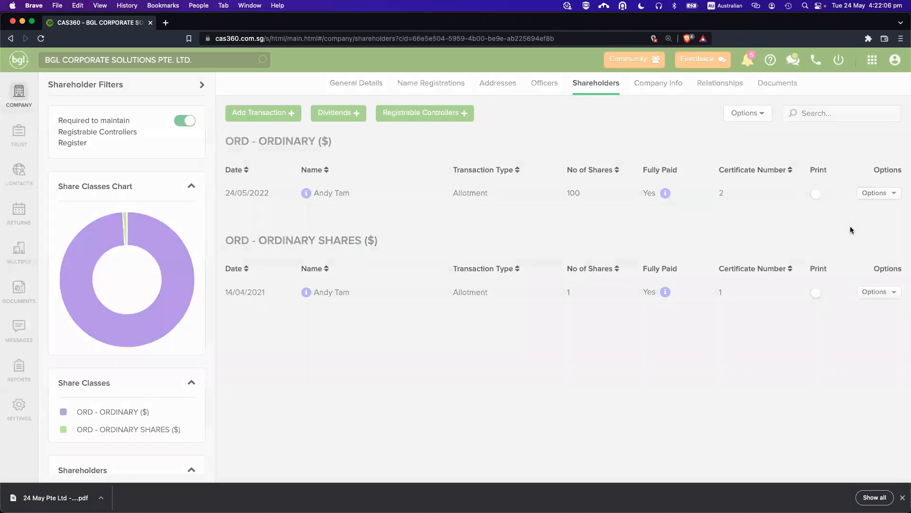
pyautogui.click(616, 207)
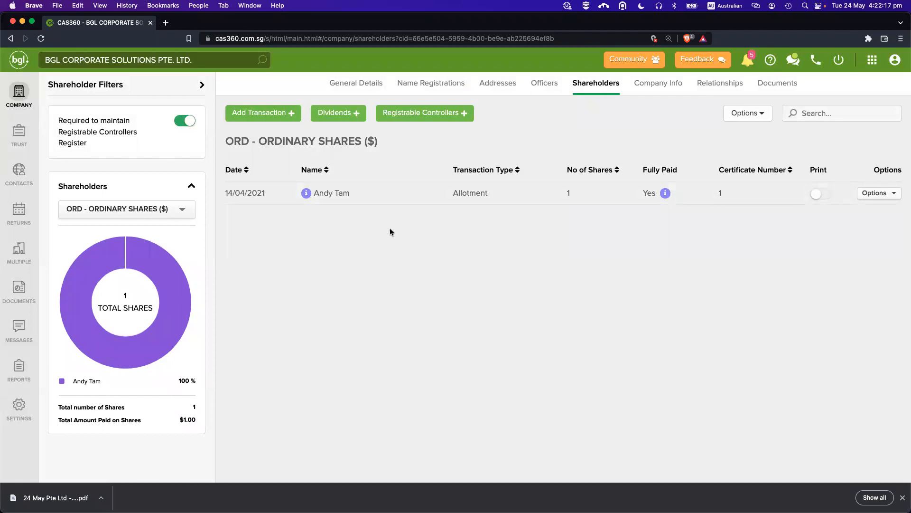
# Bring up the list of share transaction types to add.
pyautogui.click(254, 111)
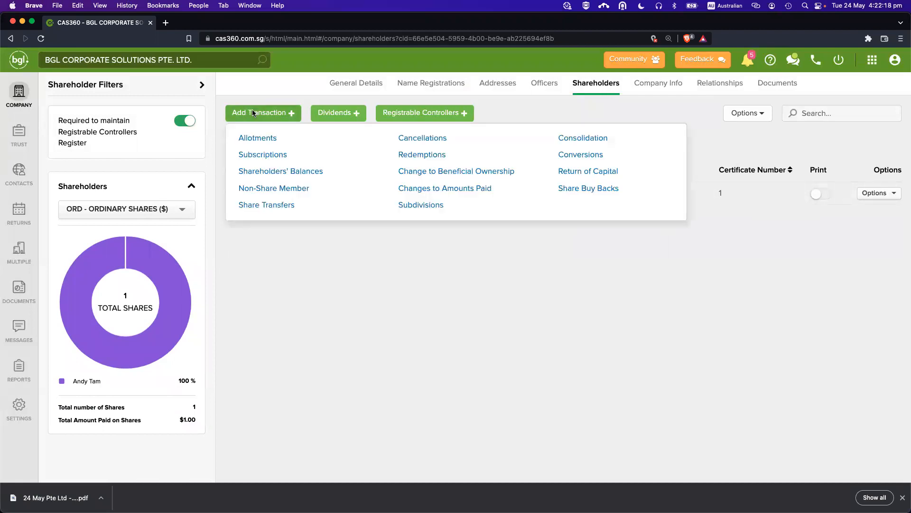
pyautogui.click(384, 303)
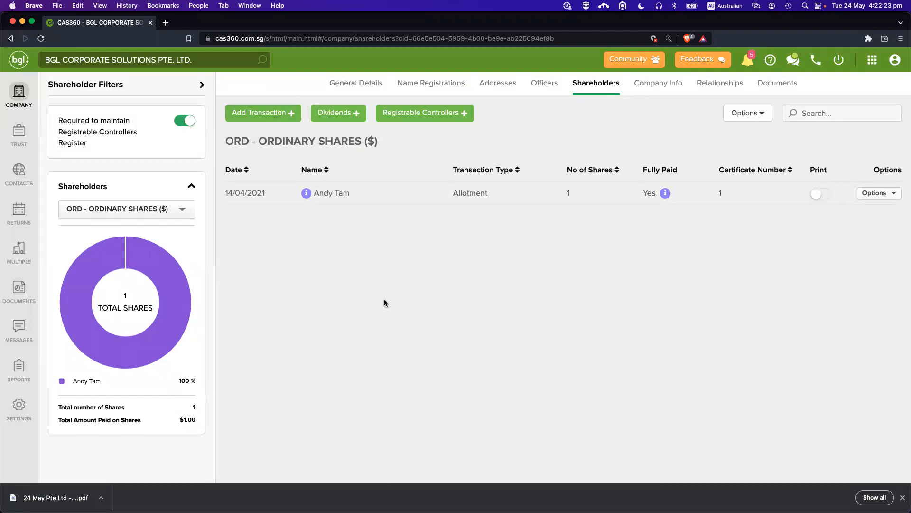
pyautogui.click(266, 117)
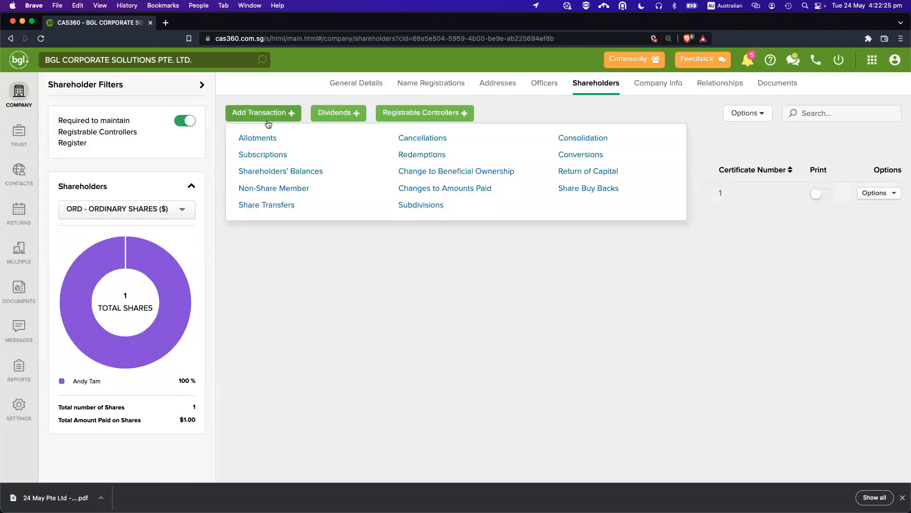
# Start a new share allotment and pick the suggested contact as the allottee.
pyautogui.click(265, 134)
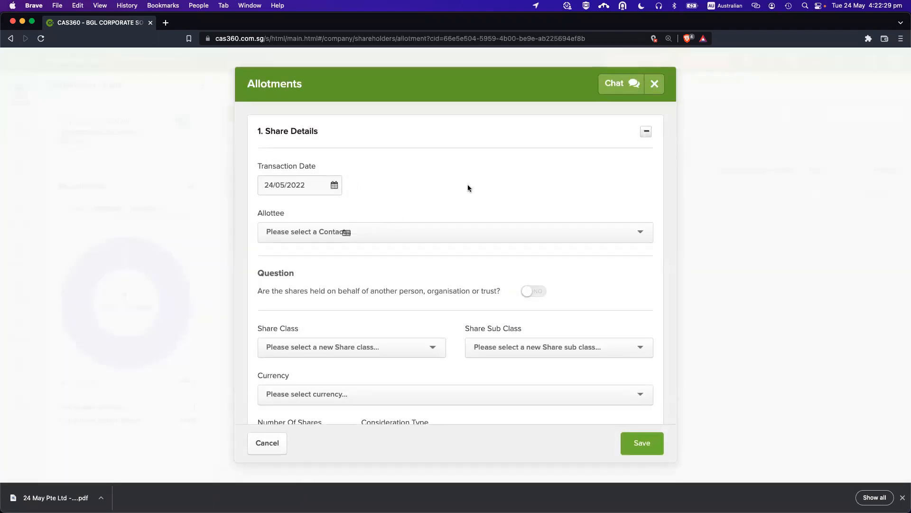
pyautogui.scroll(-3, 468, 186)
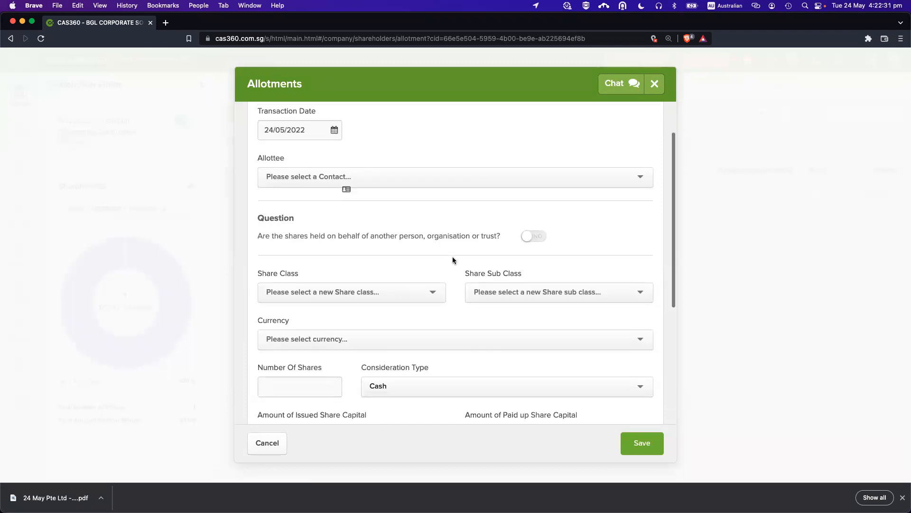
pyautogui.scroll(-1, 478, 302)
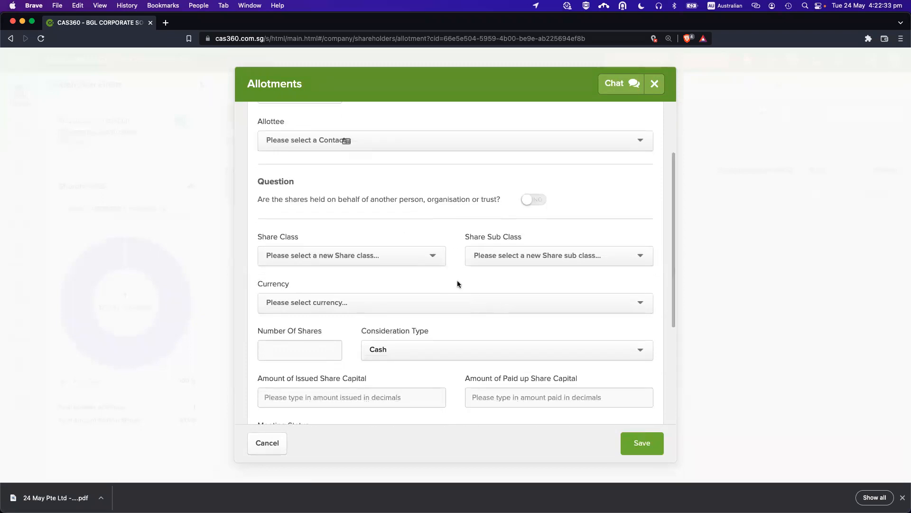
pyautogui.scroll(-1, 457, 284)
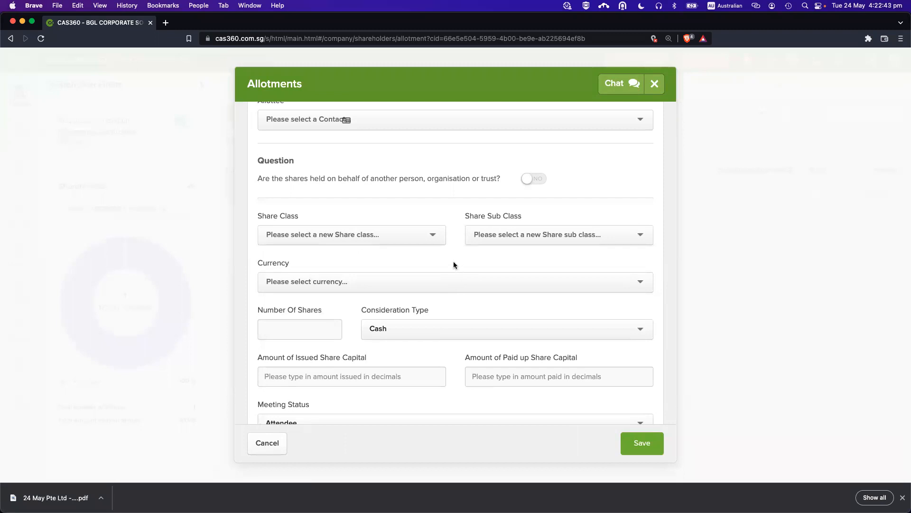
pyautogui.scroll(5, 453, 266)
pyautogui.scroll(-5, 504, 276)
pyautogui.scroll(5, 504, 275)
pyautogui.scroll(-5, 504, 275)
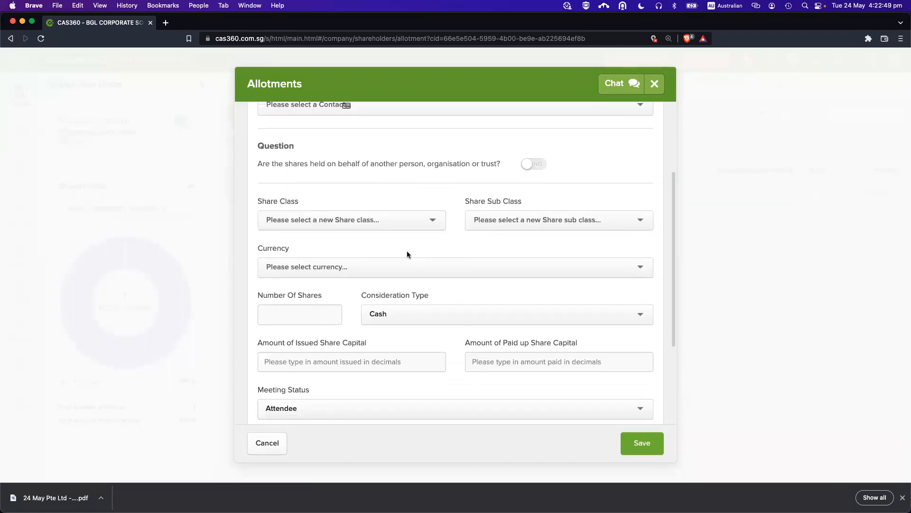
pyautogui.scroll(5, 407, 252)
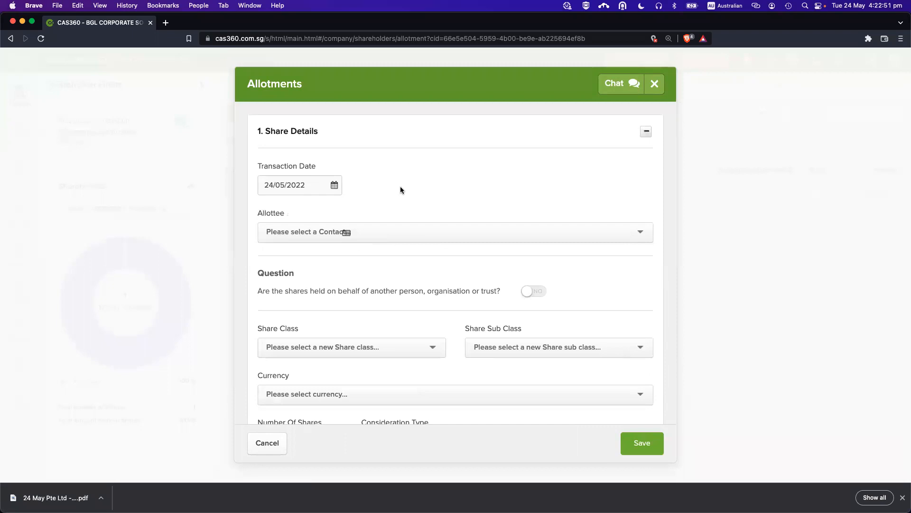
pyautogui.click(290, 230)
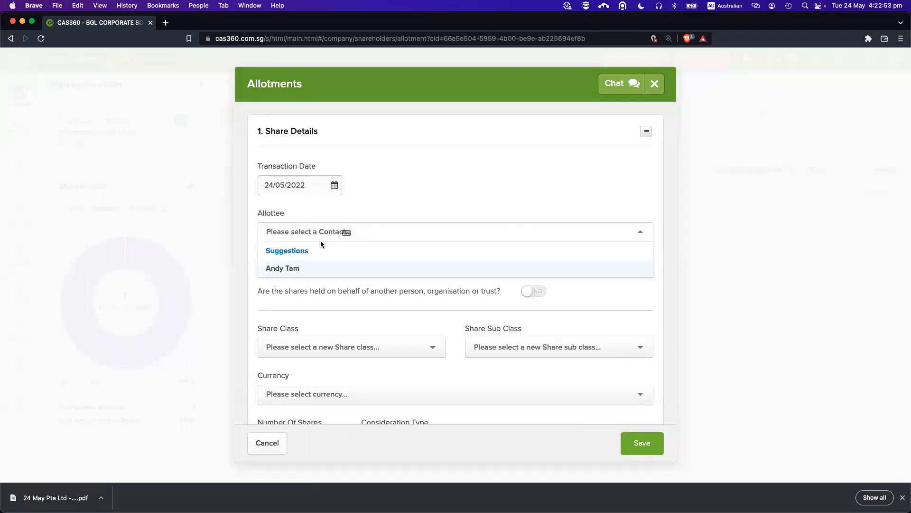
pyautogui.click(295, 269)
# Set the allotment's share class to ORD, ORDINARY SHARES.
pyautogui.scroll(-2, 366, 244)
pyautogui.scroll(-1, 365, 244)
pyautogui.scroll(-3, 414, 172)
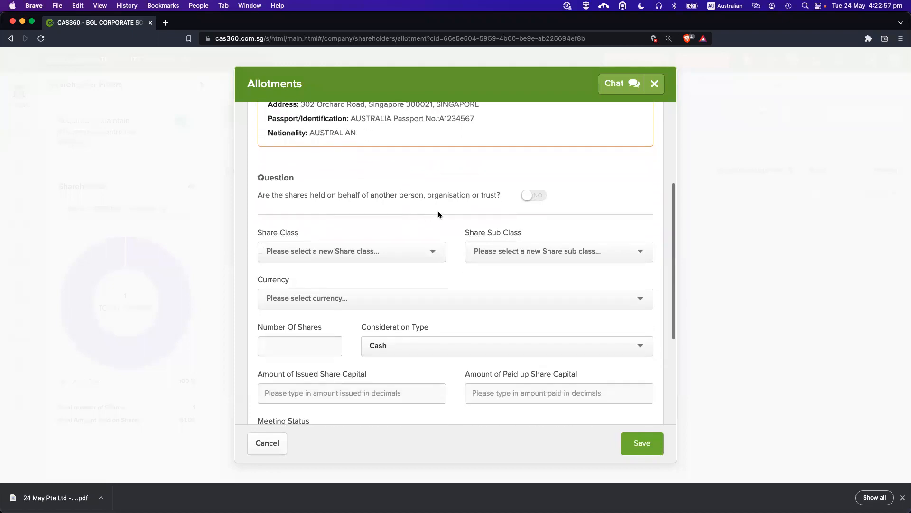
pyautogui.scroll(-1, 377, 199)
pyautogui.scroll(1, 379, 199)
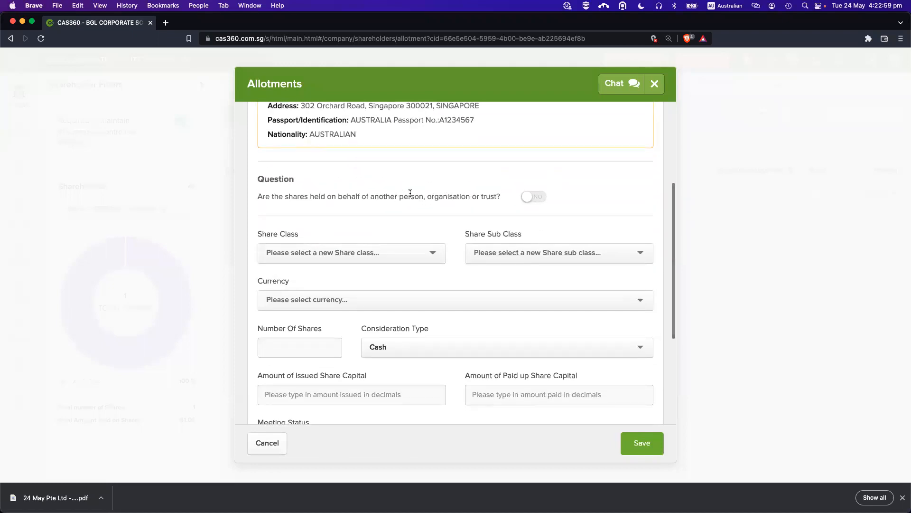
pyautogui.scroll(-1, 361, 204)
pyautogui.scroll(-1, 349, 201)
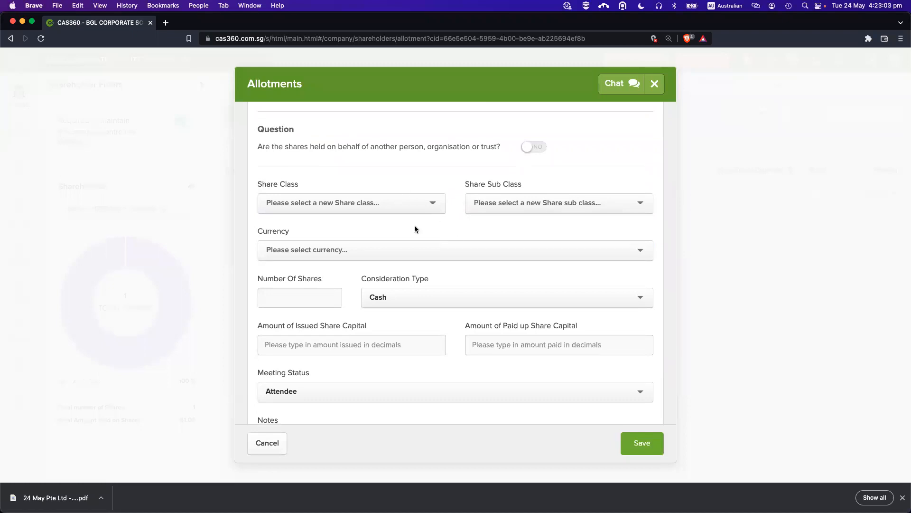
pyautogui.click(301, 203)
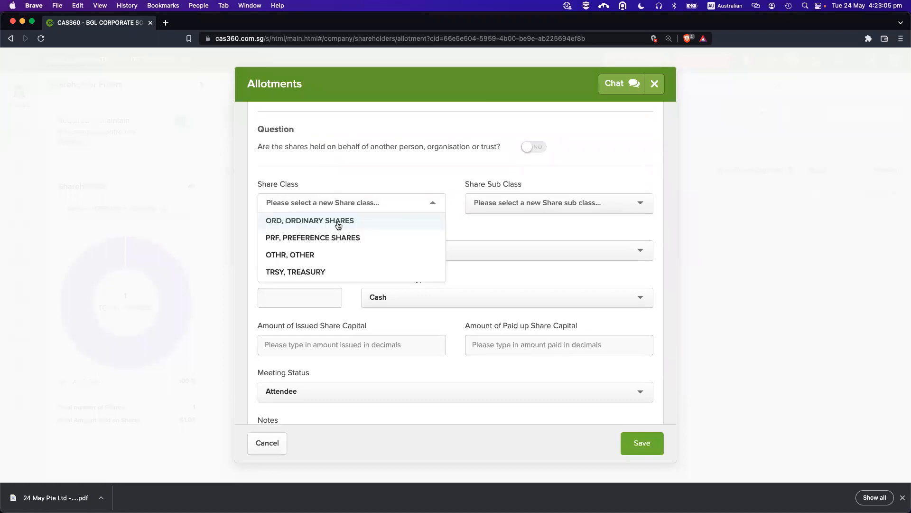
pyautogui.scroll(-1, 325, 250)
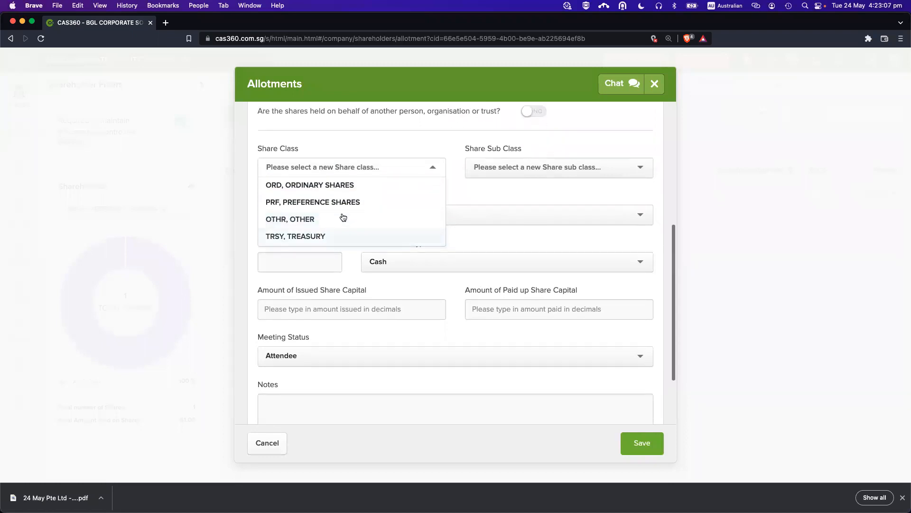
pyautogui.scroll(2, 340, 223)
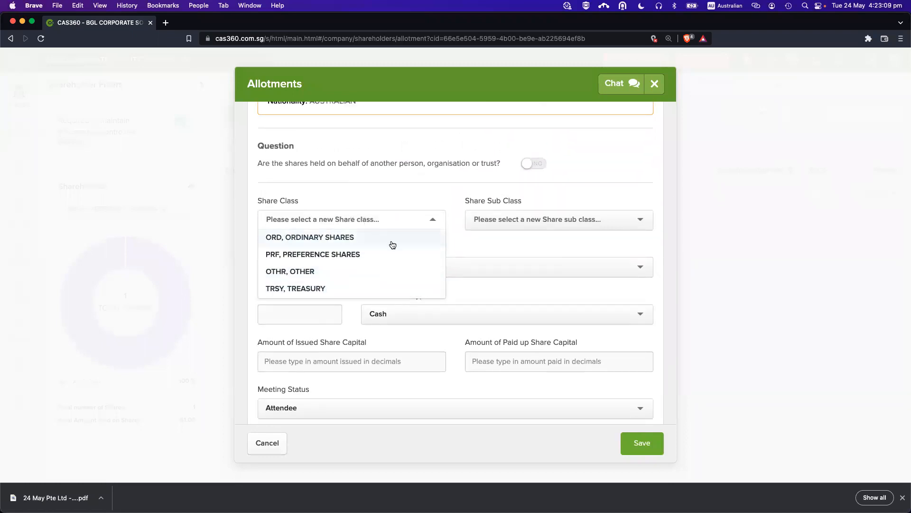
pyautogui.click(335, 239)
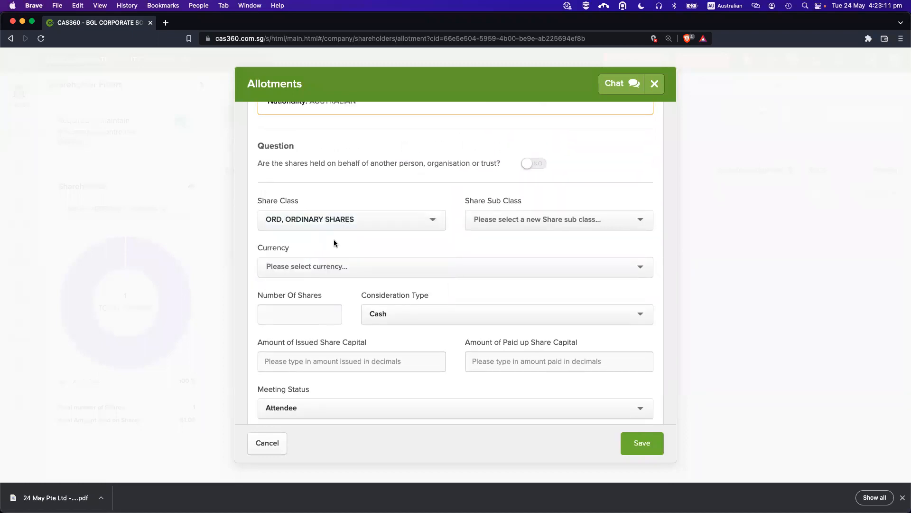
# Leave the share sub class empty and set the currency to SGD, Singapore dollar.
pyautogui.click(545, 224)
pyautogui.scroll(-1, 529, 280)
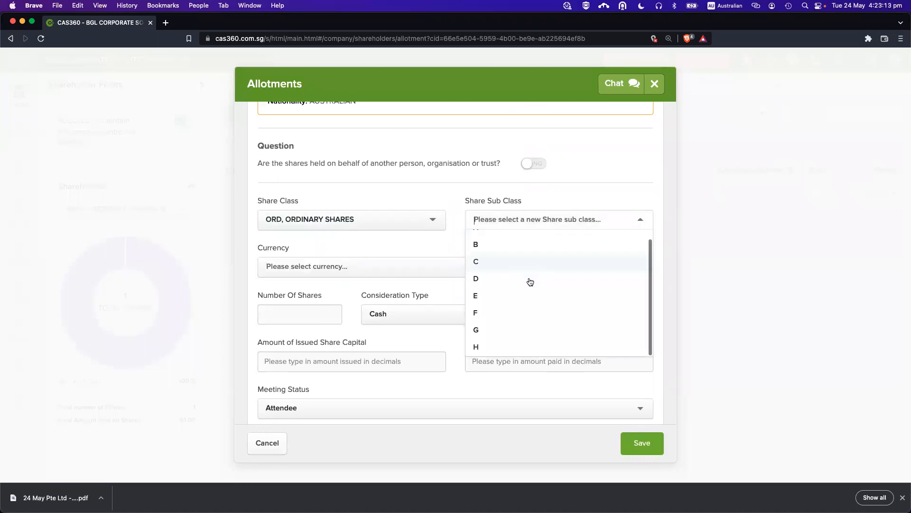
pyautogui.scroll(1, 507, 241)
pyautogui.click(486, 207)
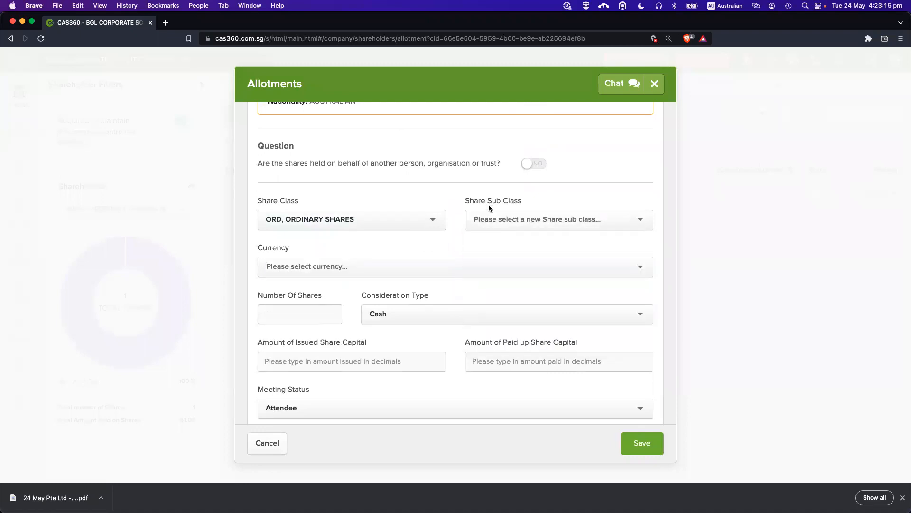
pyautogui.click(350, 265)
pyautogui.write('sing')
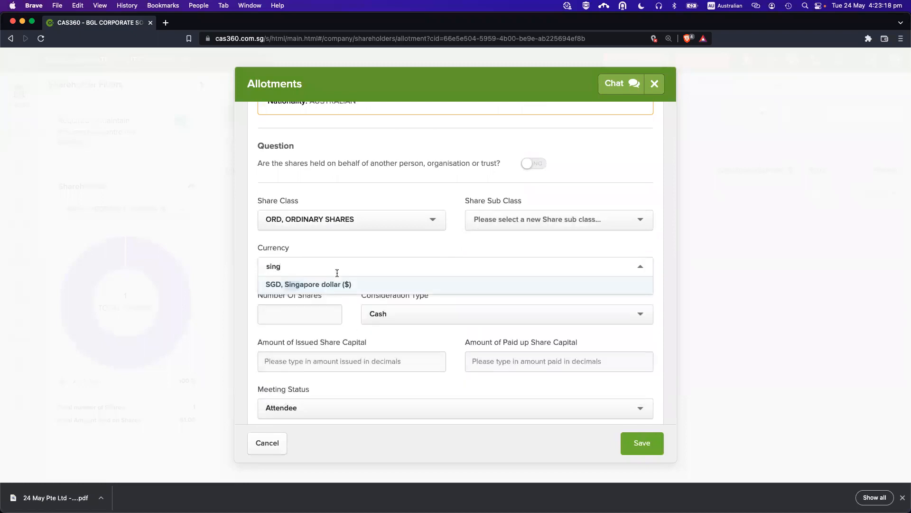
pyautogui.click(321, 284)
# Enter 1000 shares, 1000 issued and 100 paid-up share capital as first values.
pyautogui.click(318, 315)
pyautogui.write('1000')
pyautogui.click(328, 360)
pyautogui.scroll(-1, 328, 356)
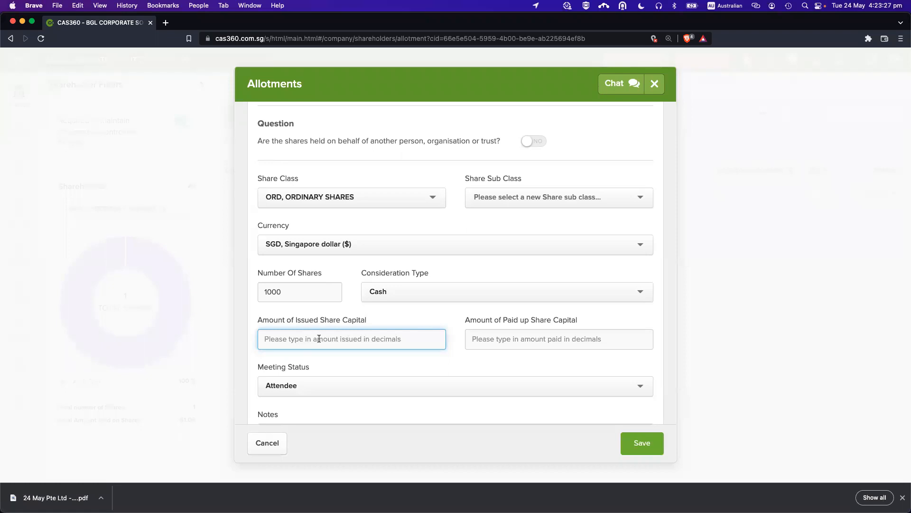
pyautogui.write('1000')
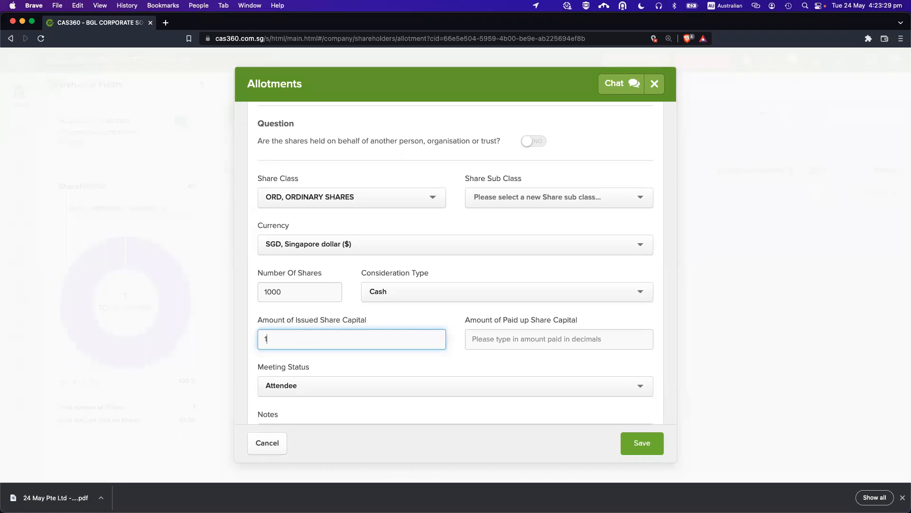
pyautogui.press('Tab')
pyautogui.write('100')
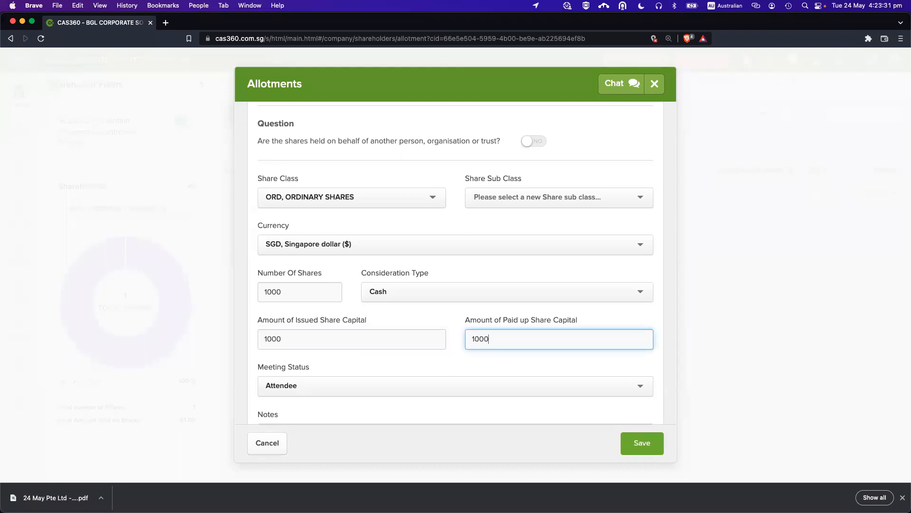
pyautogui.press('Tab')
pyautogui.scroll(3, 298, 321)
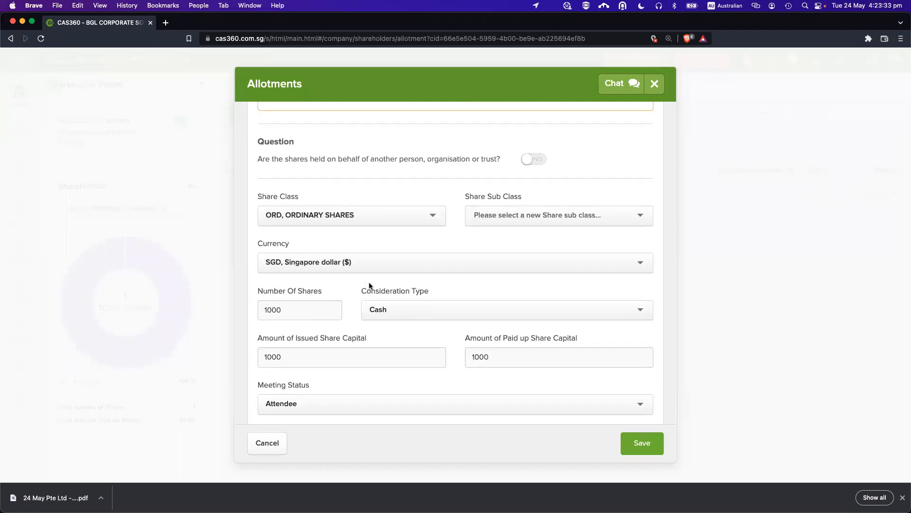
pyautogui.click(313, 357)
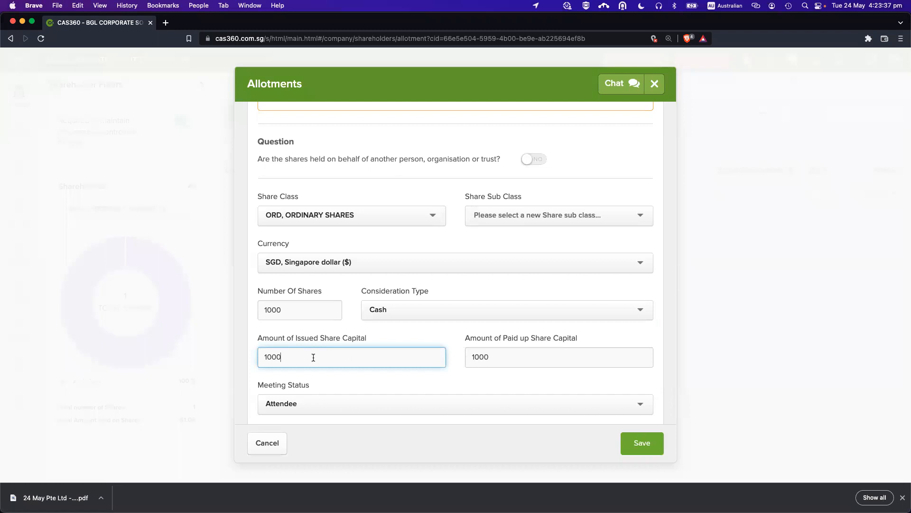
pyautogui.click(551, 354)
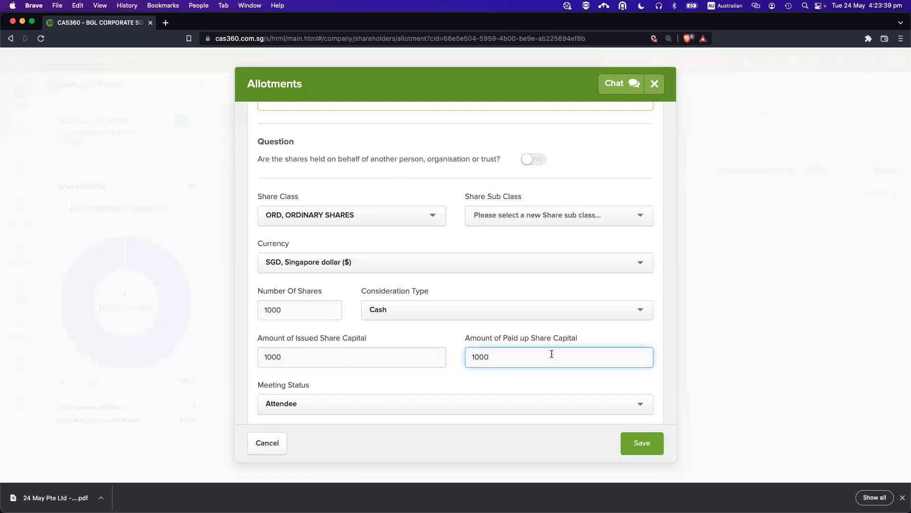
pyautogui.click(308, 314)
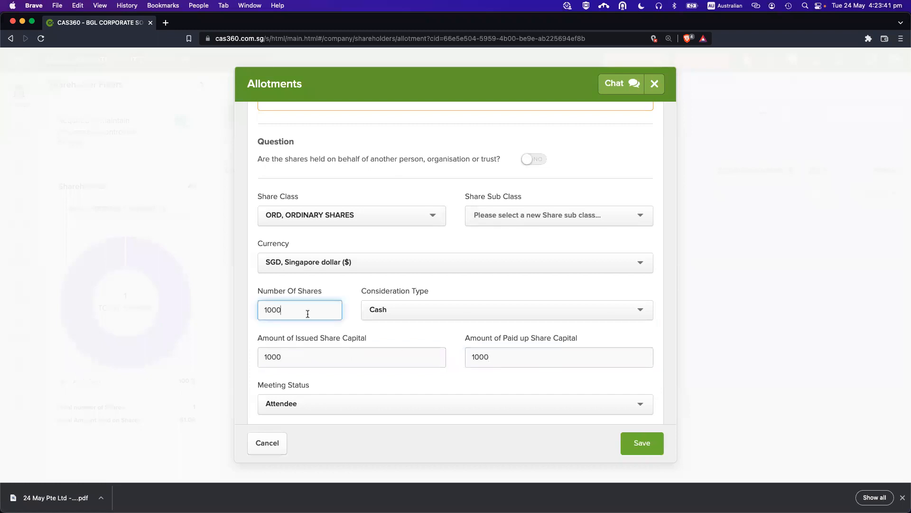
pyautogui.click(491, 381)
pyautogui.scroll(-3, 492, 381)
pyautogui.scroll(-3, 491, 375)
pyautogui.scroll(5, 491, 375)
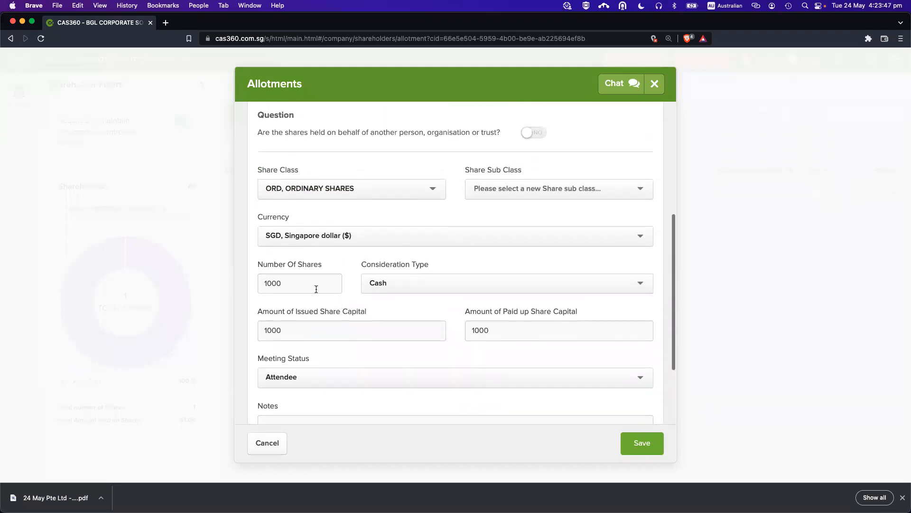
# Correct the allotment to 3 shares with issued and paid-up share capital of 10 each.
pyautogui.moveTo(313, 288); pyautogui.dragTo(244, 287)
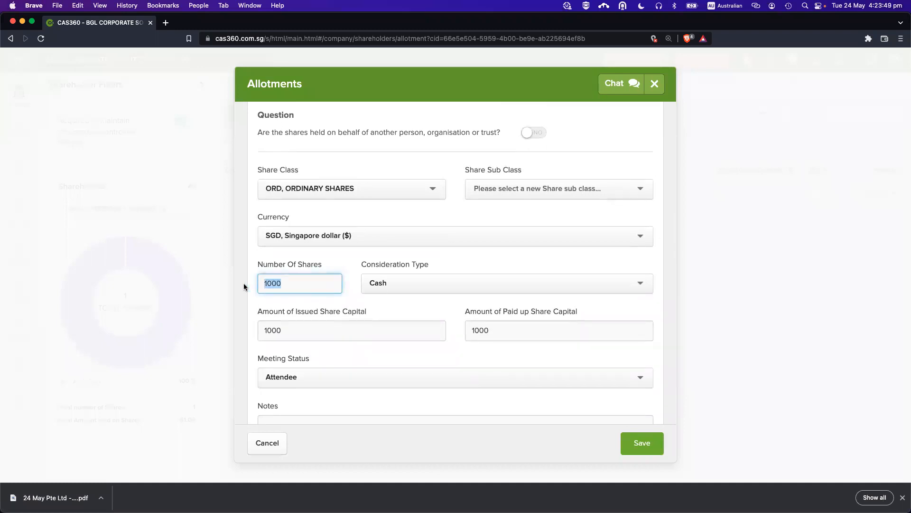
pyautogui.press('BackSpace')
pyautogui.write('3')
pyautogui.click(316, 332)
pyautogui.press('Tab')
pyautogui.write('10')
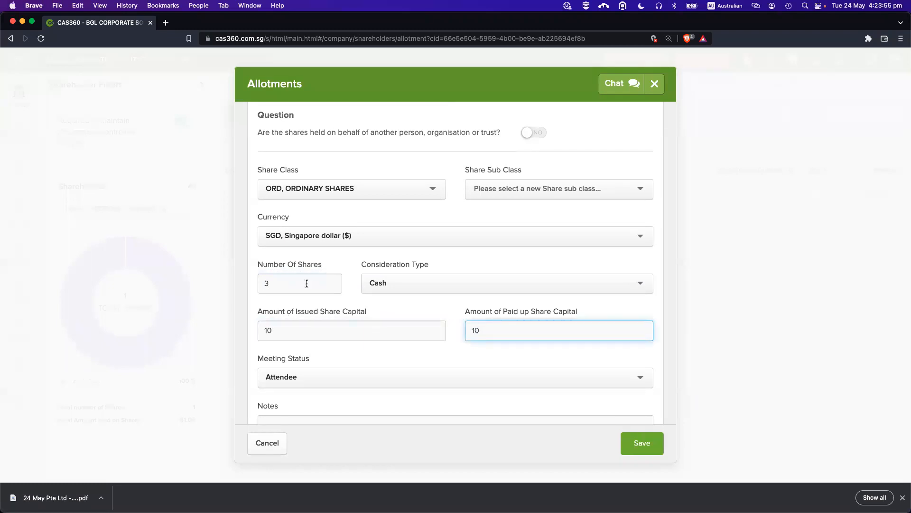
pyautogui.click(319, 300)
pyautogui.click(349, 332)
pyautogui.press('BackSpace')
pyautogui.press('BackSpace')
pyautogui.write('3.3333')
pyautogui.press('super+a')
pyautogui.write('10')
pyautogui.click(452, 356)
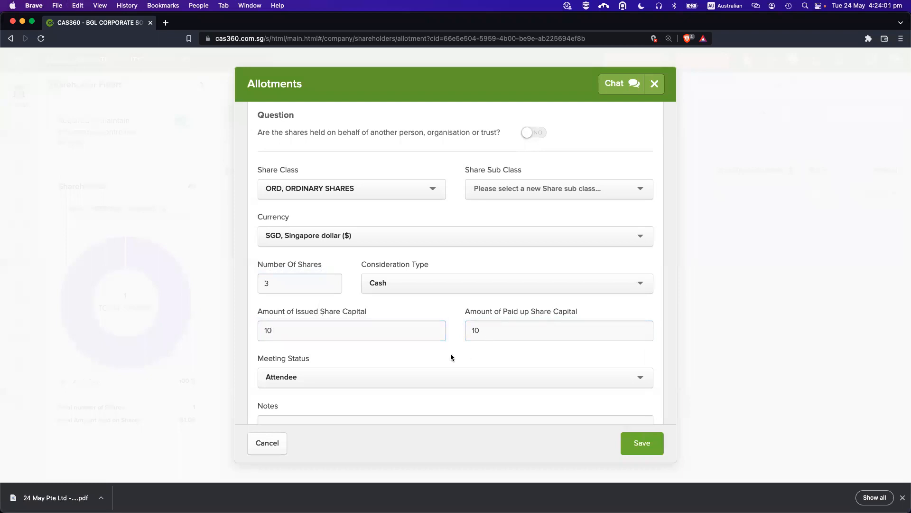
# Change paid-up share capital from 10 to 6, keep issued at 10, and save the allotment.
pyautogui.scroll(-1, 514, 352)
pyautogui.scroll(-1, 516, 357)
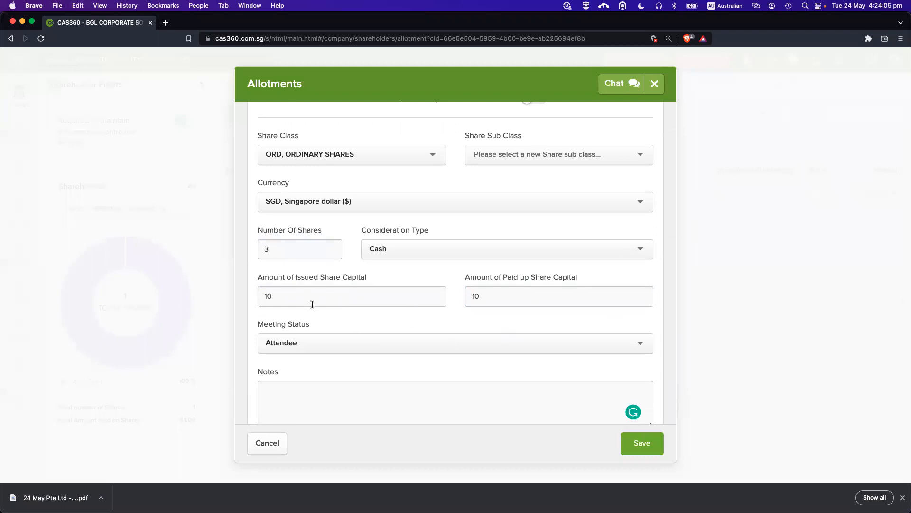
pyautogui.scroll(-1, 380, 327)
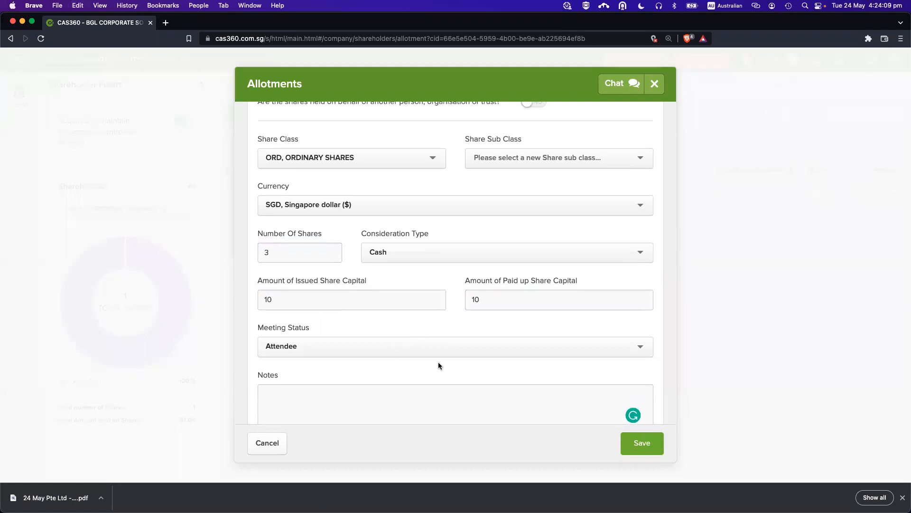
pyautogui.scroll(1, 438, 361)
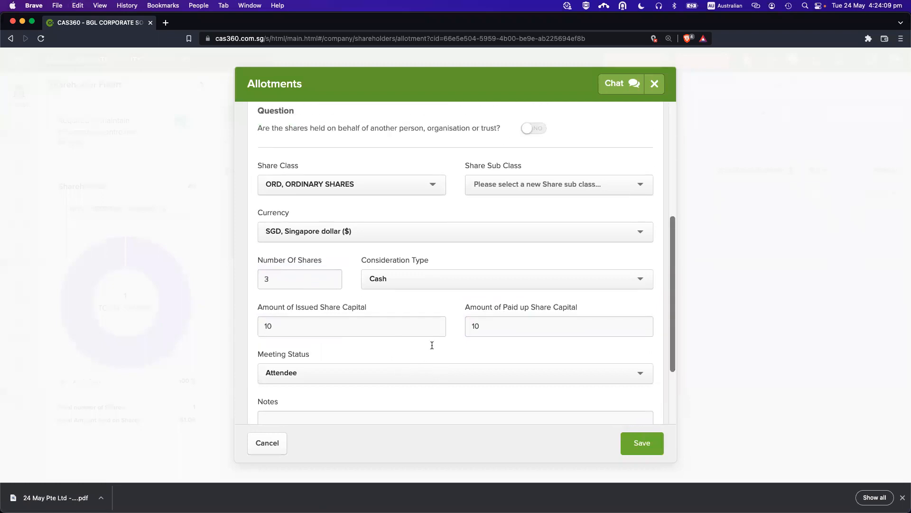
pyautogui.click(493, 325)
pyautogui.press('BackSpace')
pyautogui.press('BackSpace')
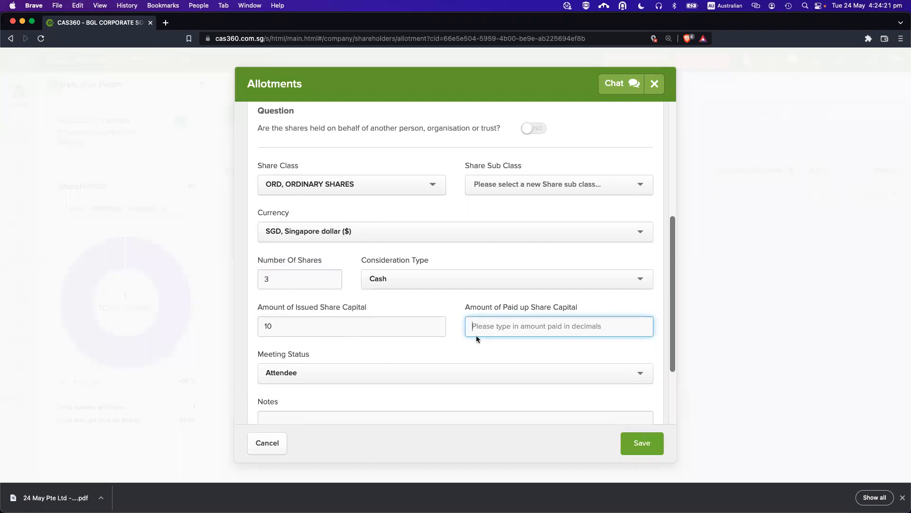
pyautogui.write('6')
pyautogui.click(413, 333)
pyautogui.click(551, 332)
pyautogui.click(396, 331)
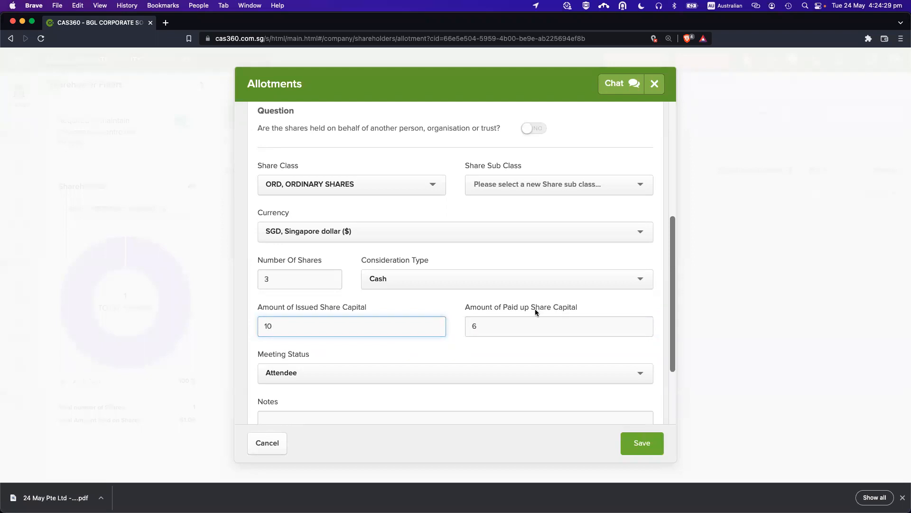
pyautogui.click(533, 326)
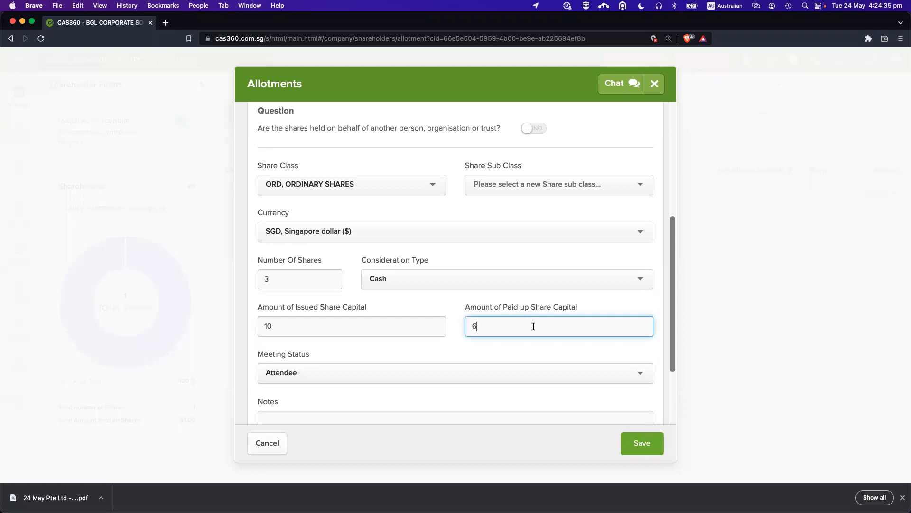
pyautogui.scroll(-2, 511, 342)
pyautogui.click(636, 442)
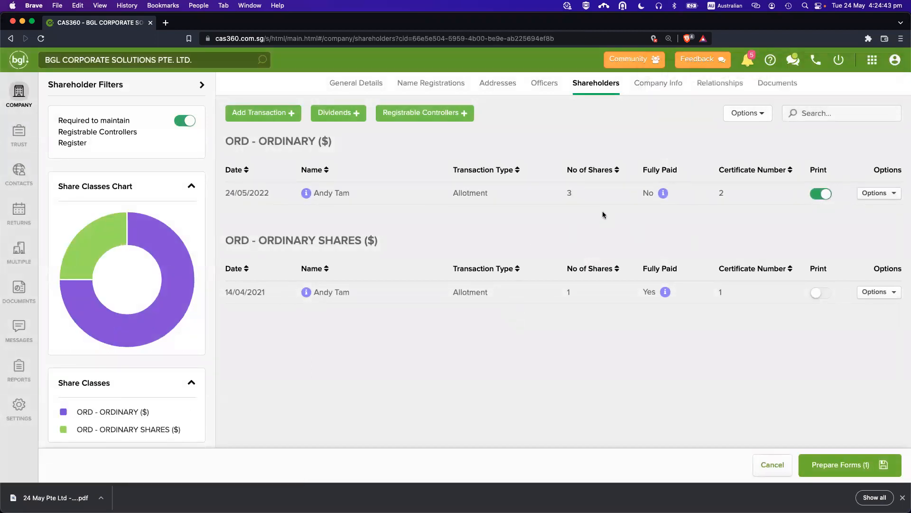
# Confirm the 24/05/2022 allotment is $6 paid, $4 unpaid, and switch off its Print toggle.
pyautogui.moveTo(642, 169); pyautogui.dragTo(693, 191)
pyautogui.click(692, 191)
pyautogui.moveTo(643, 195); pyautogui.dragTo(648, 196)
pyautogui.click(678, 190)
pyautogui.moveTo(662, 195)
pyautogui.moveTo(665, 294)
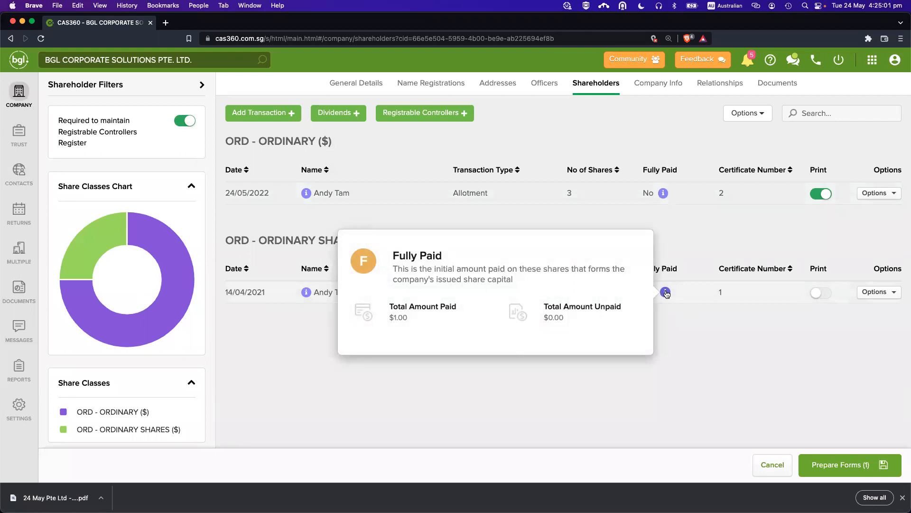
pyautogui.click(821, 194)
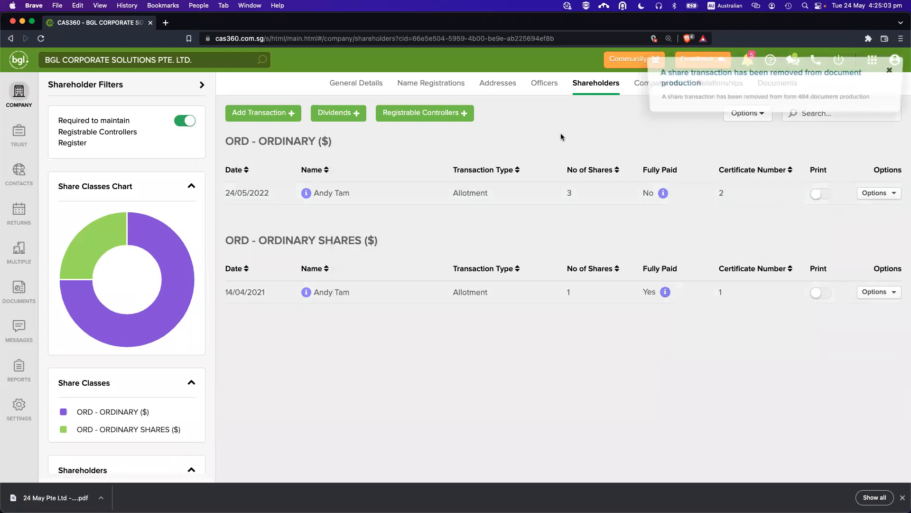
pyautogui.click(265, 119)
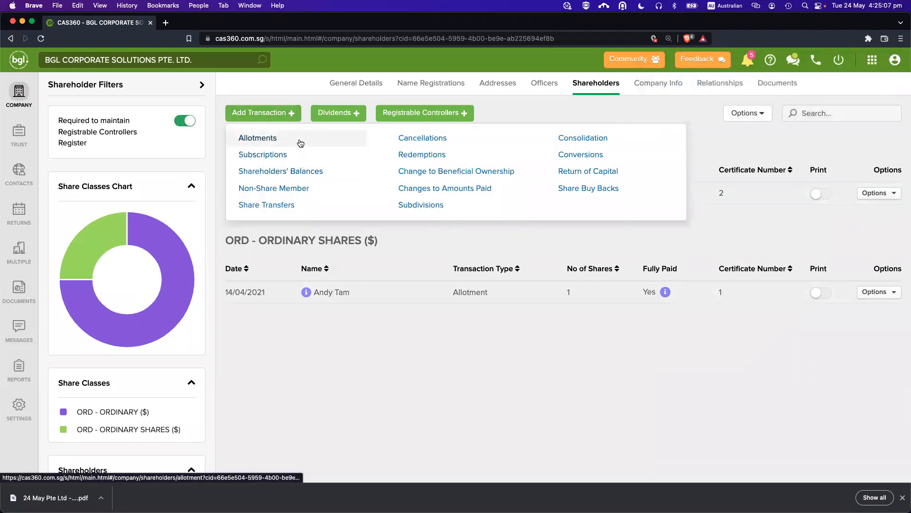
# Start a share transfer of ordinary shares from the existing shareholder to another contact.
pyautogui.click(299, 205)
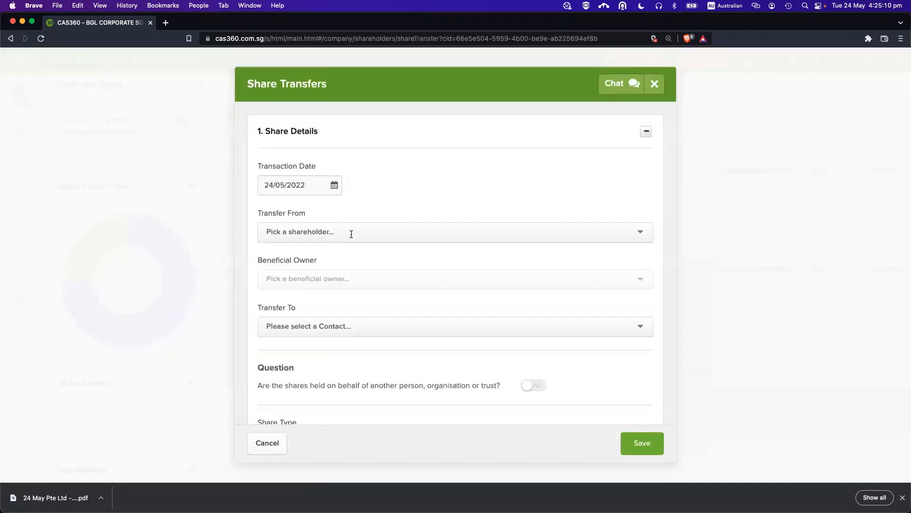
pyautogui.click(348, 233)
pyautogui.click(343, 250)
pyautogui.scroll(-3, 369, 278)
pyautogui.click(354, 249)
pyautogui.write('an')
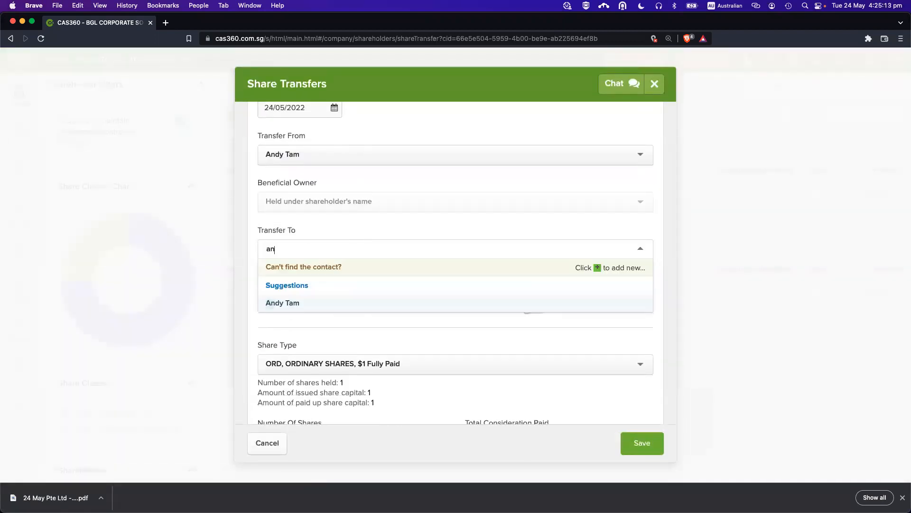
pyautogui.write('na')
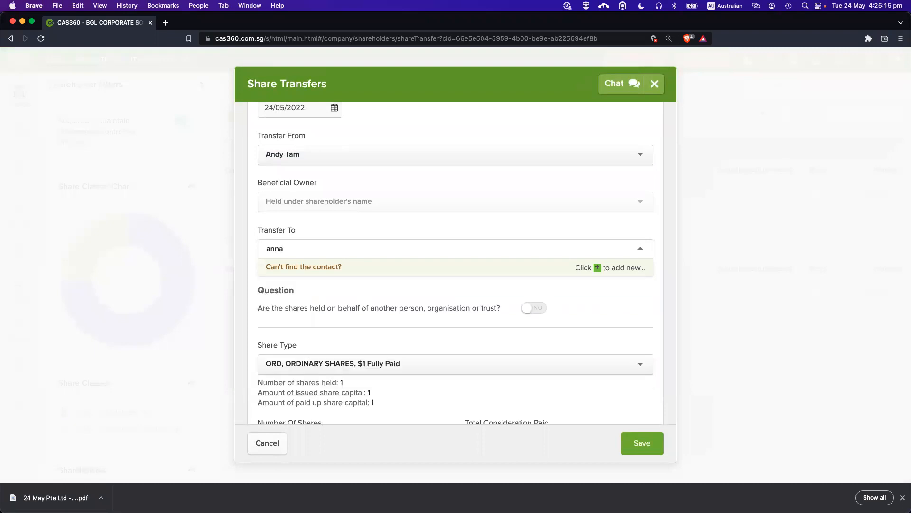
pyautogui.click(314, 284)
pyautogui.scroll(-5, 383, 289)
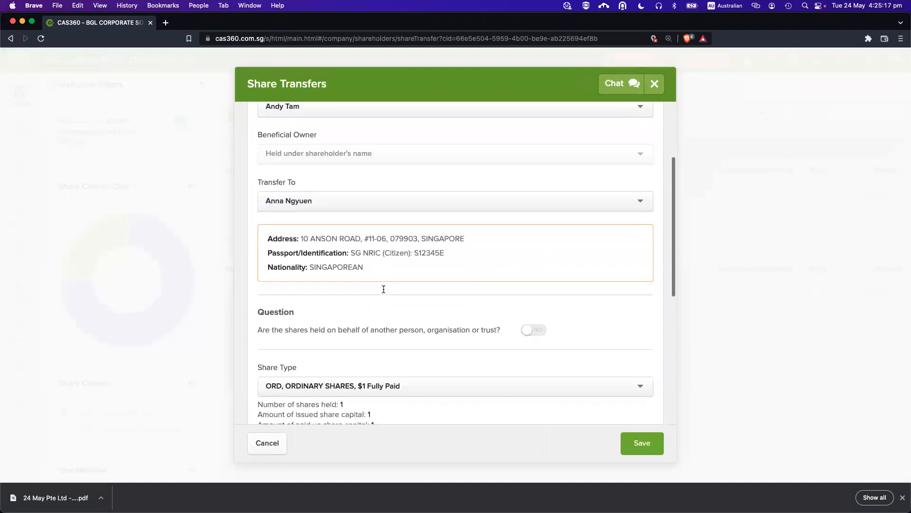
pyautogui.scroll(-3, 383, 292)
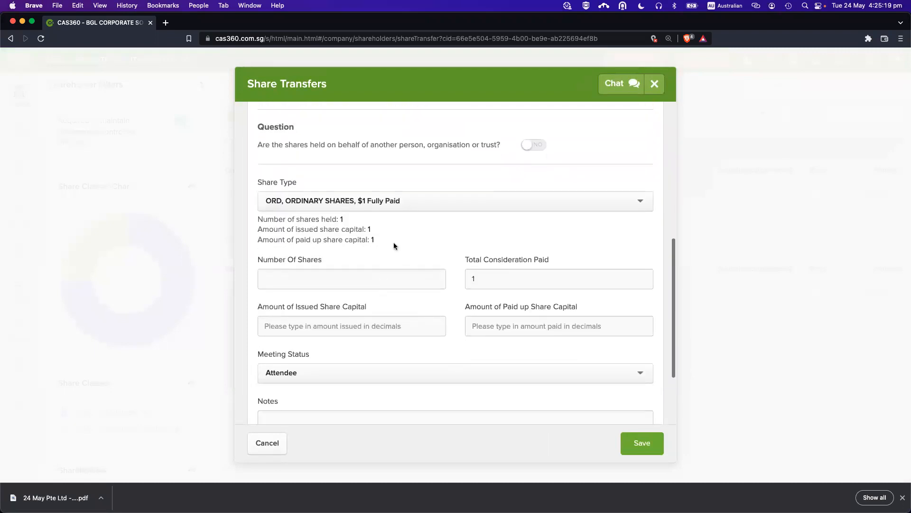
pyautogui.scroll(1, 389, 228)
pyautogui.click(383, 207)
pyautogui.click(383, 211)
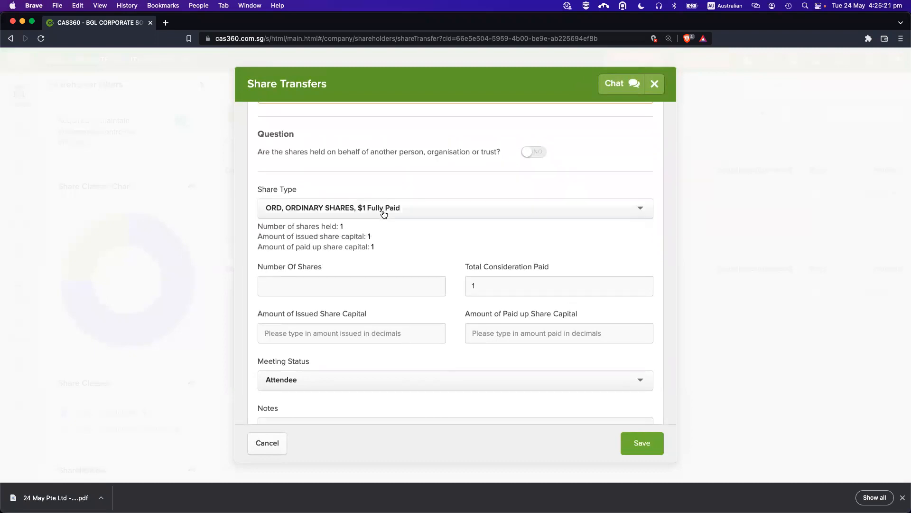
# Enter 1 share with issued and paid-up share capital of 1, and save the transfer.
pyautogui.scroll(3, 383, 210)
pyautogui.scroll(2, 383, 210)
pyautogui.scroll(-3, 382, 212)
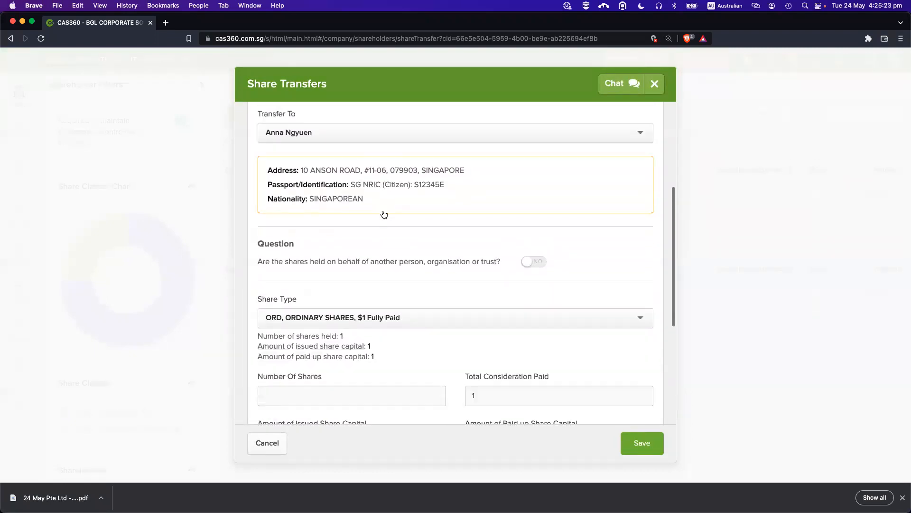
pyautogui.moveTo(380, 274); pyautogui.dragTo(291, 262)
pyautogui.click(311, 262)
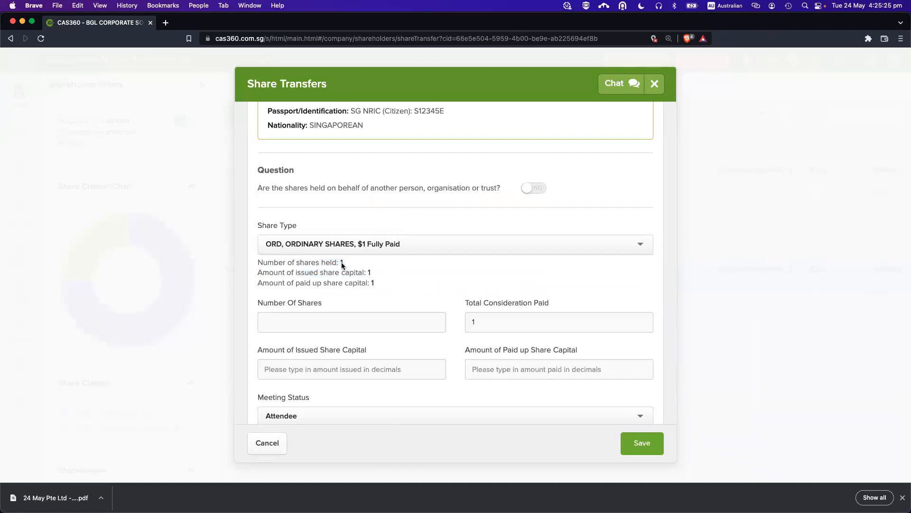
pyautogui.scroll(1, 344, 266)
pyautogui.scroll(3, 351, 258)
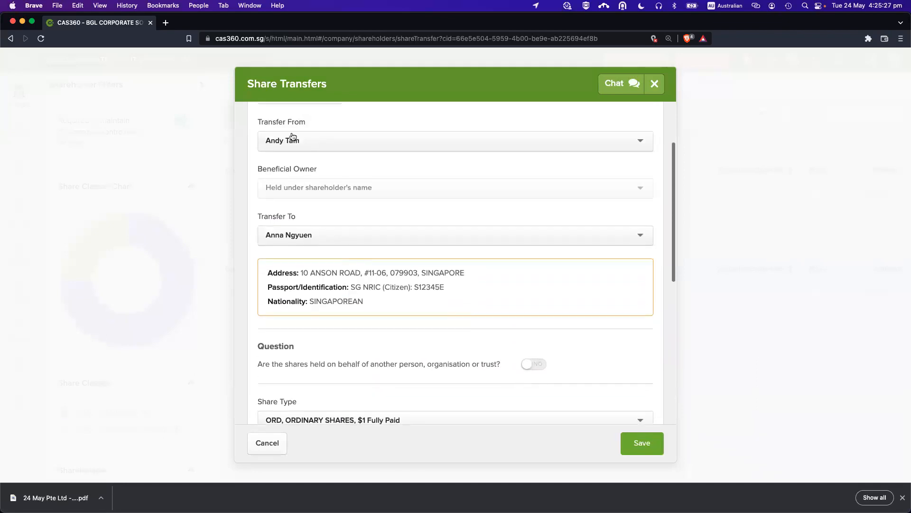
pyautogui.scroll(-2, 378, 318)
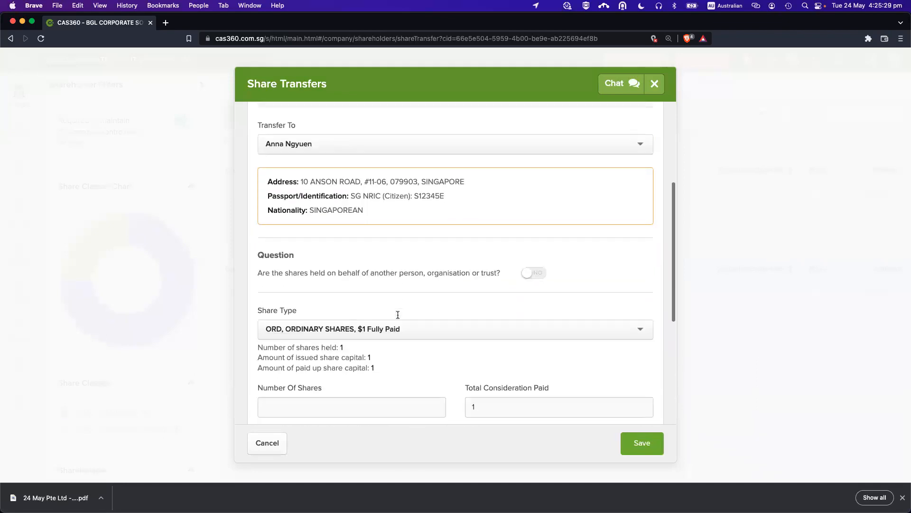
pyautogui.scroll(-1, 376, 365)
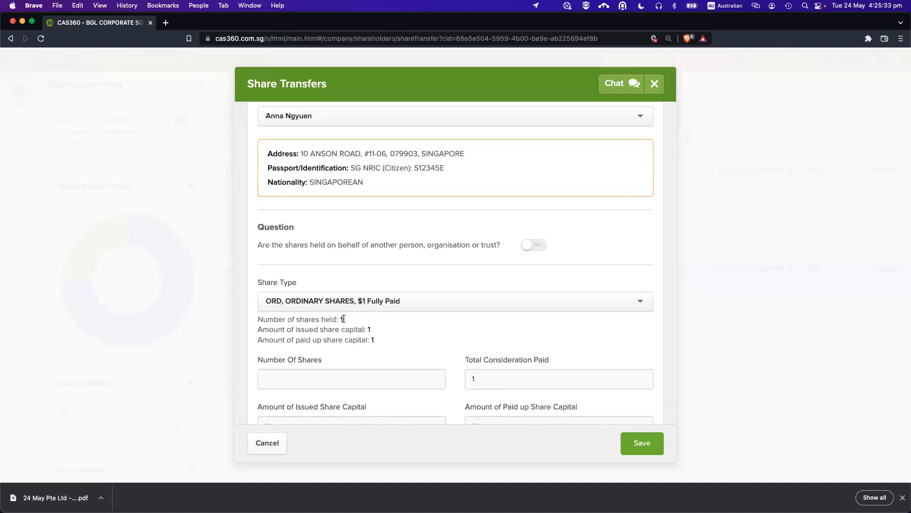
pyautogui.scroll(-1, 364, 375)
pyautogui.write('1')
pyautogui.click(357, 378)
pyautogui.write('1')
pyautogui.click(493, 381)
pyautogui.write('1')
pyautogui.click(524, 333)
pyautogui.scroll(-2, 525, 333)
pyautogui.click(642, 442)
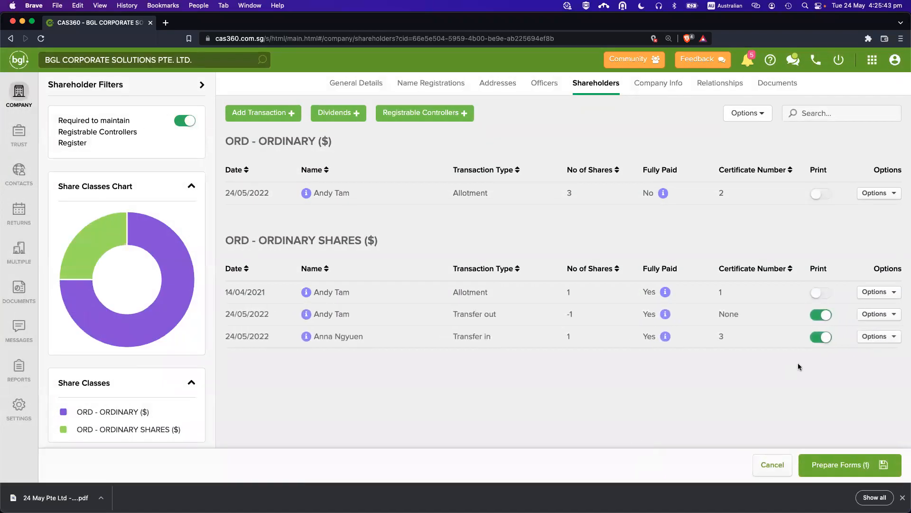
# Cancel the pending form preparation and save the current register of members as a PDF.
pyautogui.click(773, 465)
pyautogui.click(743, 116)
pyautogui.click(727, 136)
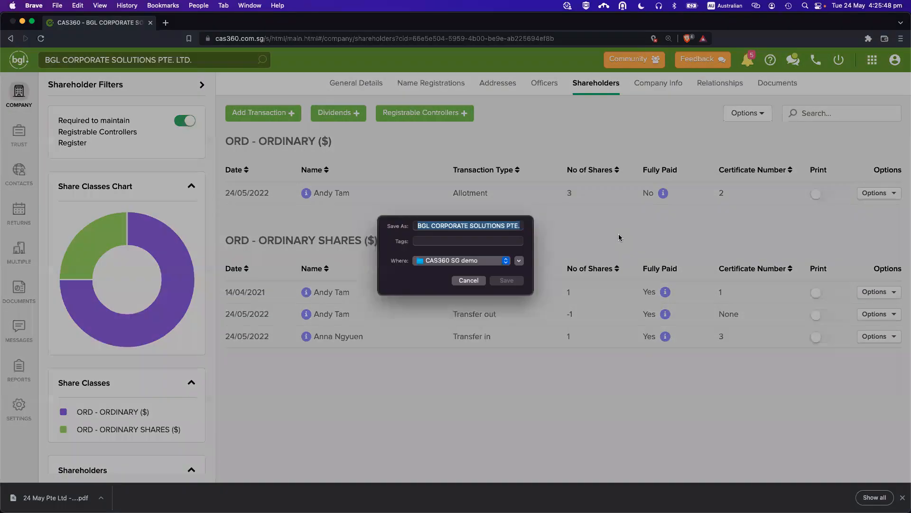
pyautogui.press('Return')
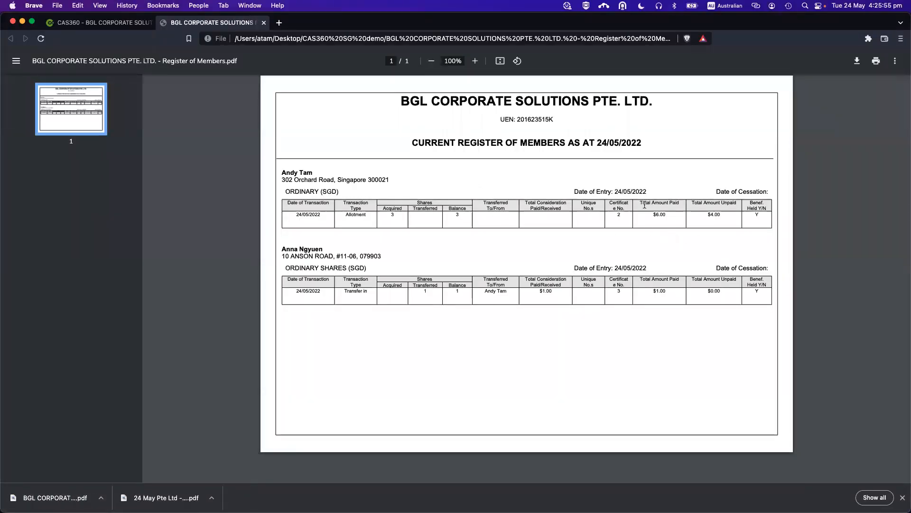
# Check the Total Amount Paid column in the Register of Members PDF, then close it.
pyautogui.moveTo(640, 203); pyautogui.dragTo(680, 203)
pyautogui.click(695, 200)
pyautogui.press('super+w')
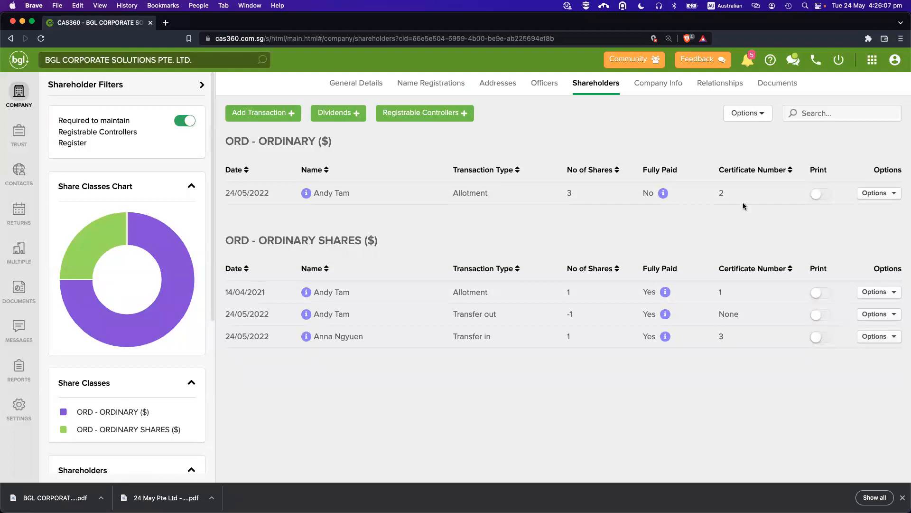
# Delete the 24/05/2022 transfer in and transfer out entries and dismiss the downloads bar.
pyautogui.click(887, 331)
pyautogui.click(854, 373)
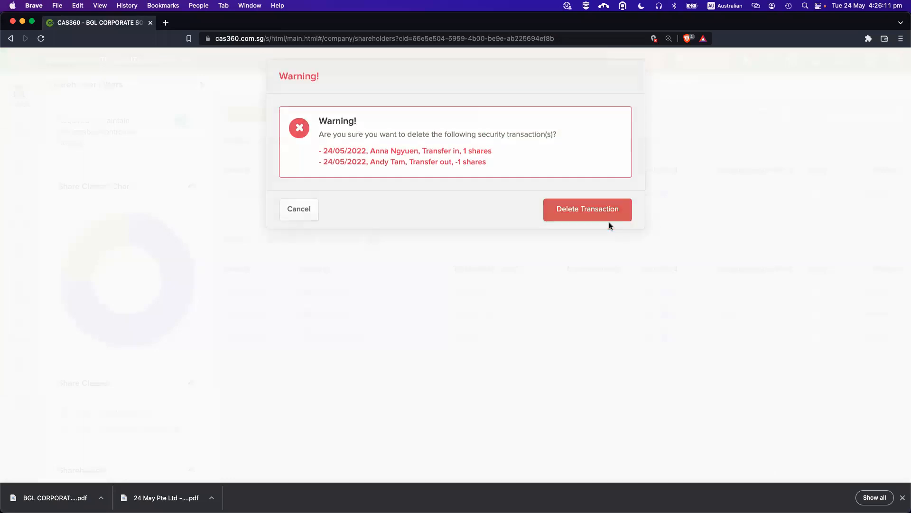
pyautogui.click(609, 221)
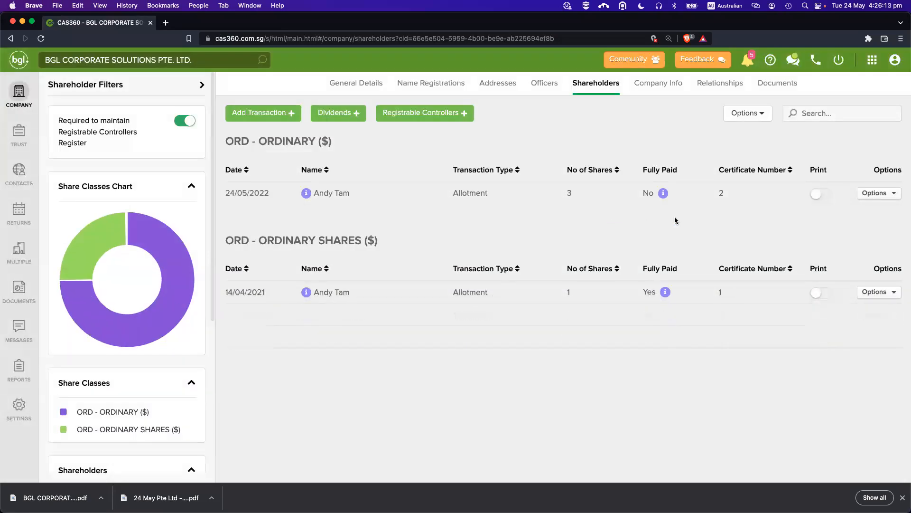
pyautogui.click(903, 497)
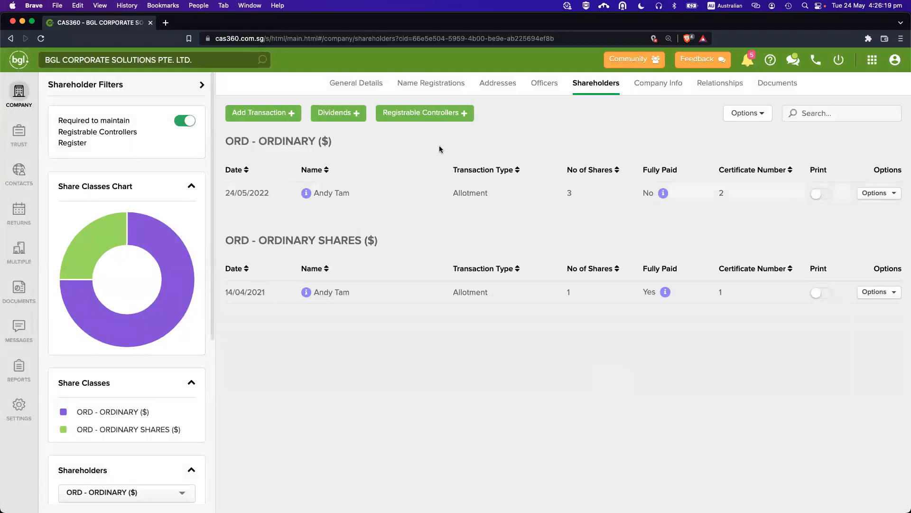
# Review the 24/05/2022 $100-per-share ordinary dividend unchanged and prepare its forms.
pyautogui.click(336, 116)
pyautogui.click(364, 152)
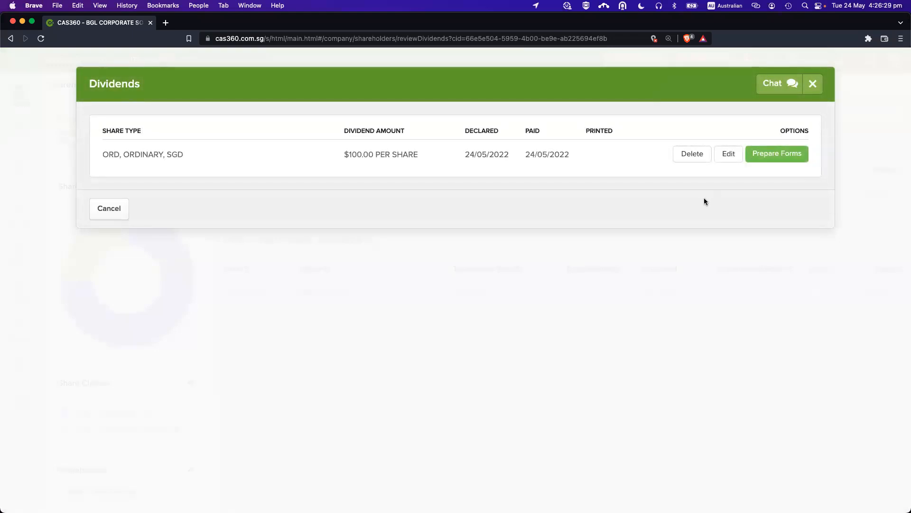
pyautogui.click(720, 161)
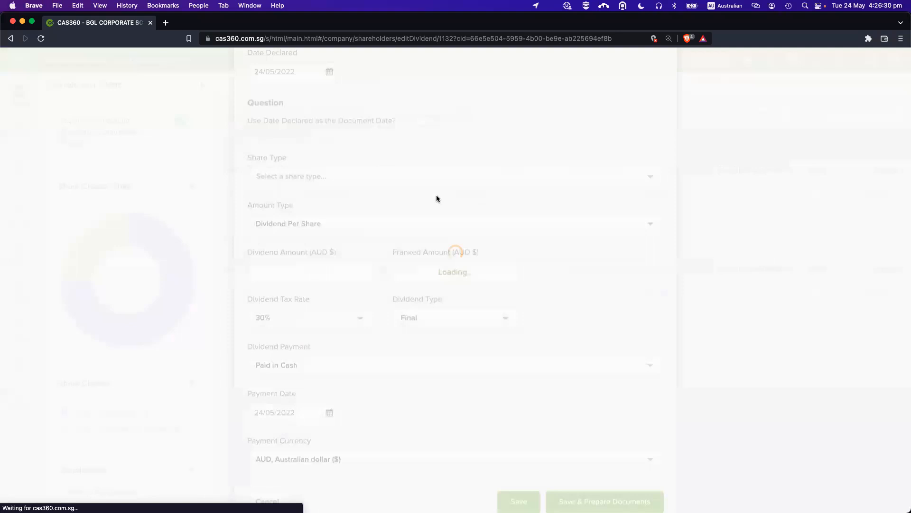
pyautogui.scroll(-3, 466, 340)
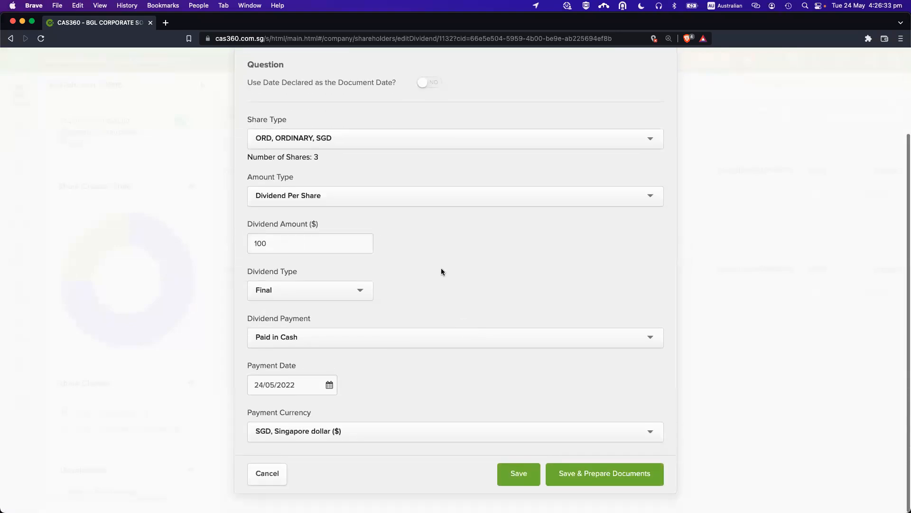
pyautogui.scroll(1, 441, 269)
pyautogui.press('Escape')
pyautogui.click(342, 119)
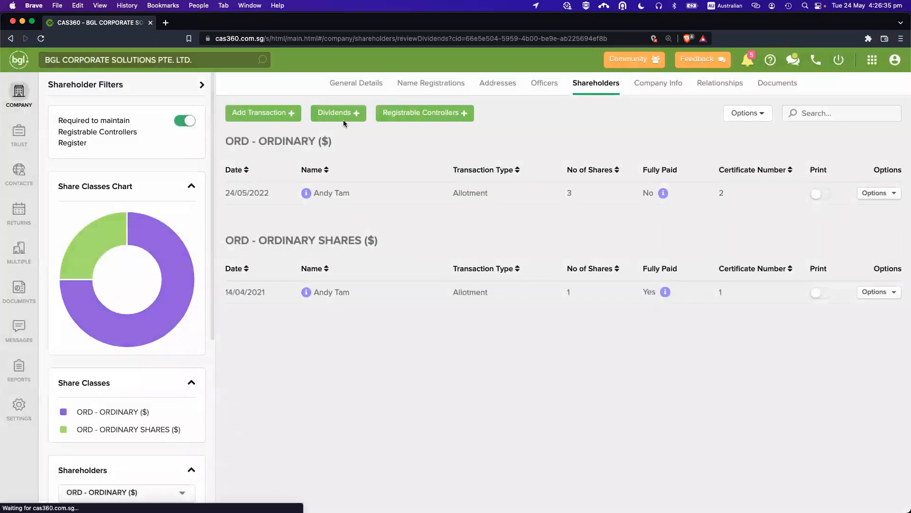
pyautogui.click(750, 151)
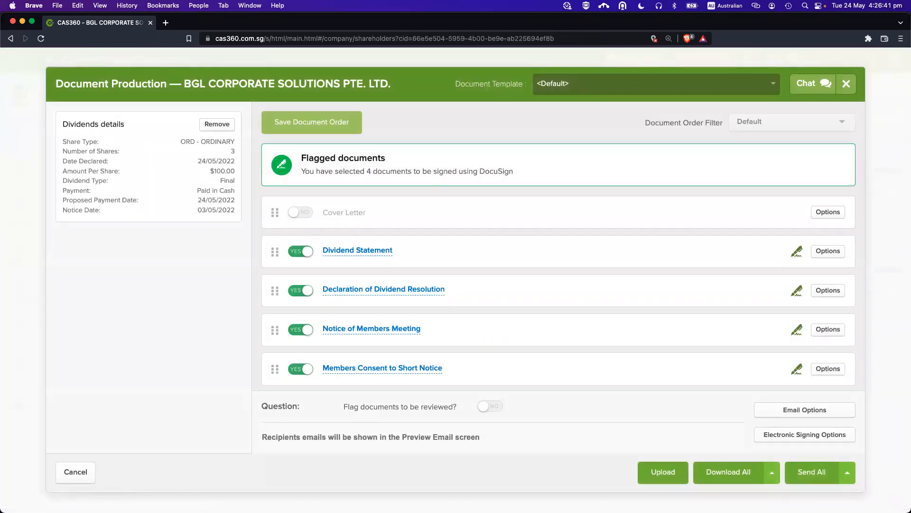
# Preview and close the Declaration of Dividend Resolution, then open the Dividend Statement.
pyautogui.click(386, 254)
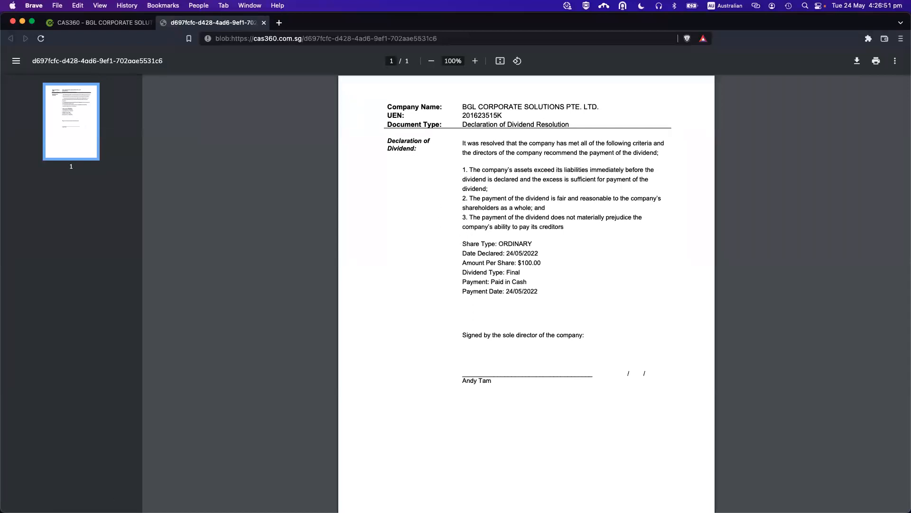
pyautogui.press('super+w')
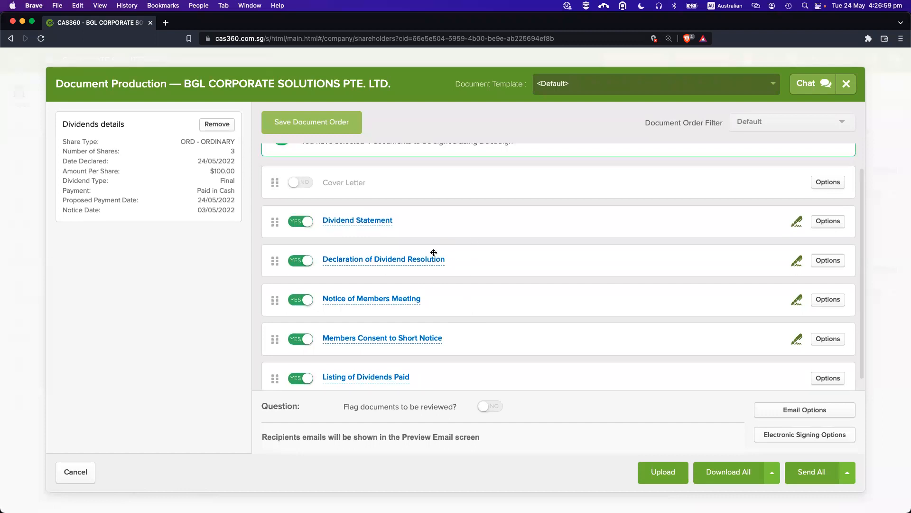
pyautogui.scroll(-1, 439, 259)
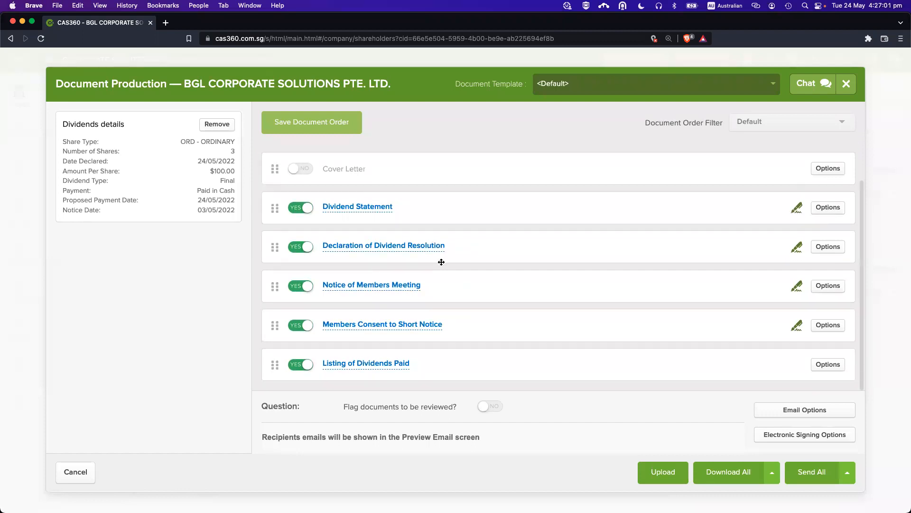
pyautogui.scroll(1, 451, 266)
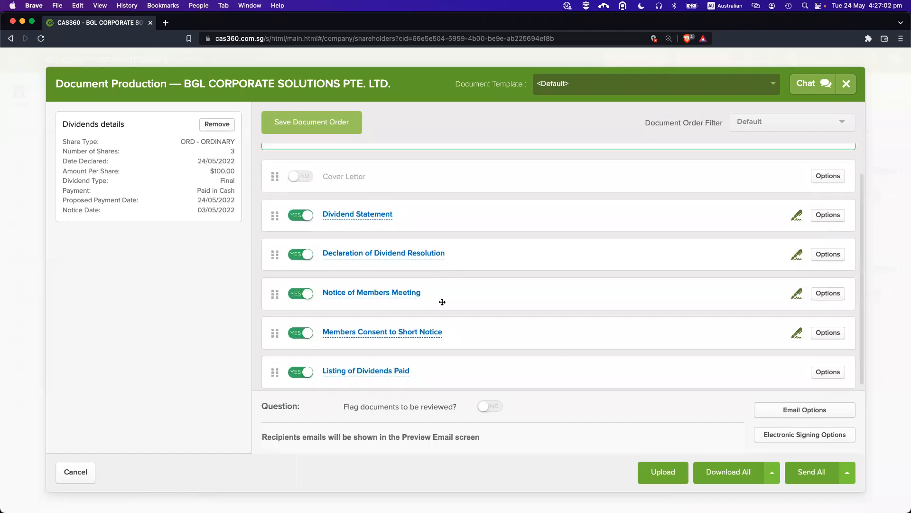
pyautogui.click(375, 215)
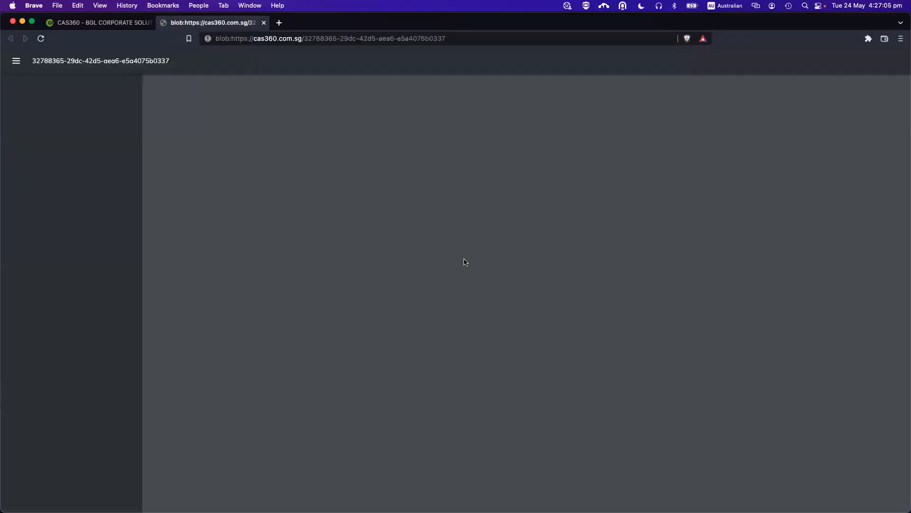
# Scroll through the Dividend Statement PDF for 3 shares totalling $300.00.
pyautogui.scroll(-1, 488, 292)
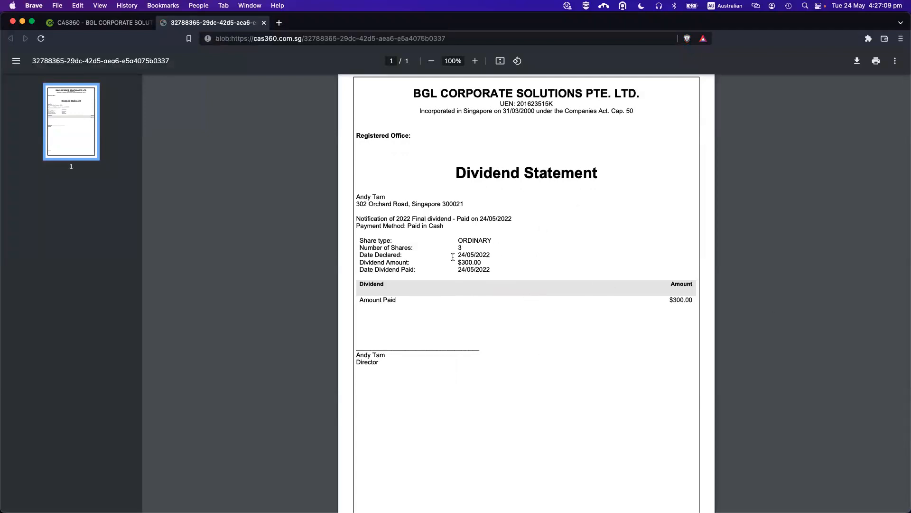
pyautogui.scroll(1, 495, 274)
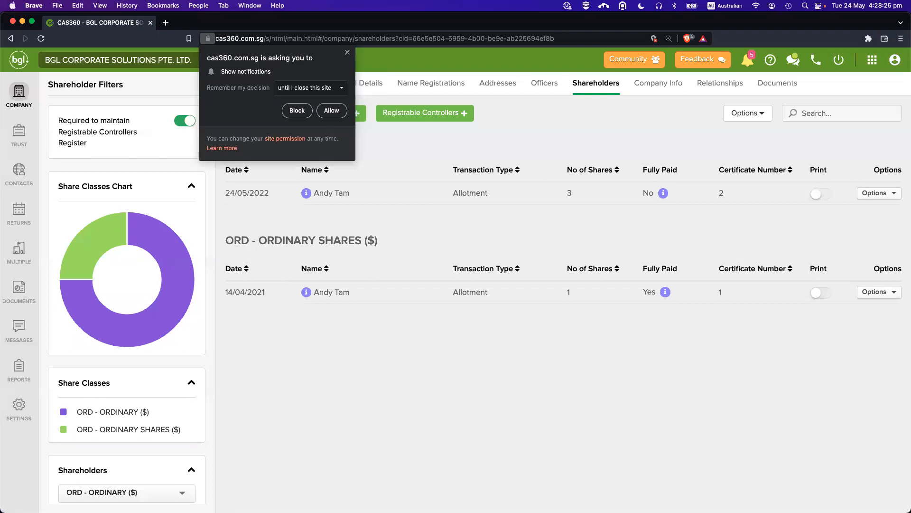
# Dismiss the site notification prompt and view the company's current registrable controllers.
pyautogui.click(347, 52)
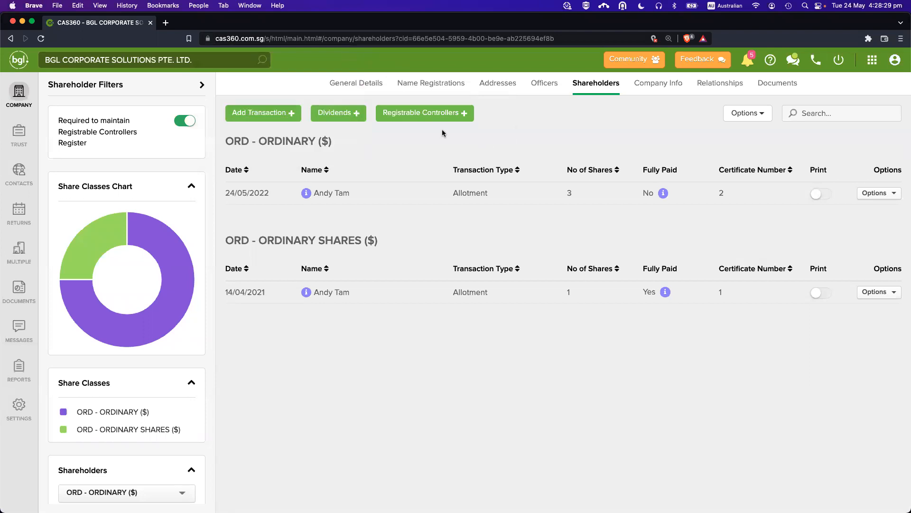
pyautogui.click(445, 116)
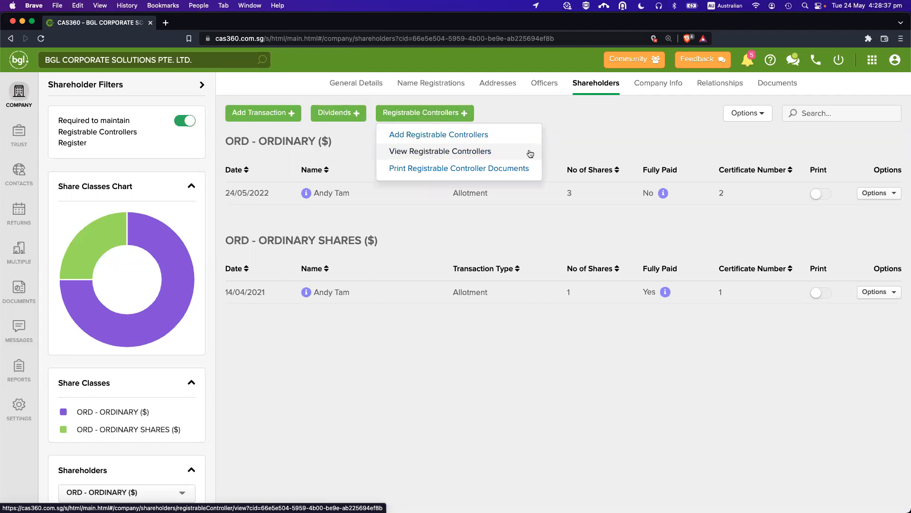
pyautogui.moveTo(439, 119)
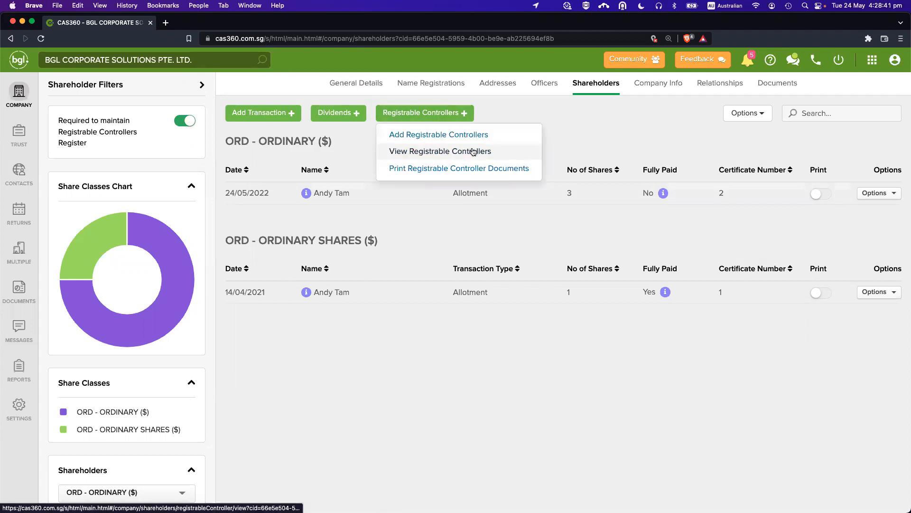
pyautogui.click(487, 152)
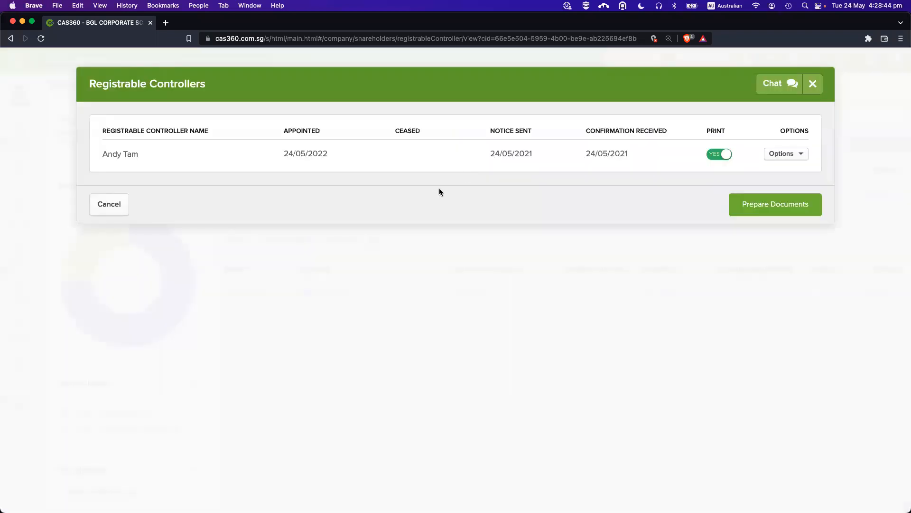
# Begin a new registrable controller entry with Appointed status, then reload the page.
pyautogui.click(422, 111)
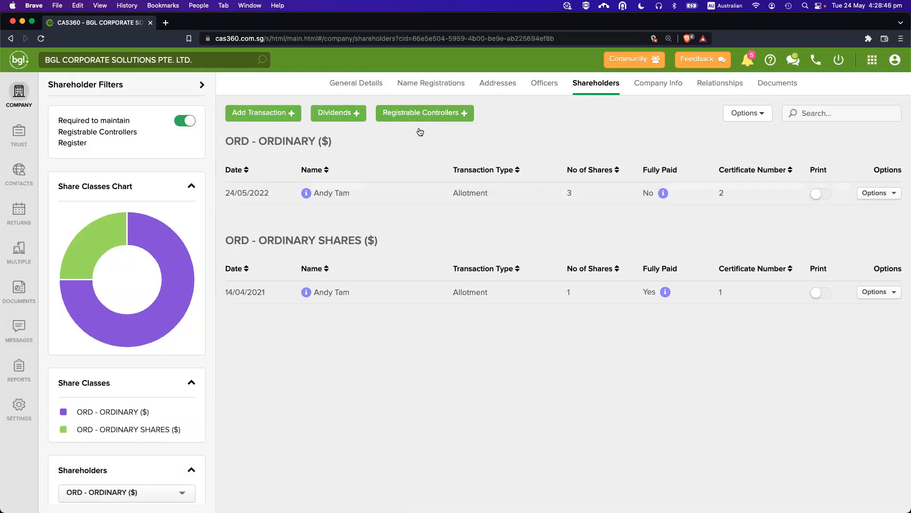
pyautogui.click(419, 131)
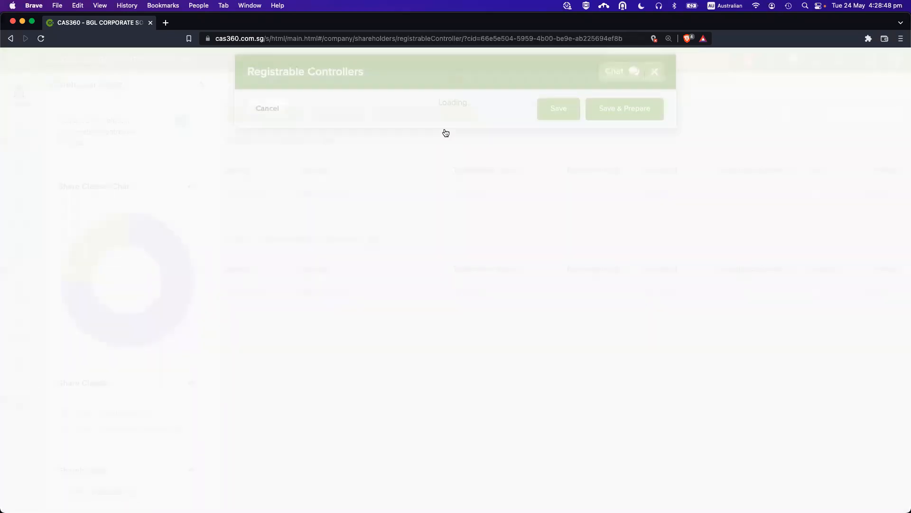
pyautogui.click(341, 174)
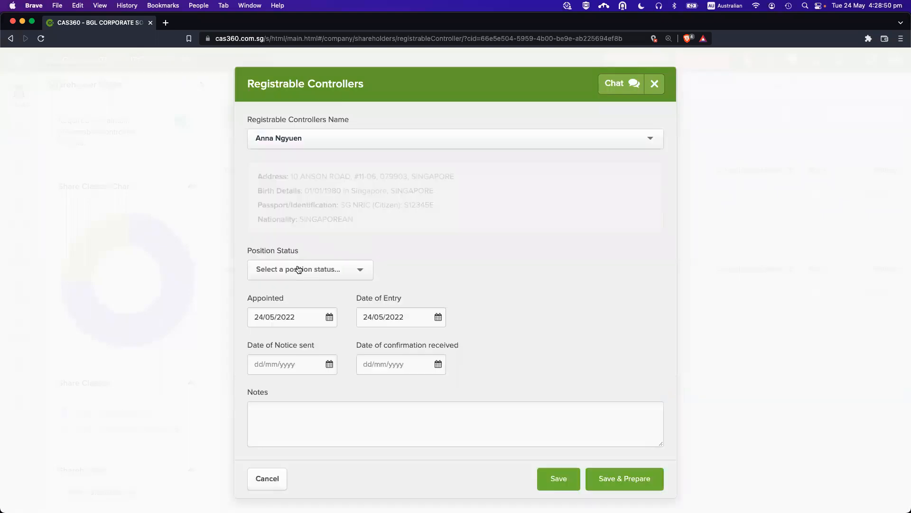
pyautogui.click(298, 266)
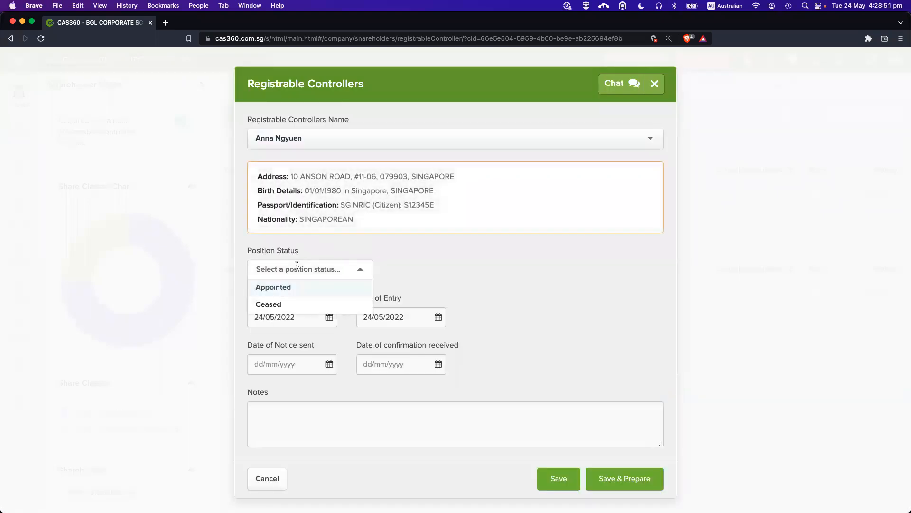
pyautogui.click(297, 287)
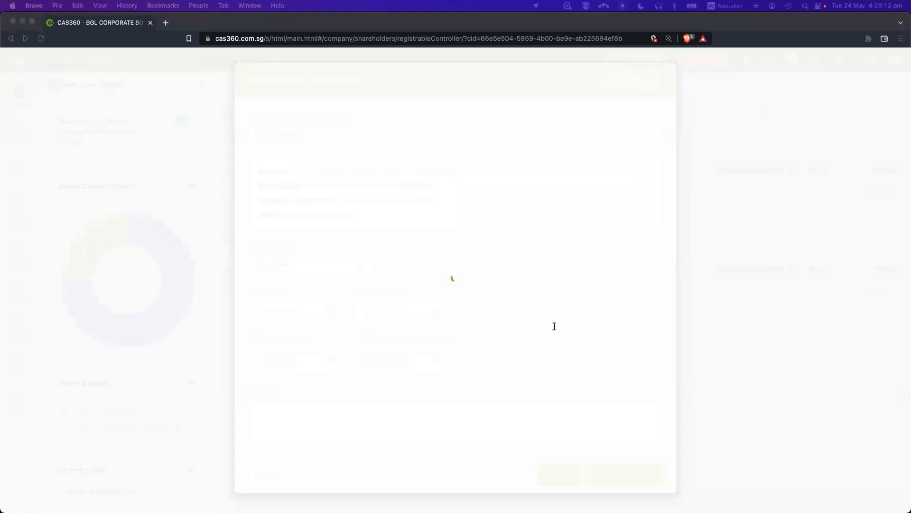
pyautogui.click(526, 320)
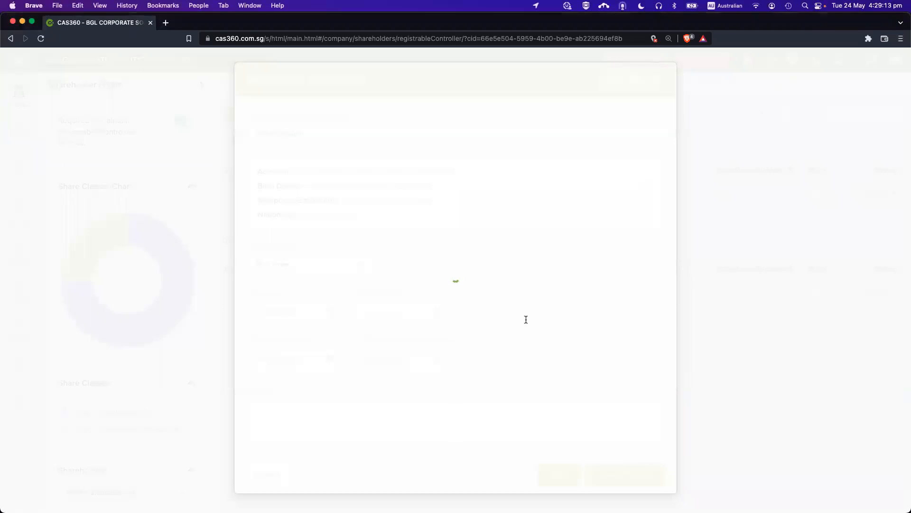
pyautogui.press('super+r')
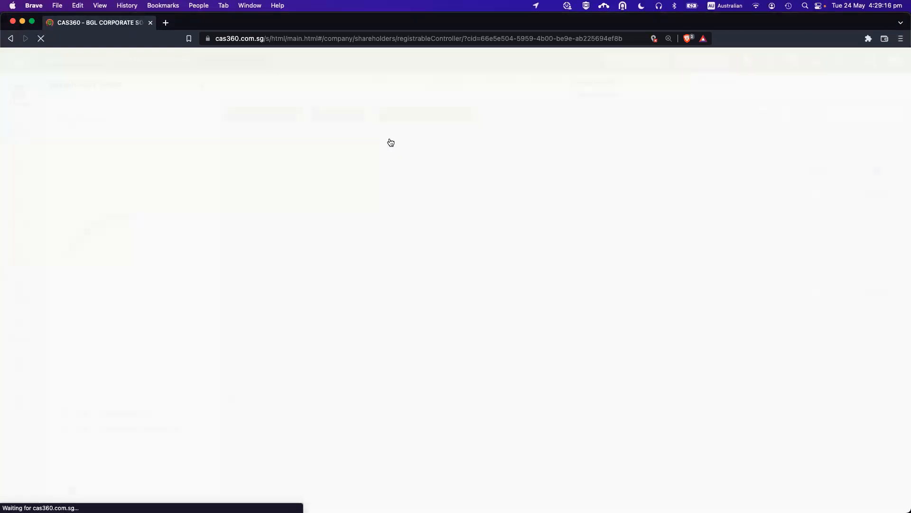
# Add the second controller as Appointed, with appointed and entry dates 24/05/2020.
pyautogui.click(391, 142)
pyautogui.click(346, 177)
pyautogui.click(295, 265)
pyautogui.click(294, 288)
pyautogui.tripleClick(299, 317)
pyautogui.write('24/05/2020')
pyautogui.click(389, 318)
pyautogui.press('super+a')
pyautogui.write('24/05/2020')
pyautogui.click(304, 376)
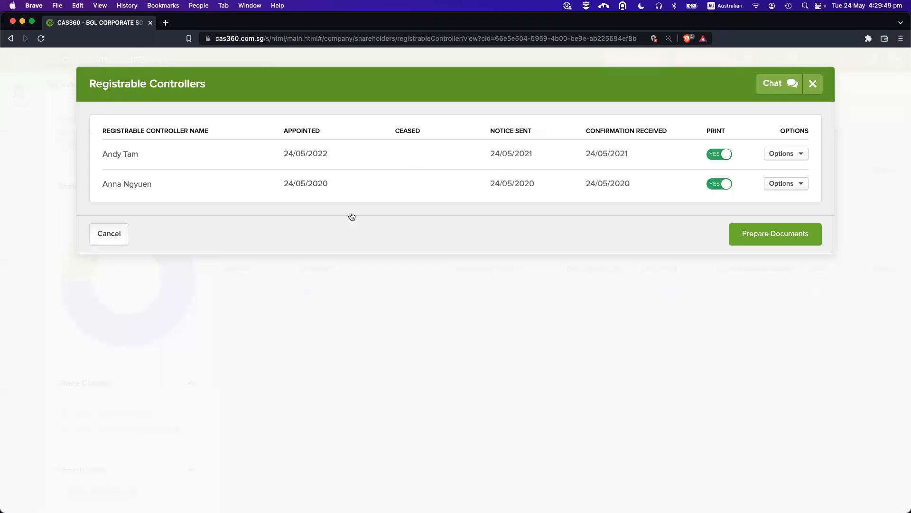
# Reload the controllers list and start a Re-appointment for the second controller.
pyautogui.press('super+r')
pyautogui.click(777, 187)
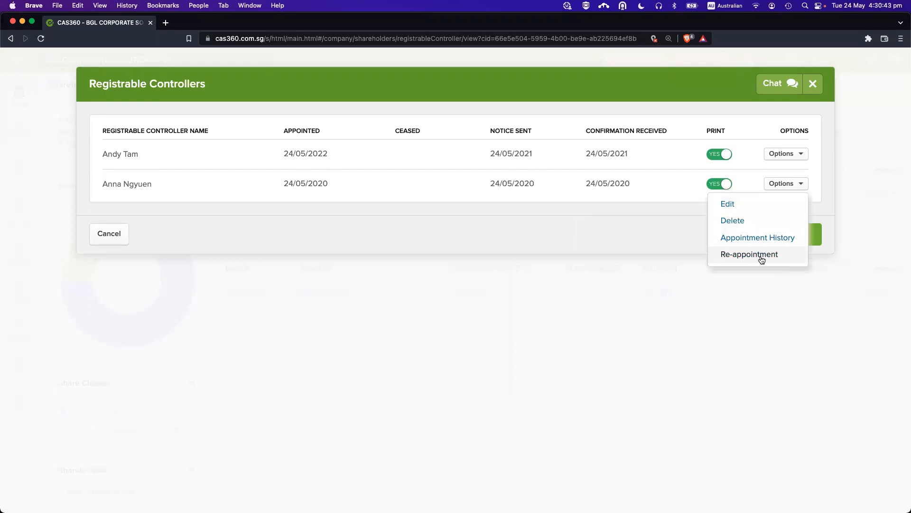
pyautogui.click(431, 224)
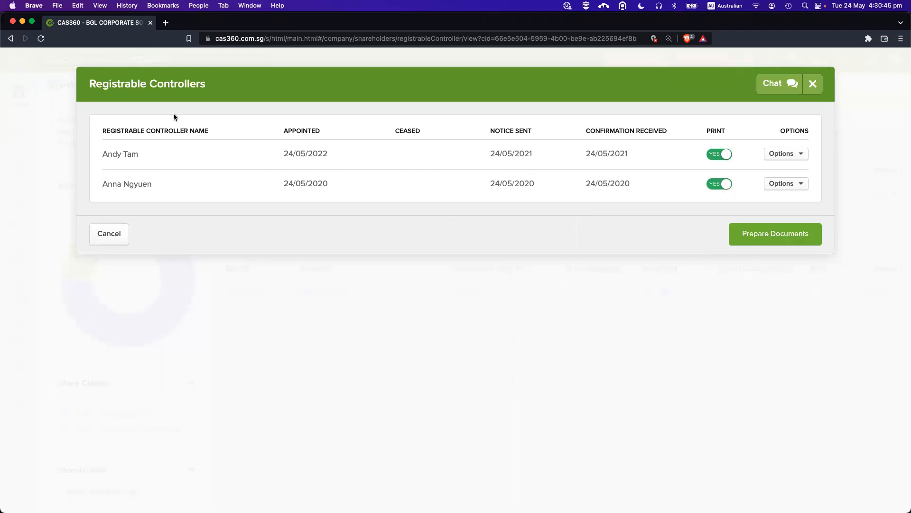
pyautogui.click(789, 185)
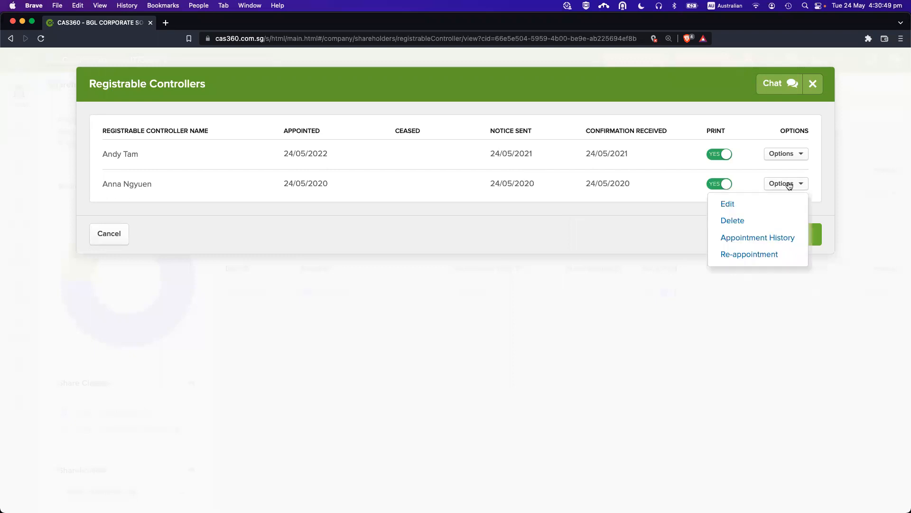
pyautogui.click(748, 261)
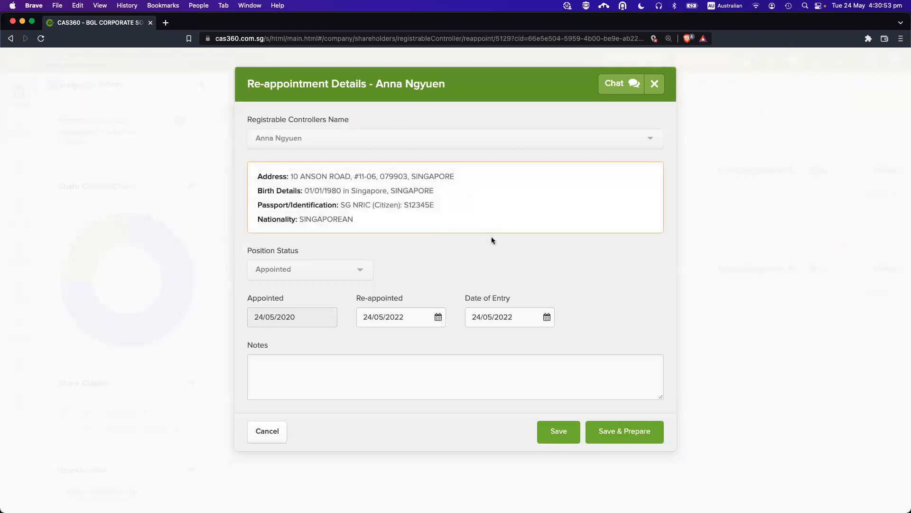
# Keep the re-appointed date at 24/05/2022 and save, preparing the controller documents.
pyautogui.moveTo(417, 315); pyautogui.dragTo(216, 317)
pyautogui.click(216, 317)
pyautogui.moveTo(410, 321); pyautogui.dragTo(294, 318)
pyautogui.click(305, 314)
pyautogui.click(416, 323)
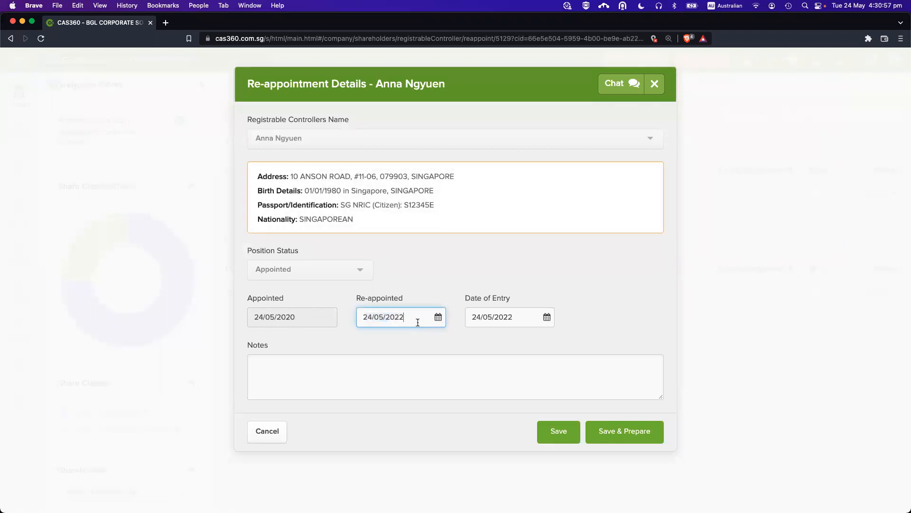
pyautogui.click(337, 362)
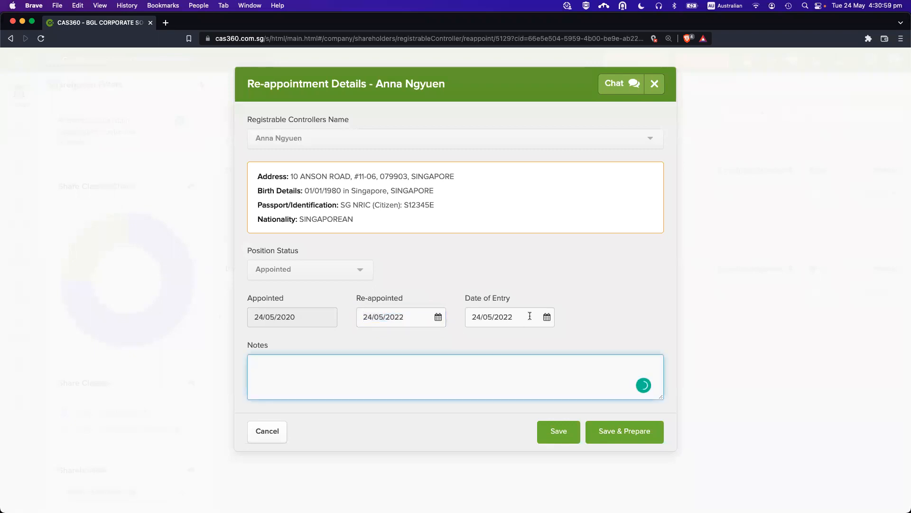
pyautogui.click(621, 436)
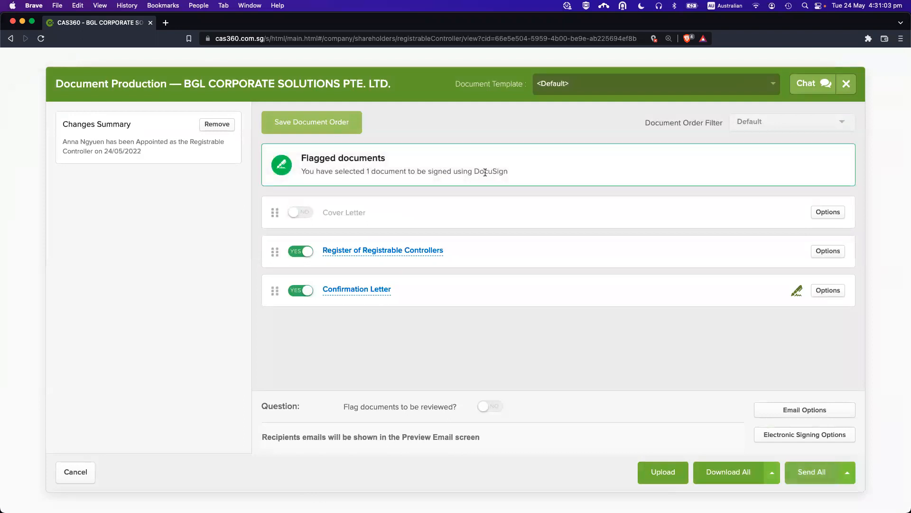
# Preview the Confirmation Letter, then save all prepared documents as a PDF in CAS360 SG demo.
pyautogui.click(360, 289)
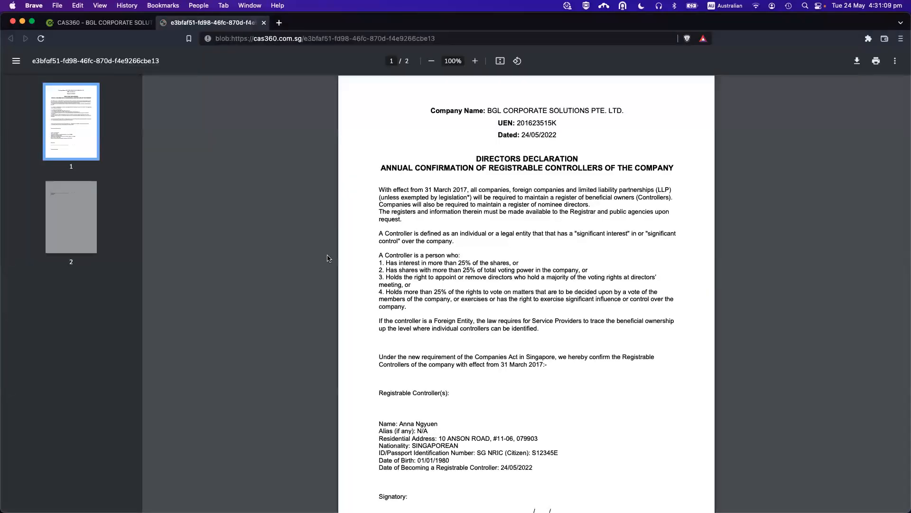
pyautogui.scroll(-5, 558, 264)
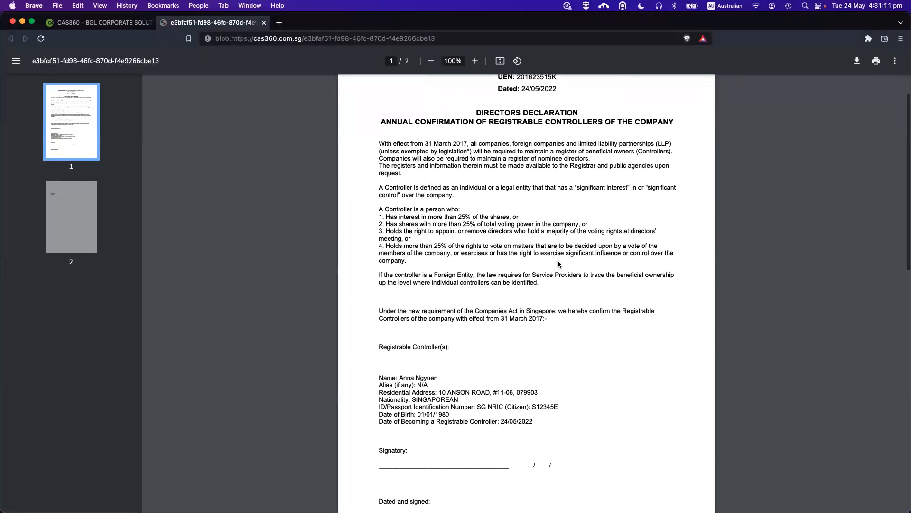
pyautogui.scroll(-8, 559, 263)
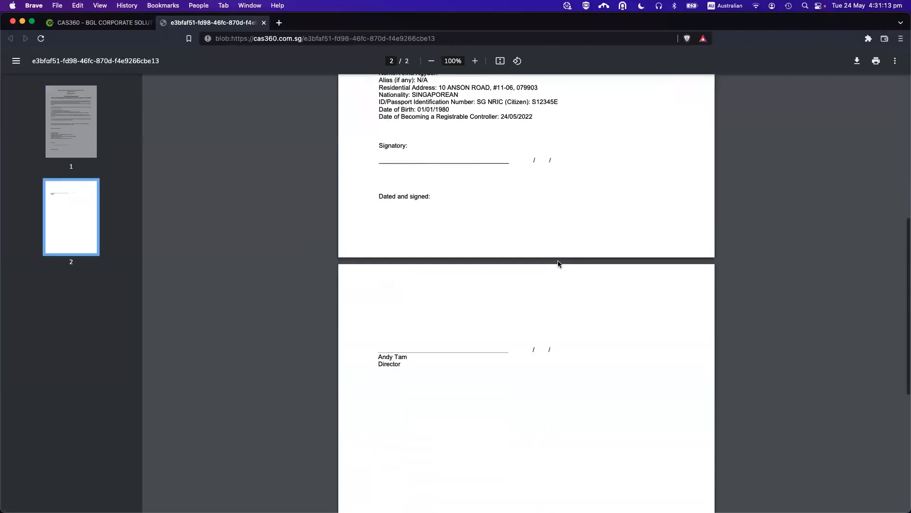
pyautogui.scroll(8, 558, 272)
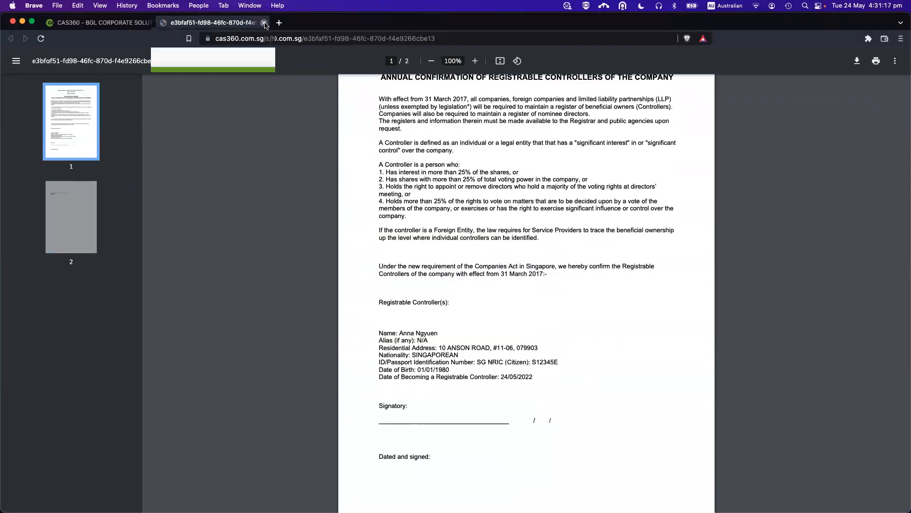
pyautogui.click(264, 23)
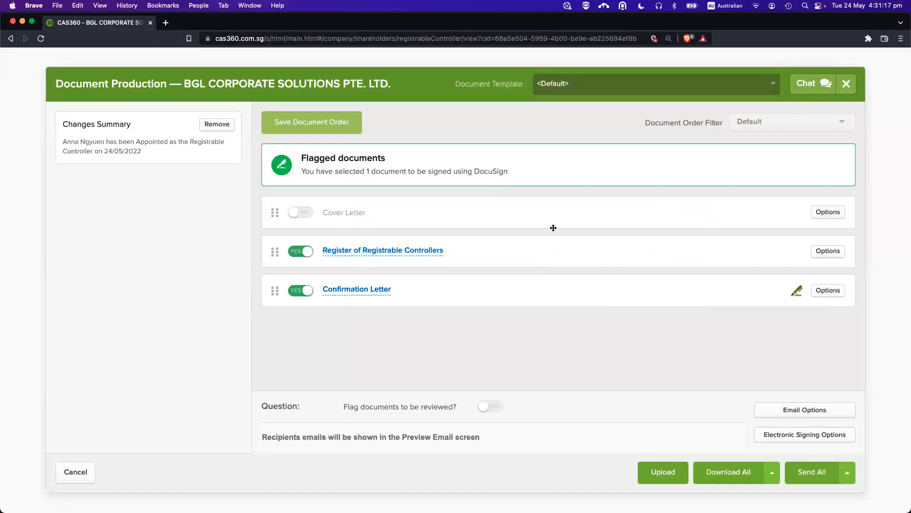
pyautogui.click(728, 471)
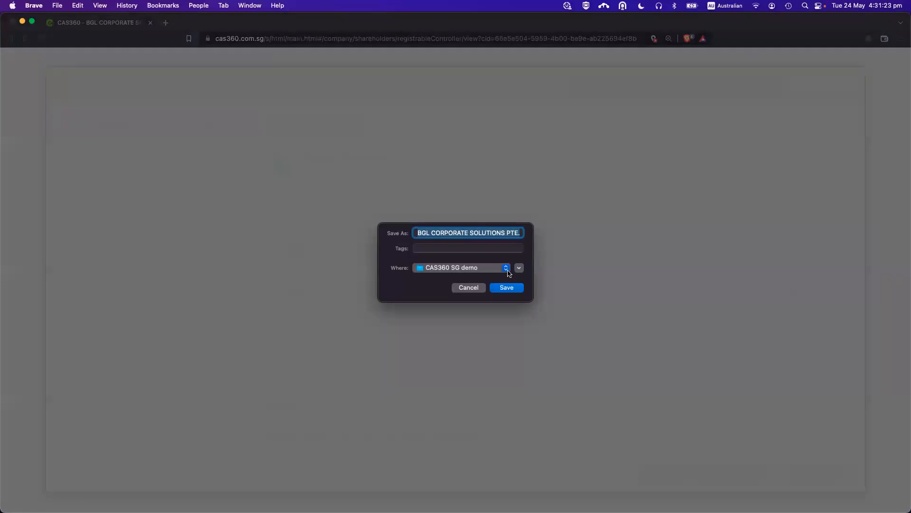
pyautogui.click(517, 288)
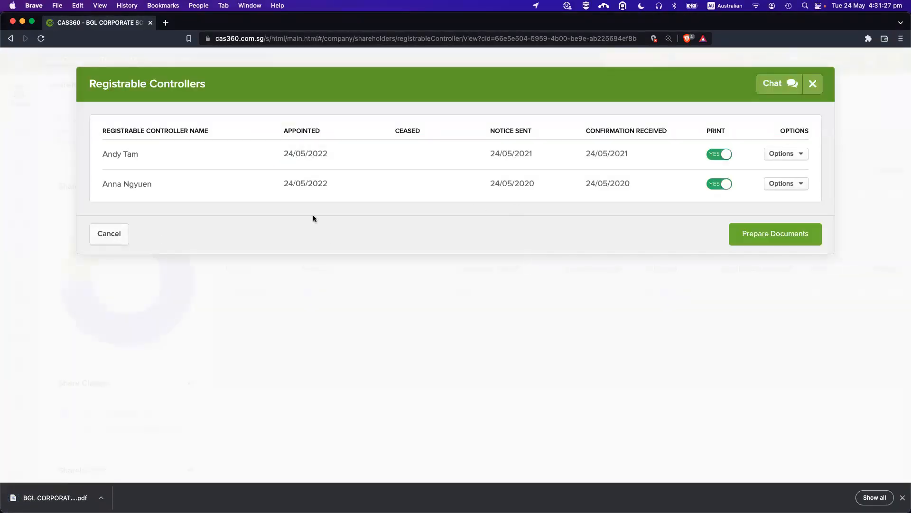
# Review the second controller's appointment history, then close it and the controllers register.
pyautogui.click(788, 184)
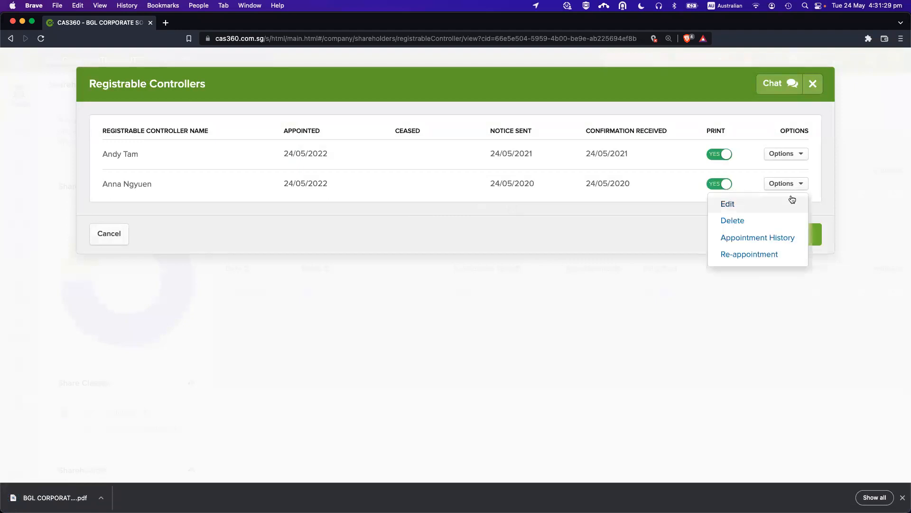
pyautogui.click(767, 242)
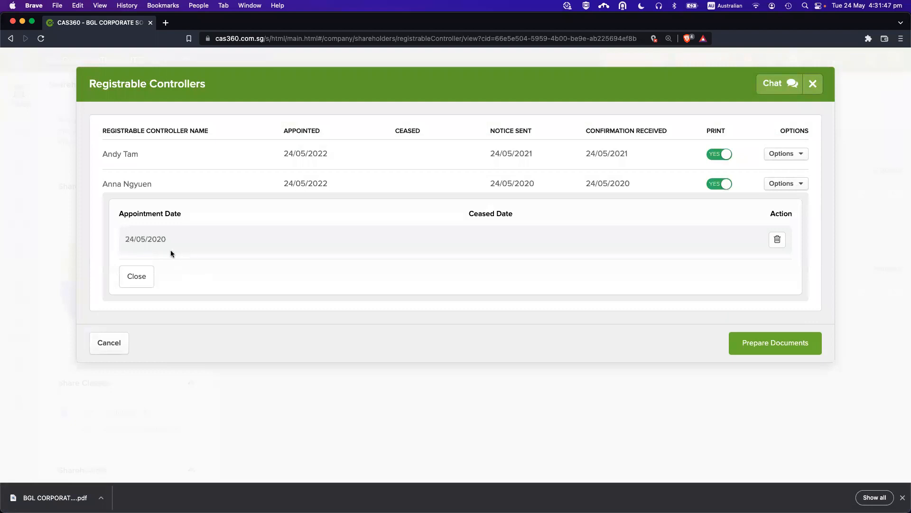
pyautogui.click(786, 186)
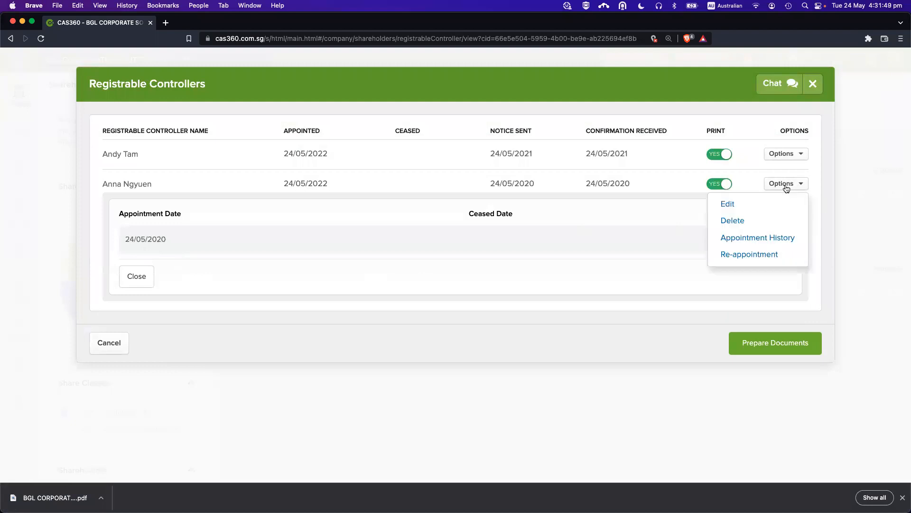
pyautogui.click(784, 187)
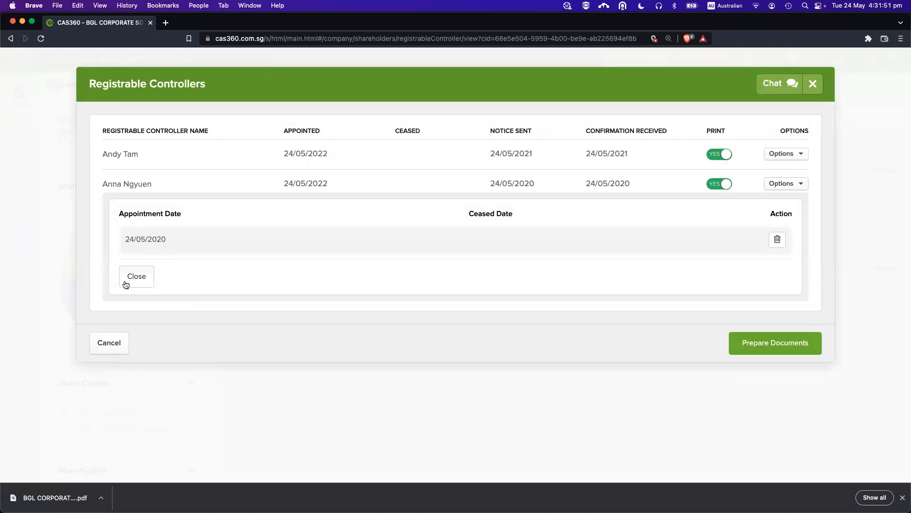
pyautogui.click(143, 280)
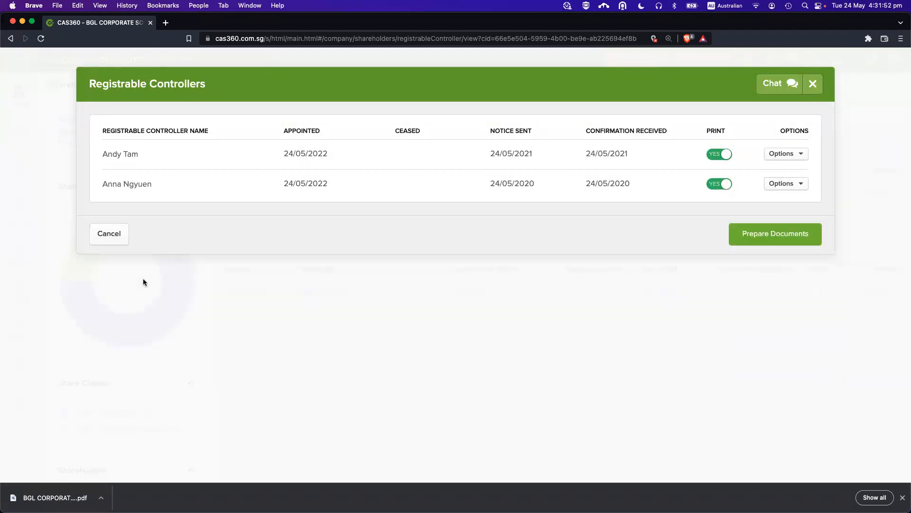
pyautogui.click(117, 236)
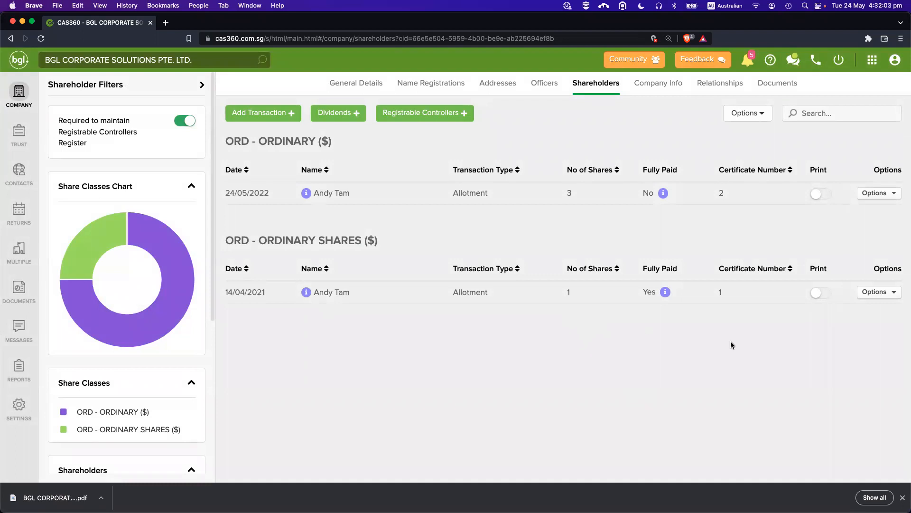
# On the Officers page, switch on Print for the sole director's appointment row.
pyautogui.click(544, 84)
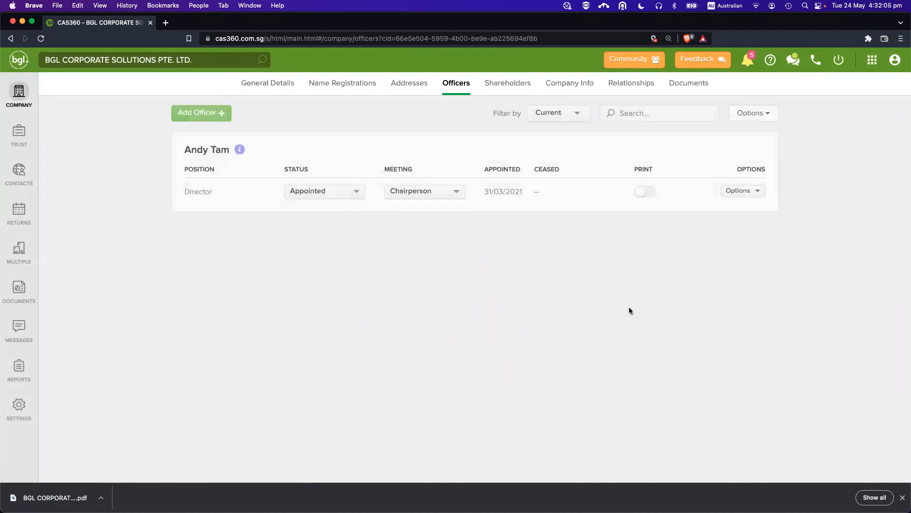
pyautogui.click(903, 497)
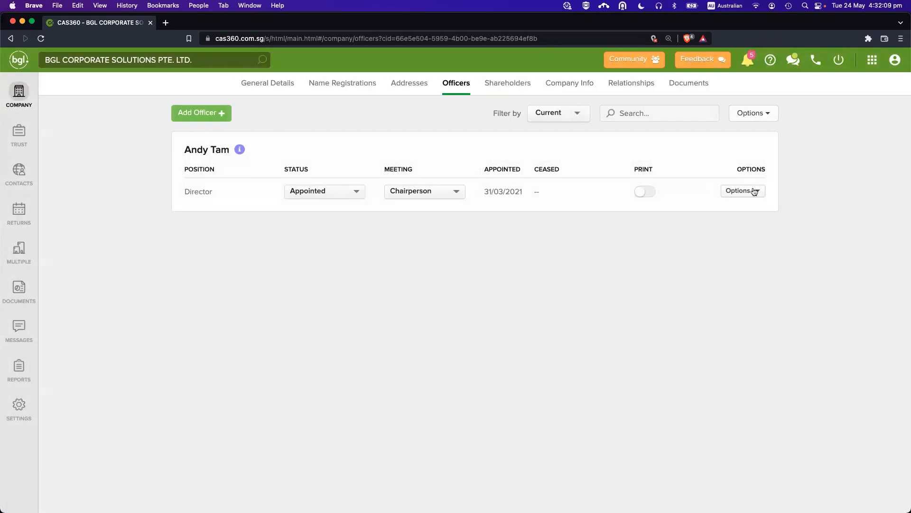
pyautogui.click(647, 192)
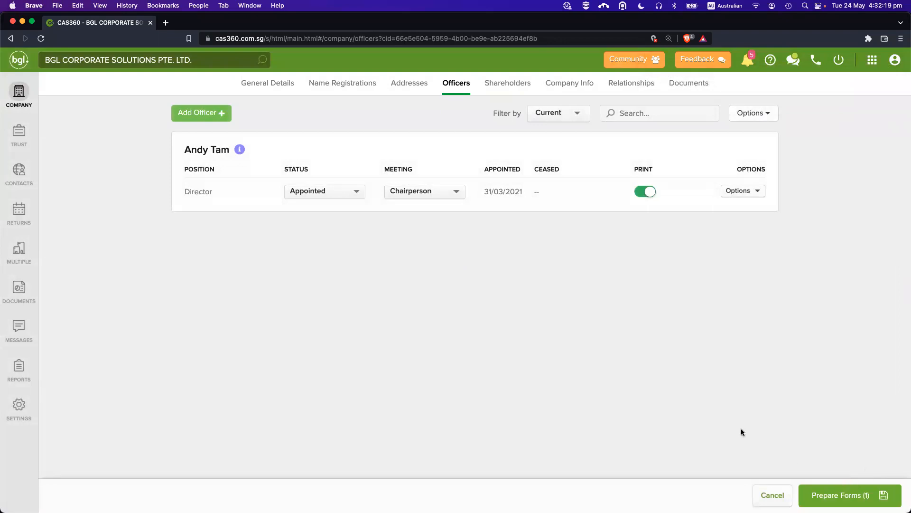
# Prepare the forms and review the pack containing Consent to Act as Director Form 45.
pyautogui.click(838, 491)
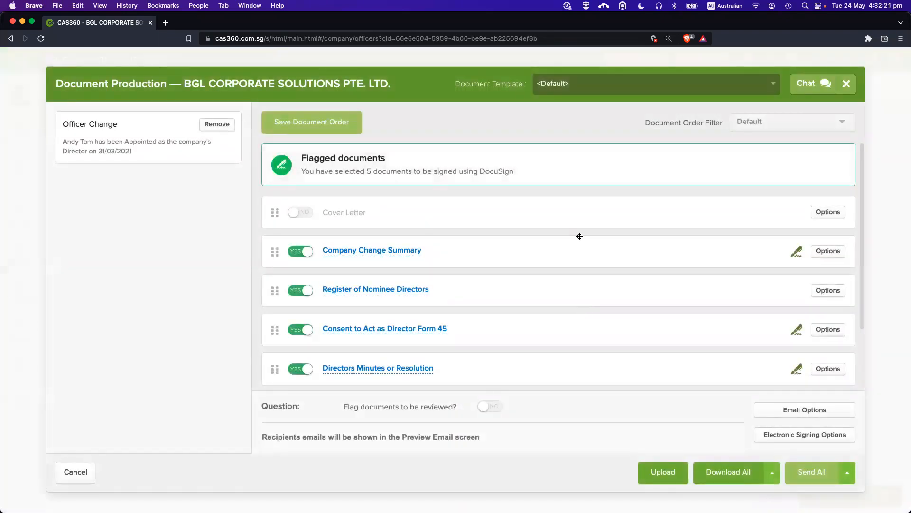
pyautogui.scroll(-3, 564, 249)
pyautogui.scroll(-1, 603, 269)
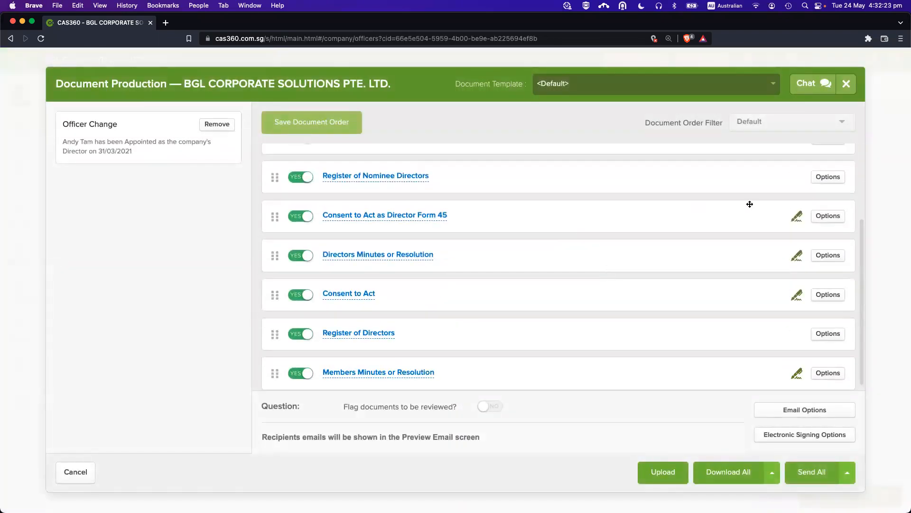
pyautogui.scroll(4, 642, 306)
pyautogui.scroll(-3, 593, 303)
pyautogui.scroll(2, 617, 271)
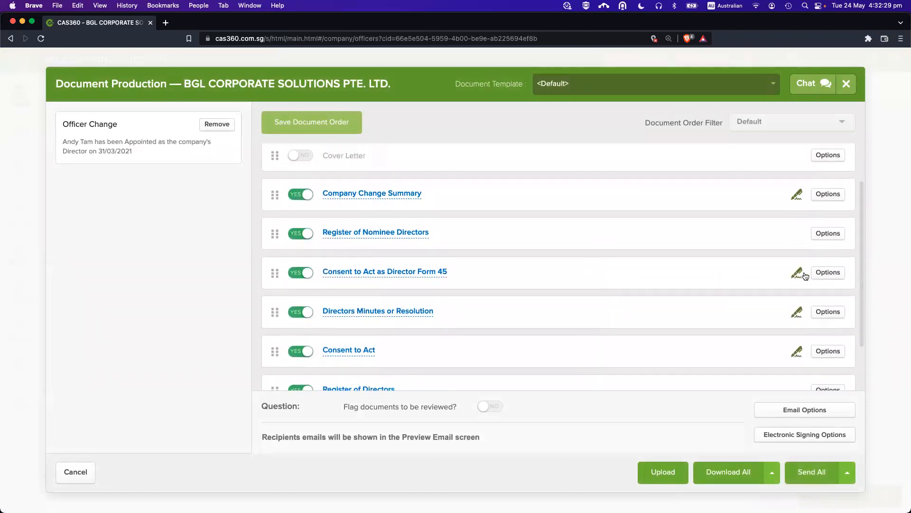
# Check the DocuSign electronic signing options, close Document Production, and open Help.
pyautogui.click(806, 434)
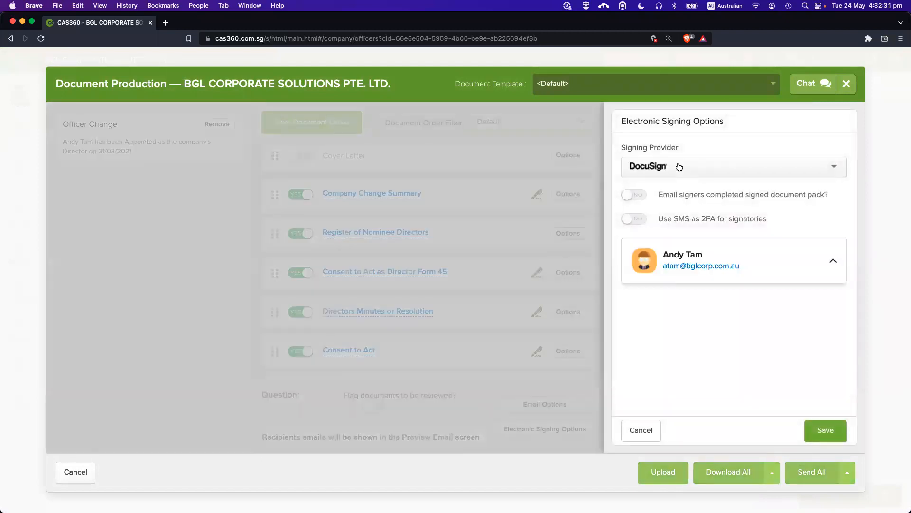
pyautogui.click(679, 166)
pyautogui.click(690, 141)
pyautogui.click(641, 430)
pyautogui.scroll(-2, 664, 275)
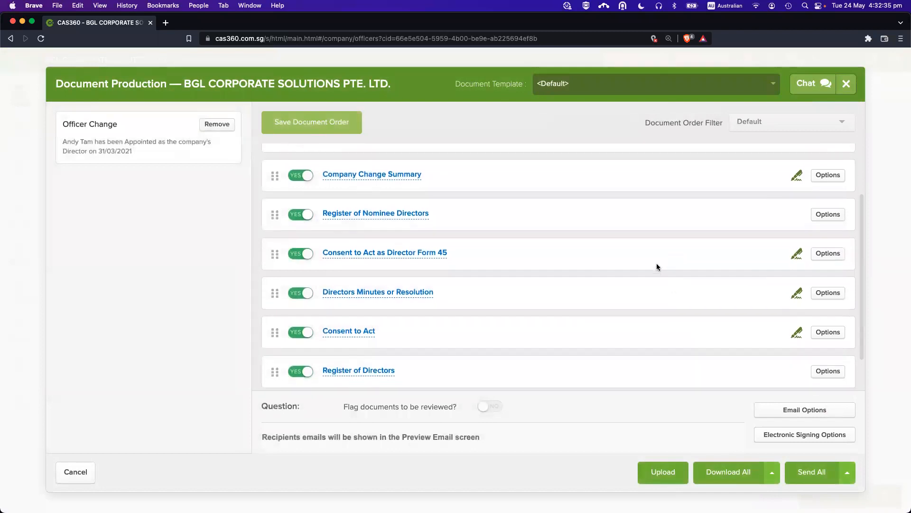
pyautogui.scroll(3, 721, 294)
pyautogui.click(786, 434)
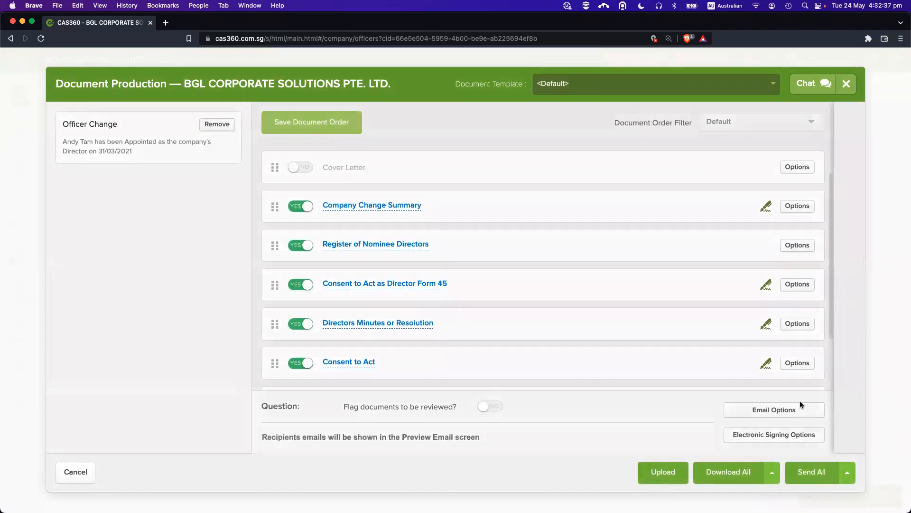
pyautogui.click(685, 167)
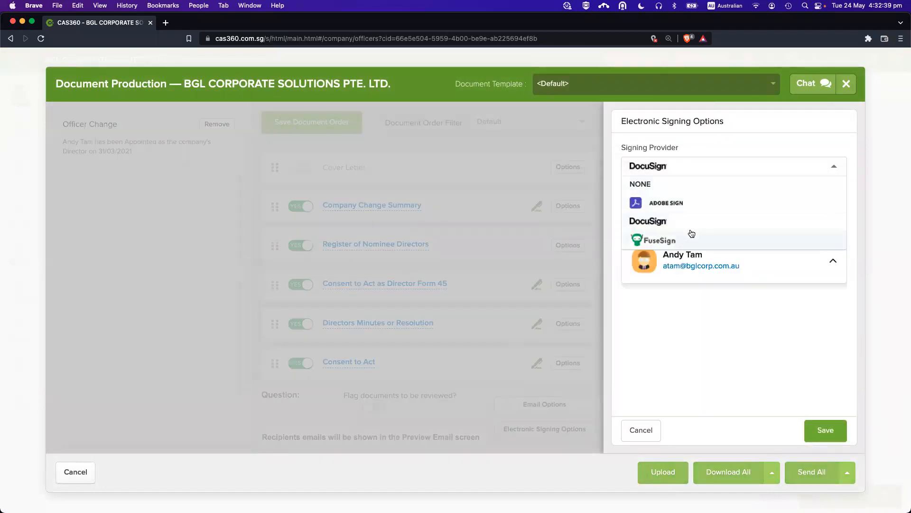
pyautogui.press('Escape')
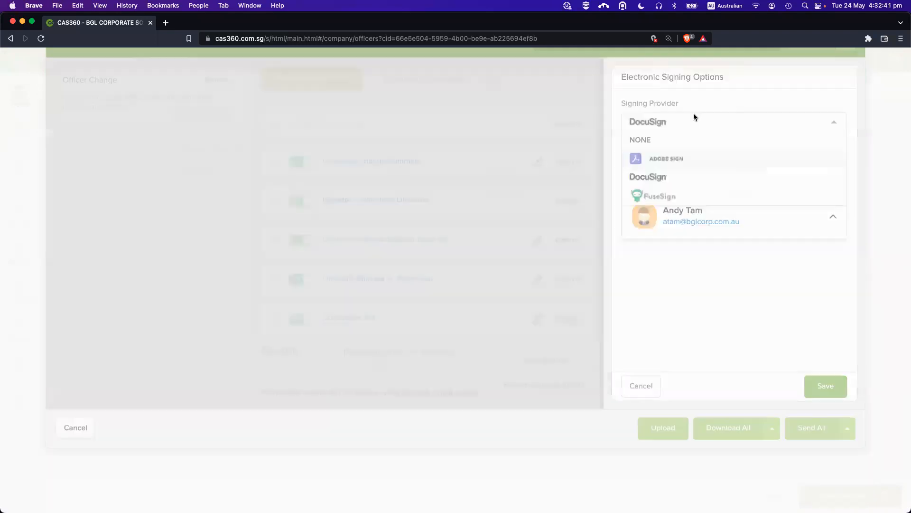
pyautogui.click(771, 61)
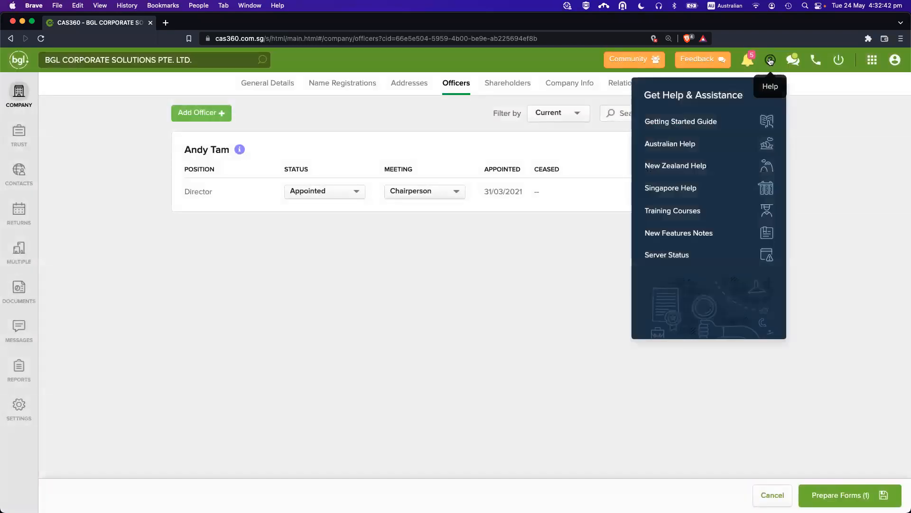
# Open the CAS360 Singapore help centre, then close its tab to return to Officers.
pyautogui.click(693, 190)
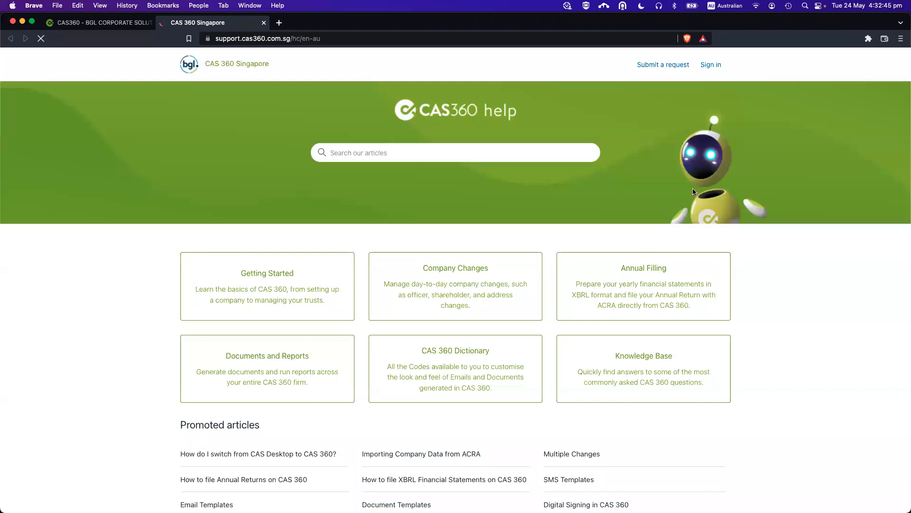
pyautogui.click(395, 155)
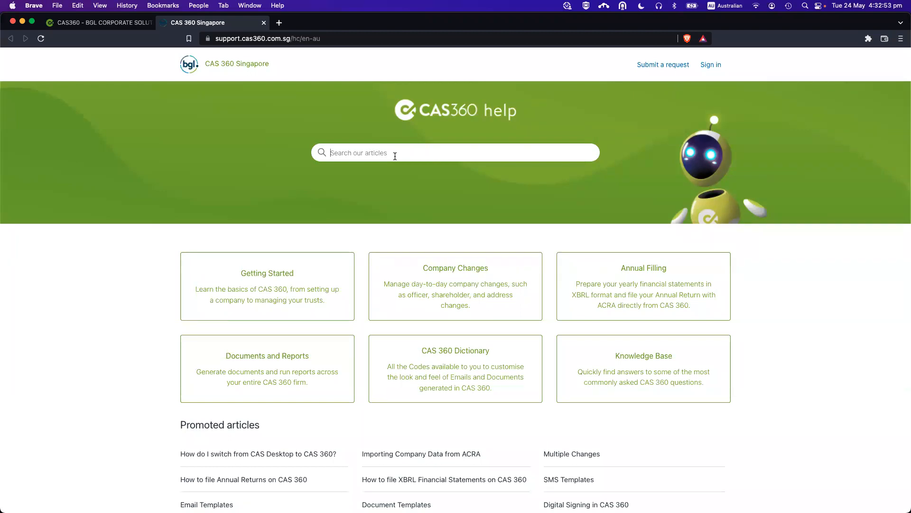
pyautogui.click(250, 149)
pyautogui.press('super+w')
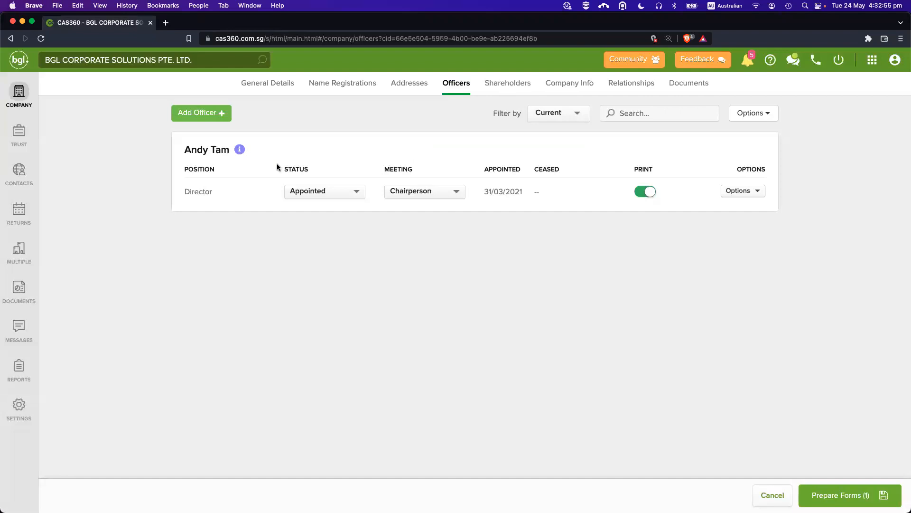
# Reprepare the director-change forms with Prepare Forms.
pyautogui.click(850, 496)
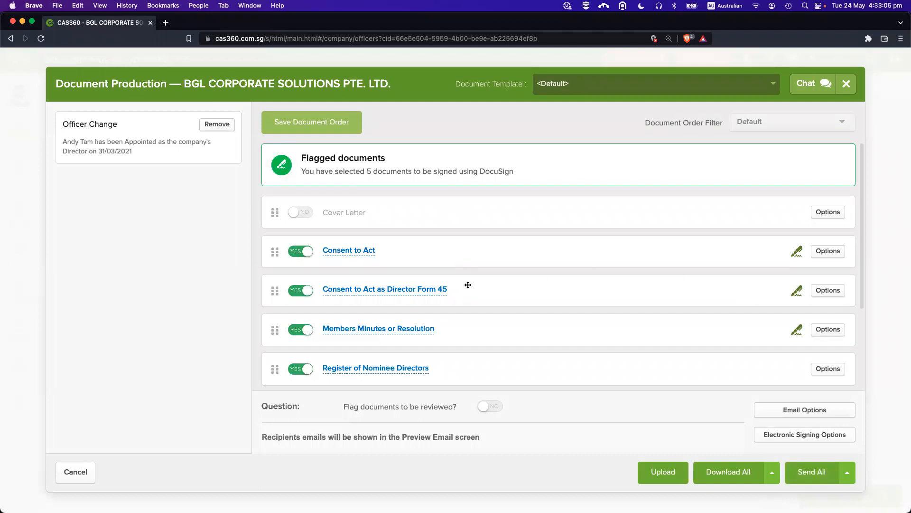
pyautogui.scroll(-5, 466, 291)
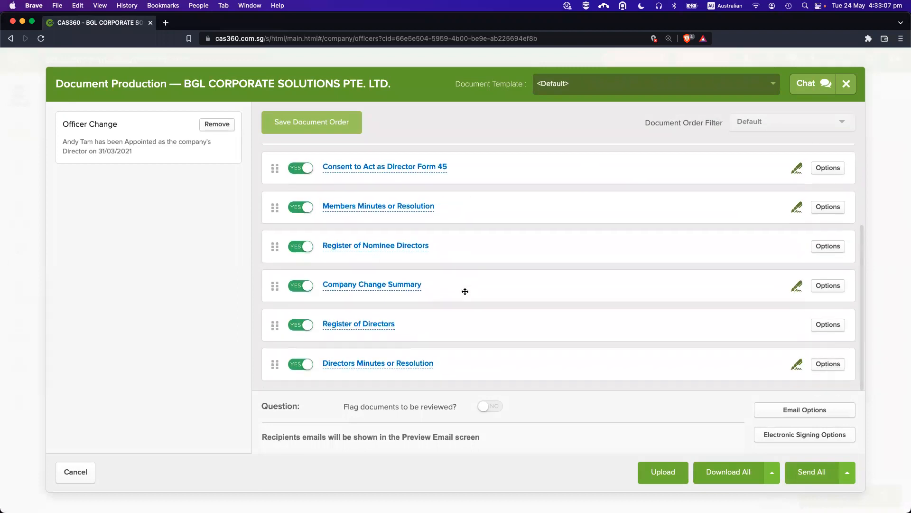
pyautogui.scroll(3, 475, 284)
pyautogui.scroll(1, 491, 261)
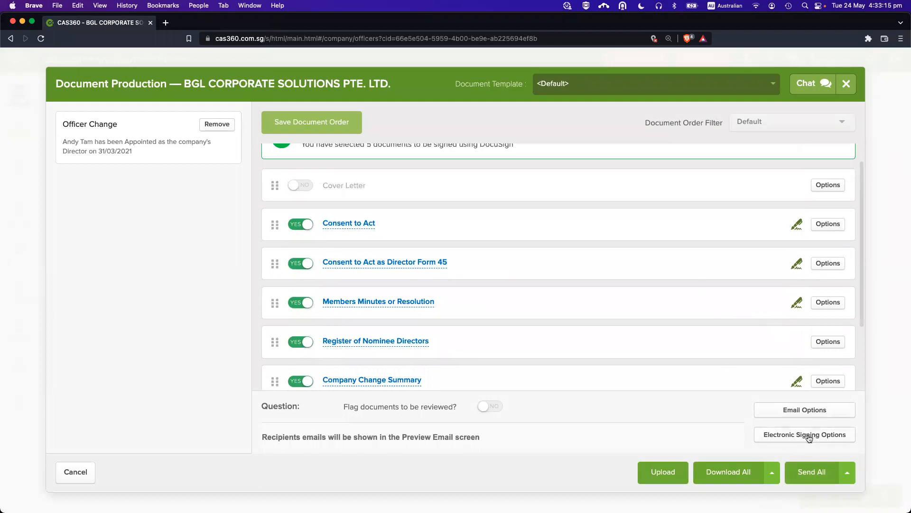
# Open Electronic Signing Options and expand the director's signer card.
pyautogui.click(791, 434)
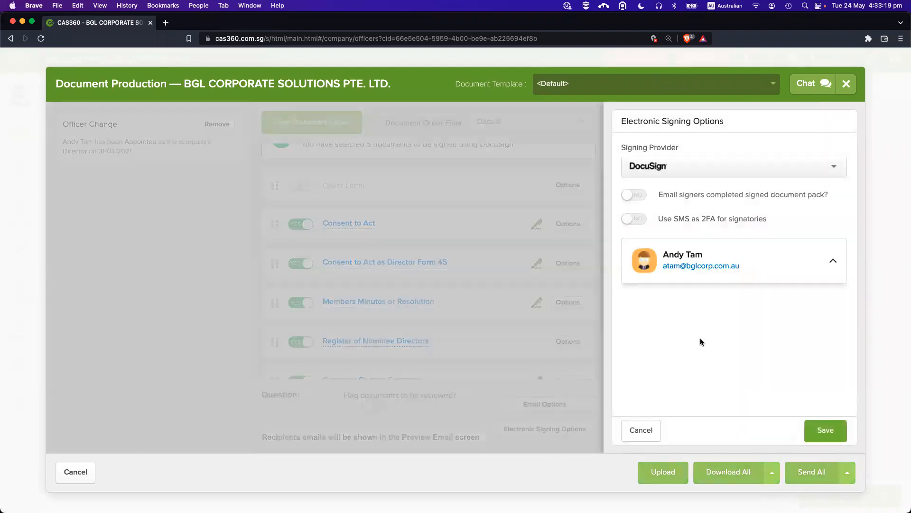
pyautogui.click(811, 254)
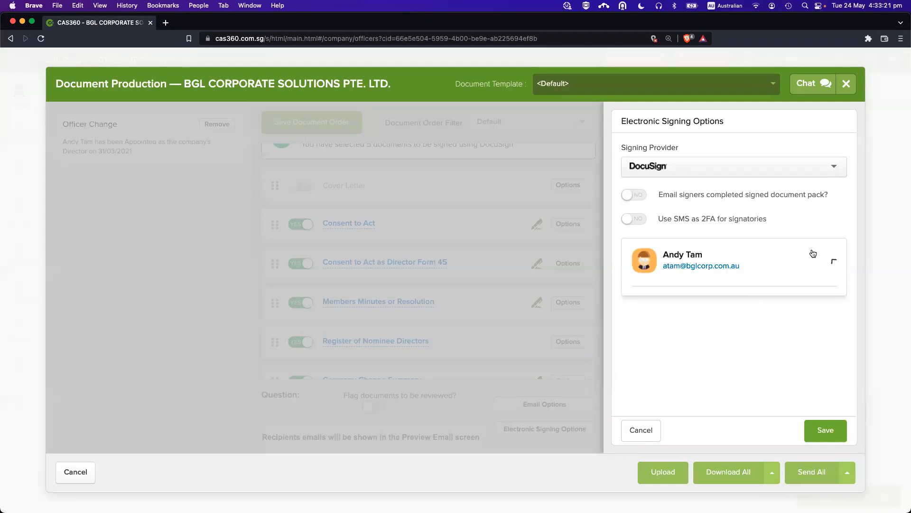
pyautogui.scroll(5, 751, 338)
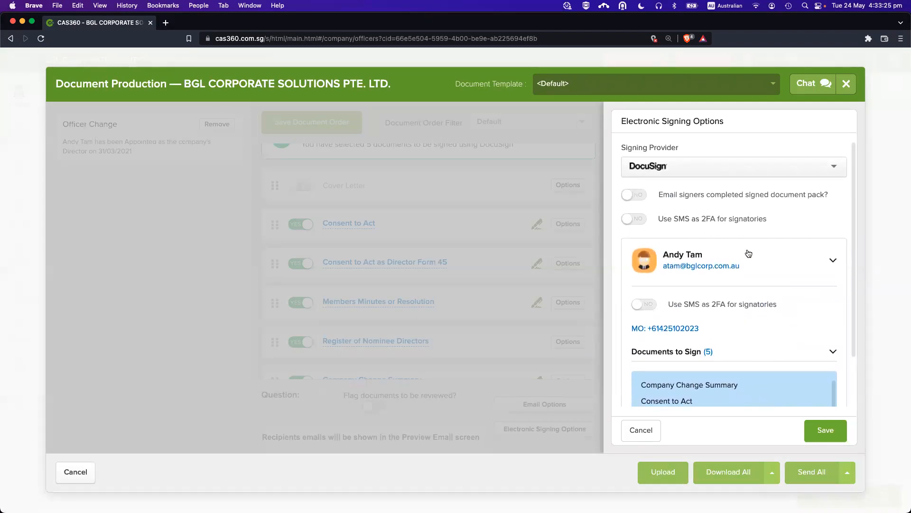
pyautogui.scroll(-3, 799, 259)
pyautogui.scroll(-1, 773, 335)
pyautogui.scroll(1, 773, 335)
pyautogui.scroll(2, 762, 280)
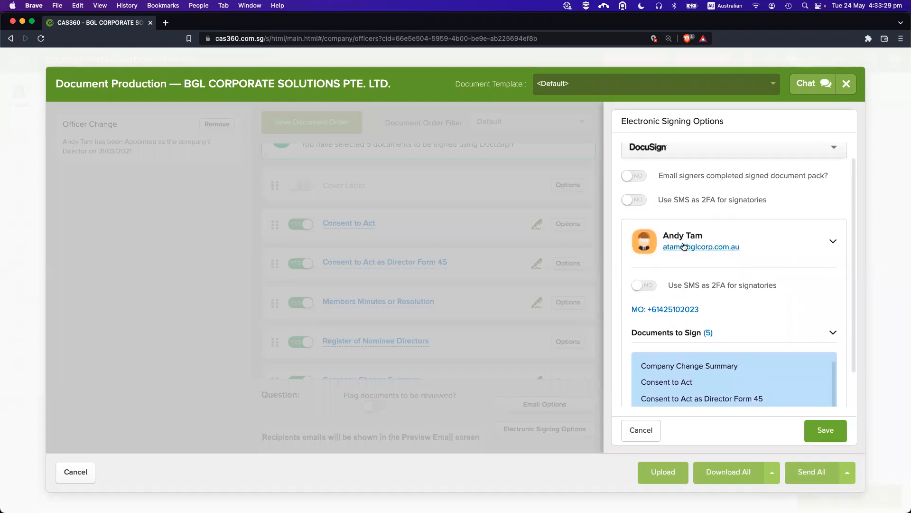
pyautogui.moveTo(663, 236); pyautogui.dragTo(753, 237)
# Confirm the director signs the five flagged documents via DocuSign, then cancel the options.
pyautogui.click(732, 226)
pyautogui.click(771, 245)
pyautogui.scroll(-2, 766, 345)
pyautogui.scroll(-1, 755, 345)
pyautogui.scroll(1, 755, 343)
pyautogui.scroll(-1, 748, 332)
pyautogui.scroll(1, 747, 332)
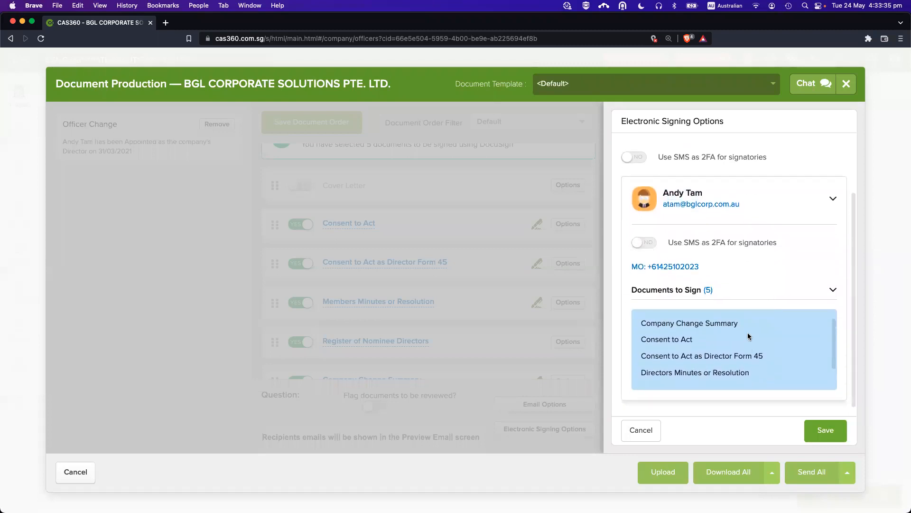
pyautogui.scroll(-1, 734, 340)
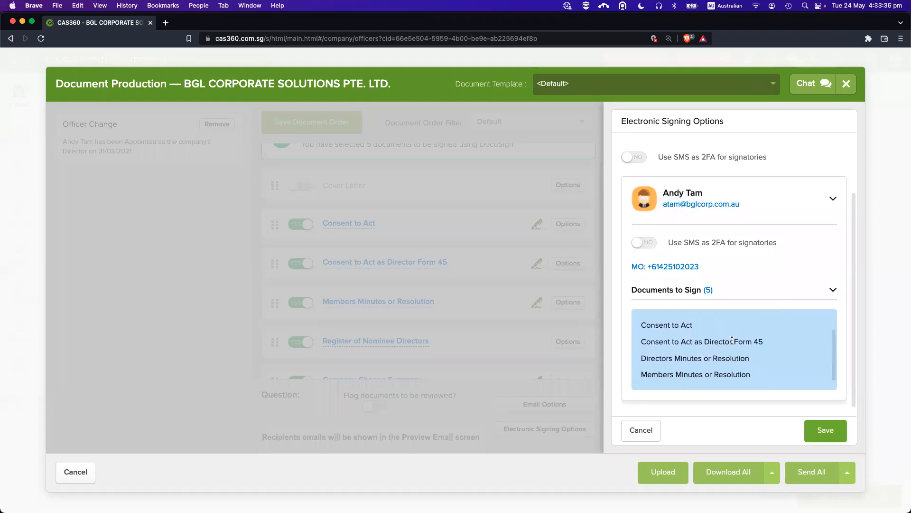
pyautogui.click(654, 430)
# Send all documents, bringing up the Preview email addressed to the director.
pyautogui.scroll(-2, 716, 263)
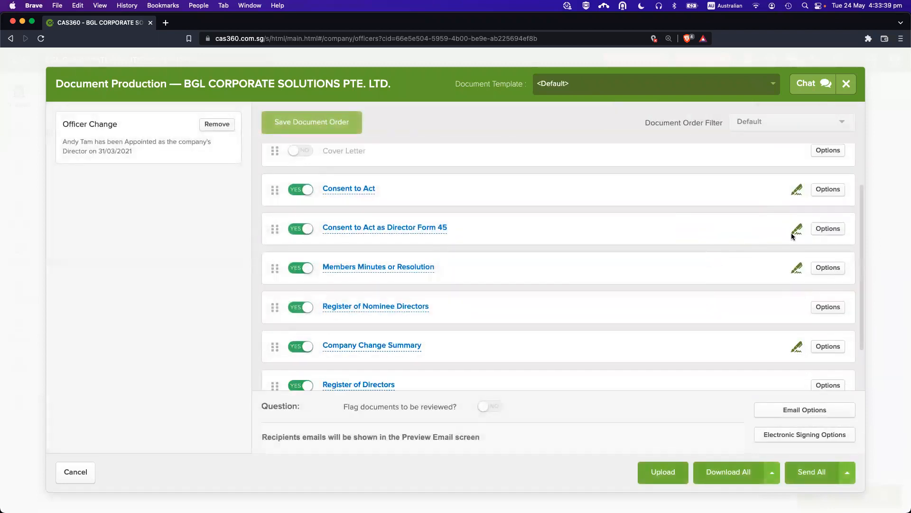
pyautogui.scroll(-2, 791, 266)
pyautogui.scroll(4, 790, 285)
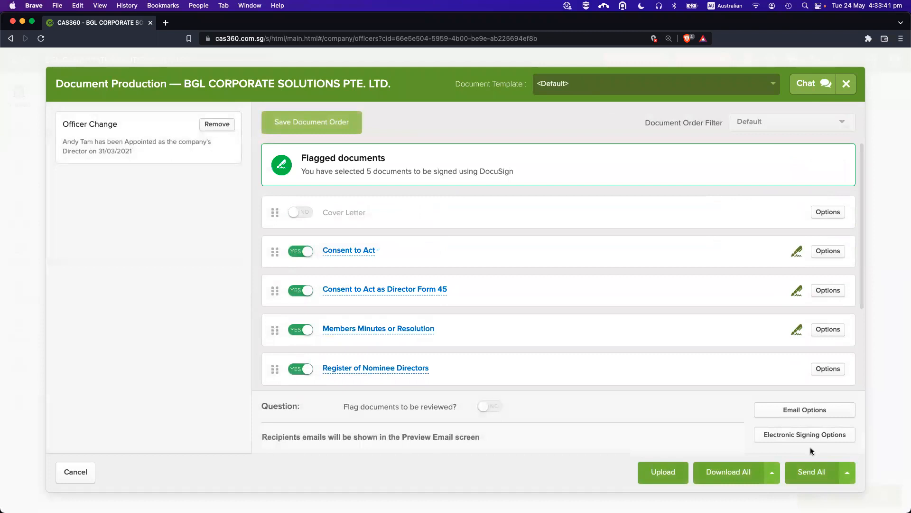
pyautogui.click(814, 472)
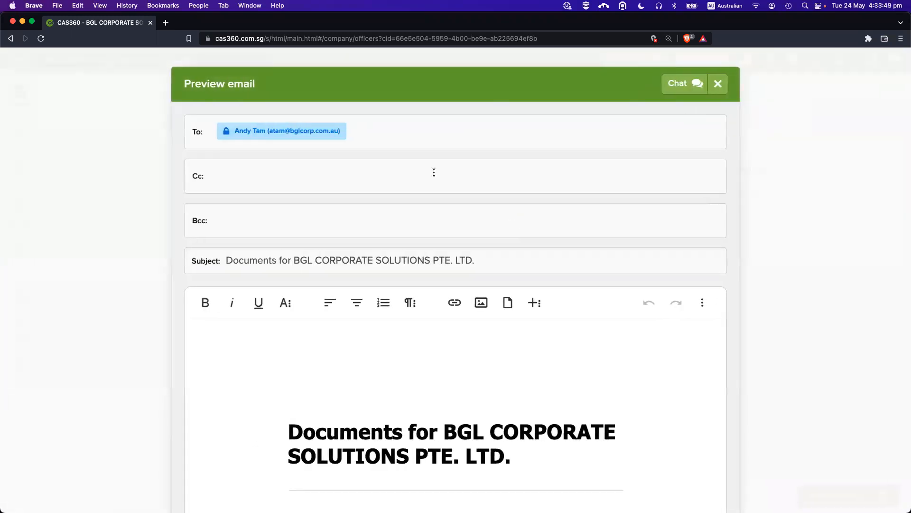
pyautogui.scroll(-2, 494, 310)
pyautogui.scroll(-4, 562, 241)
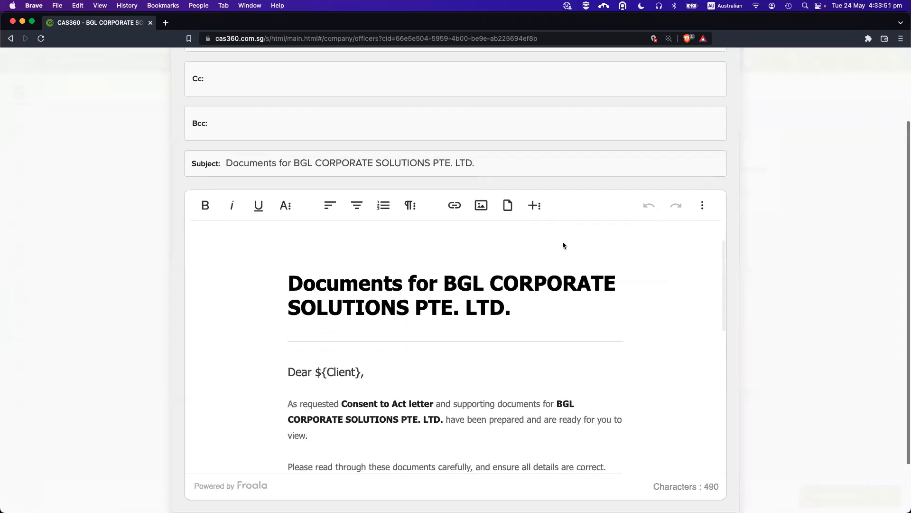
pyautogui.scroll(-3, 456, 303)
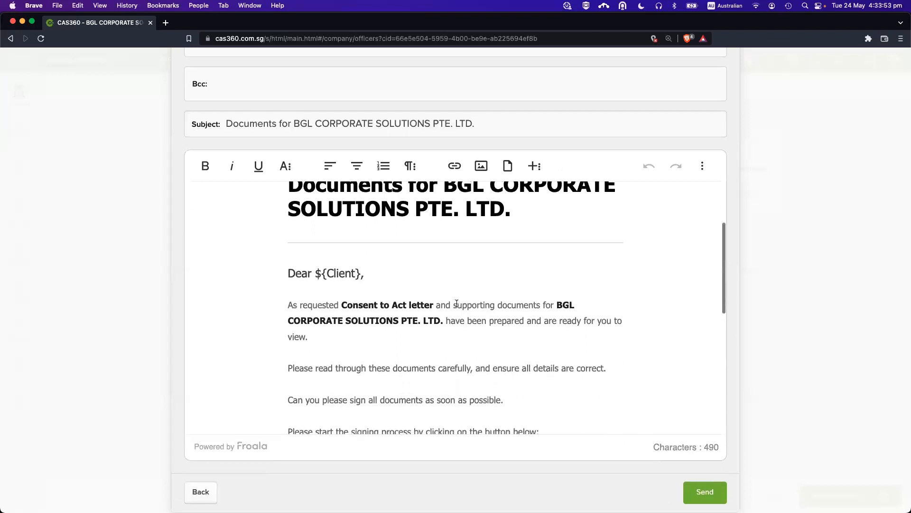
pyautogui.click(397, 256)
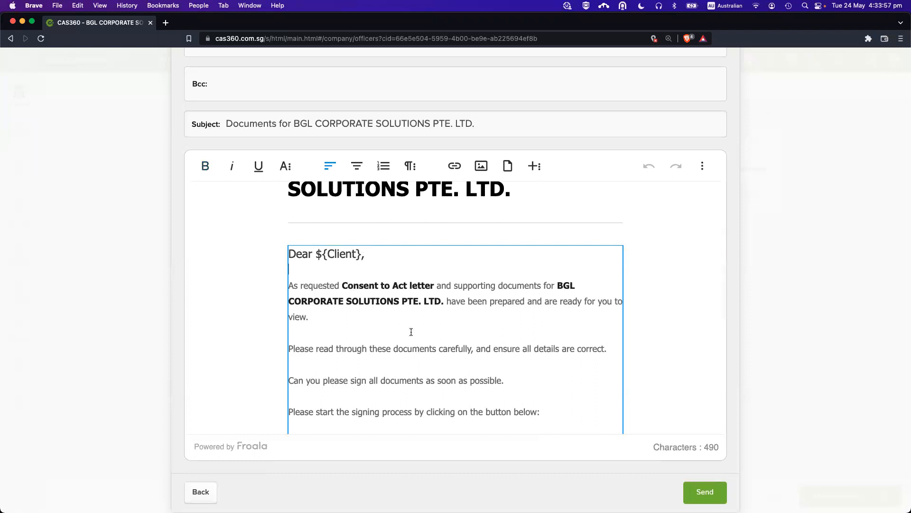
pyautogui.scroll(-5, 411, 331)
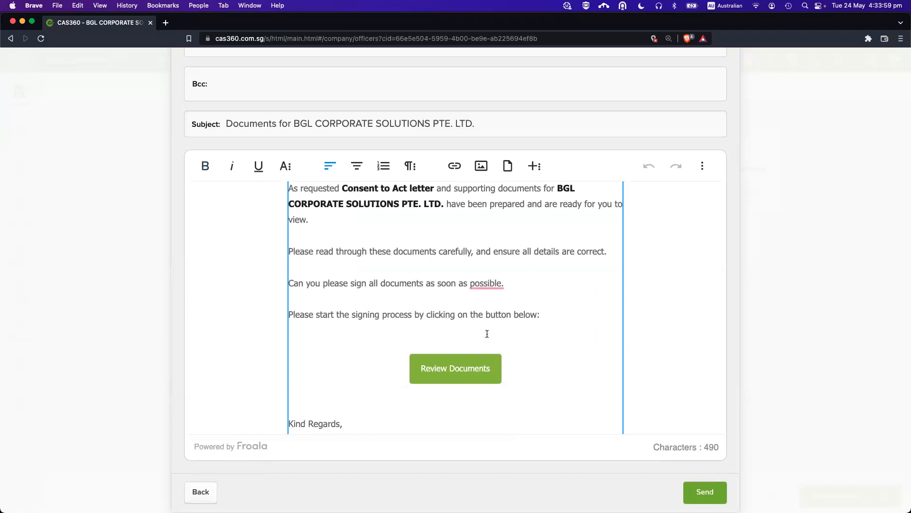
pyautogui.scroll(-1, 401, 313)
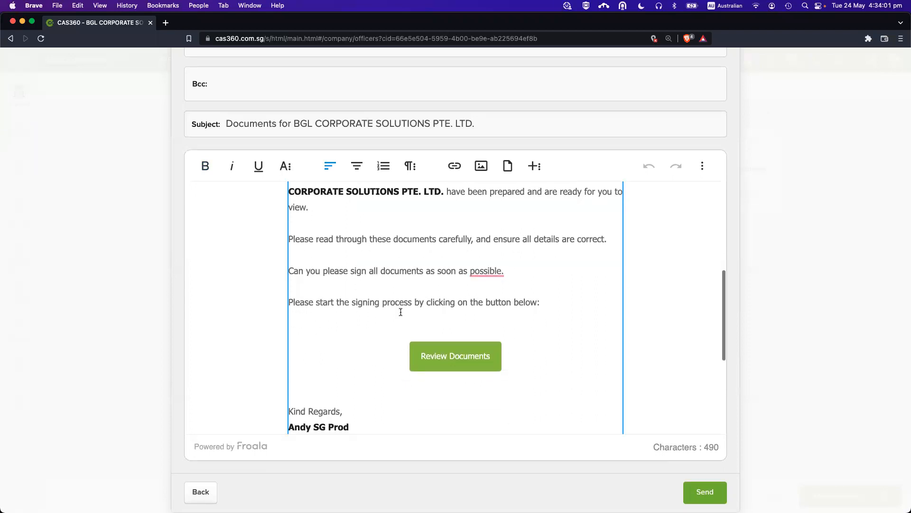
pyautogui.scroll(2, 401, 312)
pyautogui.scroll(8, 401, 312)
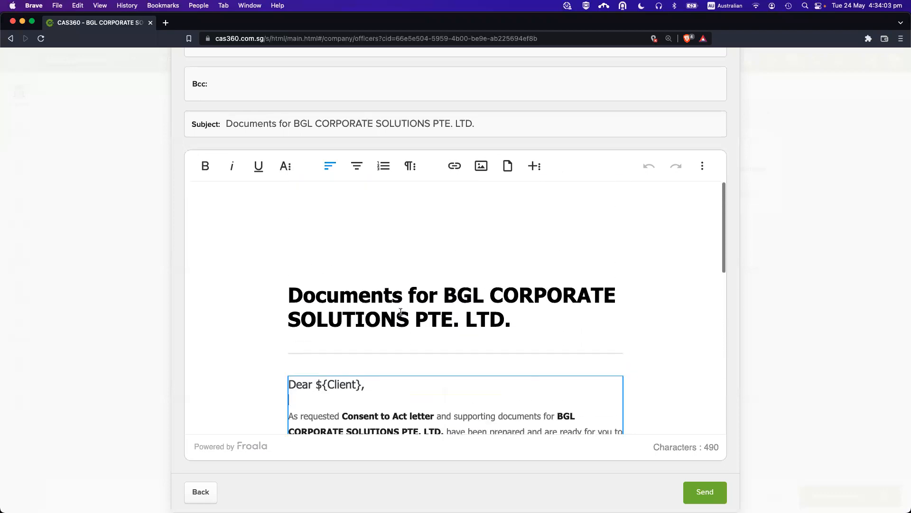
pyautogui.scroll(-15, 401, 312)
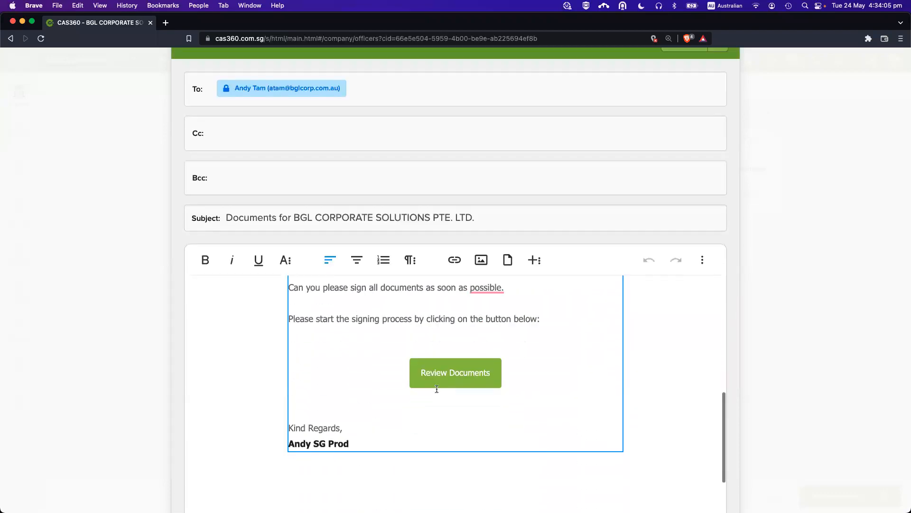
pyautogui.scroll(6, 501, 304)
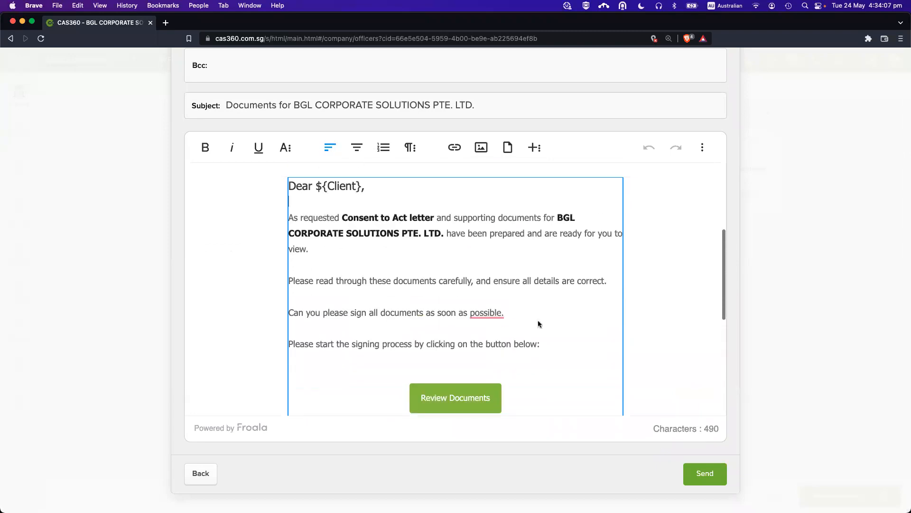
# Send via DocuSign, read the envelope send-limit error, and close the email preview.
pyautogui.click(699, 473)
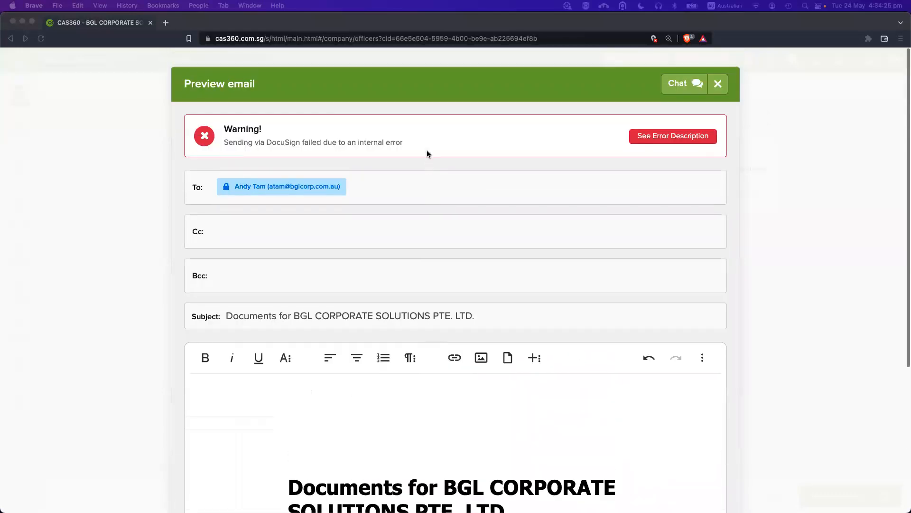
pyautogui.click(646, 137)
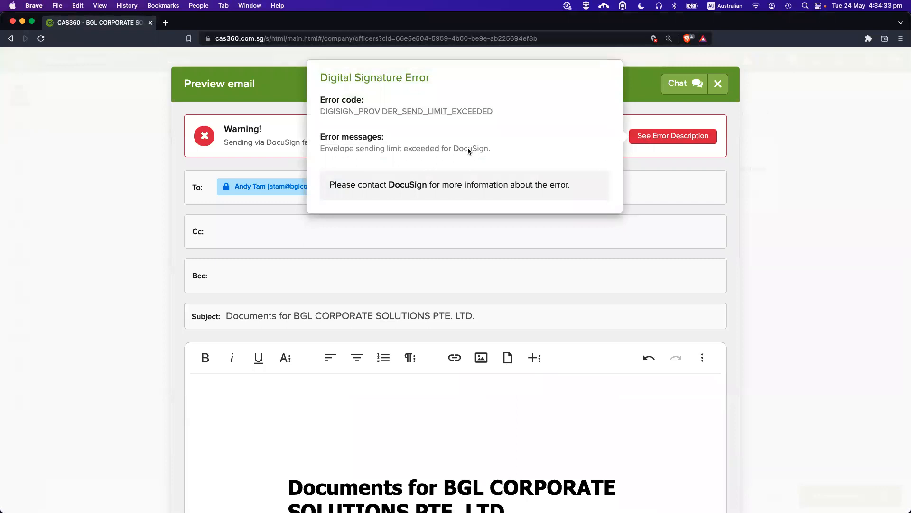
pyautogui.click(645, 119)
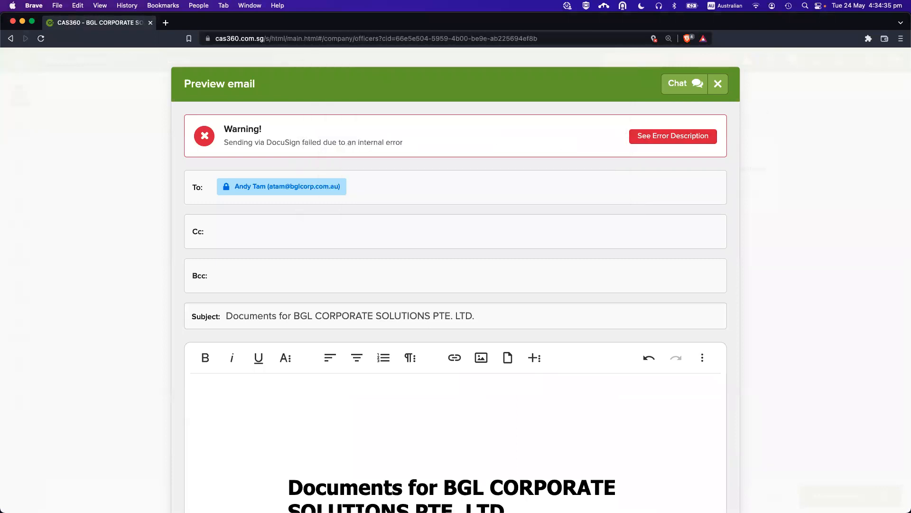
pyautogui.press('Escape')
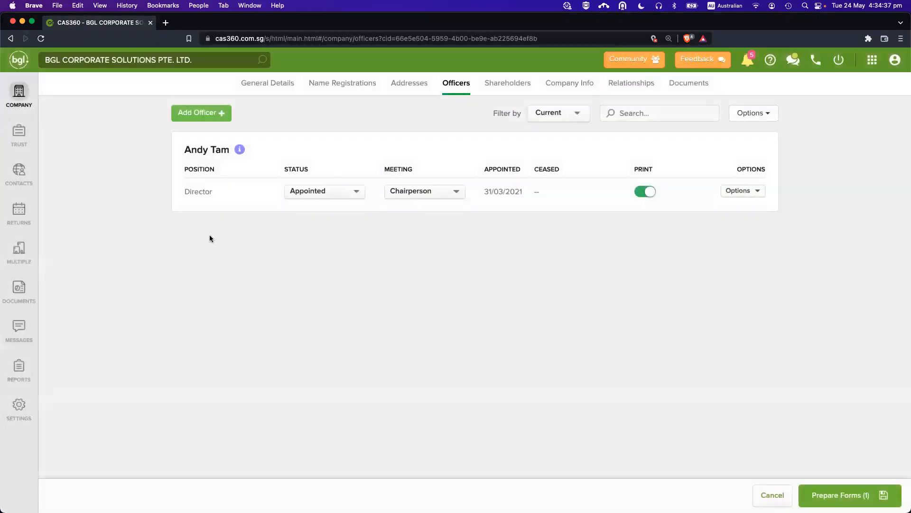
# Go to Documents > Messages > Outbox to see 11 sent emails, all delivered.
pyautogui.moveTo(118, 512)
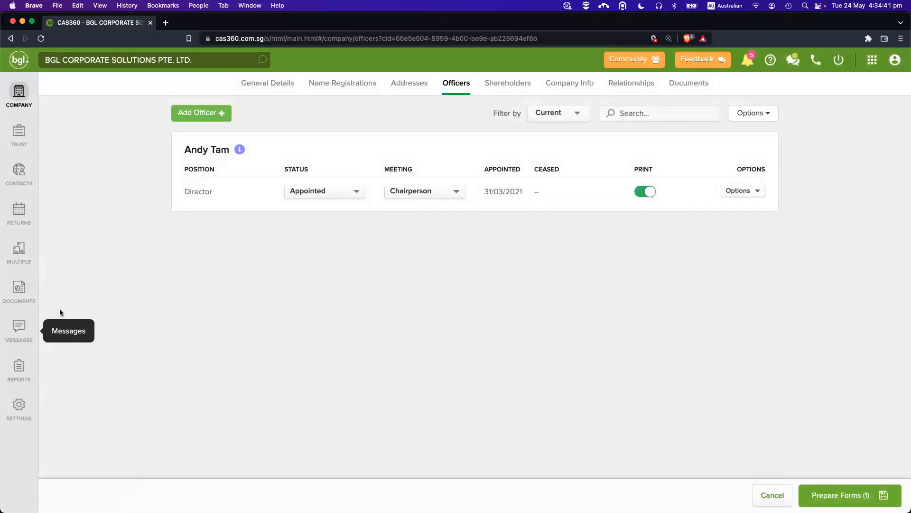
pyautogui.click(19, 287)
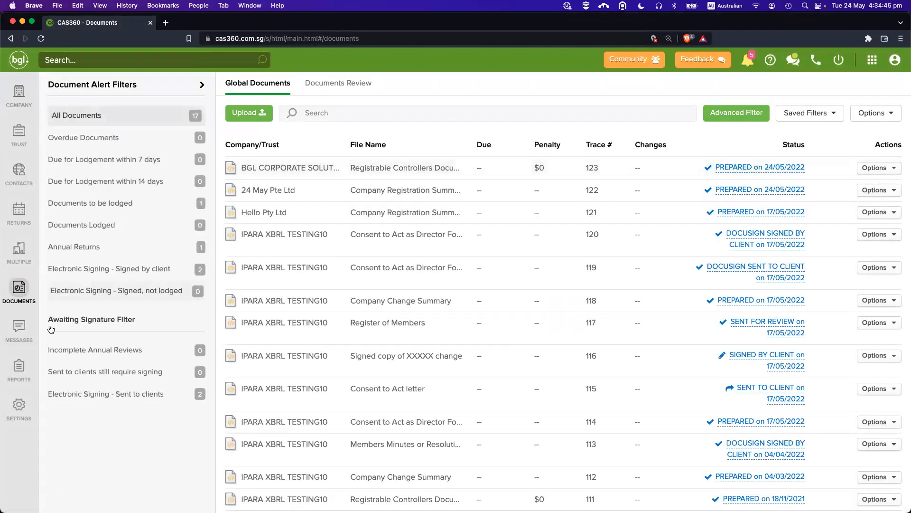
pyautogui.click(19, 327)
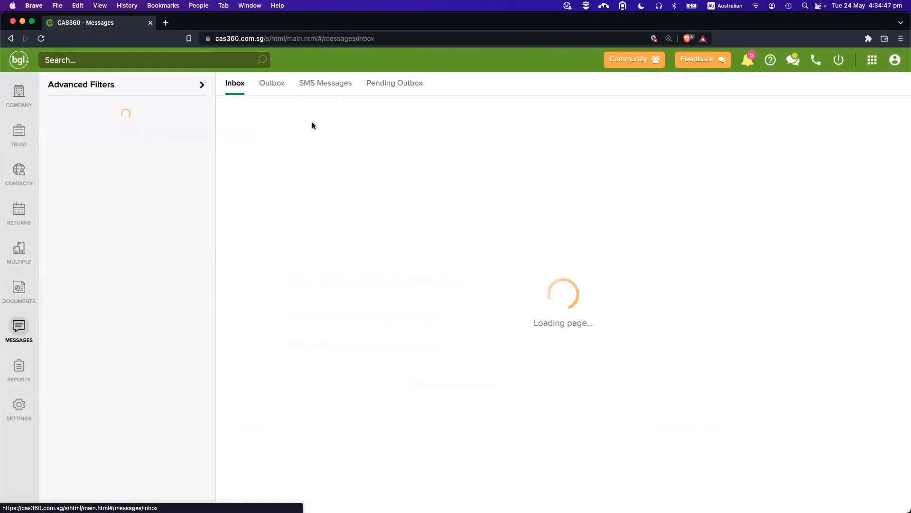
pyautogui.click(271, 84)
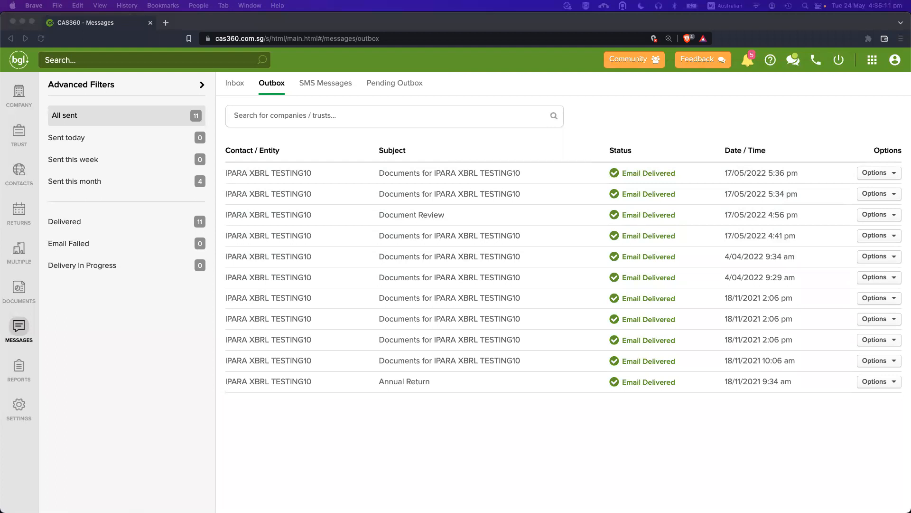
# Move the Gmail window onto this screen and set its zoom to 100%.
pyautogui.moveTo(472, 352); pyautogui.dragTo(482, 194)
pyautogui.moveTo(555, 193); pyautogui.dragTo(351, 47)
pyautogui.click(725, 65)
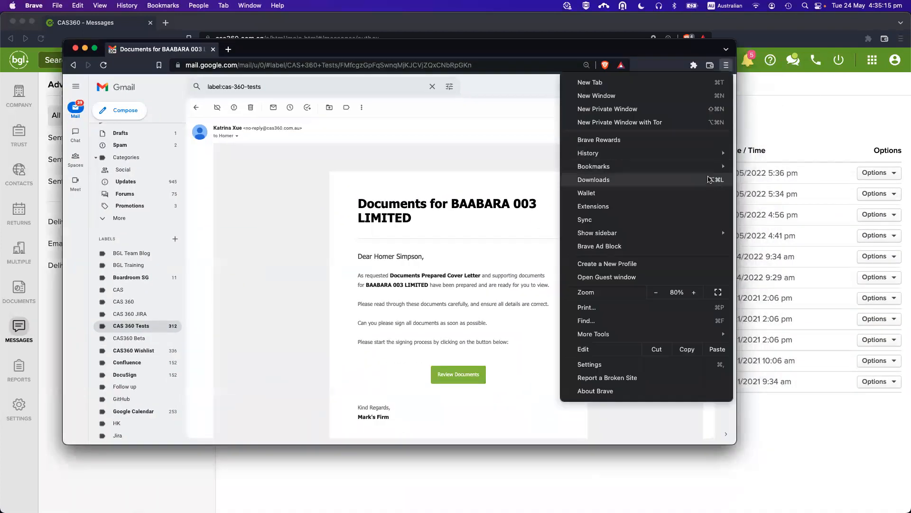
pyautogui.click(694, 292)
pyautogui.click(694, 292)
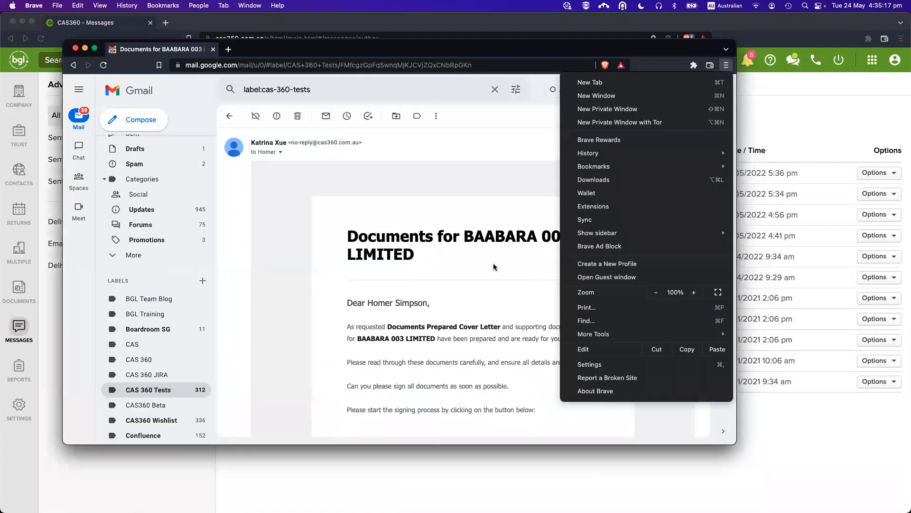
pyautogui.click(494, 266)
# Make the Gmail window taller and follow the BAABARA 003 LIMITED email's Review Documents link.
pyautogui.scroll(-2, 494, 267)
pyautogui.scroll(-1, 617, 279)
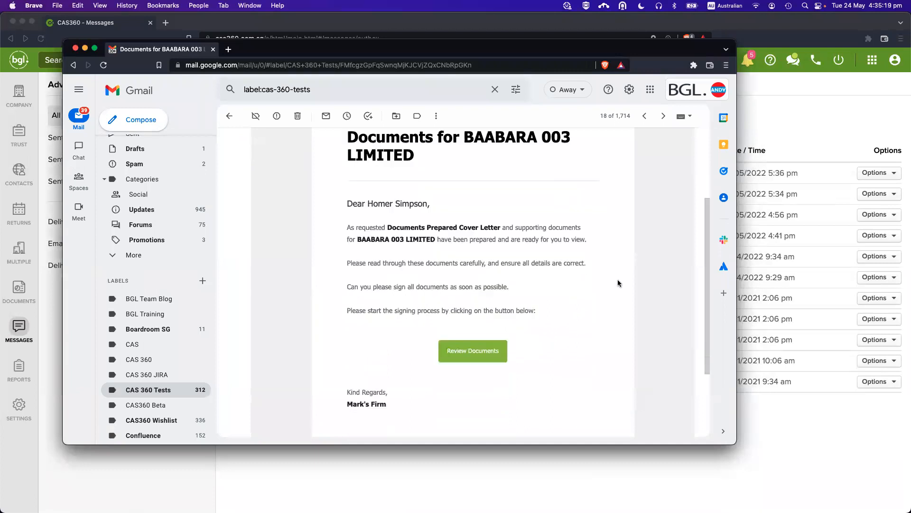
pyautogui.moveTo(735, 443); pyautogui.dragTo(735, 512)
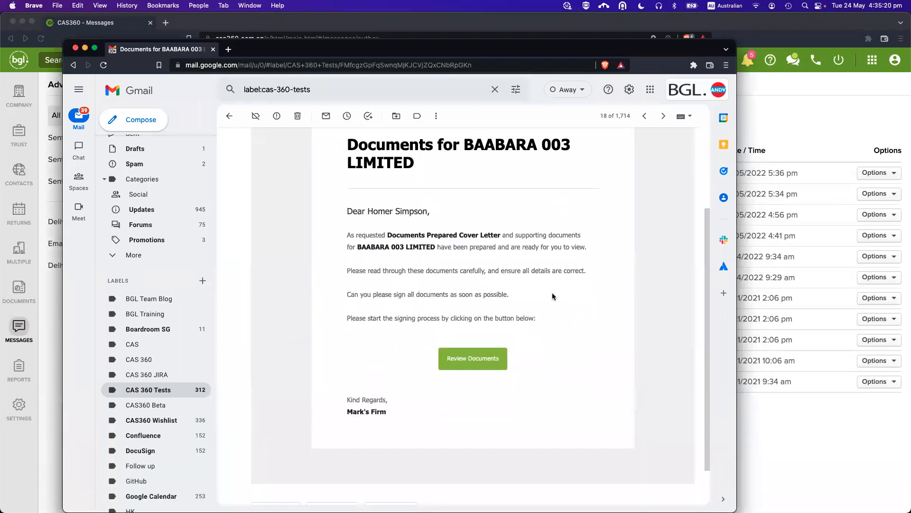
pyautogui.scroll(1, 553, 296)
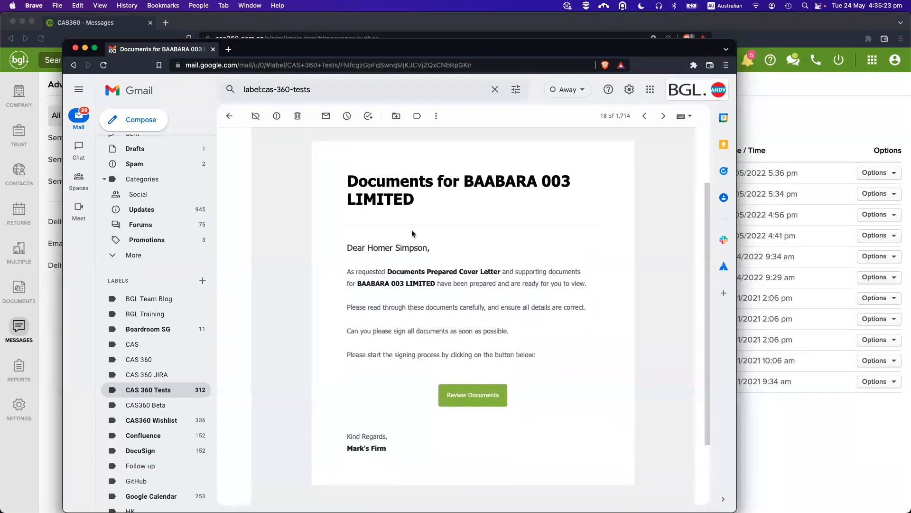
pyautogui.scroll(-1, 412, 234)
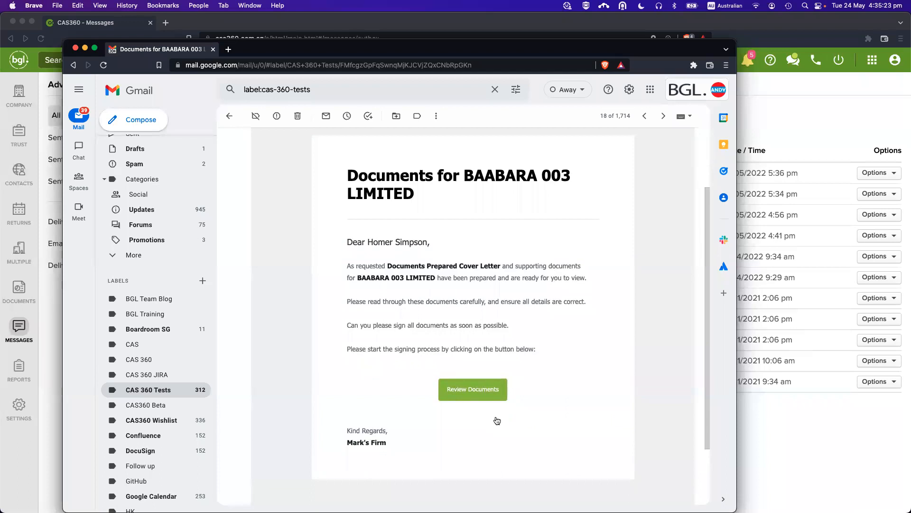
pyautogui.click(480, 389)
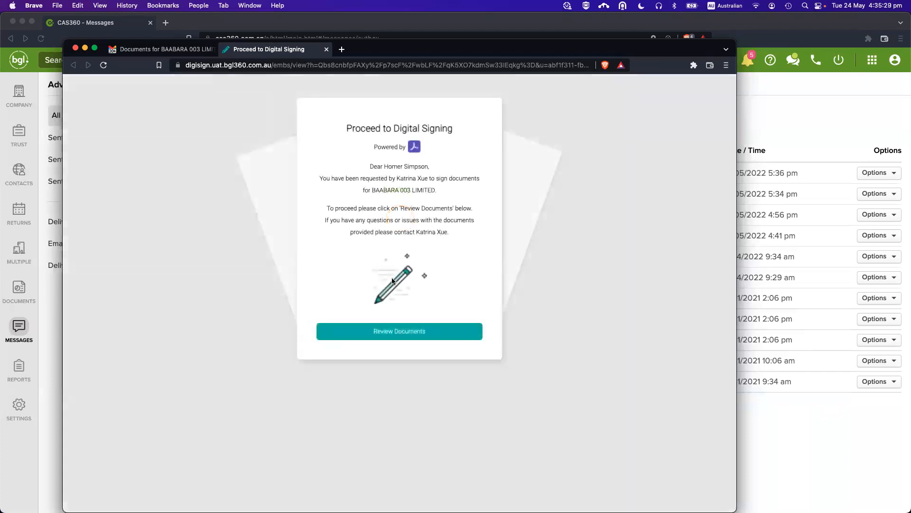
# Continue into the BAABARA 003 LIMITED documents and jump to the first signature field.
pyautogui.click(389, 335)
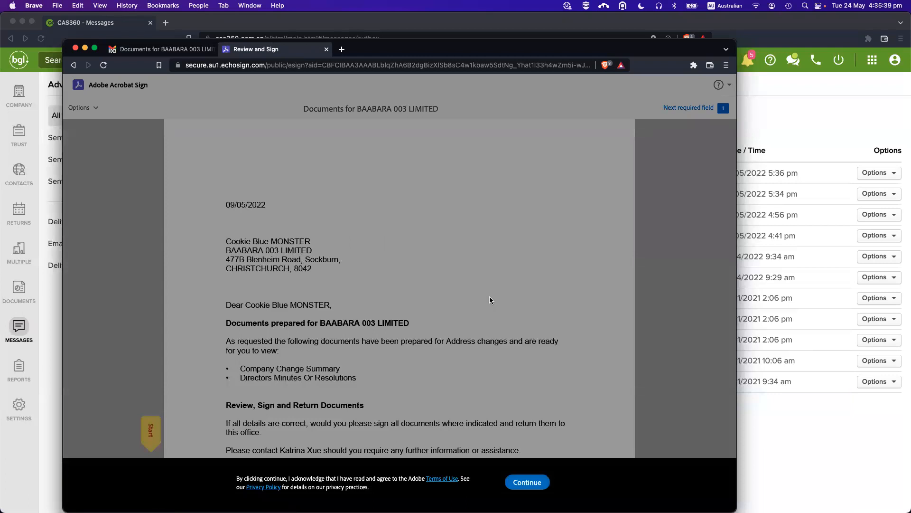
pyautogui.click(528, 482)
pyautogui.scroll(-2, 359, 332)
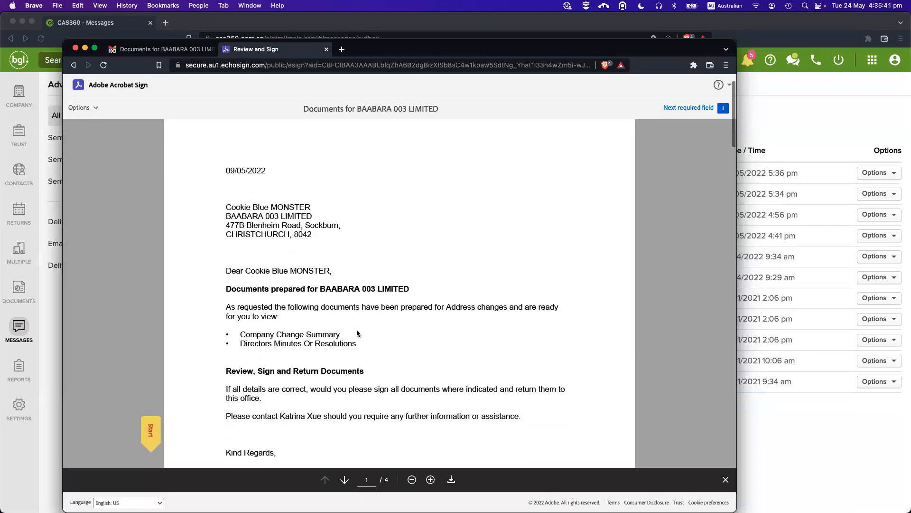
pyautogui.scroll(-10, 283, 223)
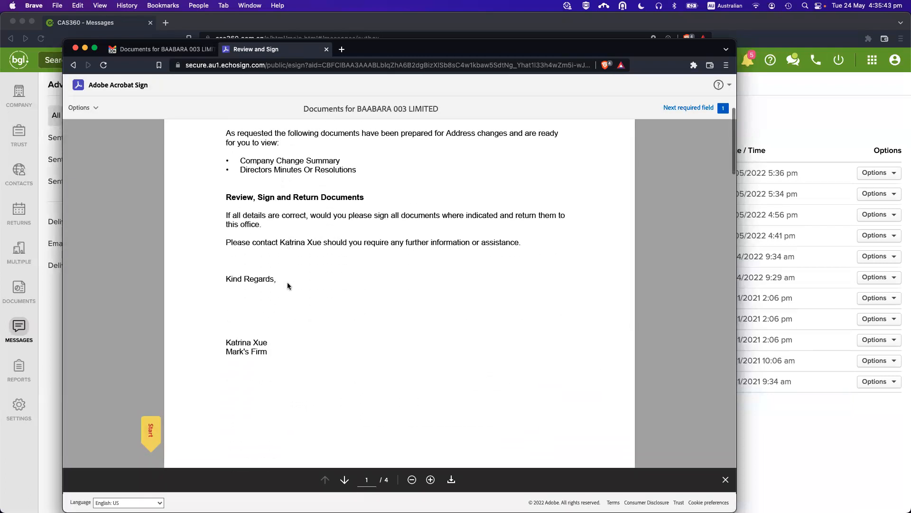
pyautogui.scroll(-5, 287, 289)
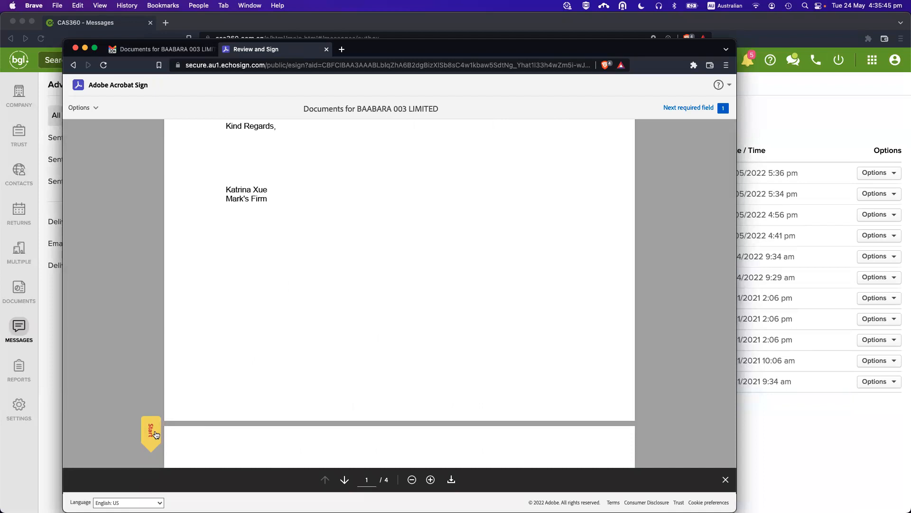
pyautogui.click(153, 435)
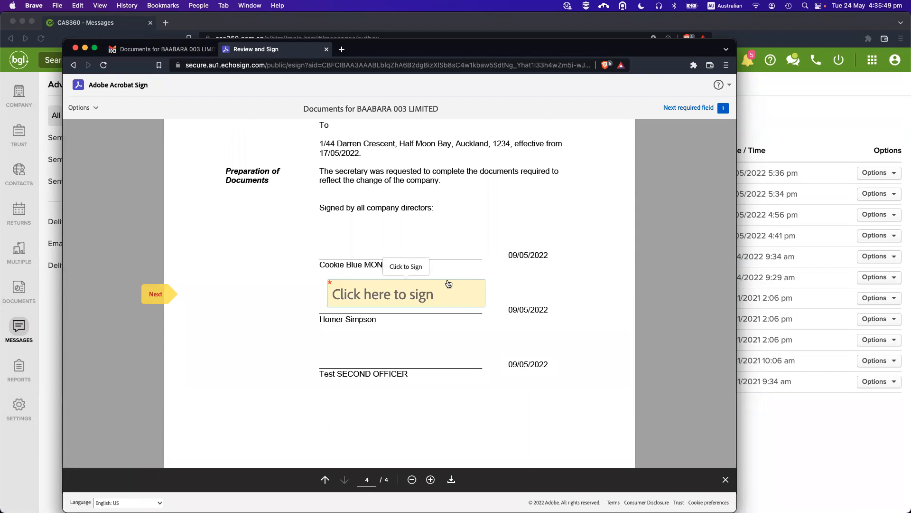
# Apply a typed signature of the signer's name, finish signing, and close the tab.
pyautogui.click(370, 295)
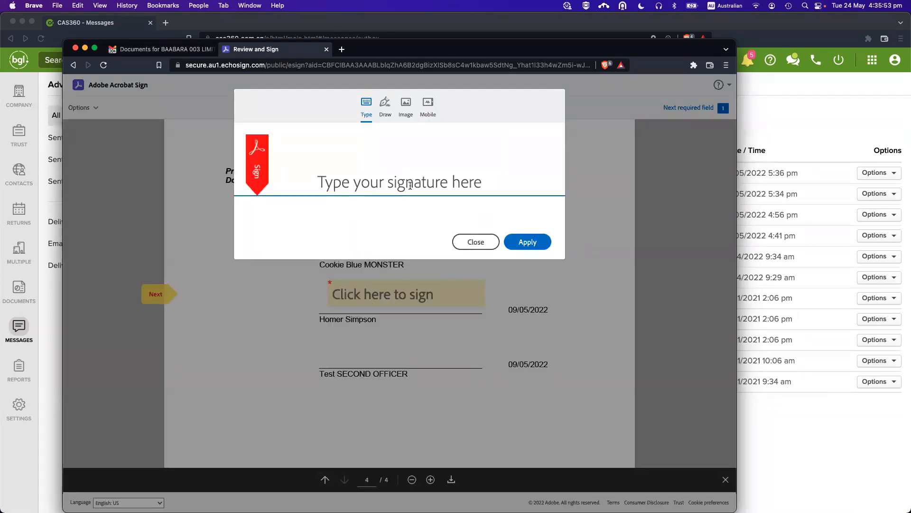
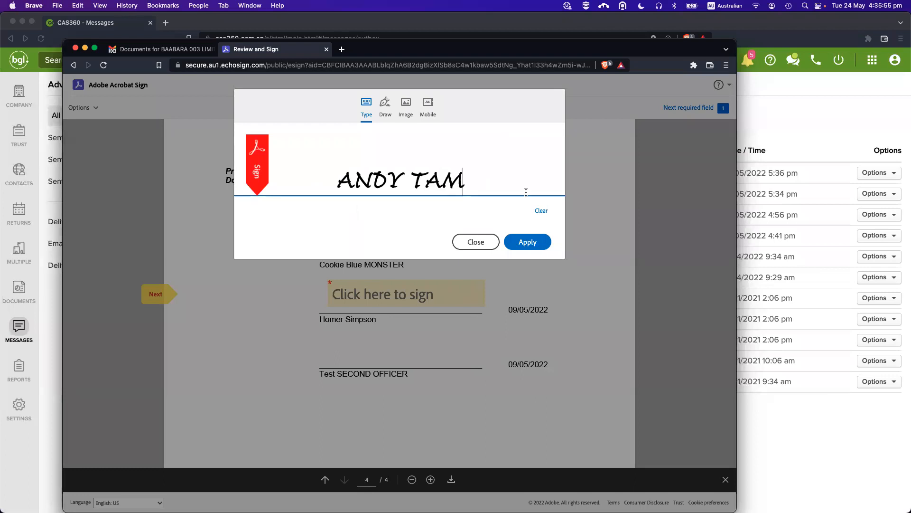
pyautogui.click(532, 241)
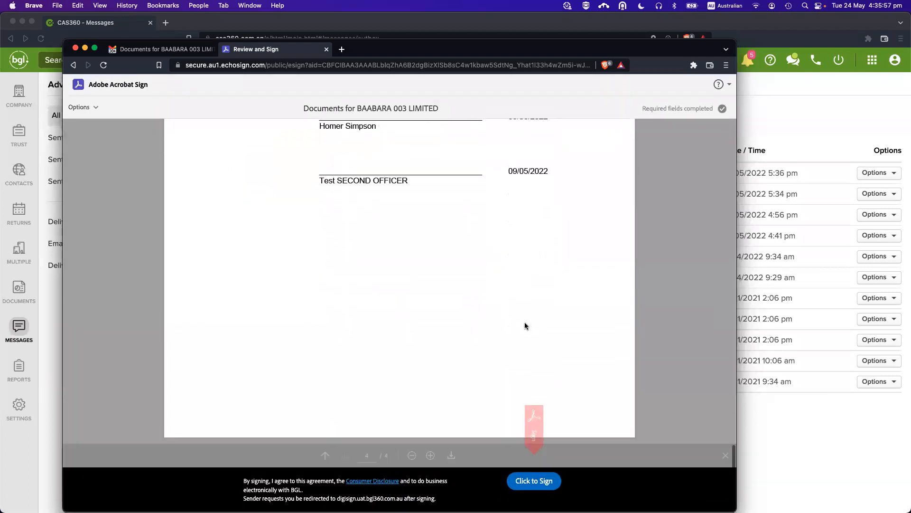
pyautogui.click(534, 480)
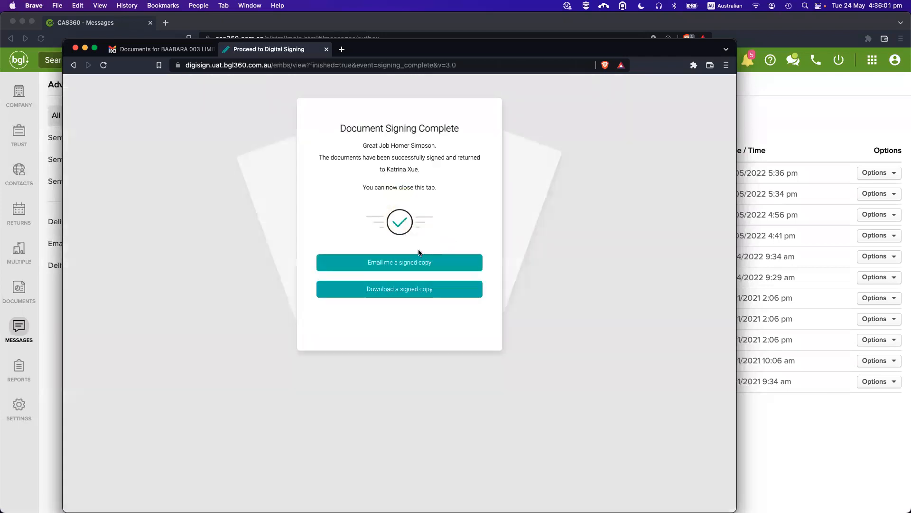
pyautogui.press('super+w')
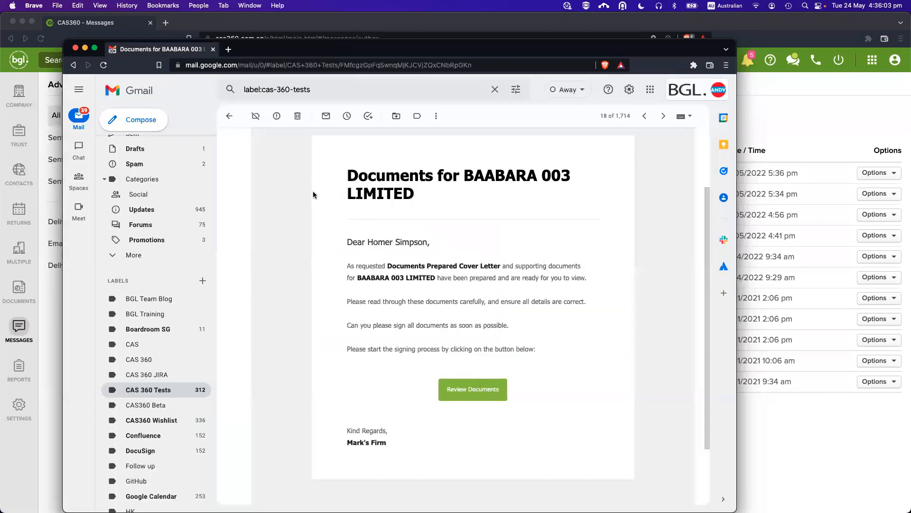
# Close Gmail and open CAS360's Global Documents list of 17 documents.
pyautogui.press('super+w')
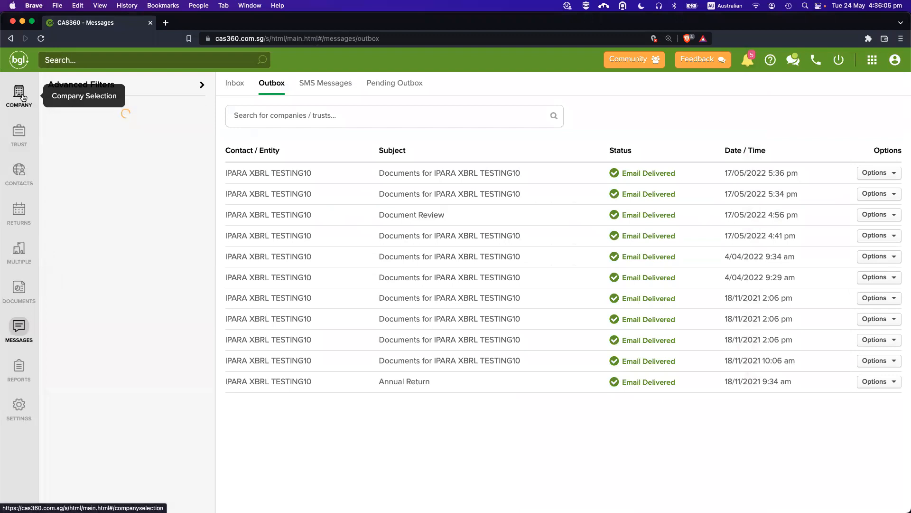
pyautogui.click(19, 93)
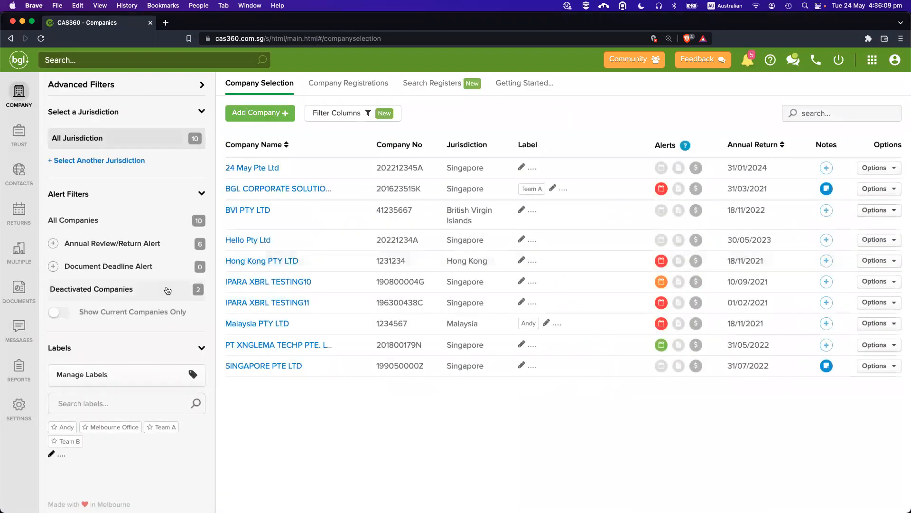
pyautogui.click(22, 288)
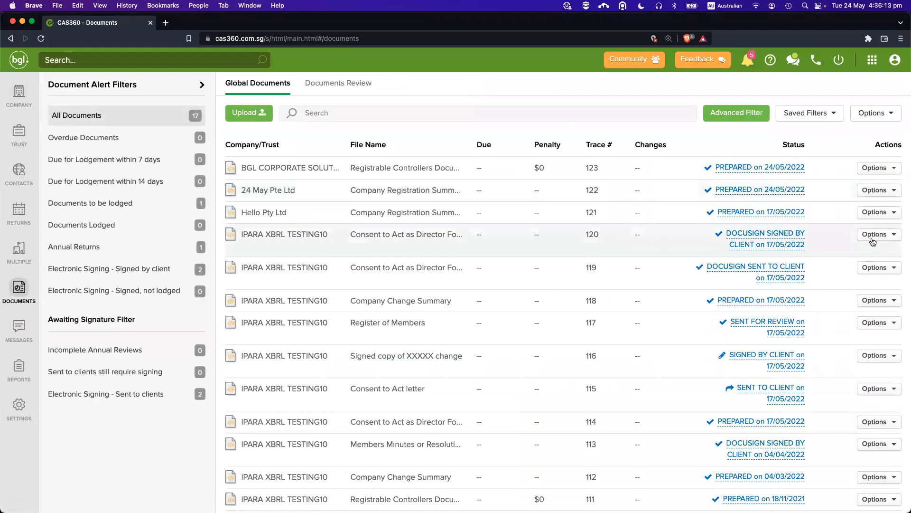
# Open the Options dropdown for document 120, marked DocuSign Signed by Client.
pyautogui.moveTo(803, 247); pyautogui.dragTo(728, 236)
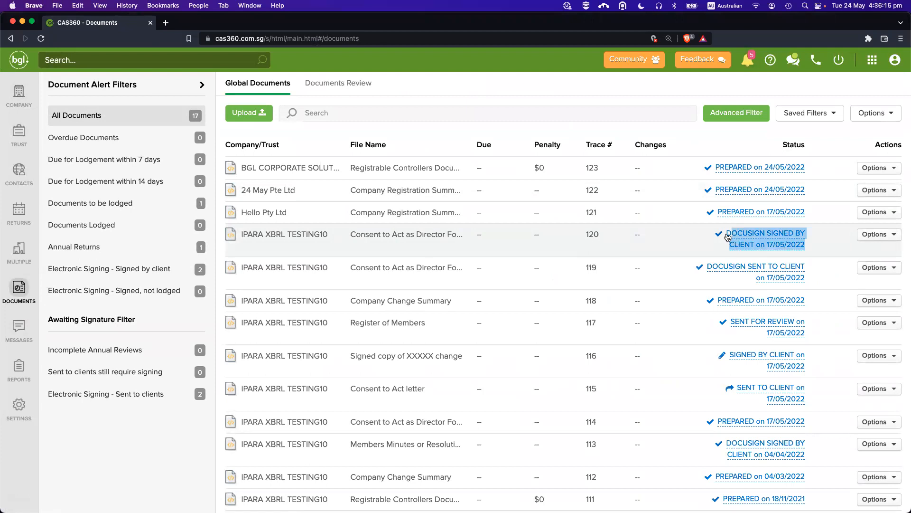
pyautogui.click(689, 245)
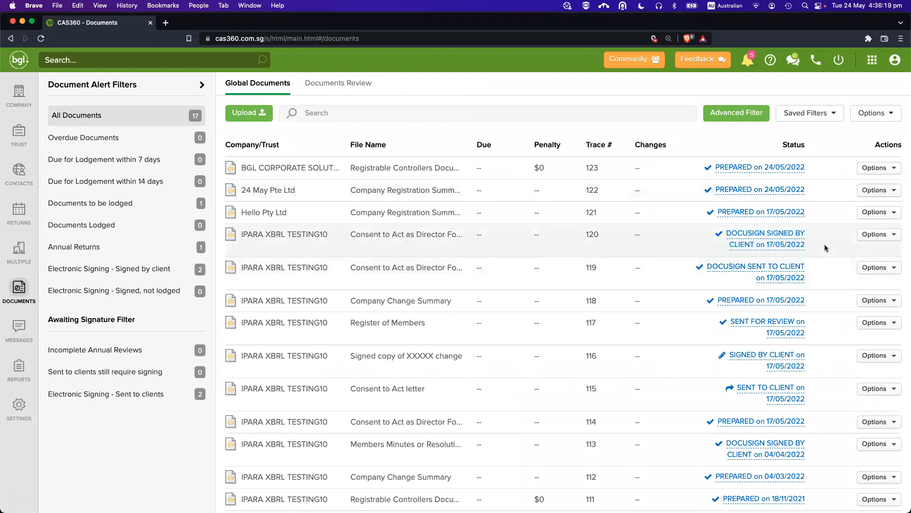
pyautogui.moveTo(825, 248); pyautogui.dragTo(722, 232)
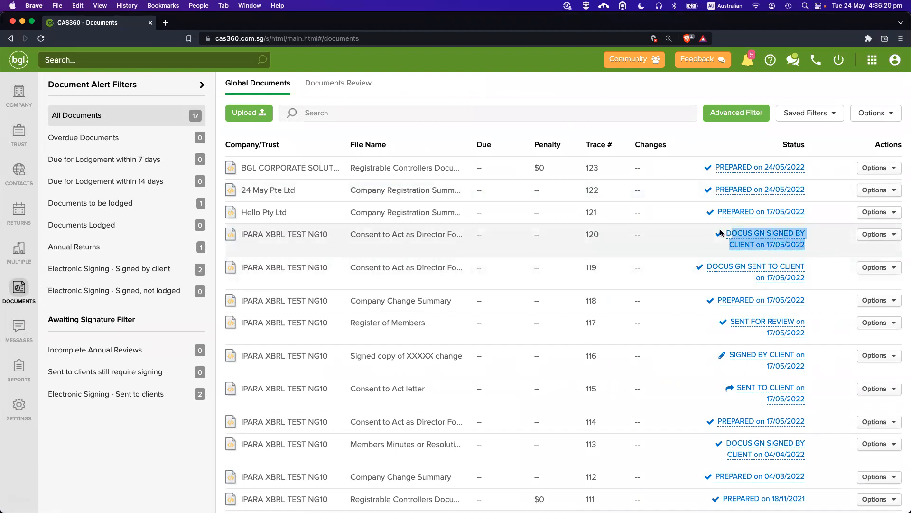
pyautogui.click(685, 246)
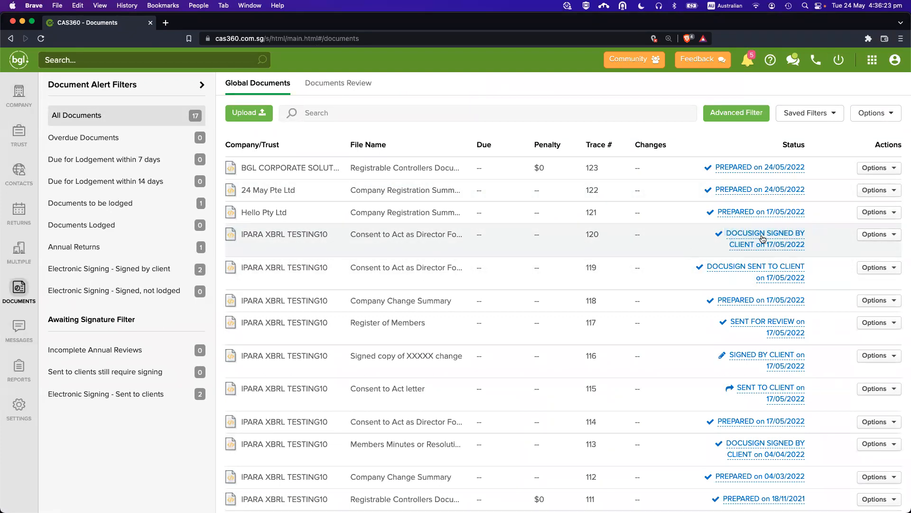
pyautogui.click(857, 233)
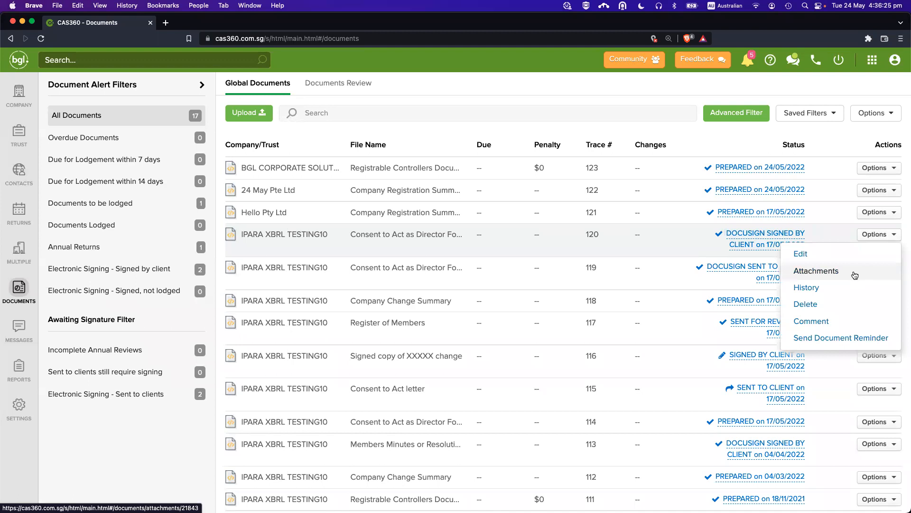
# Open document 120's attachments and preview the original consent form PDF.
pyautogui.click(853, 273)
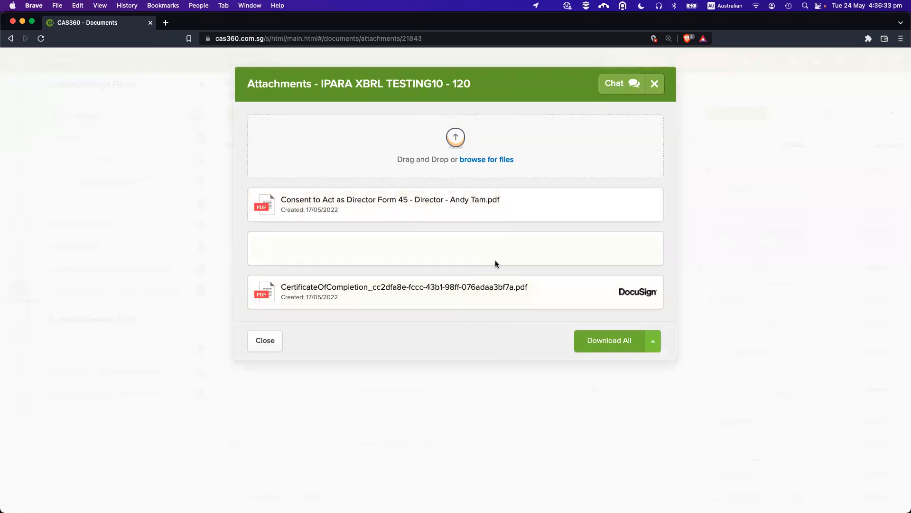
pyautogui.click(522, 205)
pyautogui.scroll(-15, 493, 294)
pyautogui.scroll(-2, 481, 338)
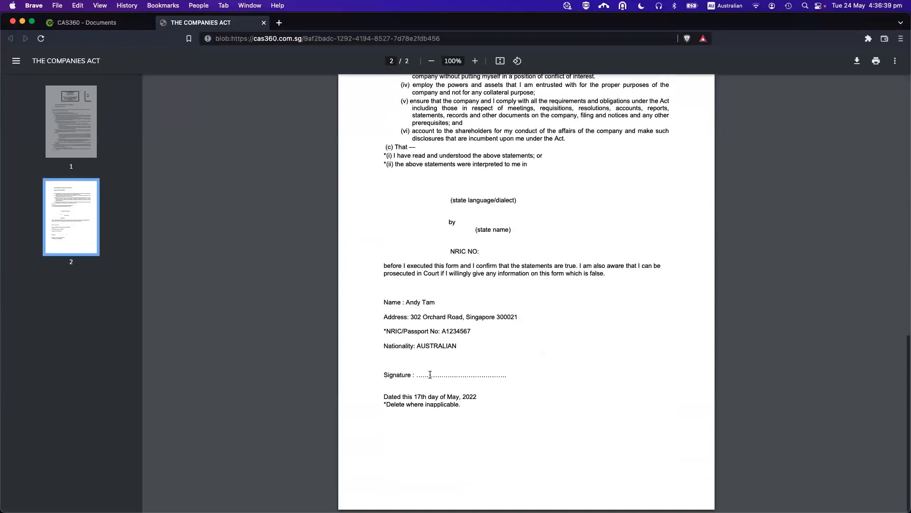
pyautogui.press('super+w')
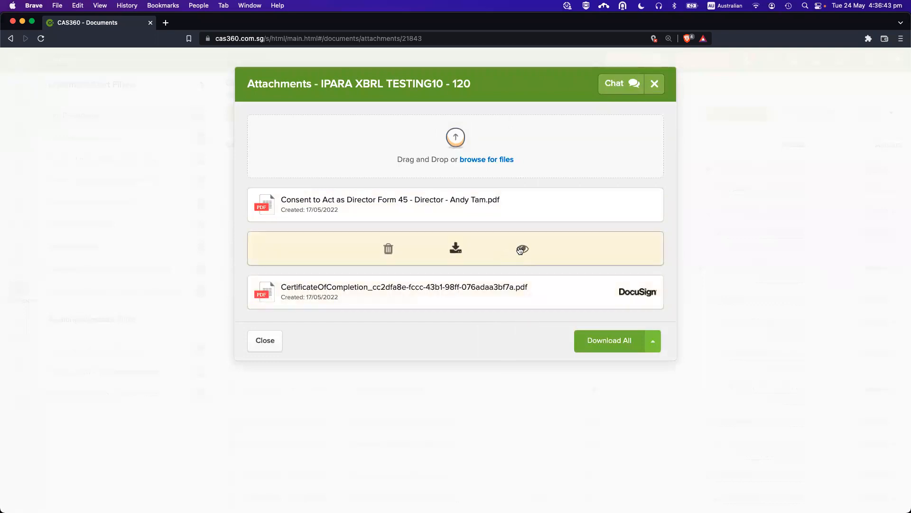
# Check the DocuSign-signed consent dated 17 May 2022, then close the attachments.
pyautogui.click(521, 249)
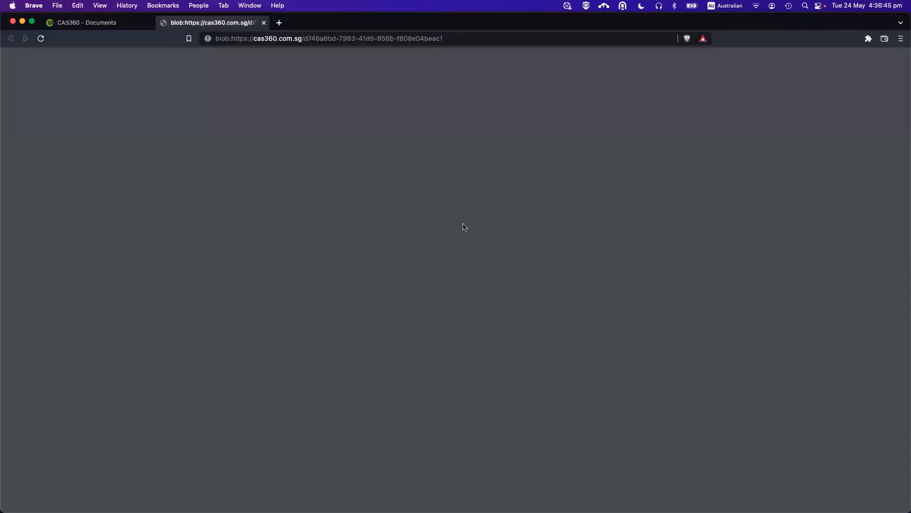
pyautogui.scroll(-10, 469, 283)
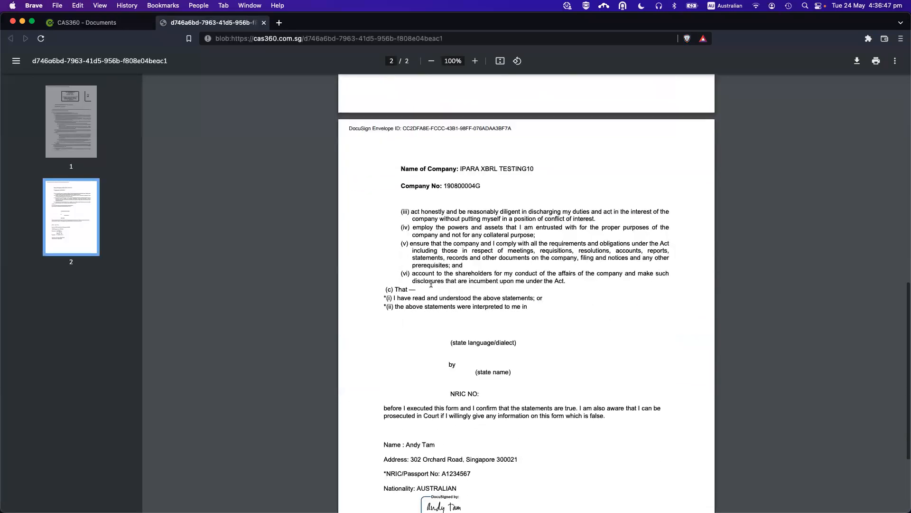
pyautogui.scroll(-3, 431, 283)
pyautogui.scroll(3, 468, 367)
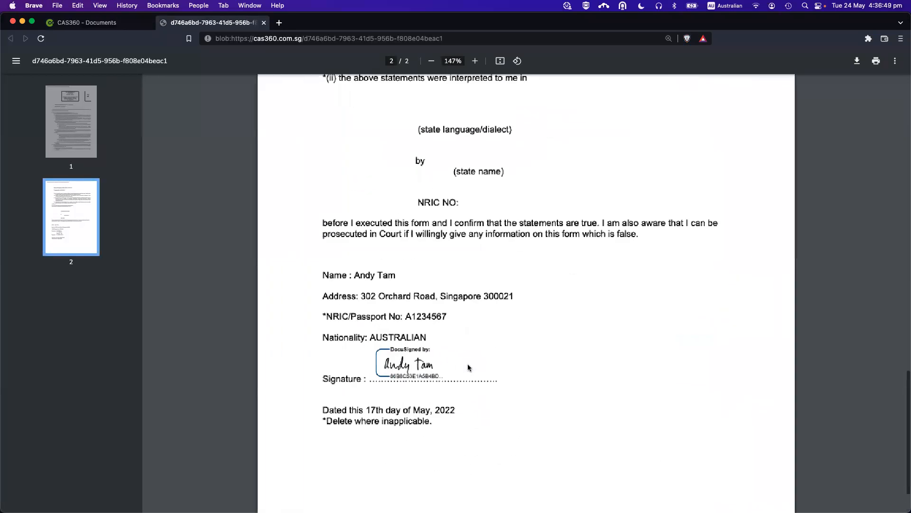
pyautogui.scroll(1, 469, 368)
pyautogui.scroll(-2, 490, 368)
pyautogui.press('super+w')
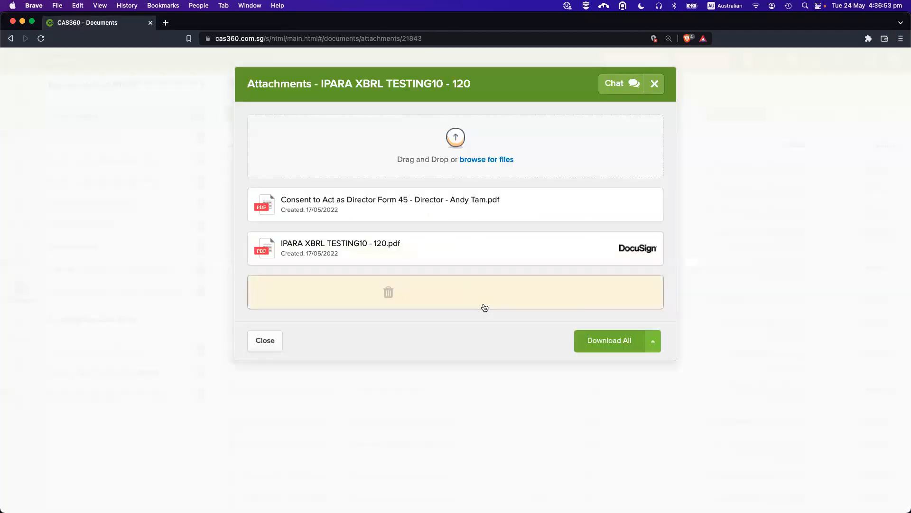
pyautogui.click(273, 338)
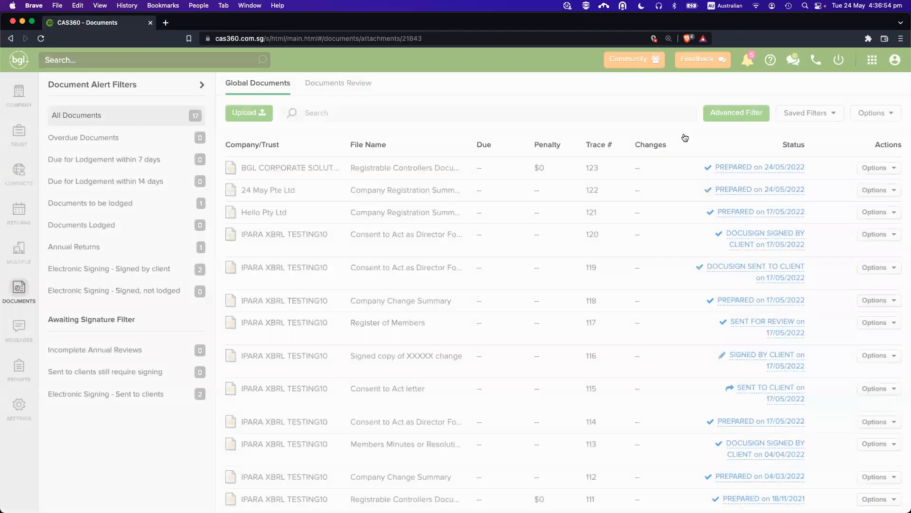
# Read the IPARA XBRL TESTING10 documents-signed notification, then go to Global Contacts.
pyautogui.click(748, 67)
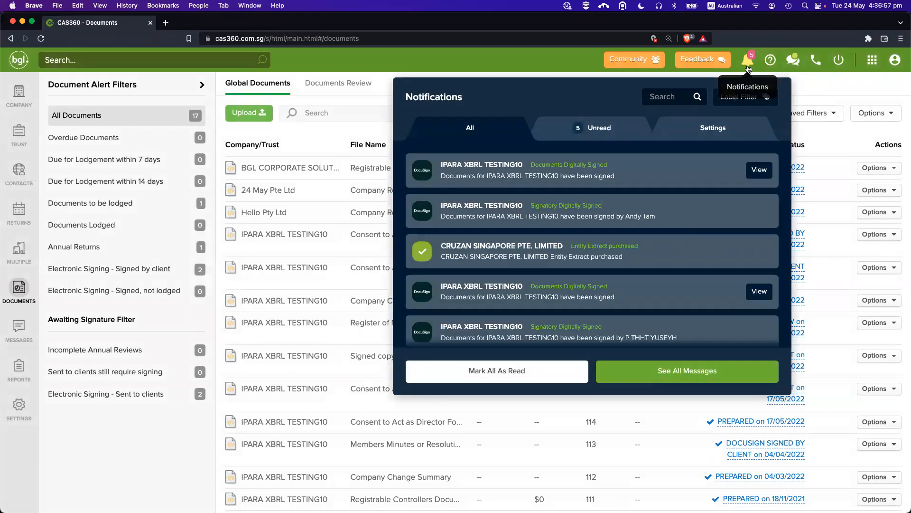
pyautogui.click(646, 176)
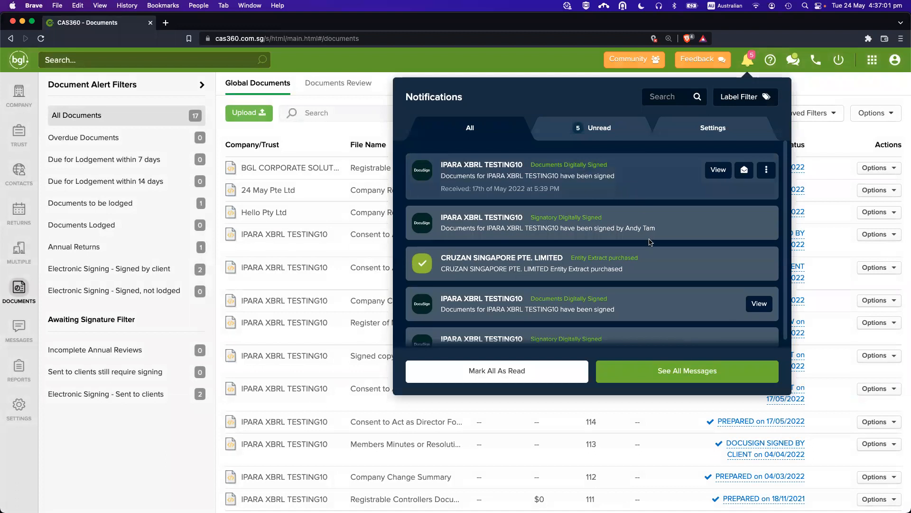
pyautogui.click(634, 180)
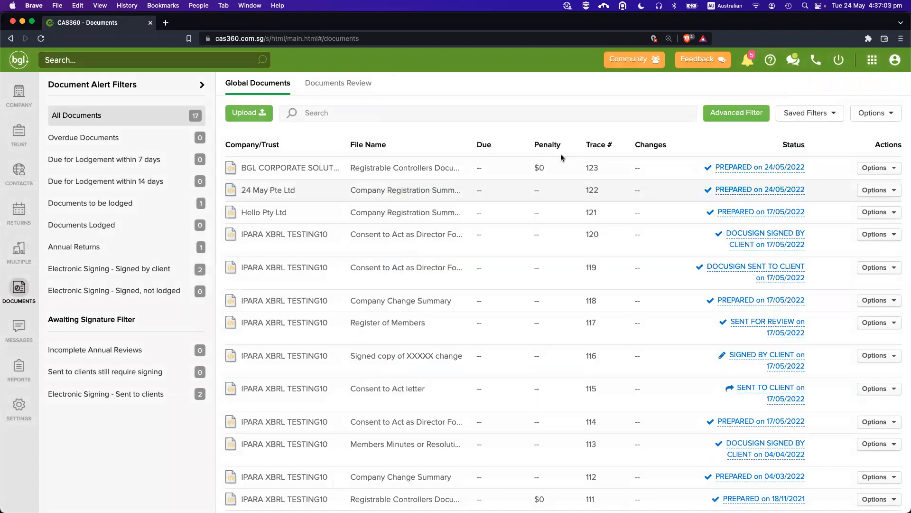
pyautogui.click(28, 98)
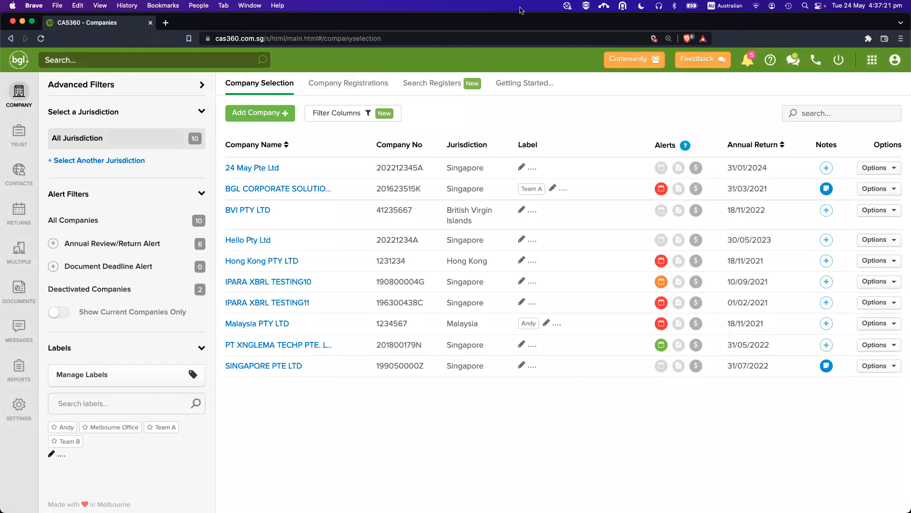
pyautogui.click(20, 172)
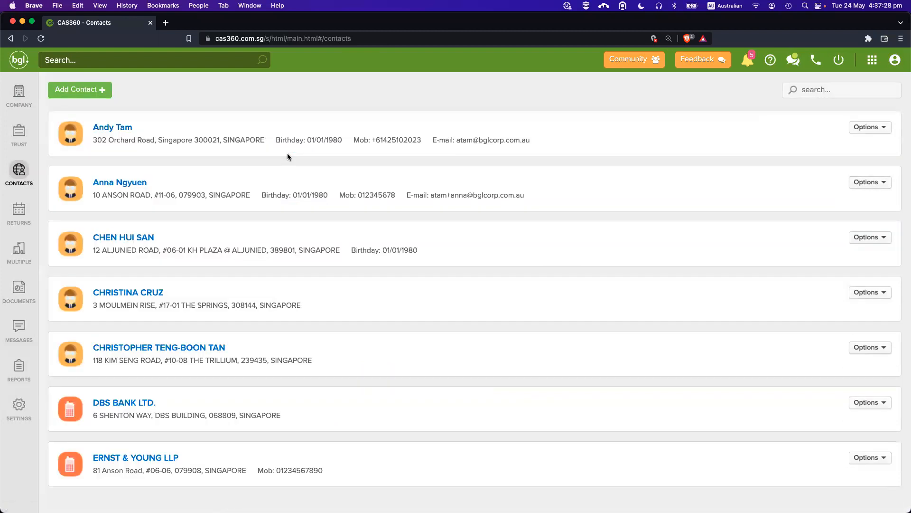
# Open the director's contact details and preview the add-information choices.
pyautogui.click(288, 152)
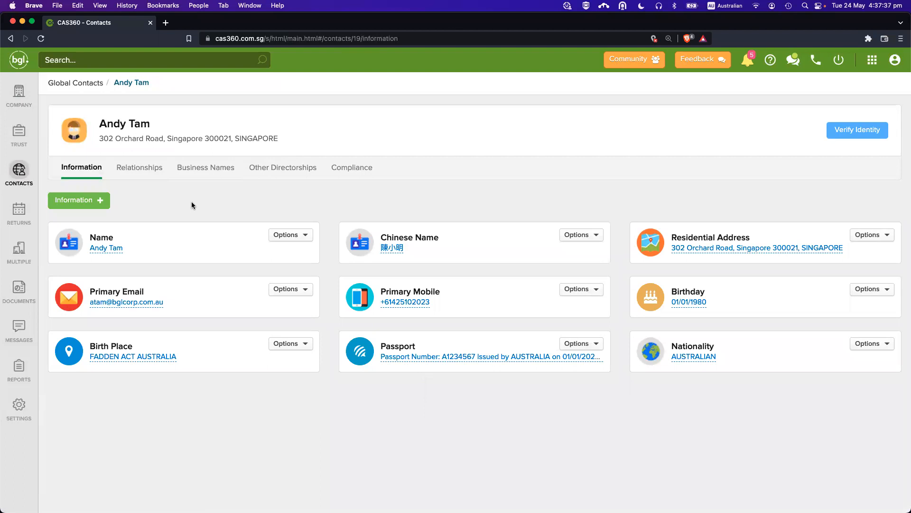
pyautogui.click(89, 205)
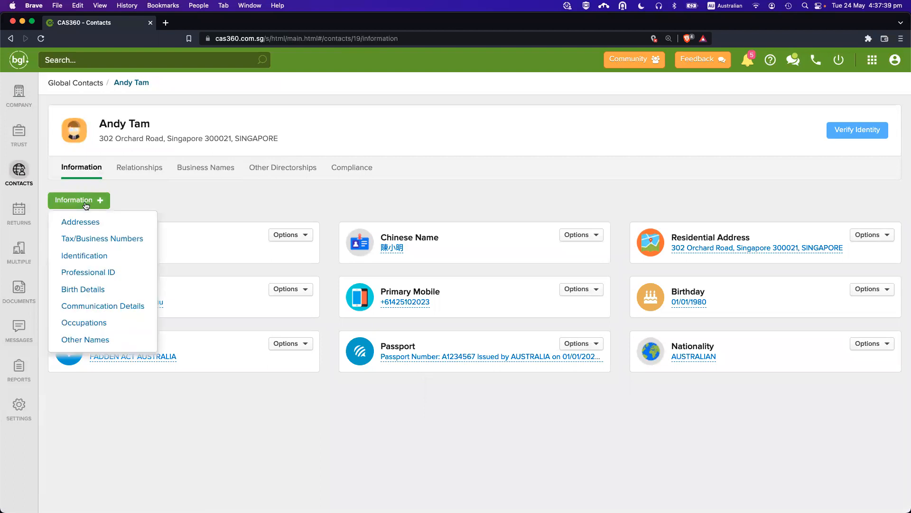
pyautogui.click(407, 443)
# Abandon a SINGAPOREAN nationality edit, keeping AUSTRALIAN, and reopen the Information + choices.
pyautogui.click(702, 356)
pyautogui.click(577, 340)
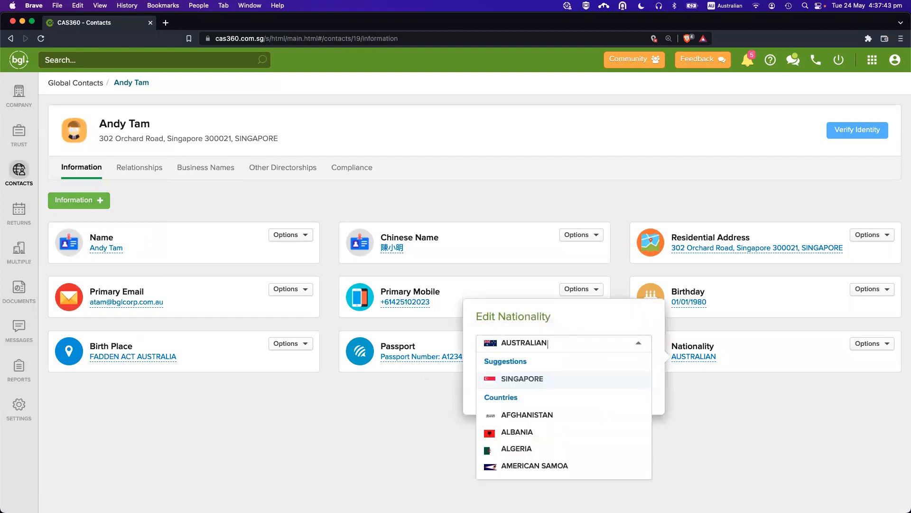
pyautogui.click(547, 380)
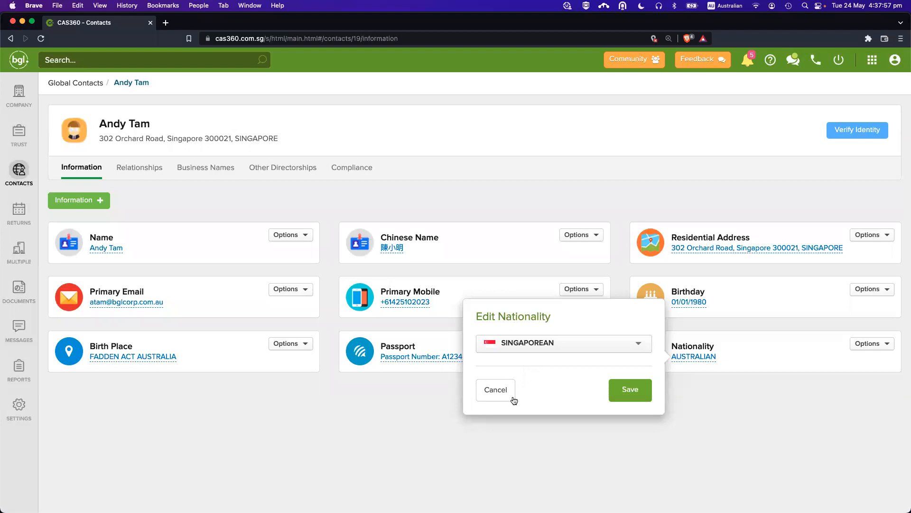
pyautogui.click(495, 389)
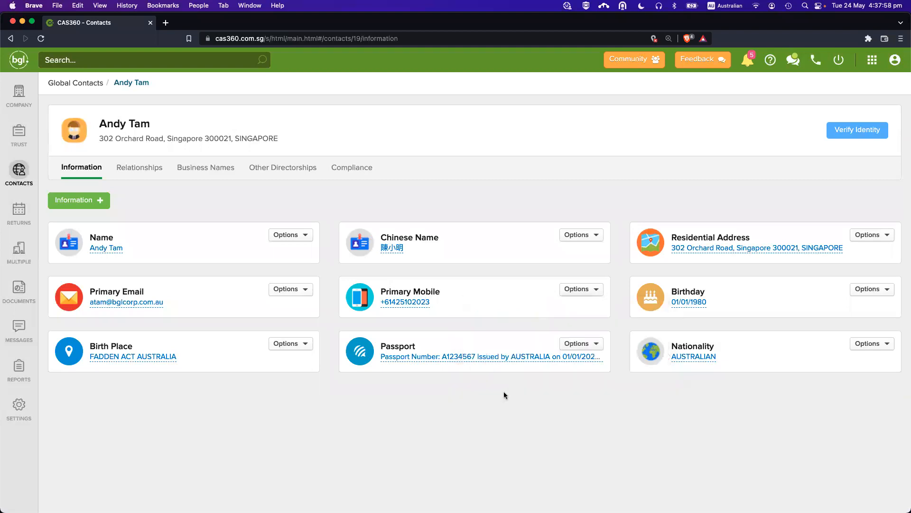
pyautogui.moveTo(718, 359); pyautogui.dragTo(669, 361)
pyautogui.click(705, 382)
pyautogui.click(76, 200)
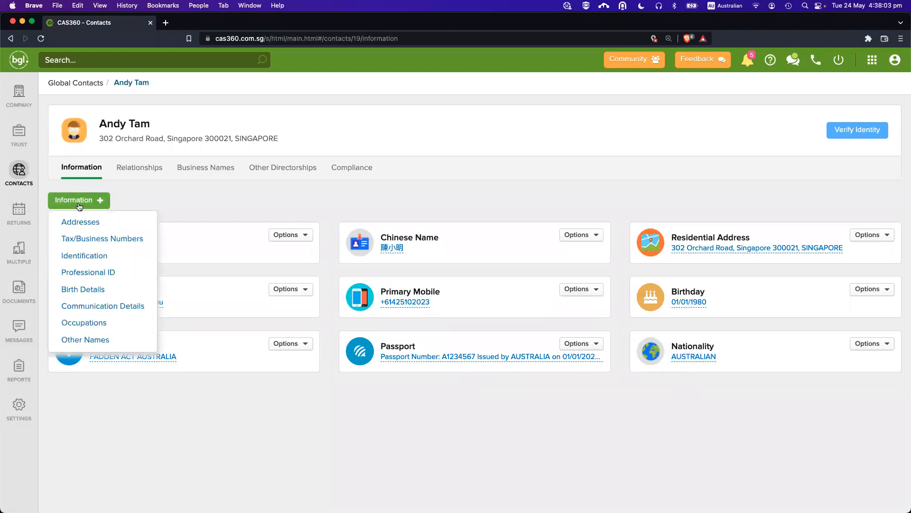
# Save a new SG NRIC (Permanent Resident) identification record with the director's ID number.
pyautogui.click(110, 256)
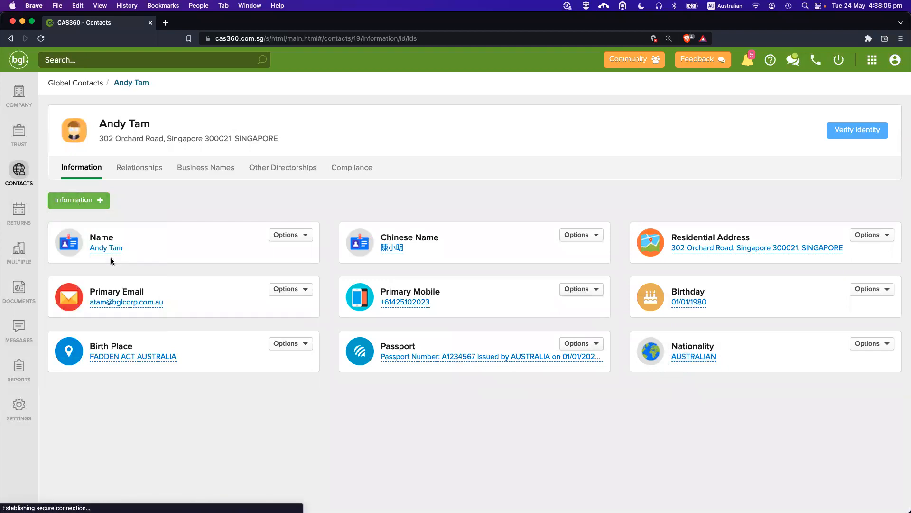
pyautogui.click(314, 139)
pyautogui.scroll(-3, 317, 238)
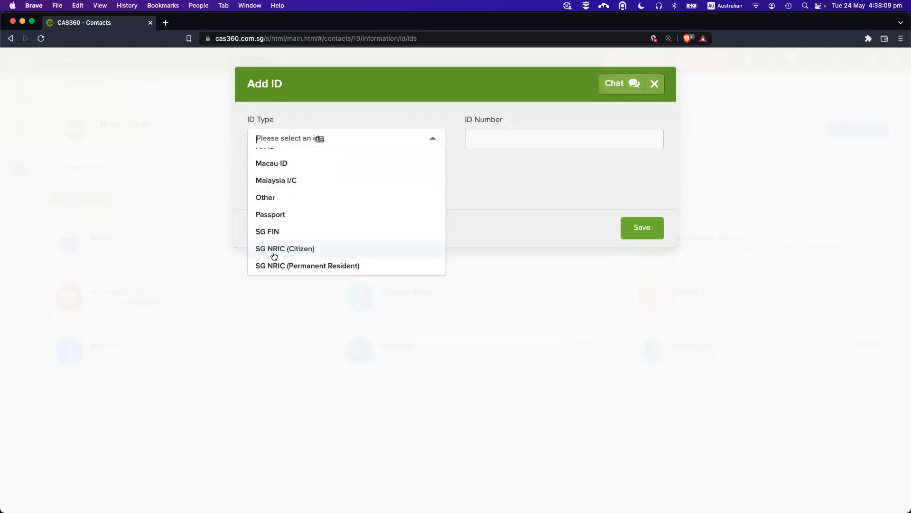
pyautogui.click(321, 267)
pyautogui.click(486, 139)
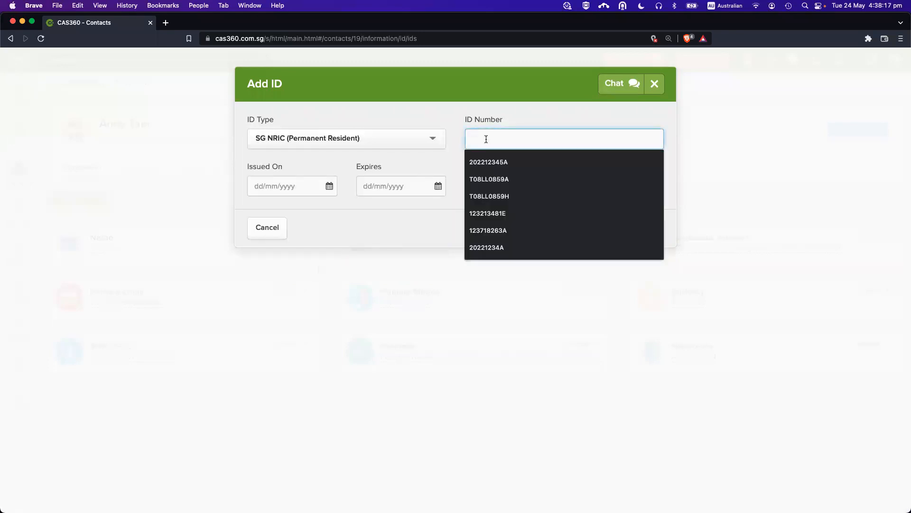
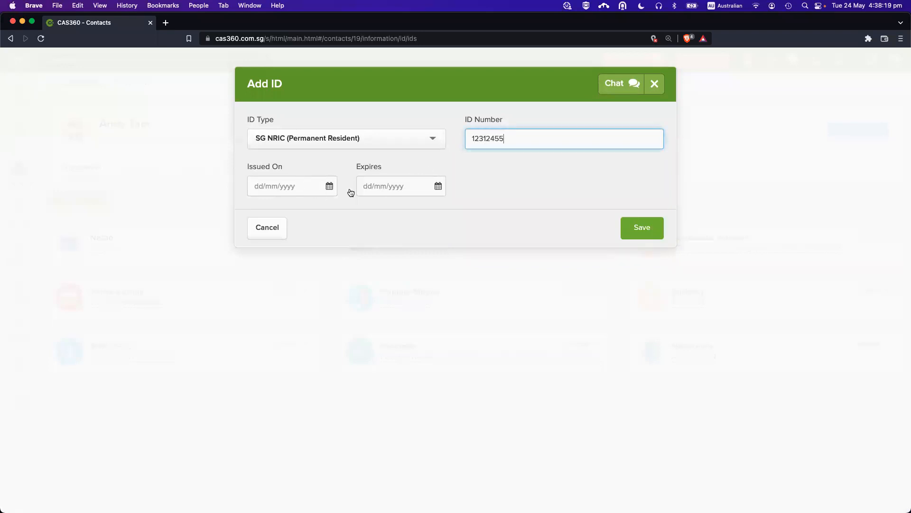
pyautogui.click(644, 231)
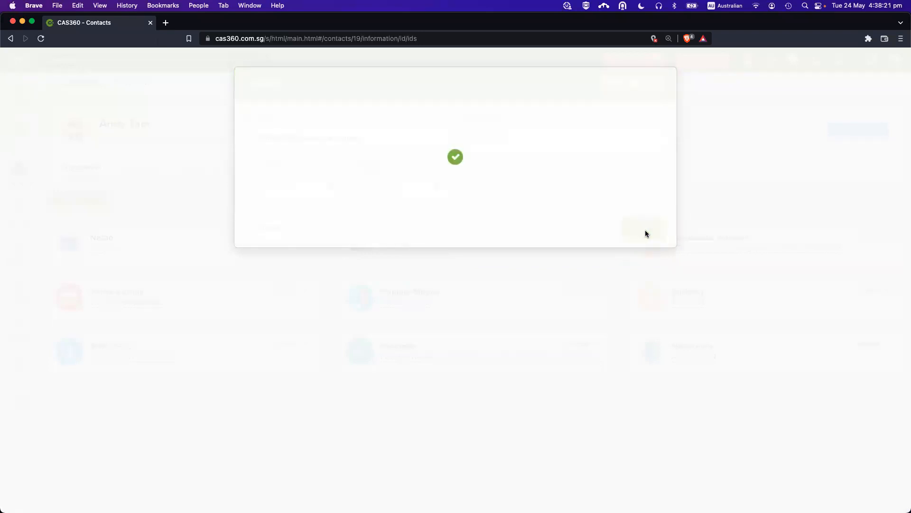
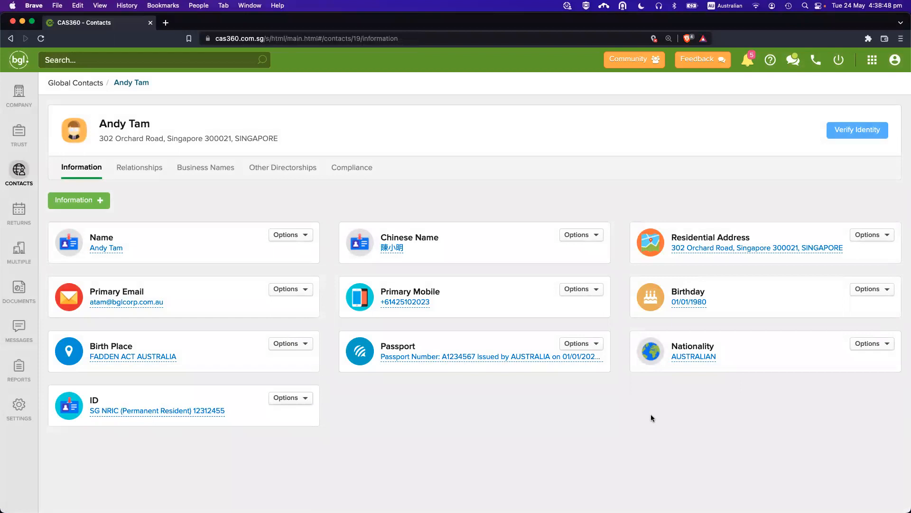
# Leave the contact page and show the Company Selection list of 10 companies.
pyautogui.click(28, 99)
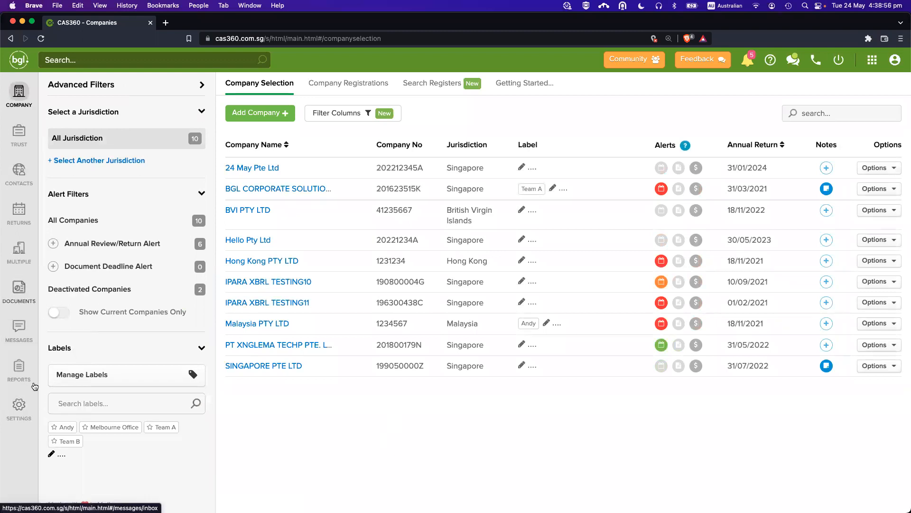
# In Document Templates, make Master Single Column Directors Minutes or Resolution.docx the default for Directors Minutes or Resolutions.
pyautogui.click(19, 405)
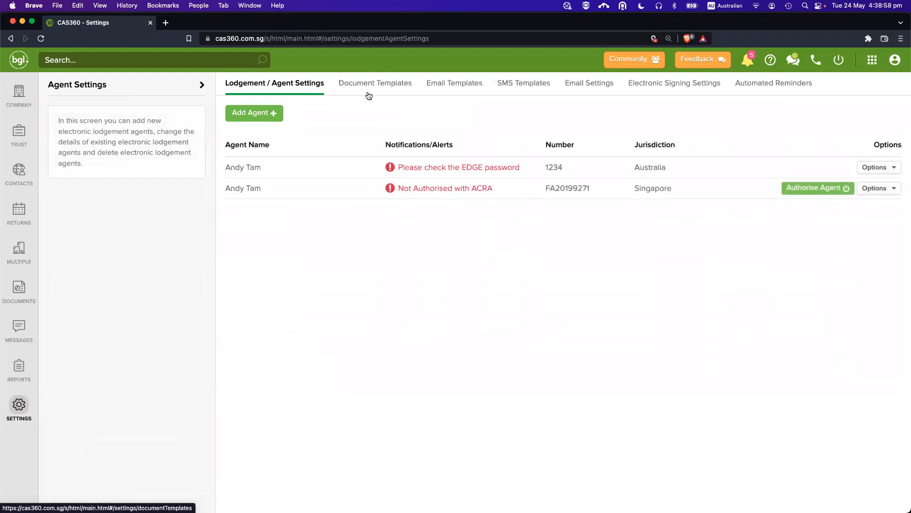
pyautogui.click(368, 95)
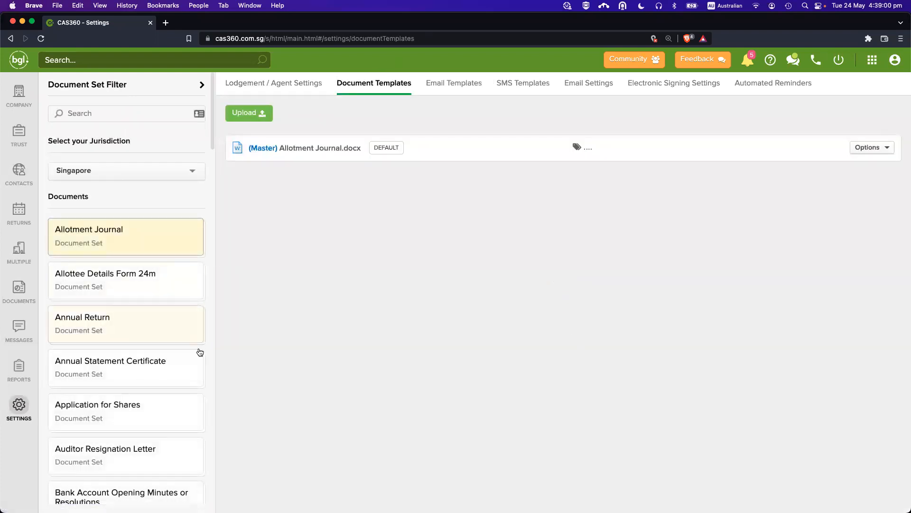
pyautogui.scroll(-5, 200, 352)
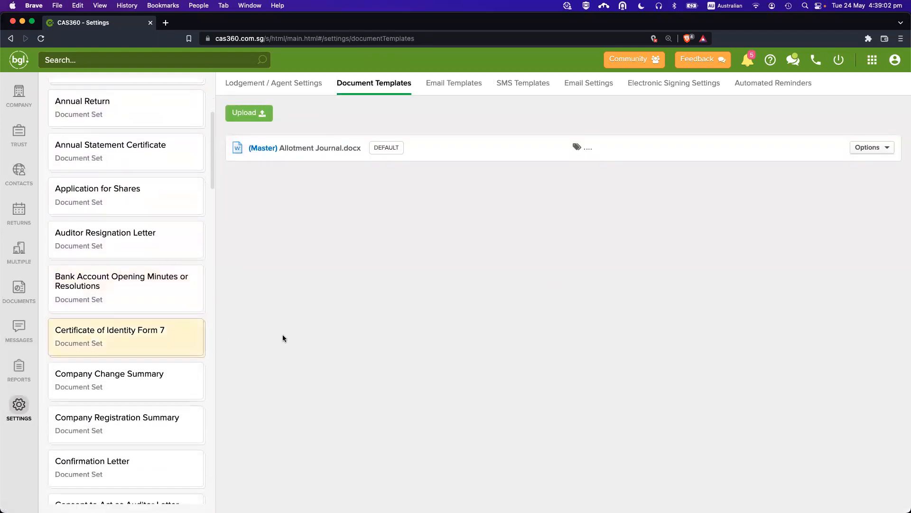
pyautogui.scroll(2, 282, 334)
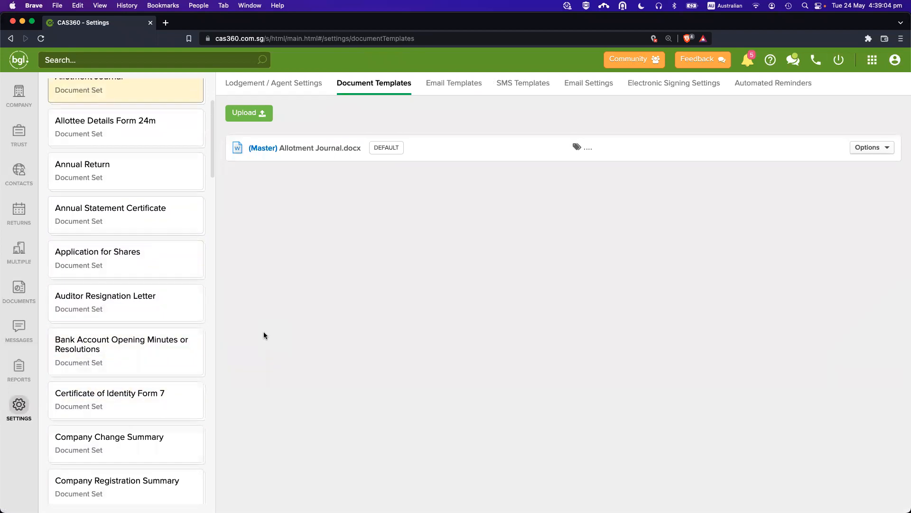
pyautogui.press('super+f')
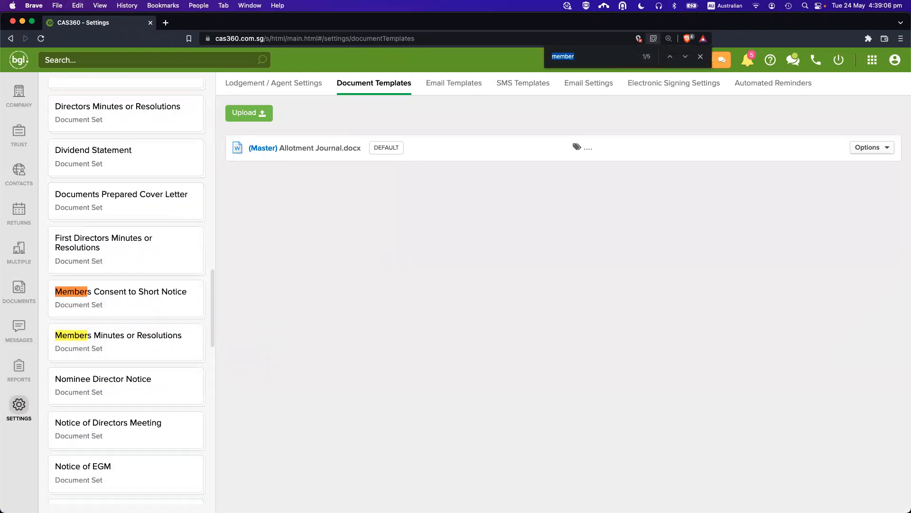
pyautogui.press('Escape')
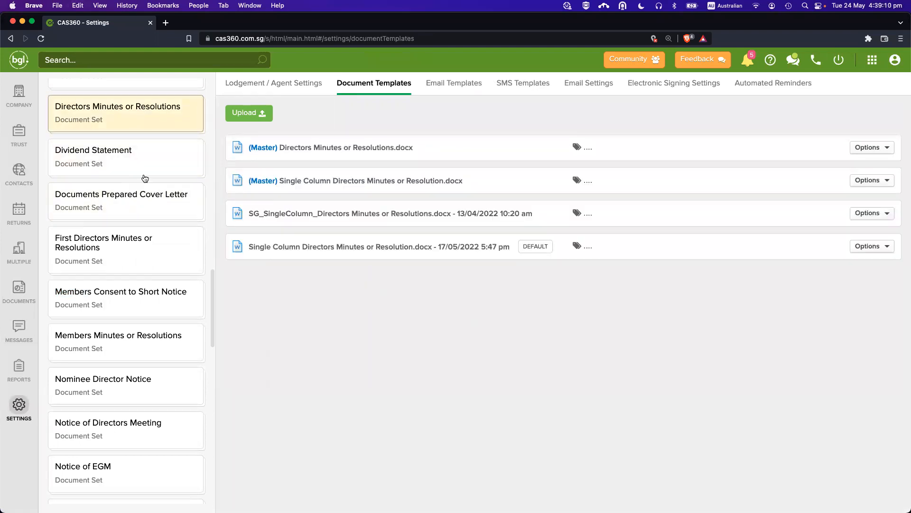
pyautogui.scroll(1, 153, 188)
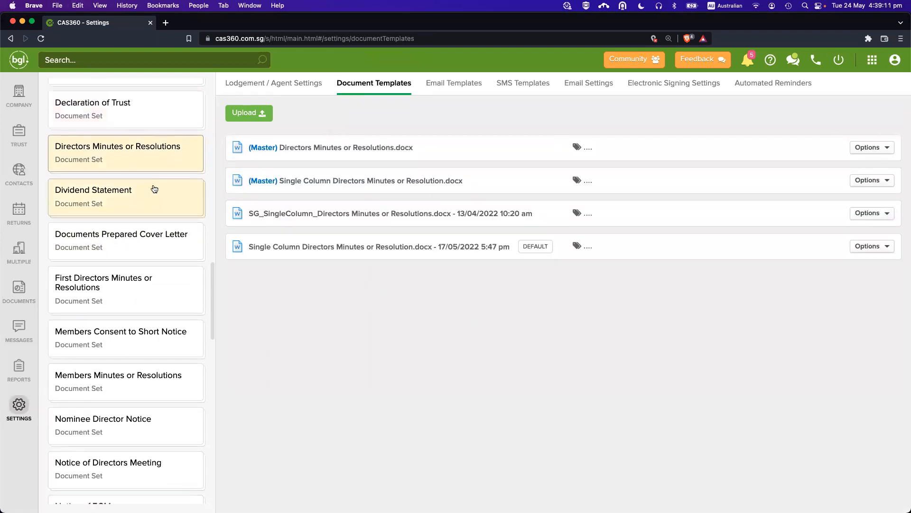
pyautogui.click(148, 389)
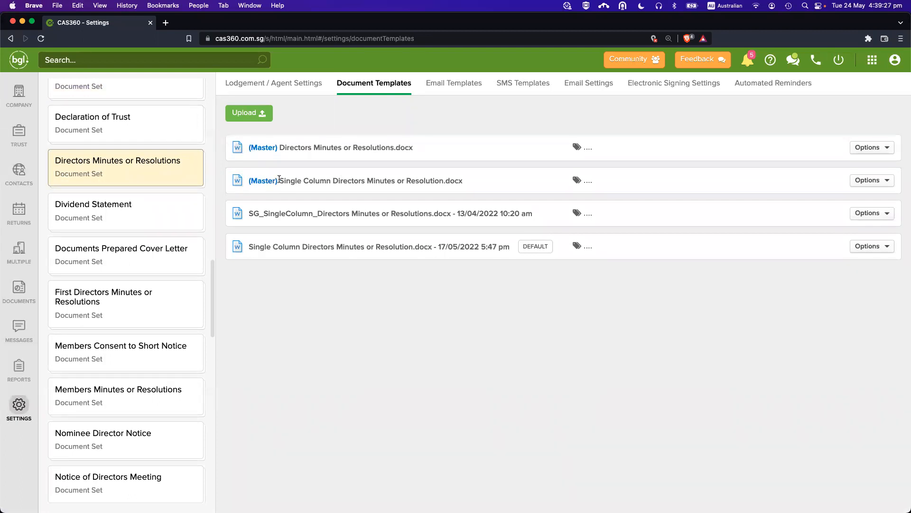
pyautogui.moveTo(376, 179); pyautogui.dragTo(299, 187)
pyautogui.click(335, 282)
pyautogui.click(846, 216)
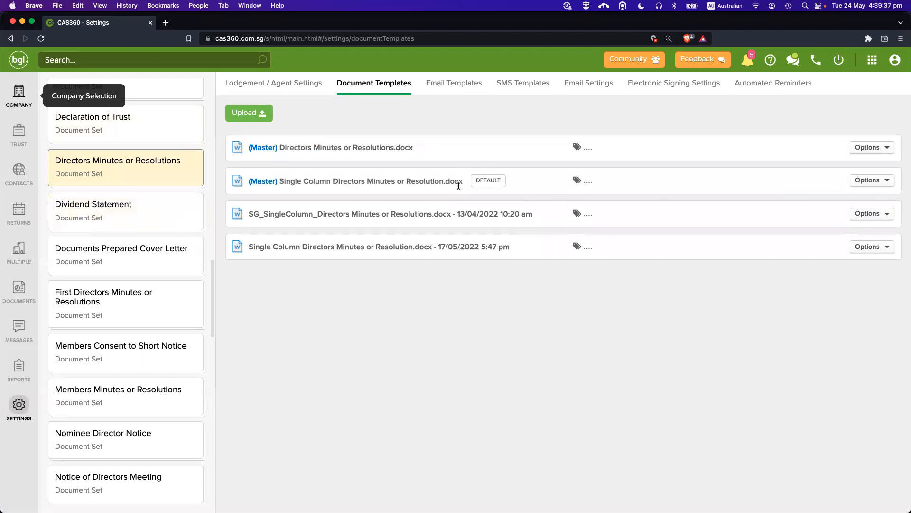
pyautogui.click(19, 94)
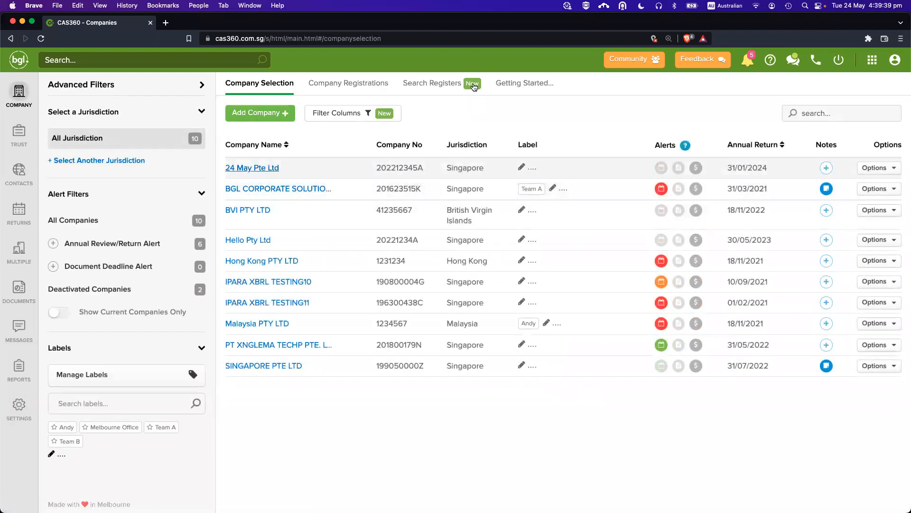
# Mark the BGL CORPORATE SOLUTIONS director appointment for printing and prepare its forms.
pyautogui.click(268, 189)
pyautogui.click(780, 491)
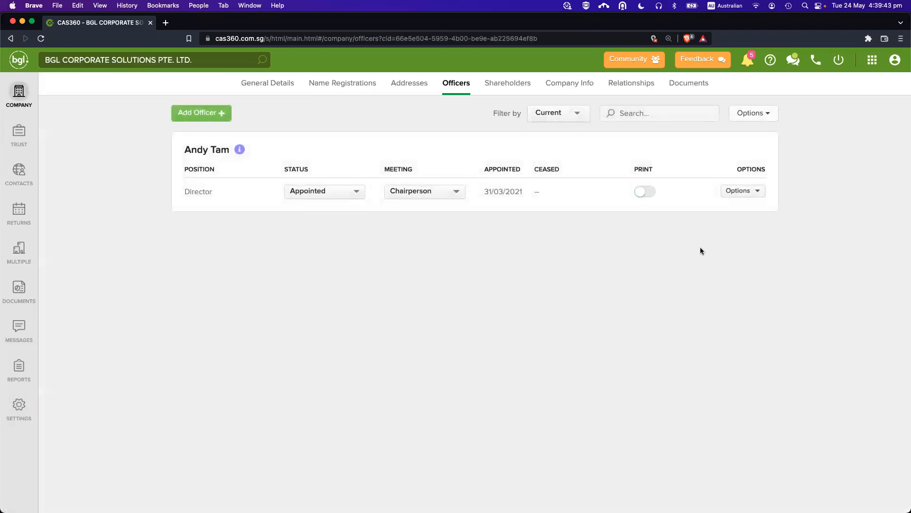
pyautogui.click(644, 192)
pyautogui.click(832, 494)
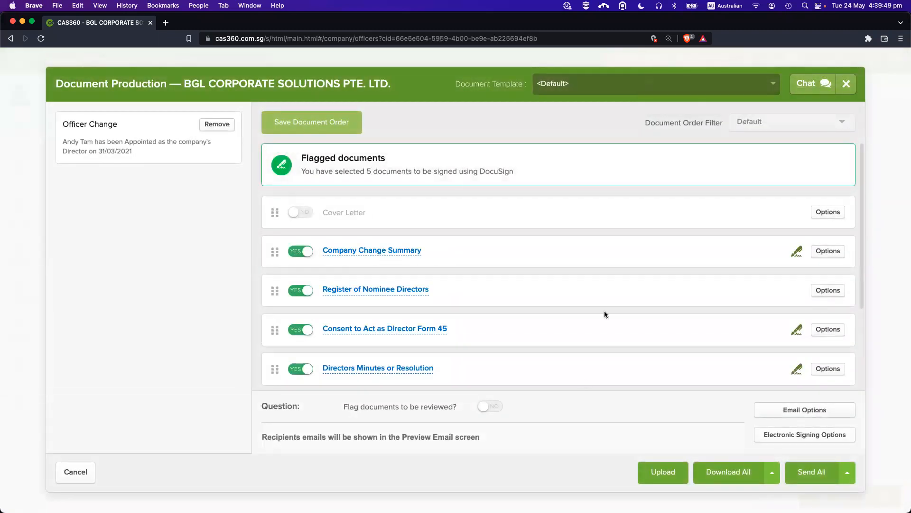
pyautogui.scroll(-3, 597, 312)
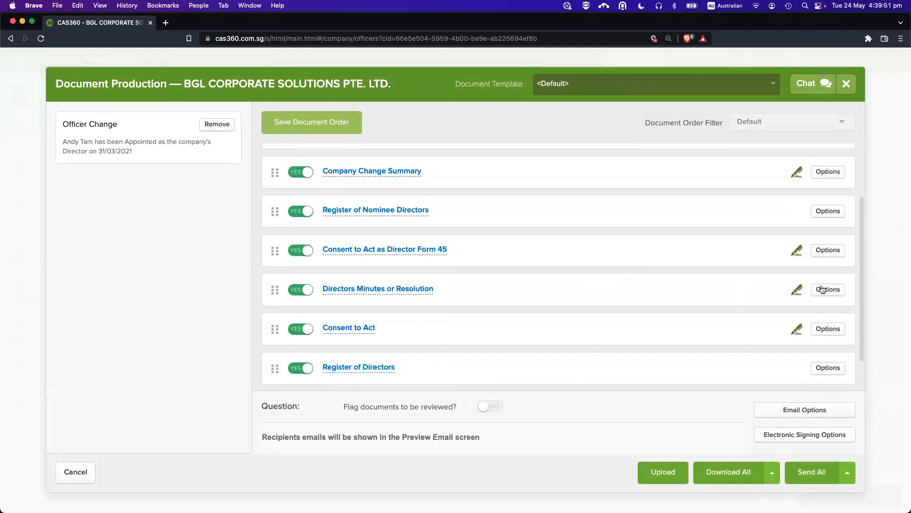
pyautogui.click(823, 290)
pyautogui.press('Escape')
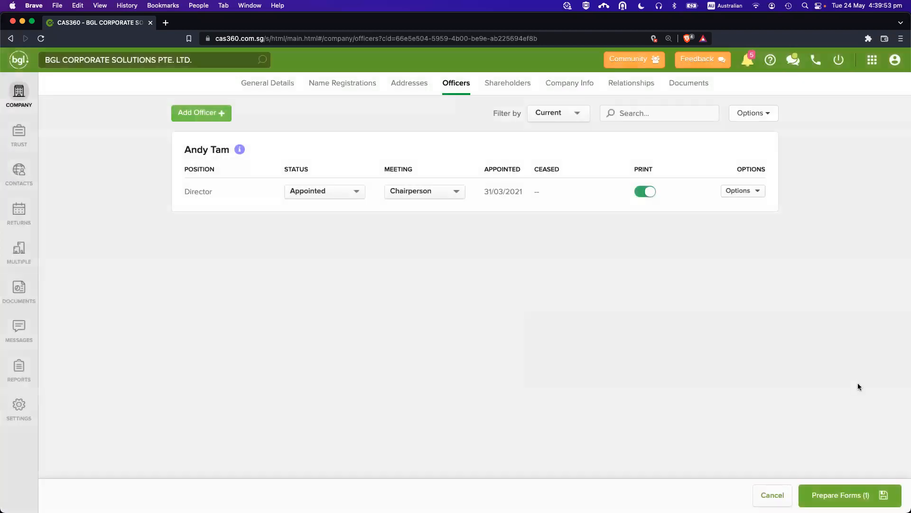
pyautogui.click(862, 499)
pyautogui.scroll(-5, 585, 324)
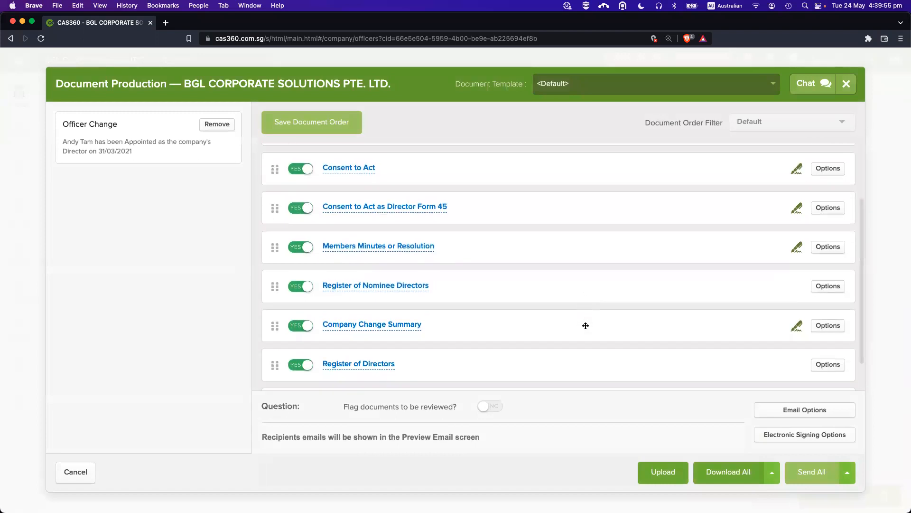
# Switch the Directors Minutes document to the (Master) Directors Minutes or Resolutions.docx template and save.
pyautogui.click(828, 363)
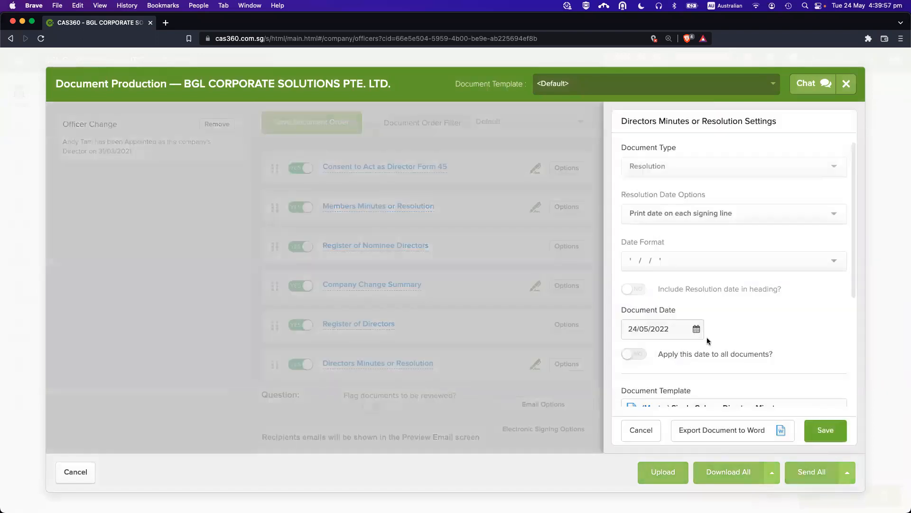
pyautogui.scroll(-1, 711, 340)
pyautogui.click(724, 388)
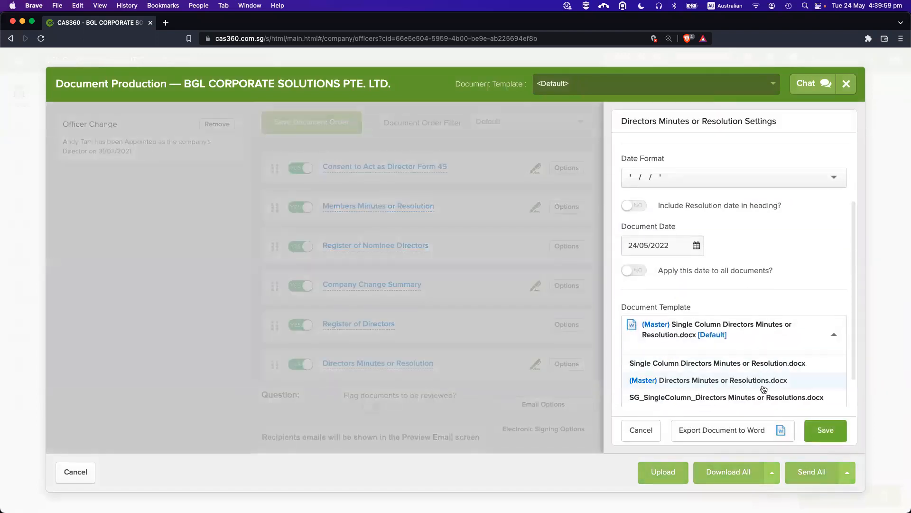
pyautogui.click(721, 352)
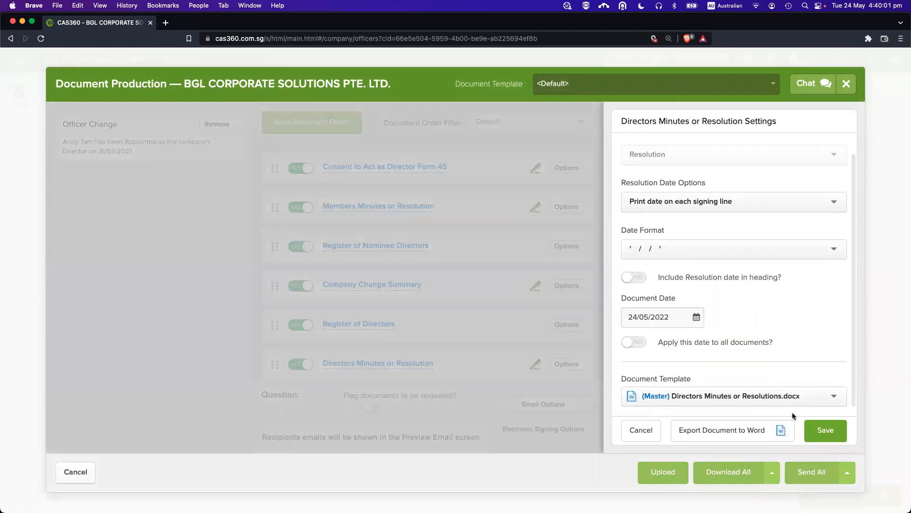
pyautogui.click(828, 434)
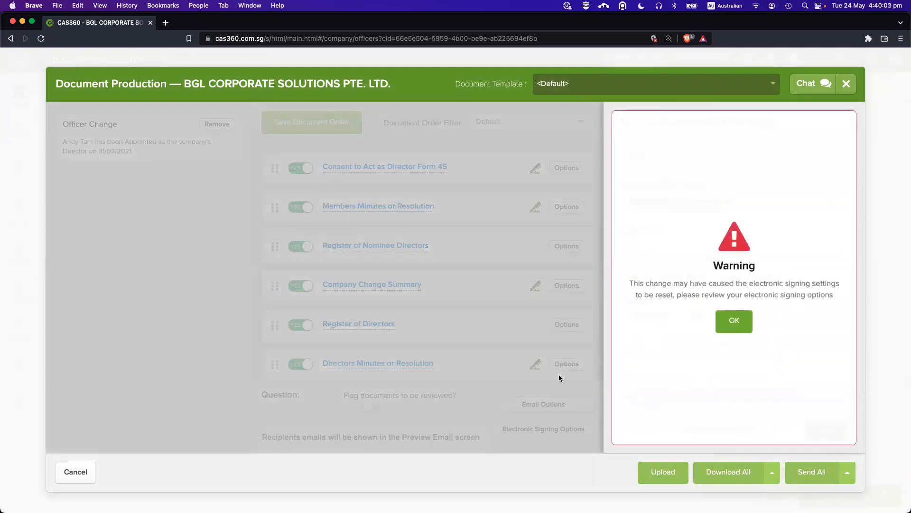
pyautogui.click(732, 320)
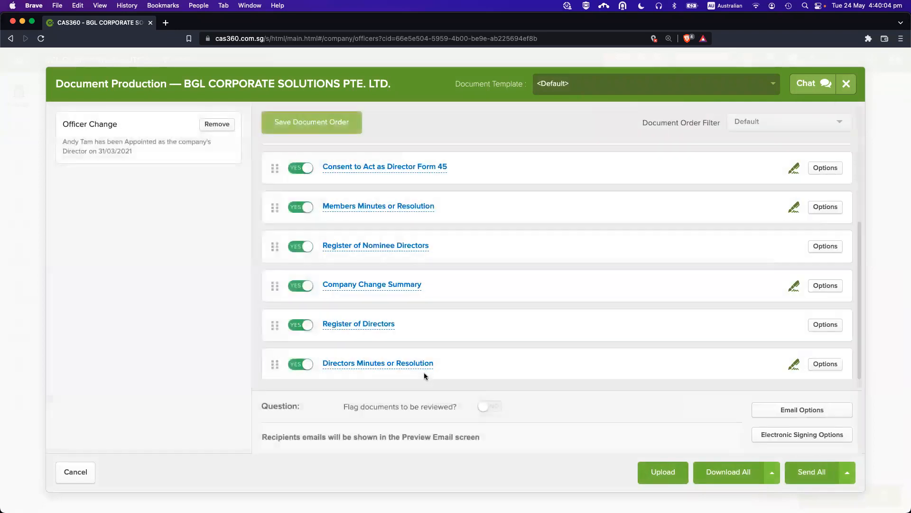
# Preview the generated Directors Resolution, then close the preview.
pyautogui.click(423, 370)
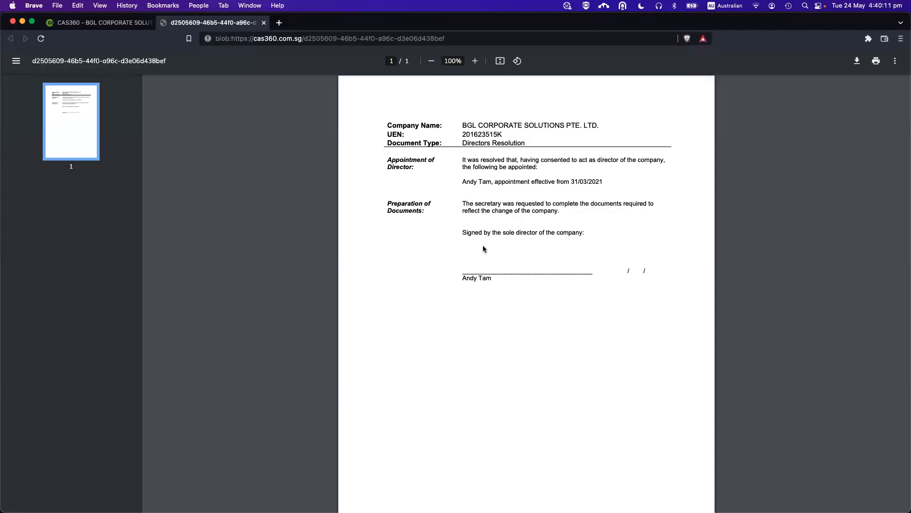
pyautogui.moveTo(388, 155); pyautogui.dragTo(420, 188)
pyautogui.click(556, 187)
pyautogui.press('super+w')
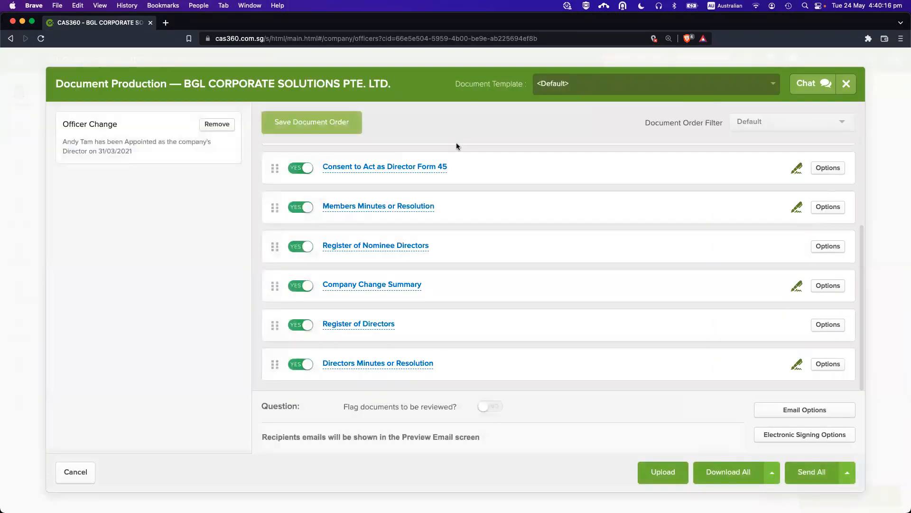
# Change the Directors Minutes template back to the master Single Column one and save.
pyautogui.click(828, 363)
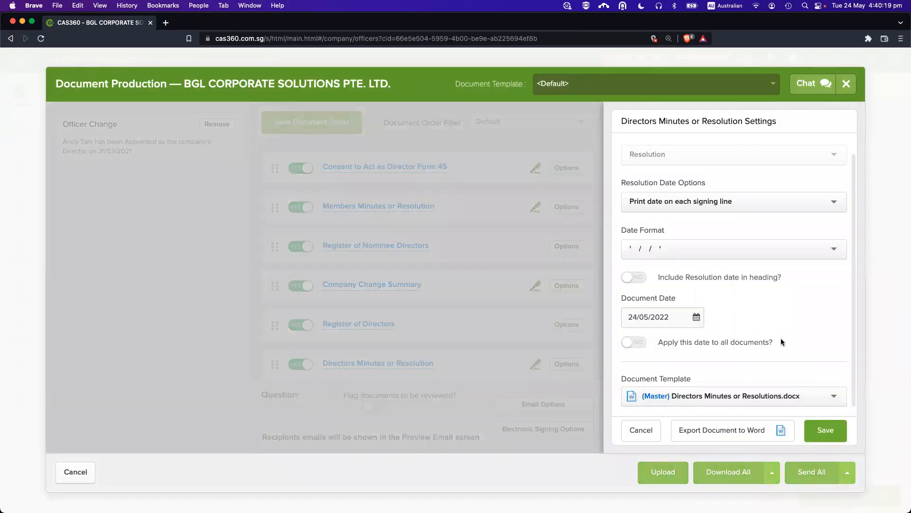
pyautogui.click(712, 397)
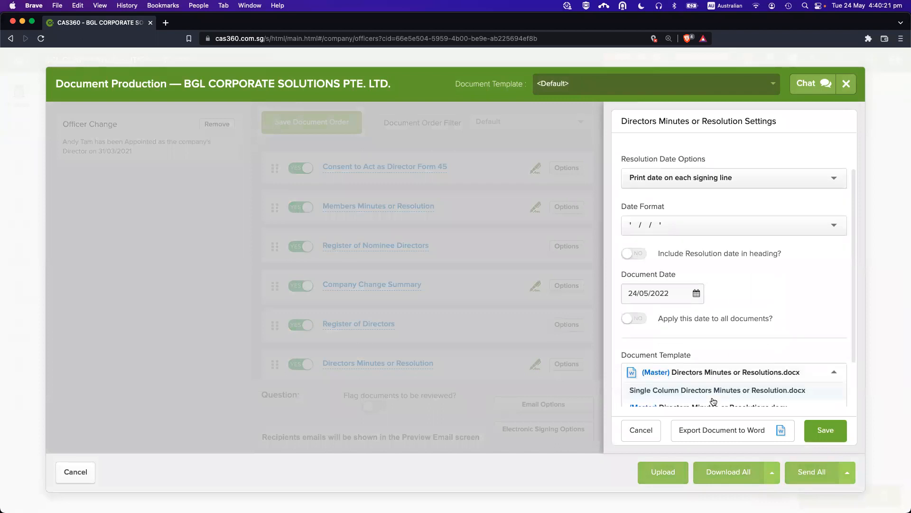
pyautogui.click(739, 393)
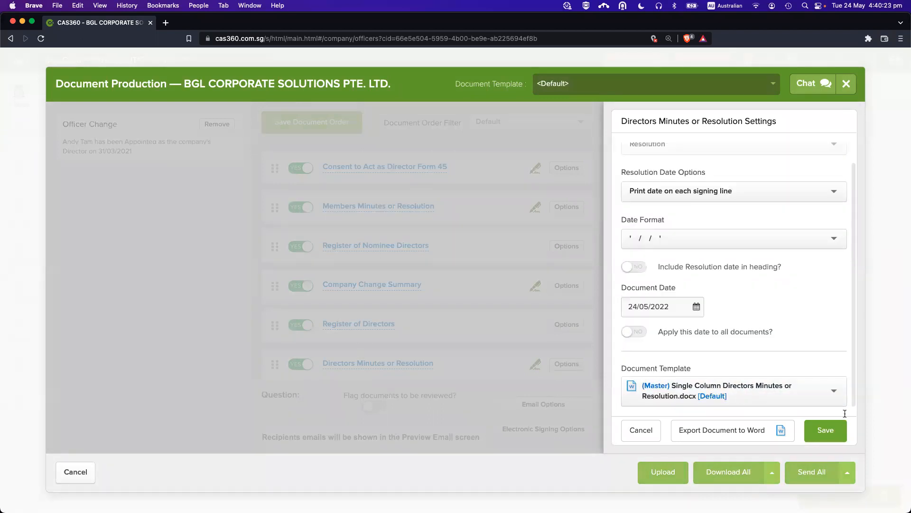
pyautogui.click(826, 430)
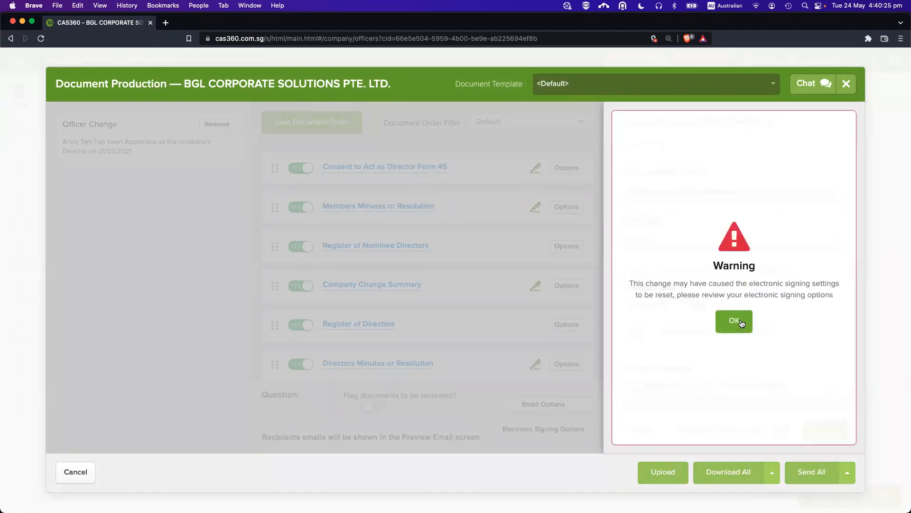
pyautogui.click(734, 321)
# Preview the resolution PDF, then close it and the Document Production window.
pyautogui.click(397, 363)
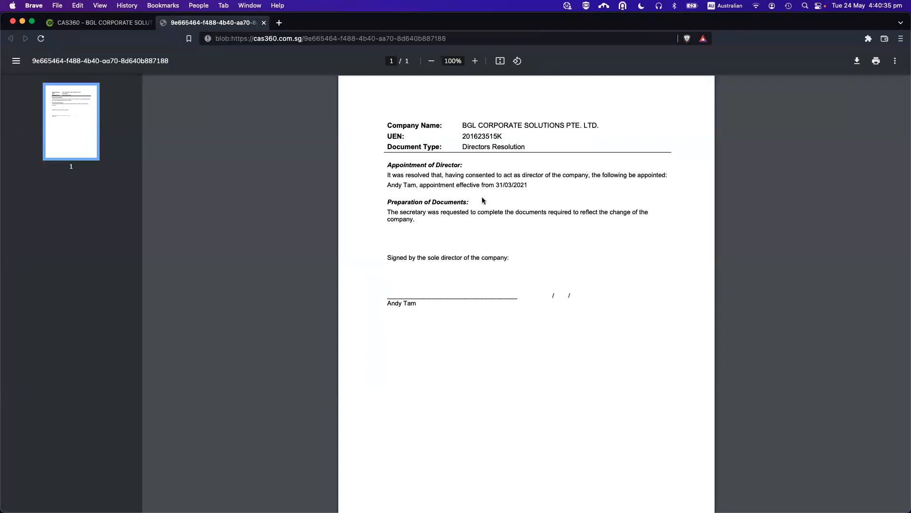
pyautogui.press('super+w')
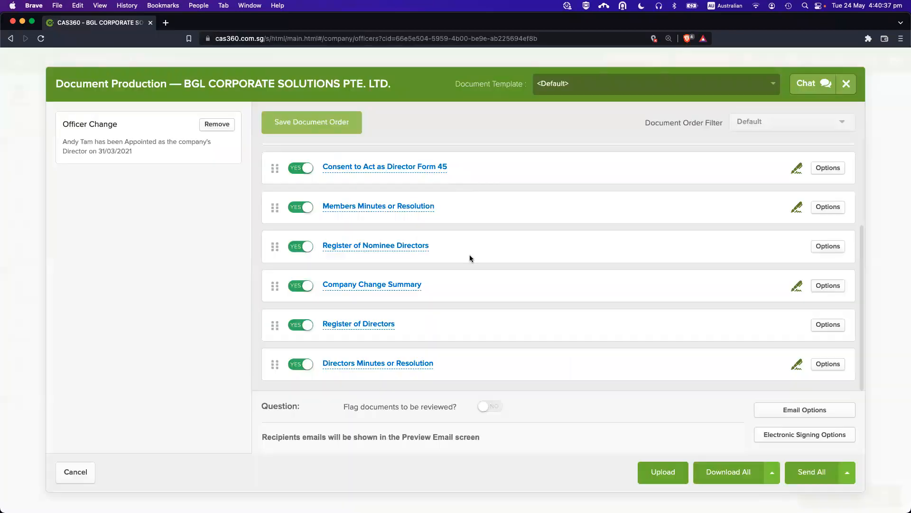
pyautogui.press('Escape')
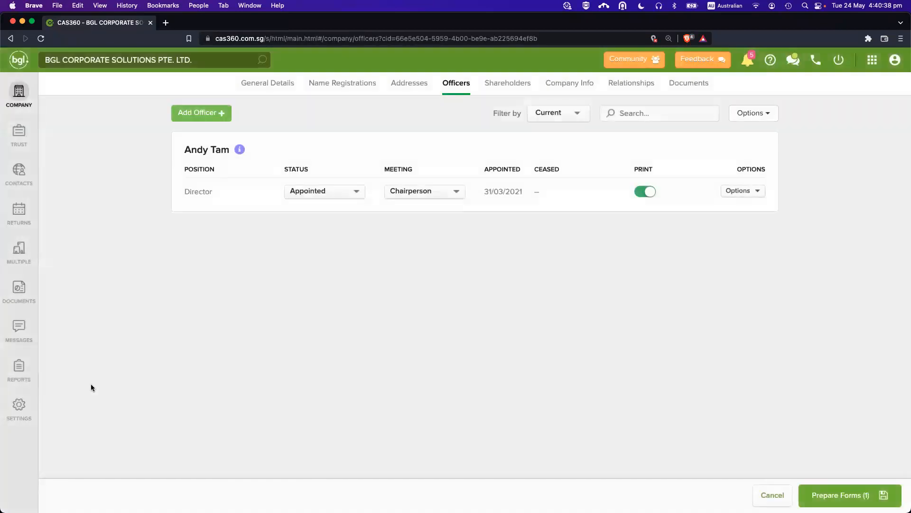
# Filter Document Templates by 'direc' and select Directors Minutes or Resolutions.
pyautogui.click(18, 406)
pyautogui.click(364, 85)
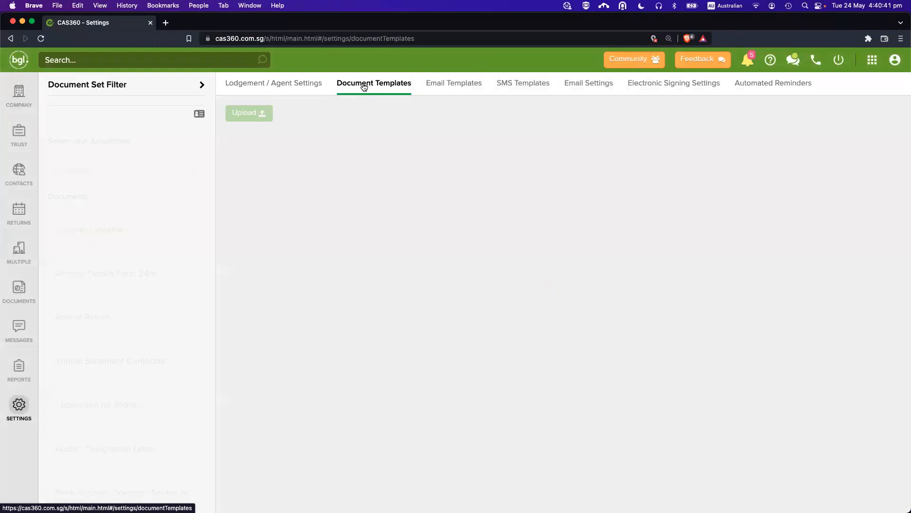
pyautogui.press('super+f')
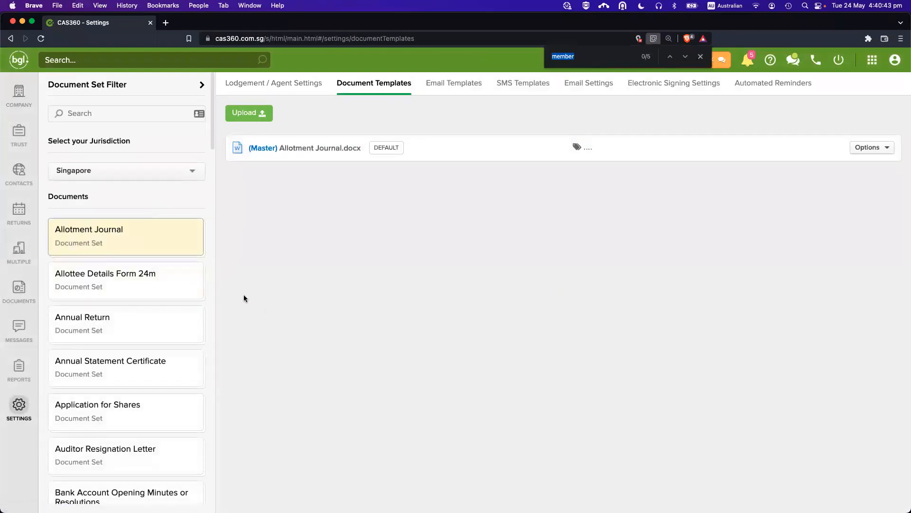
pyautogui.write('s')
pyautogui.press('Escape')
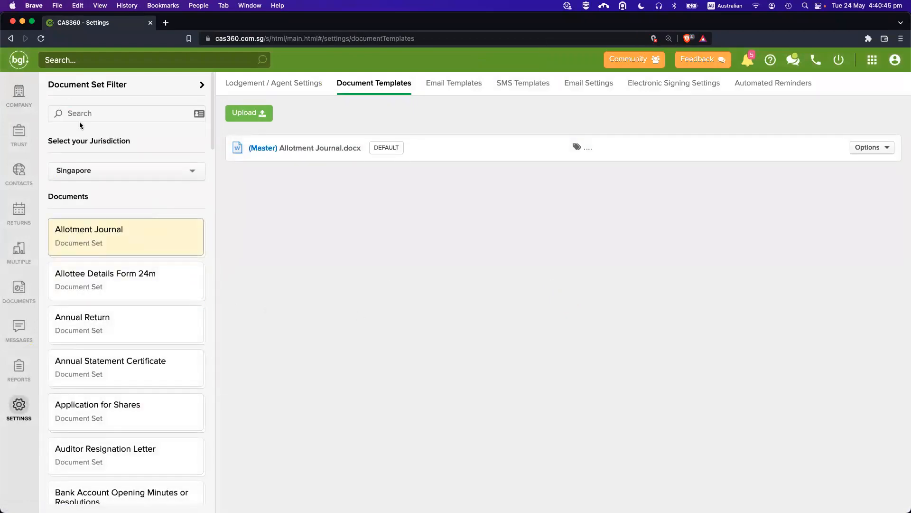
pyautogui.click(79, 121)
pyautogui.write('direct')
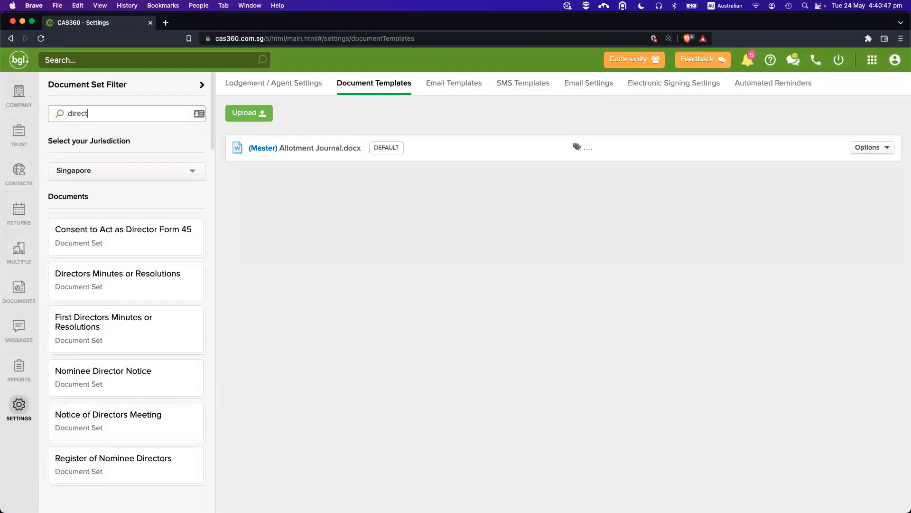
pyautogui.click(122, 275)
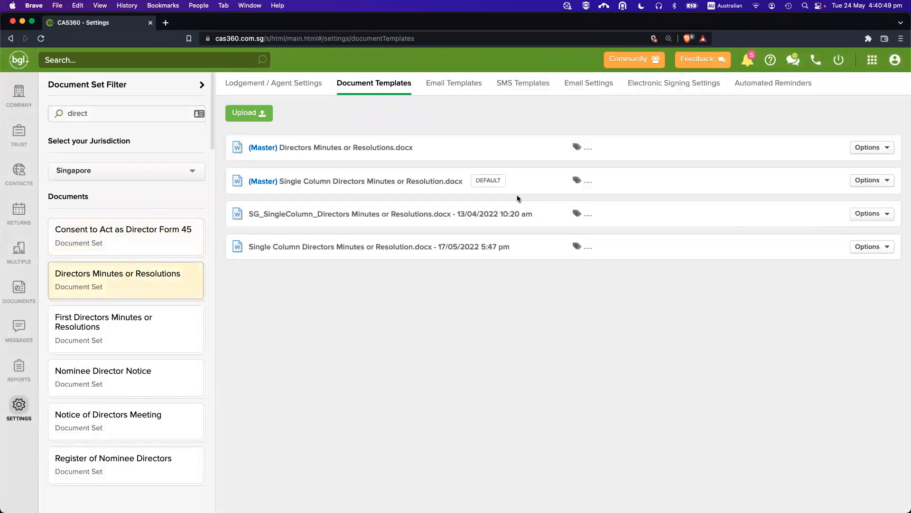
pyautogui.moveTo(468, 178); pyautogui.dragTo(518, 182)
# Set SG_SingleColumn, then 17/05/2022, then Master Directors Minutes as default in turn.
pyautogui.click(868, 185)
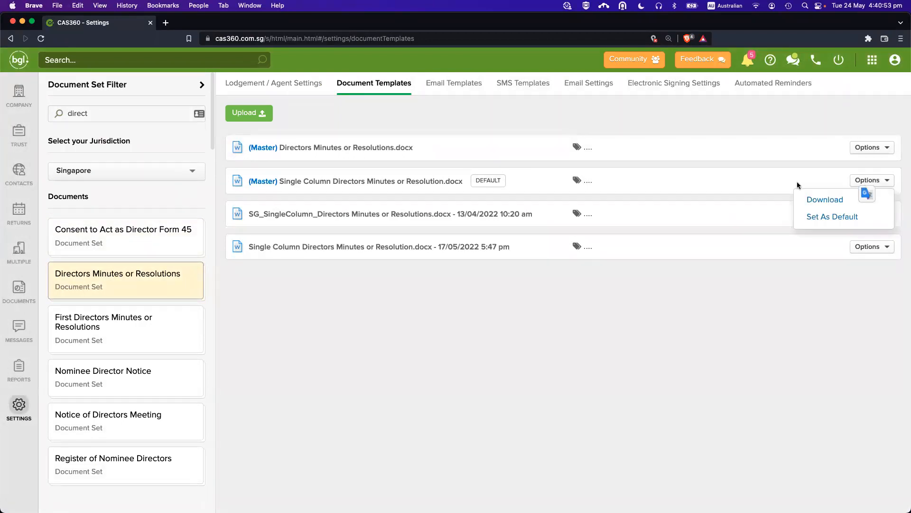
pyautogui.click(872, 214)
pyautogui.click(872, 214)
pyautogui.click(832, 250)
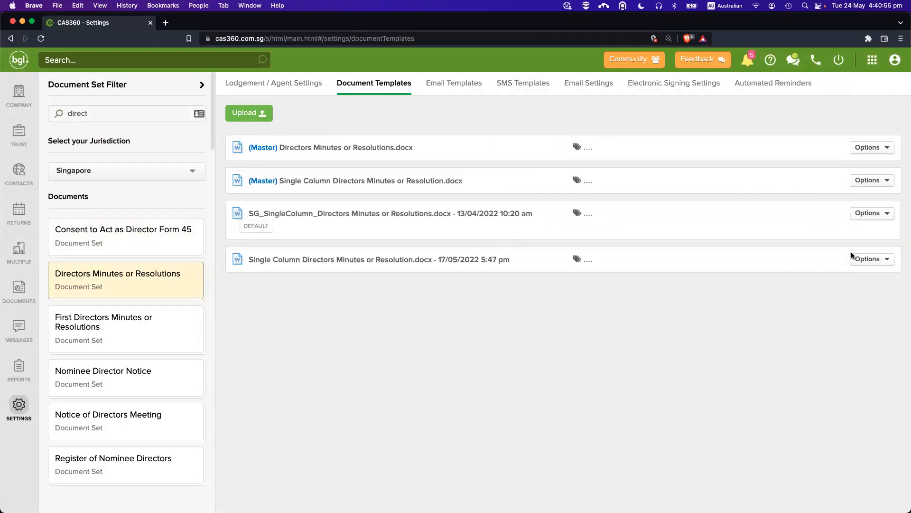
pyautogui.click(884, 259)
pyautogui.click(856, 296)
pyautogui.click(872, 149)
pyautogui.click(860, 183)
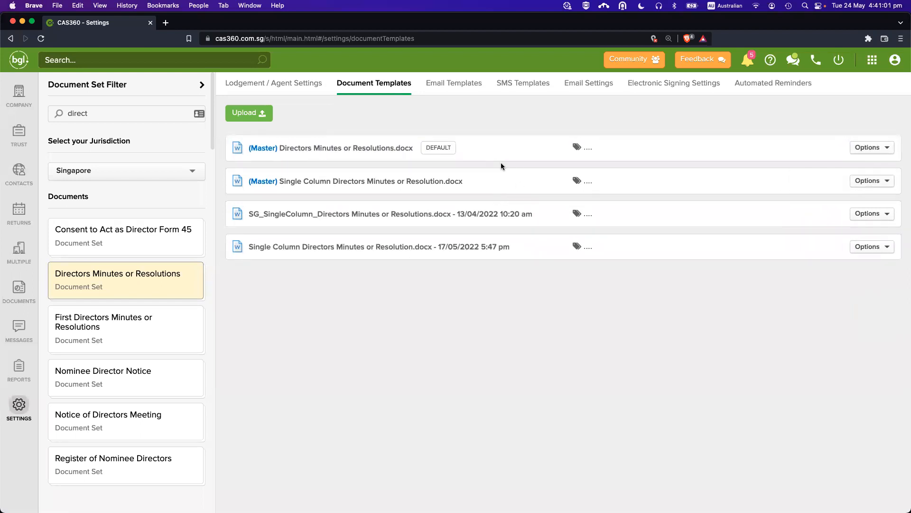
# Restore the Master single-column template as default and go back to the company list.
pyautogui.click(872, 186)
pyautogui.click(855, 221)
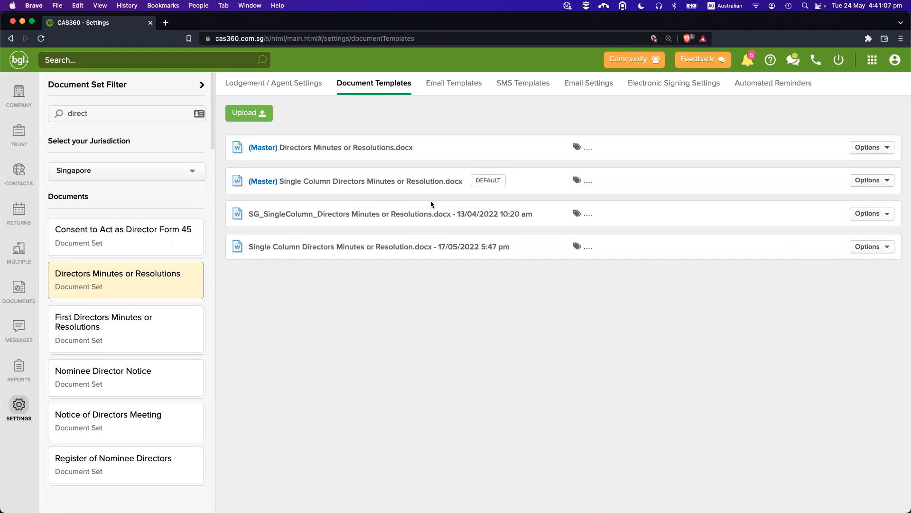
pyautogui.moveTo(256, 184); pyautogui.dragTo(492, 186)
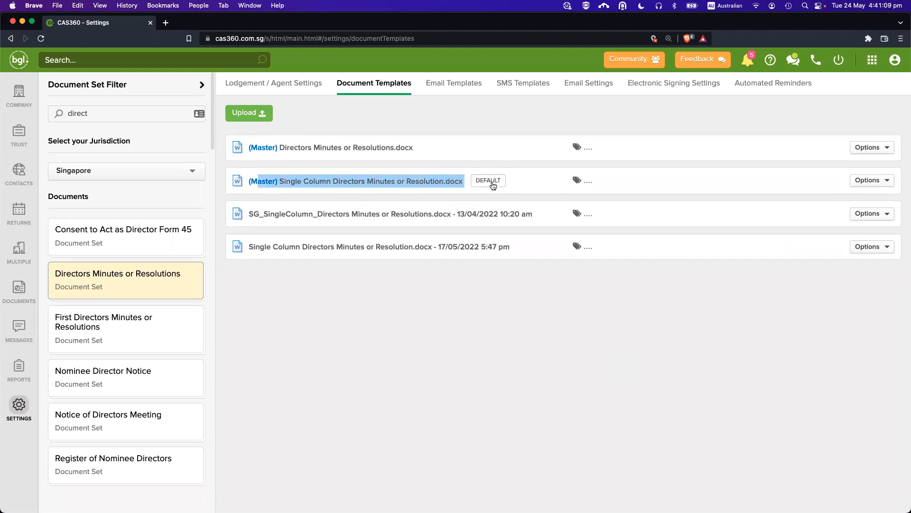
pyautogui.click(380, 184)
pyautogui.click(19, 93)
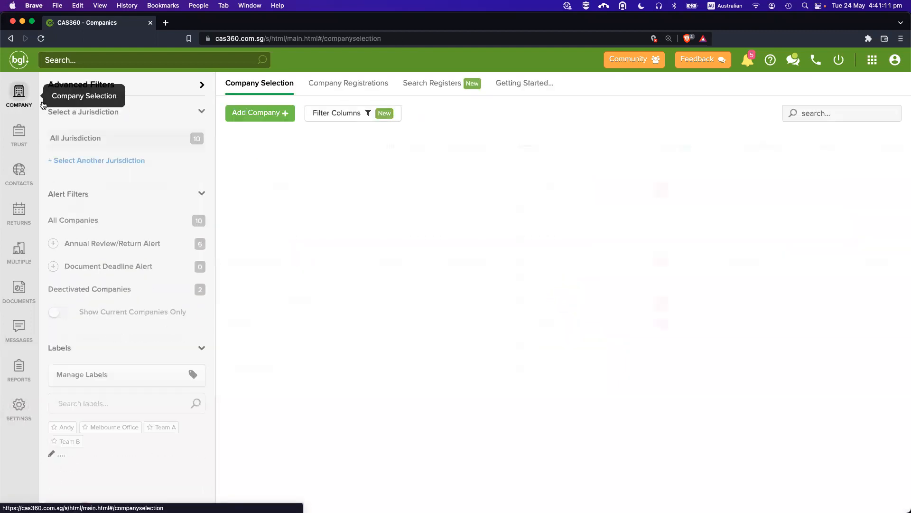
# Confirm BGL CORPORATE SOLUTIONS' Directors Minutes form defaults to the Master Single Column template.
pyautogui.click(288, 189)
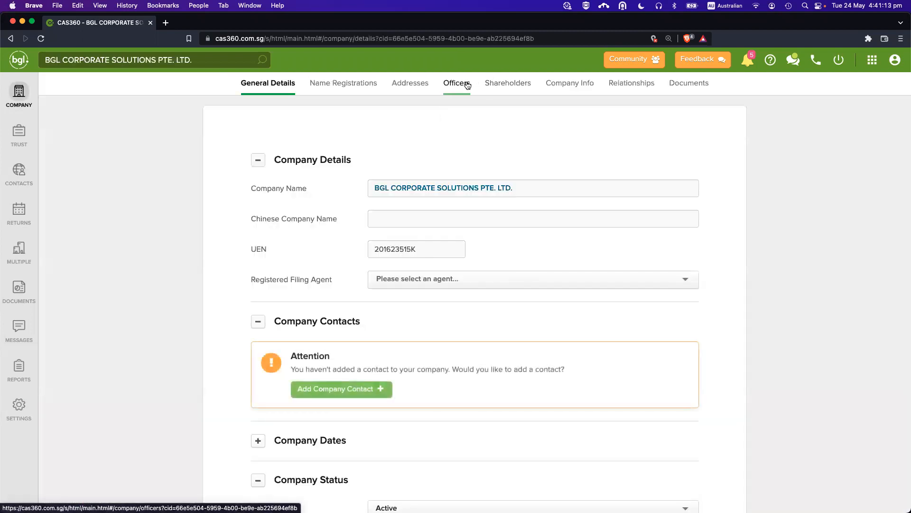
pyautogui.click(456, 84)
pyautogui.click(819, 489)
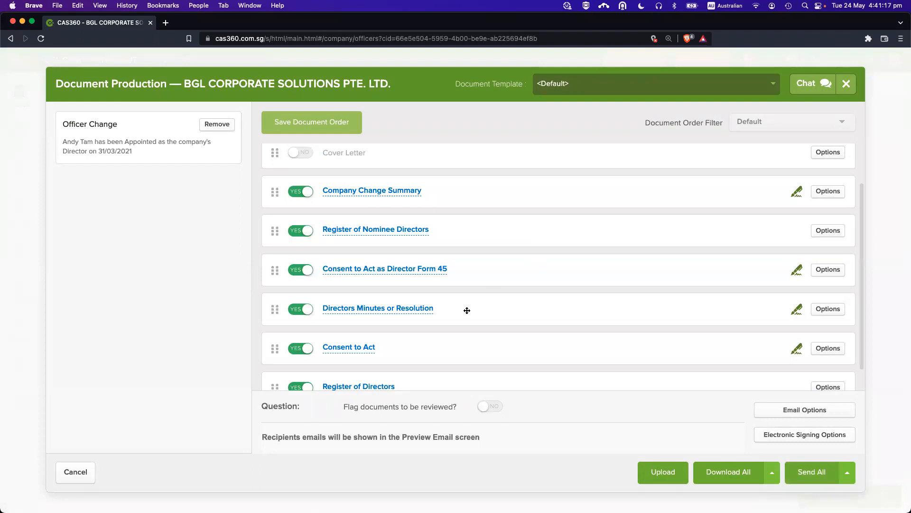
pyautogui.scroll(-1, 467, 310)
pyautogui.click(828, 283)
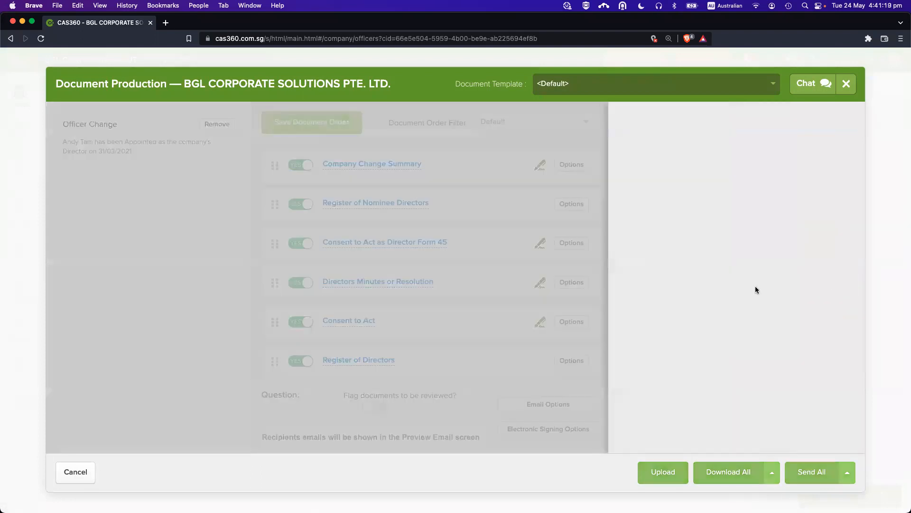
pyautogui.scroll(-2, 721, 325)
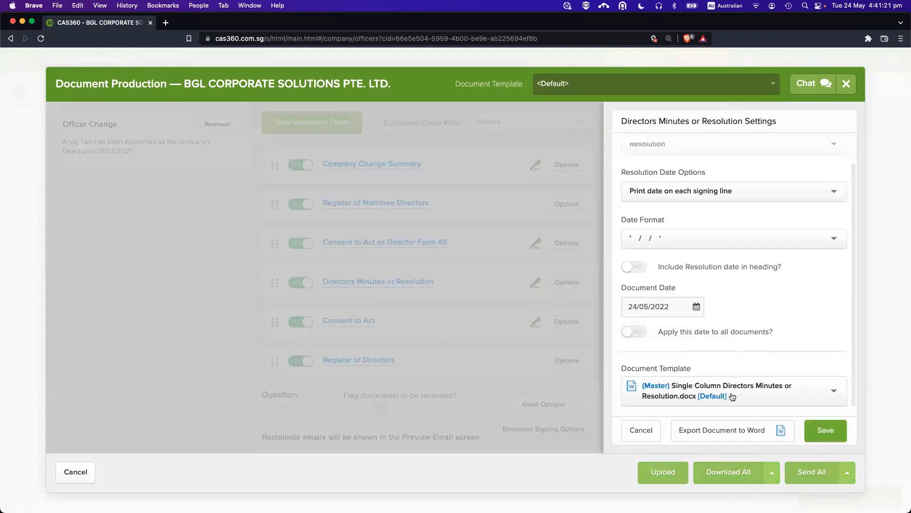
pyautogui.click(701, 390)
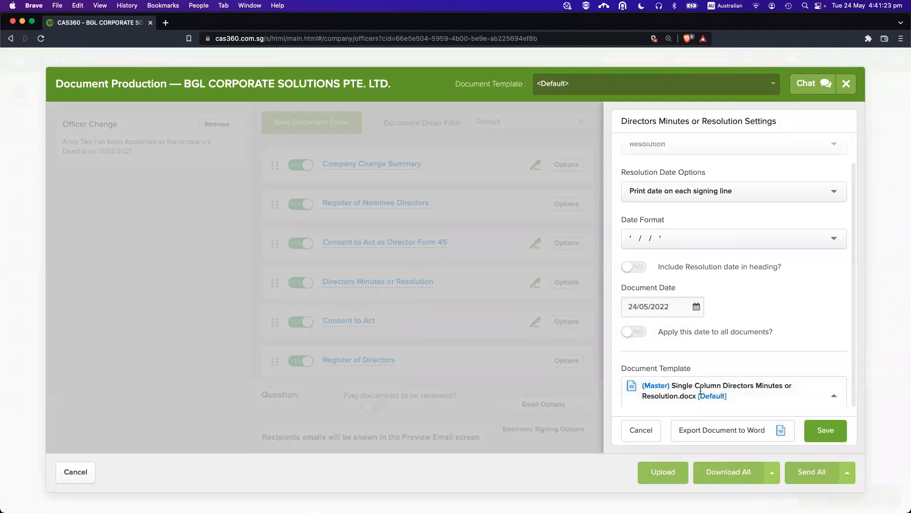
pyautogui.scroll(-2, 701, 392)
pyautogui.click(734, 283)
pyautogui.click(551, 342)
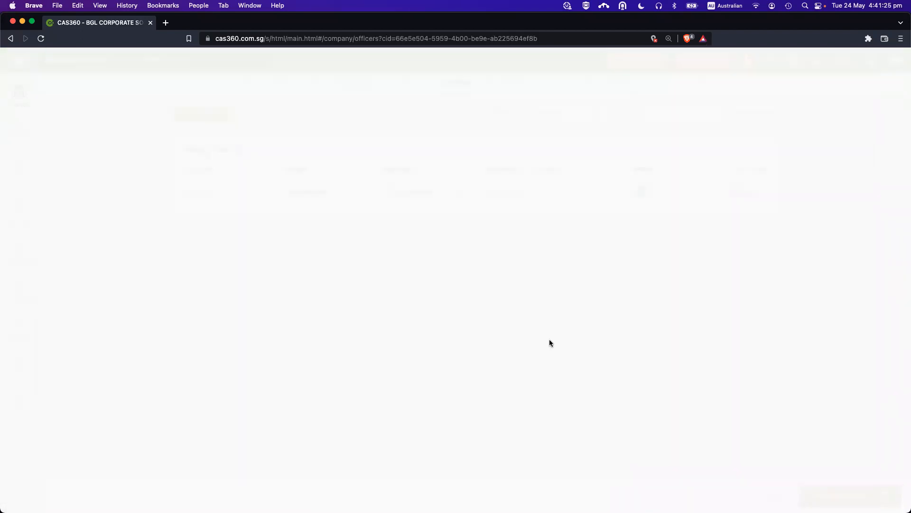
# Make the 17/05/2022 Single Column Directors Minutes or Resolution.docx template the Directors Minutes default.
pyautogui.click(20, 405)
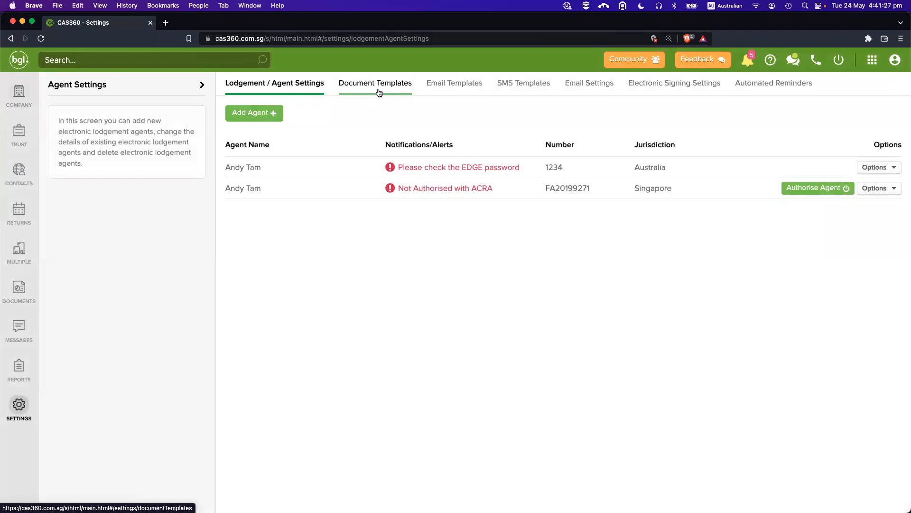
pyautogui.click(380, 93)
pyautogui.press('super+f')
pyautogui.write('sirector')
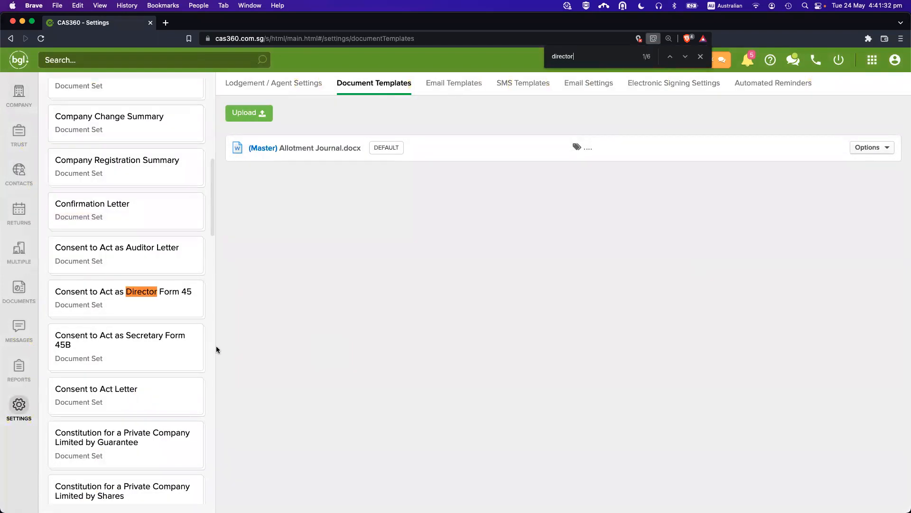
pyautogui.press('Return')
pyautogui.press('Escape')
pyautogui.click(144, 291)
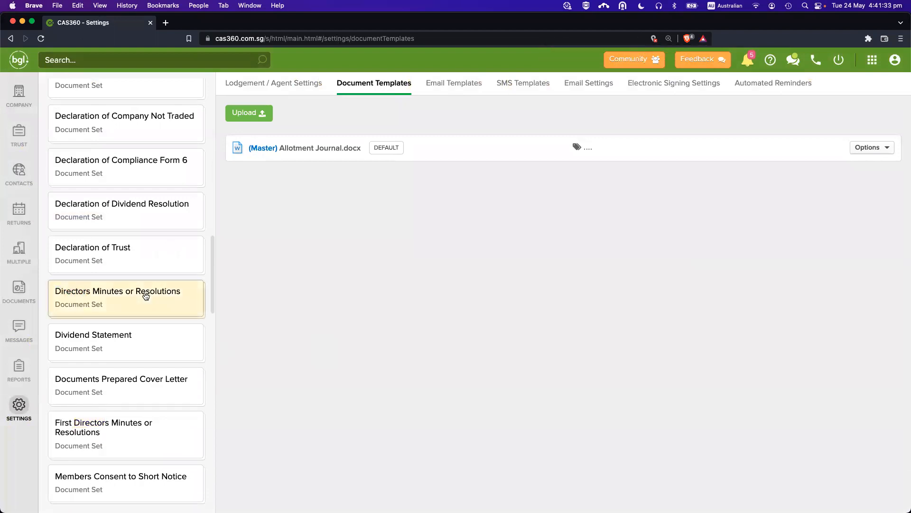
pyautogui.moveTo(320, 230); pyautogui.dragTo(358, 258)
pyautogui.click(481, 280)
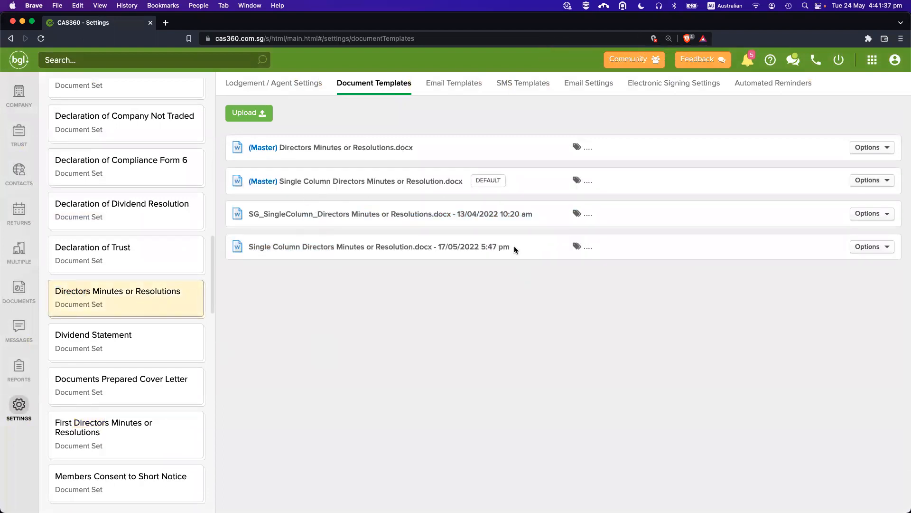
pyautogui.click(866, 246)
pyautogui.click(848, 284)
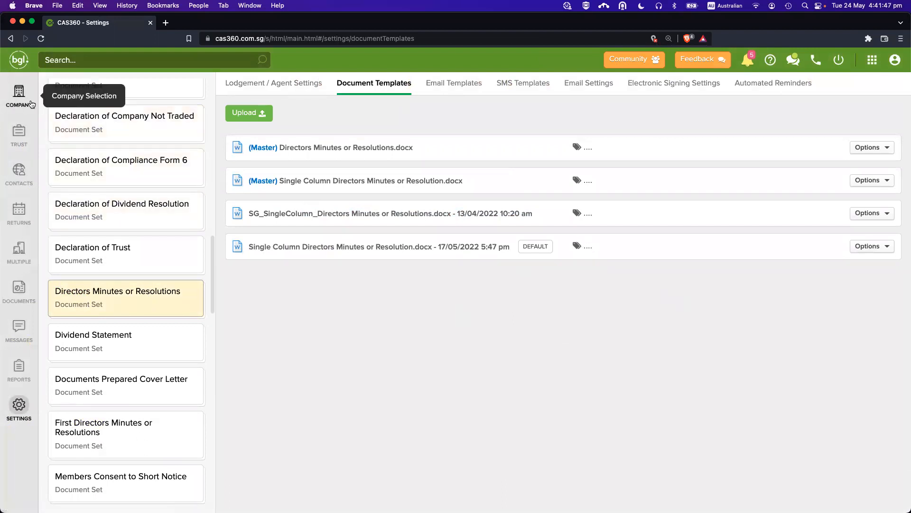
pyautogui.click(19, 93)
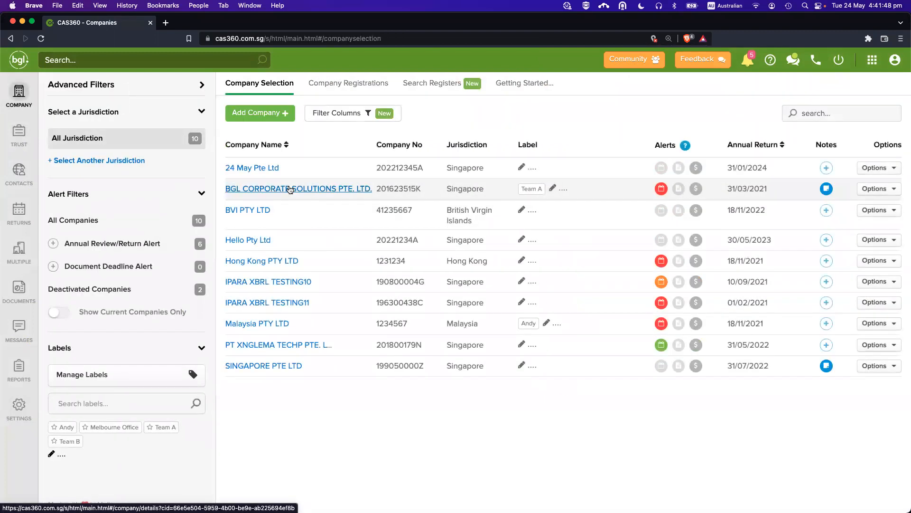
# Prepare BGL CORPORATE SOLUTIONS officer forms and check the Directors Minutes template options without changes.
pyautogui.click(290, 188)
pyautogui.click(440, 82)
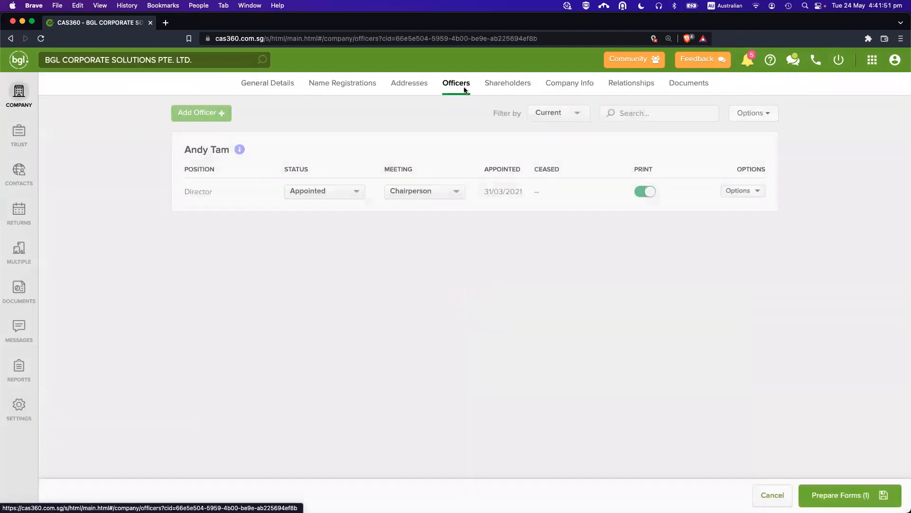
pyautogui.click(871, 493)
pyautogui.scroll(-2, 616, 288)
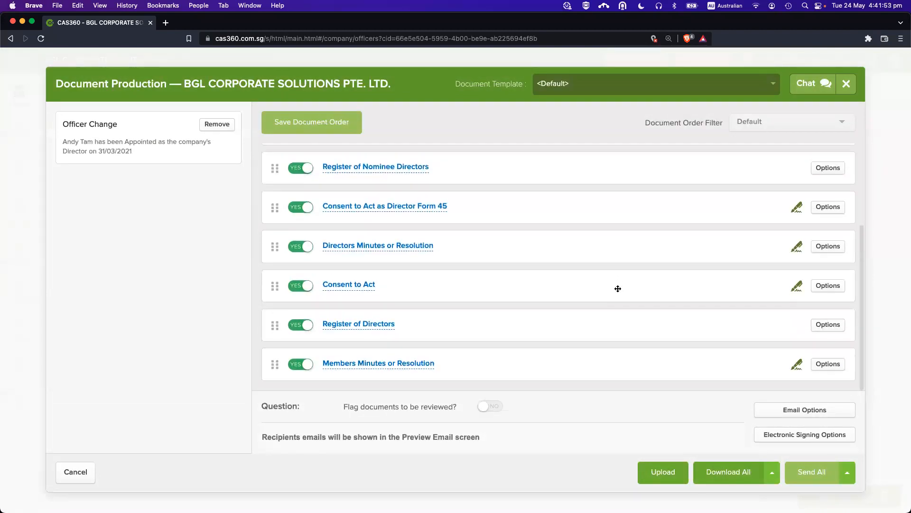
pyautogui.click(836, 252)
pyautogui.scroll(-2, 756, 301)
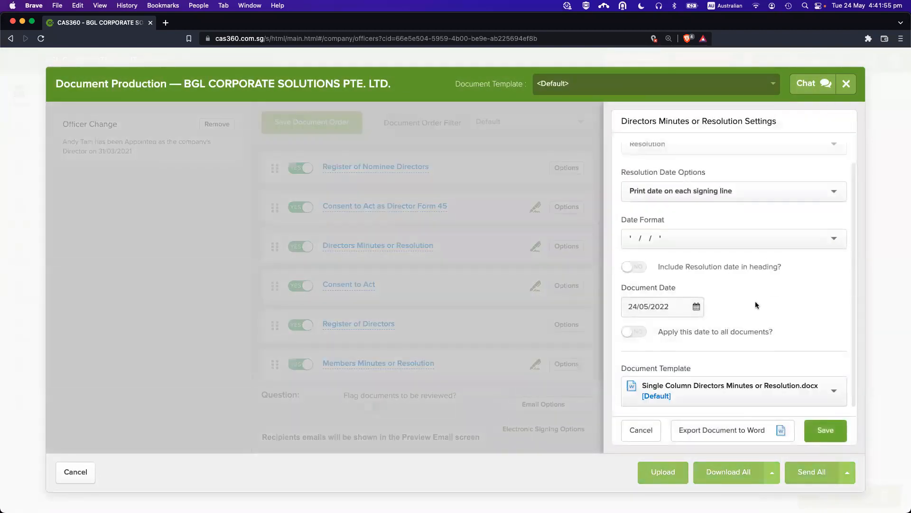
pyautogui.click(729, 392)
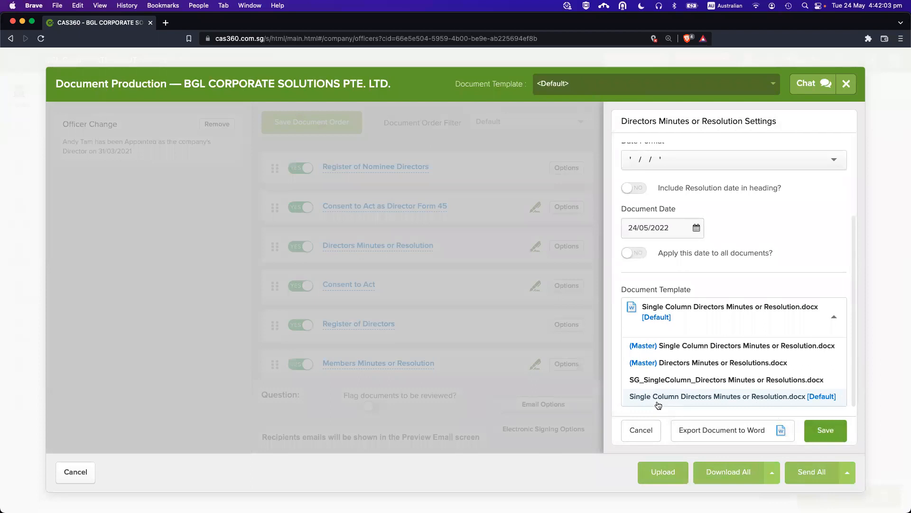
pyautogui.click(642, 429)
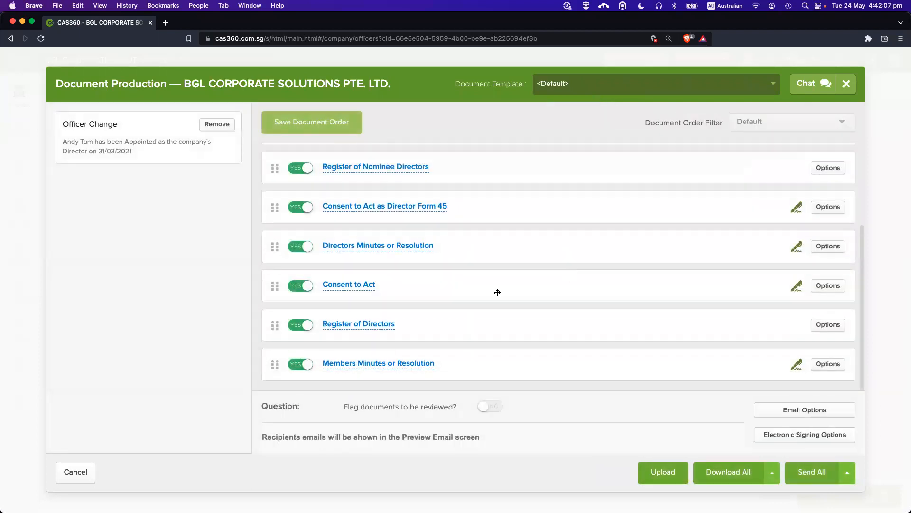
# Preview the Directors Minutes or Resolution document, then close it and Document Production.
pyautogui.click(376, 246)
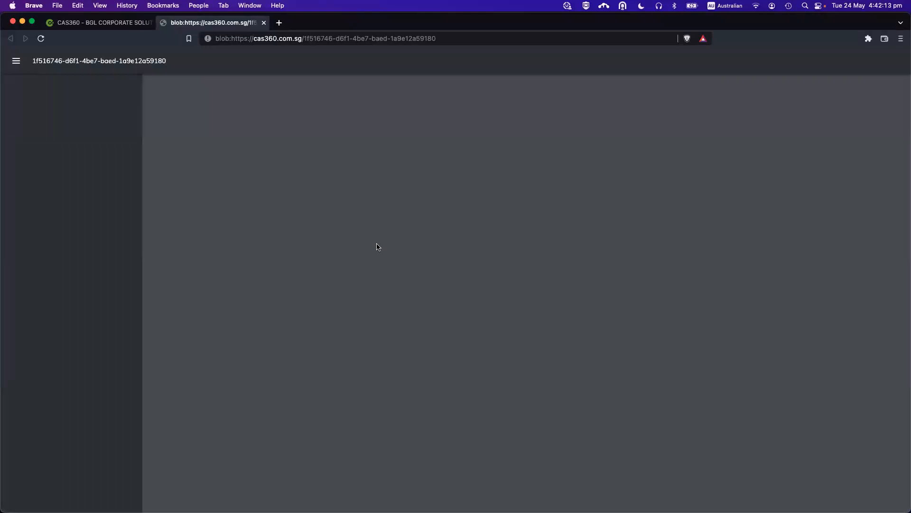
pyautogui.scroll(-2, 458, 317)
pyautogui.press('super+w')
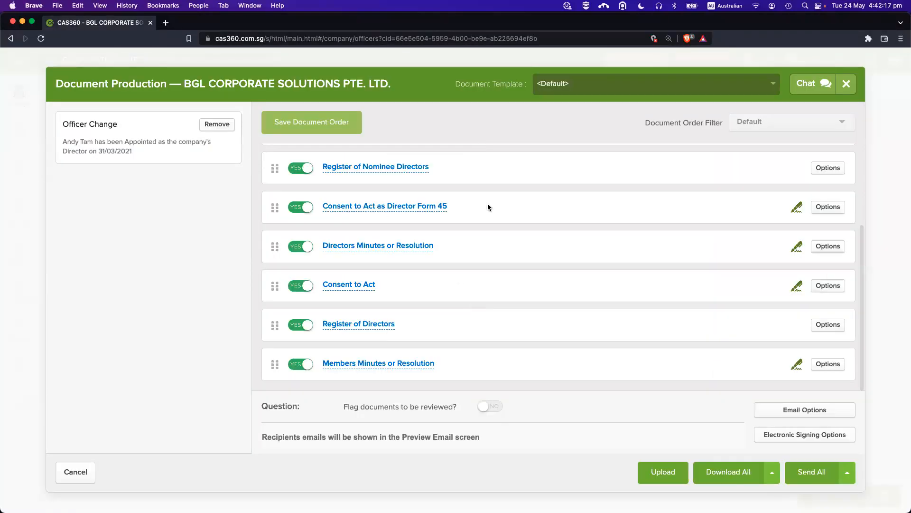
pyautogui.press('Escape')
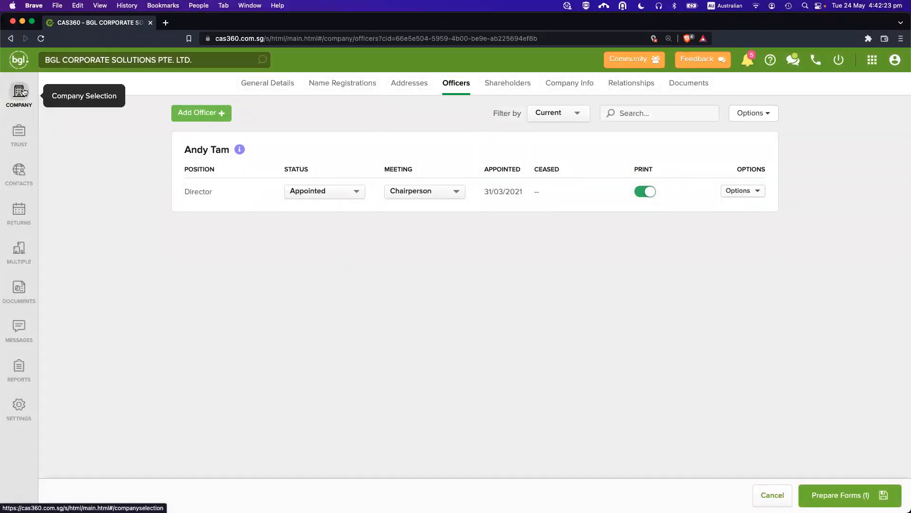
# Print the Current Register of Directors for BGL Corporate Solutions and save it as PDF.
pyautogui.click(265, 87)
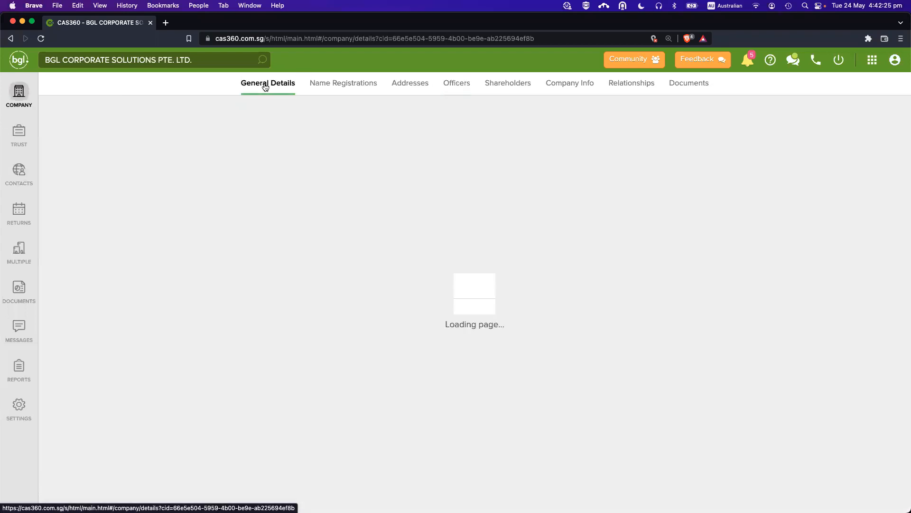
pyautogui.click(465, 90)
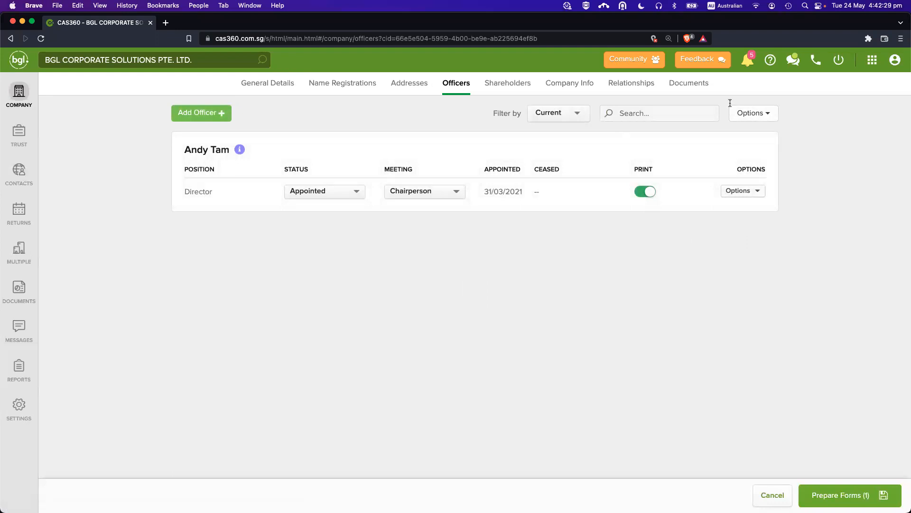
pyautogui.click(758, 116)
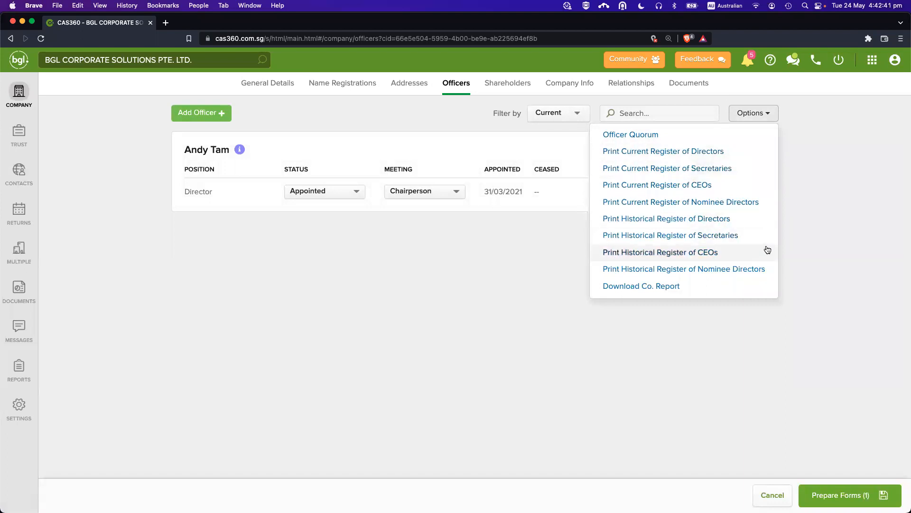
pyautogui.click(714, 152)
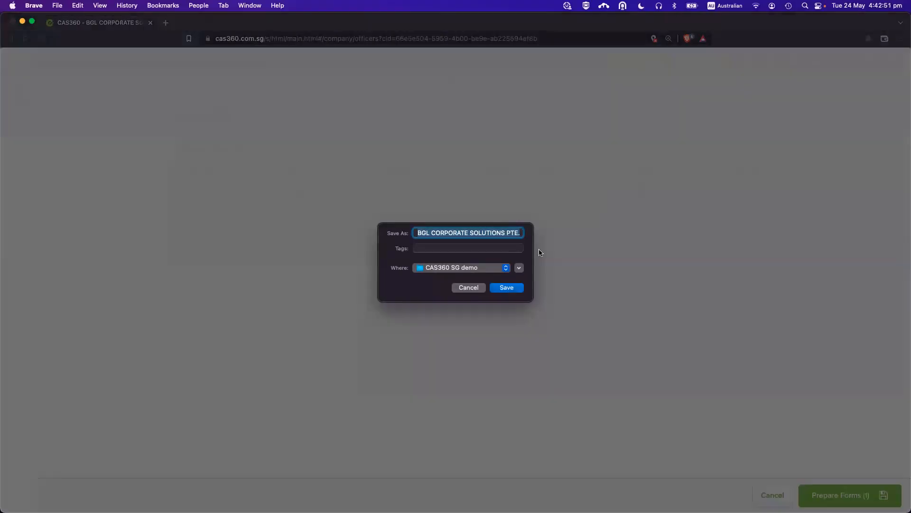
pyautogui.click(507, 287)
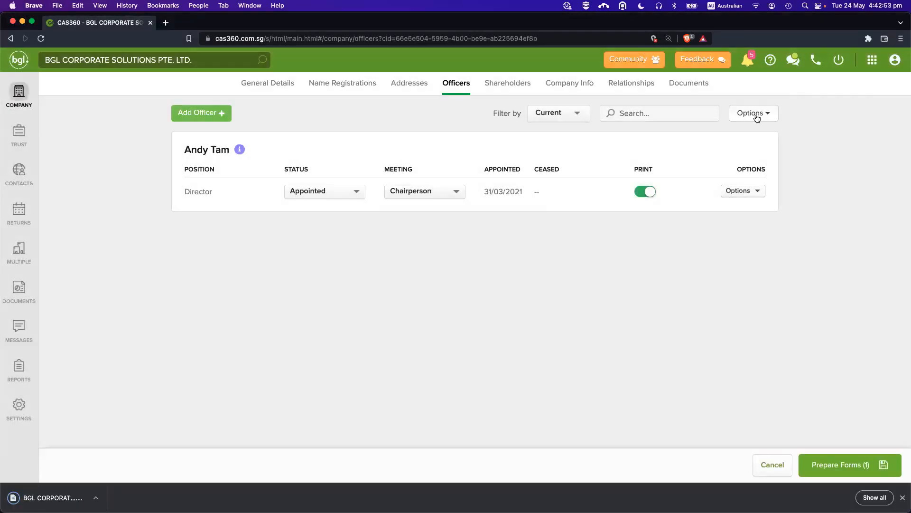
# Recheck the officer printing options without printing anything, then go to the Reports page.
pyautogui.click(755, 114)
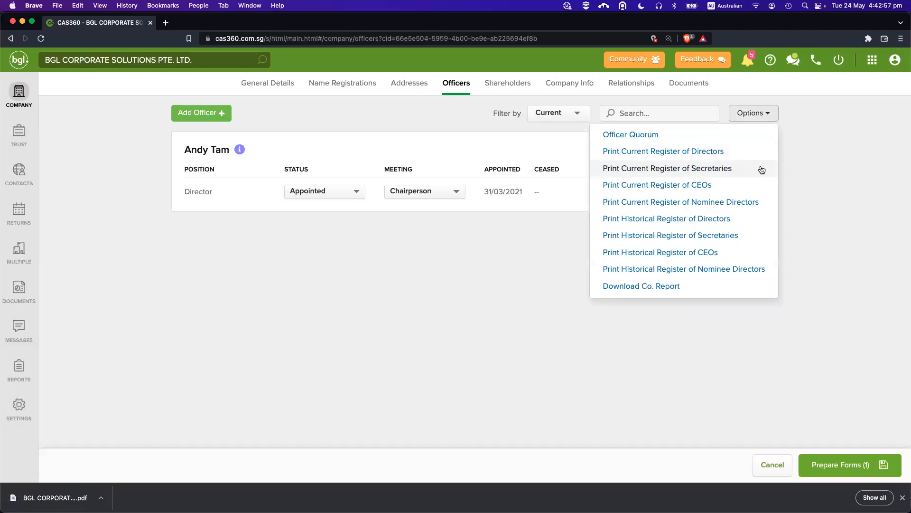
pyautogui.click(821, 142)
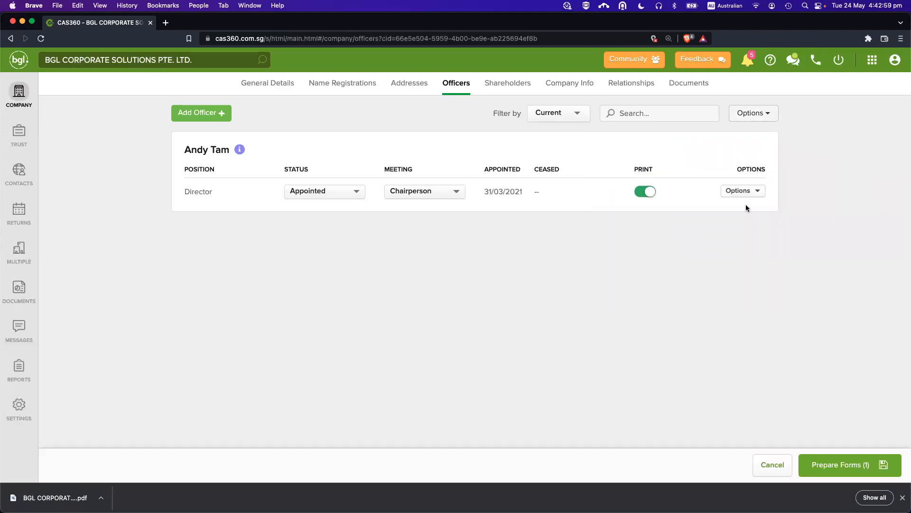
pyautogui.click(748, 112)
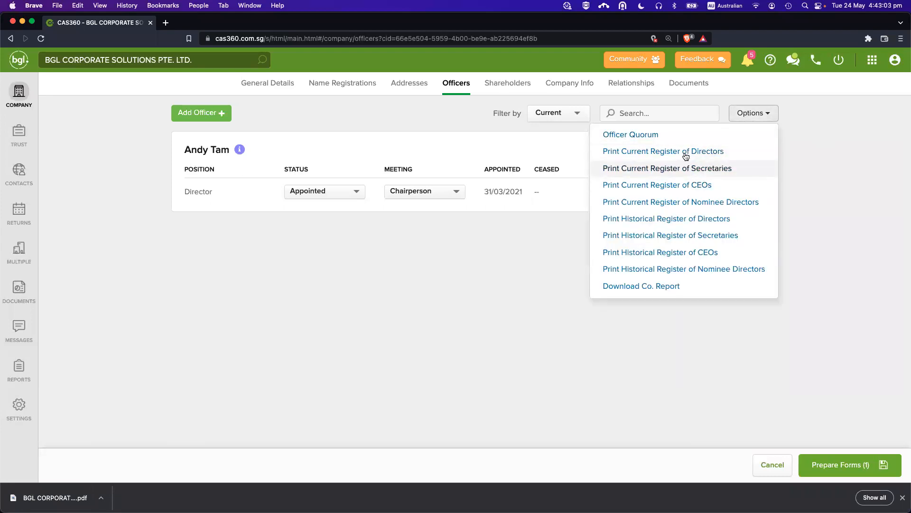
pyautogui.click(883, 228)
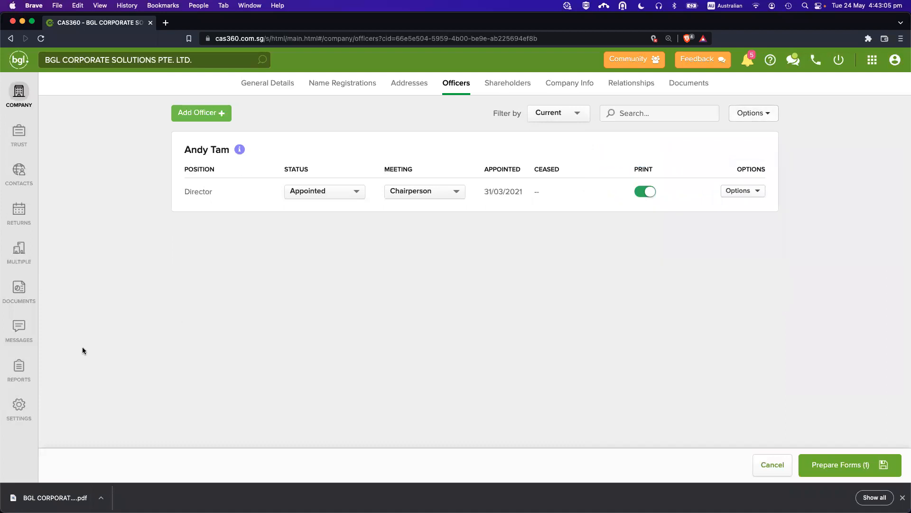
pyautogui.click(20, 368)
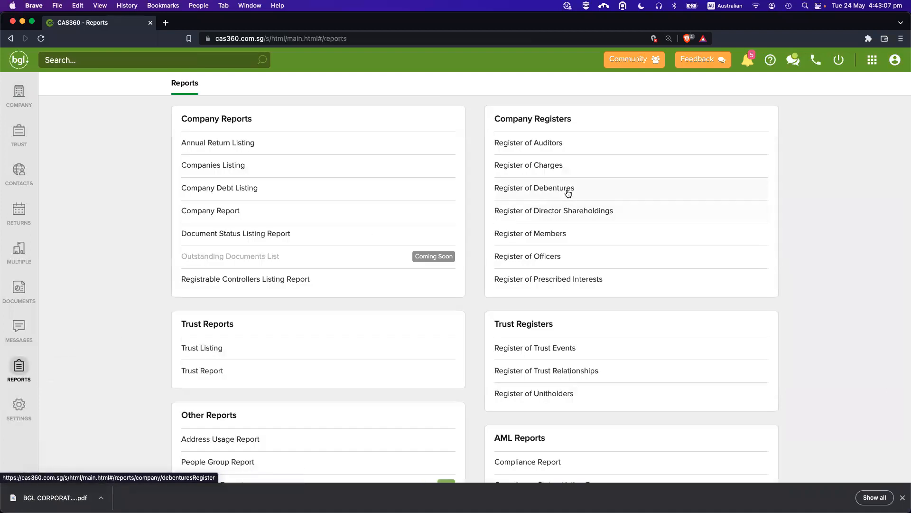
pyautogui.click(552, 256)
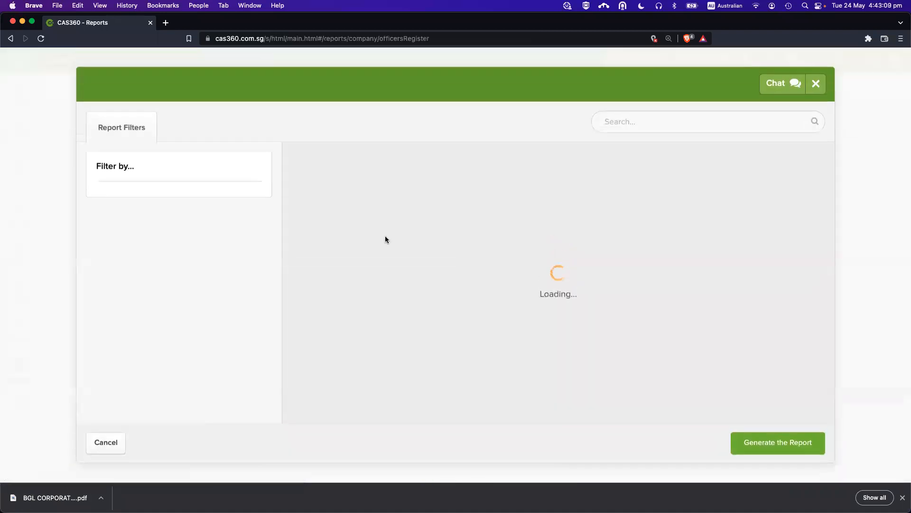
pyautogui.click(106, 443)
pyautogui.click(9, 40)
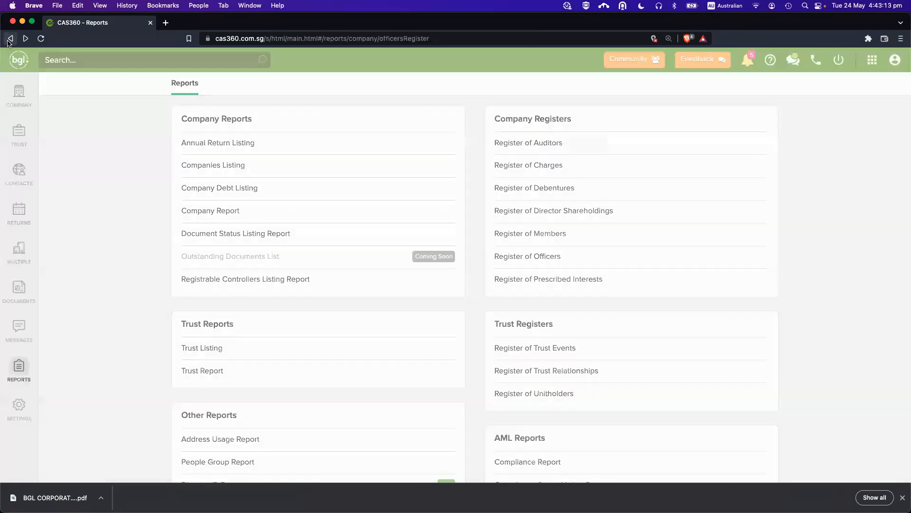
pyautogui.click(120, 441)
pyautogui.click(12, 39)
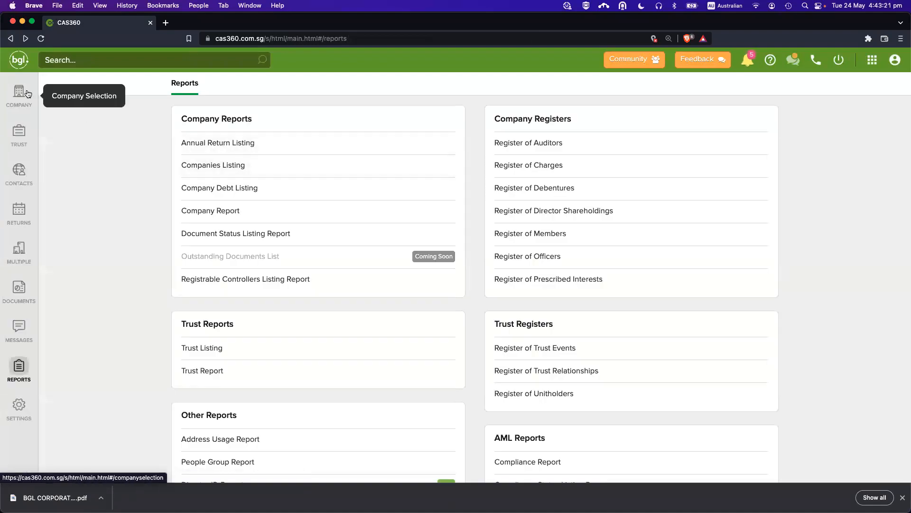
# Tick 24 May Pte Ltd in the Company Report, export it to PDF and save.
pyautogui.click(19, 93)
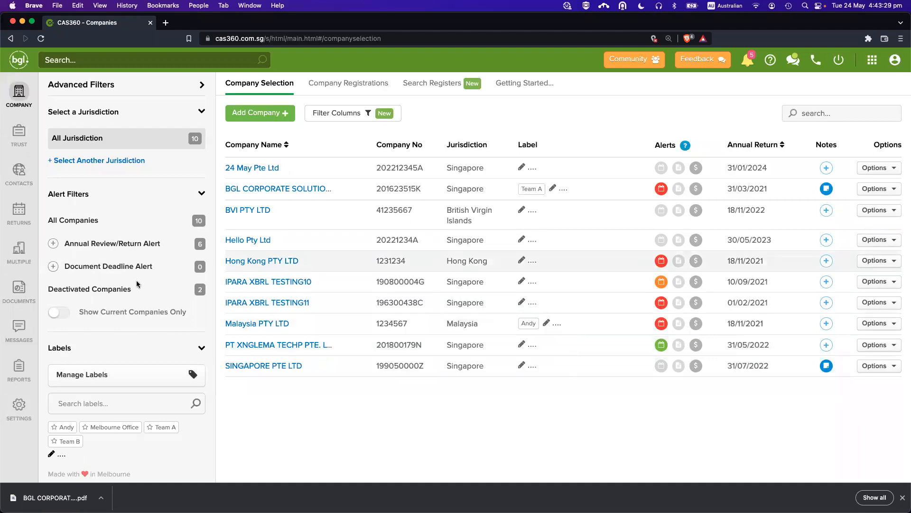
pyautogui.click(19, 368)
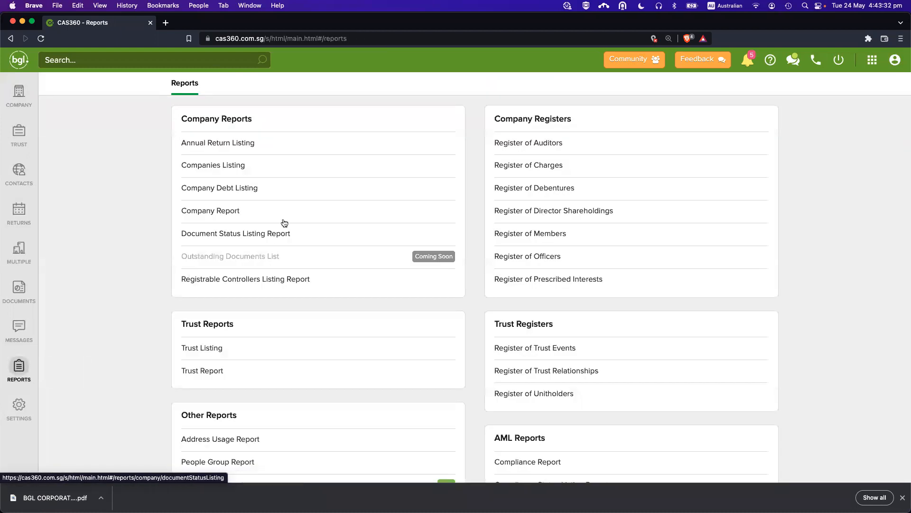
pyautogui.click(208, 211)
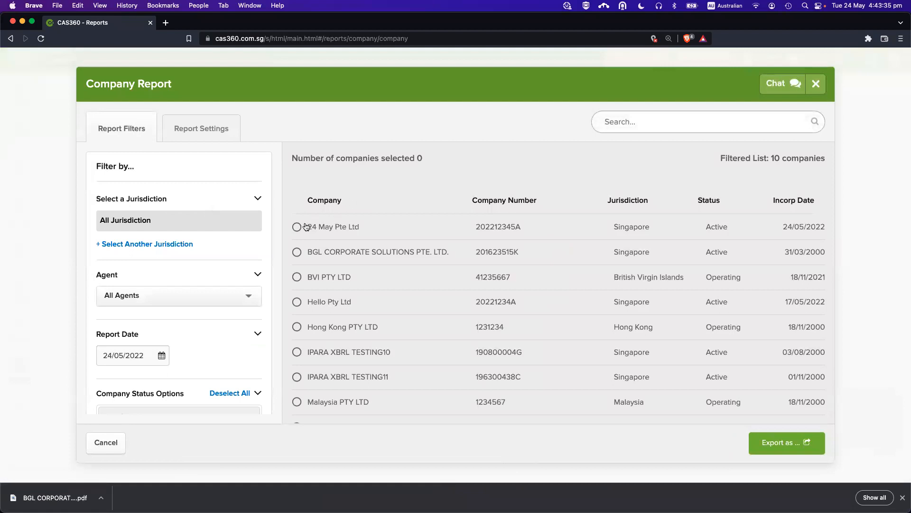
pyautogui.click(296, 226)
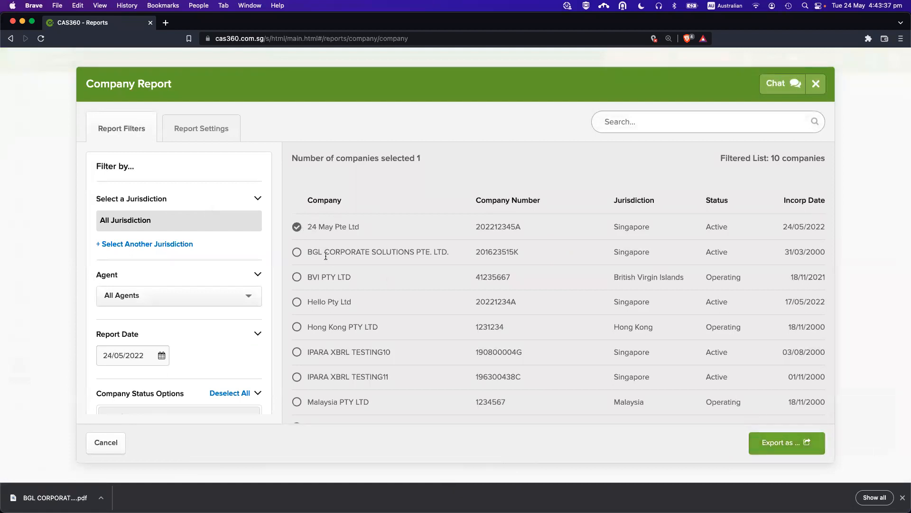
pyautogui.click(779, 441)
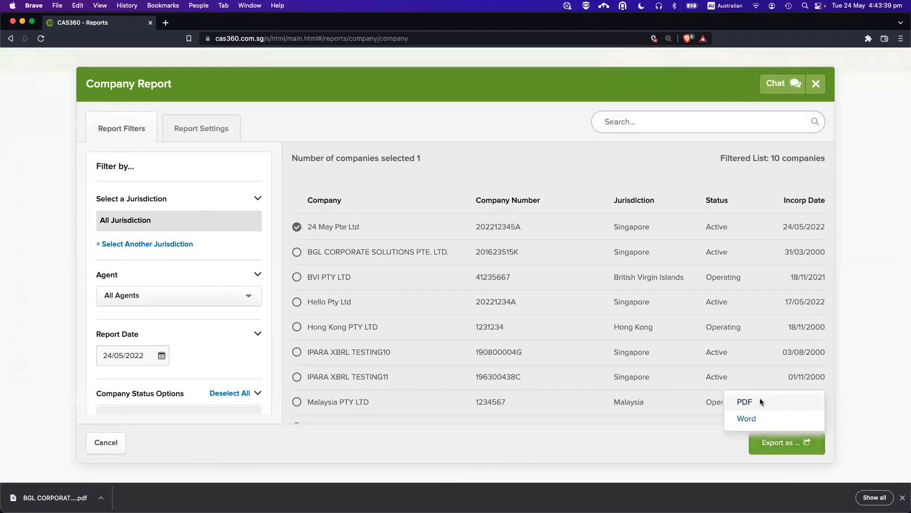
pyautogui.click(760, 403)
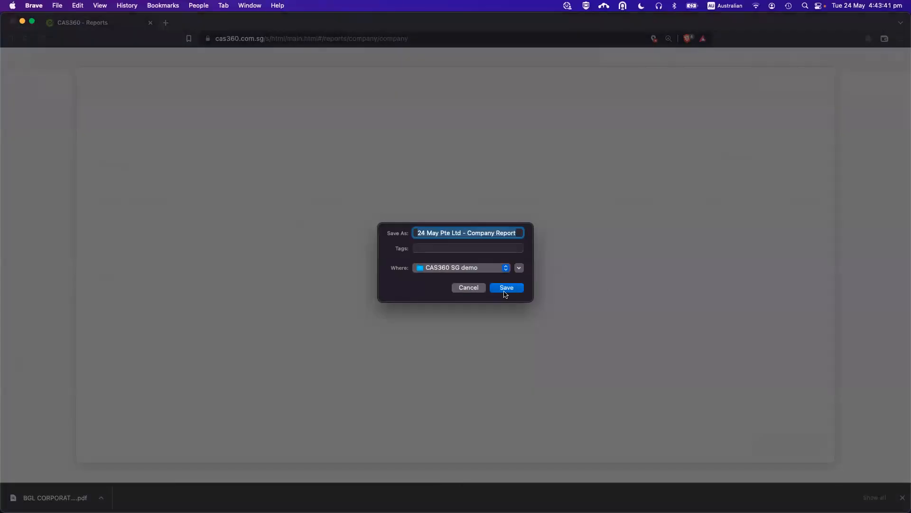
pyautogui.click(504, 288)
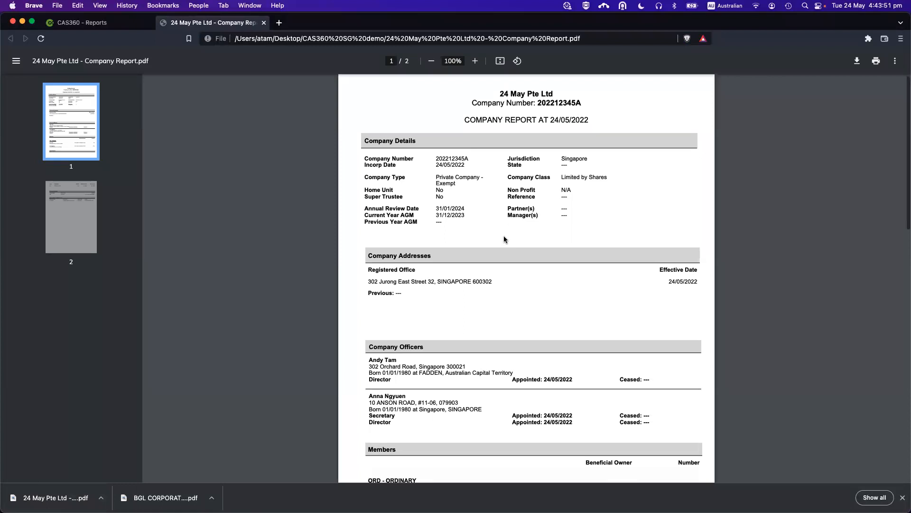
# Read through both pages of the 24 May Pte Ltd Company Report PDF, then close it.
pyautogui.scroll(-3, 402, 156)
pyautogui.scroll(-10, 403, 155)
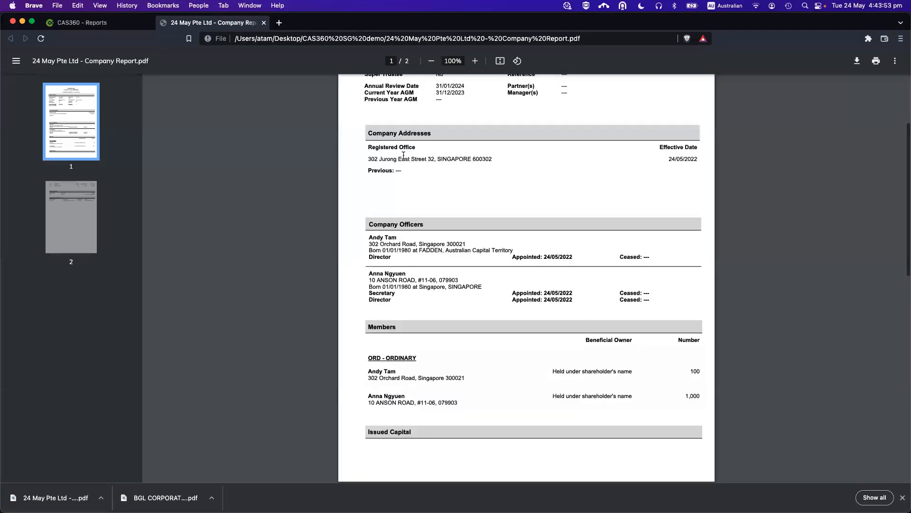
pyautogui.scroll(-5, 467, 227)
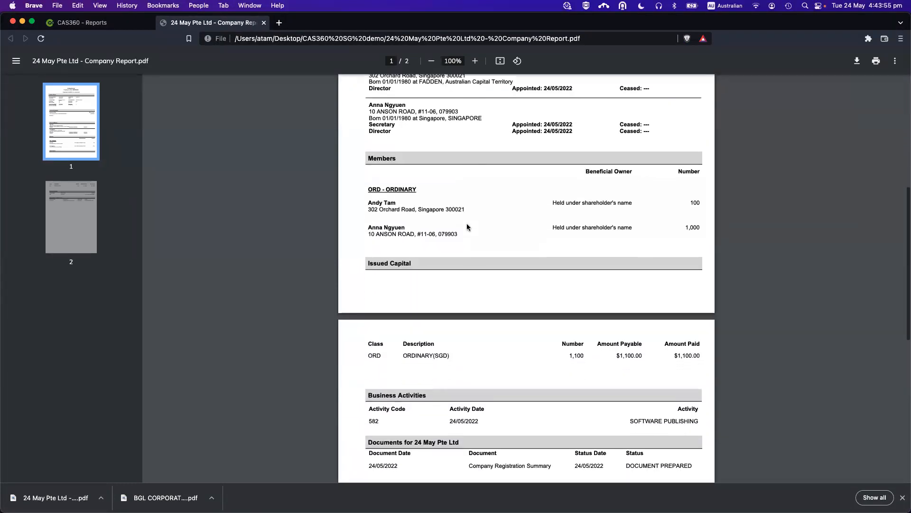
pyautogui.scroll(-4, 449, 223)
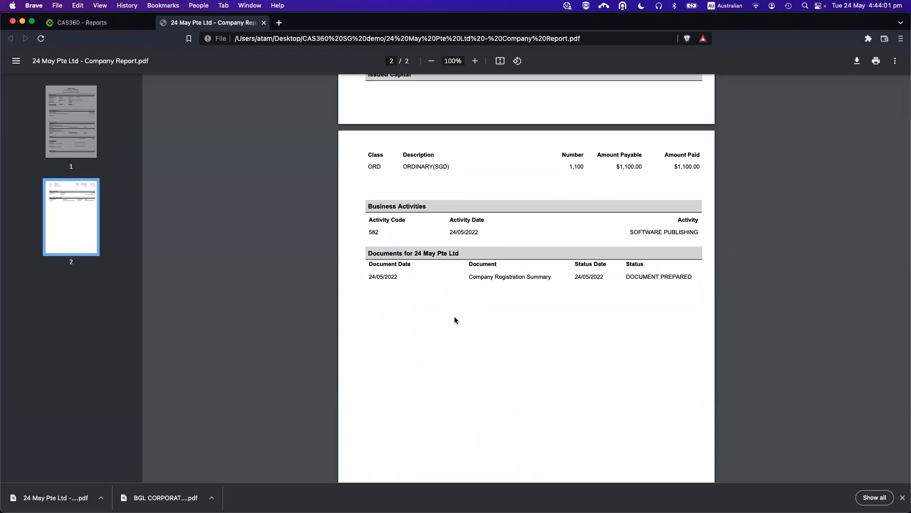
pyautogui.press('super+w')
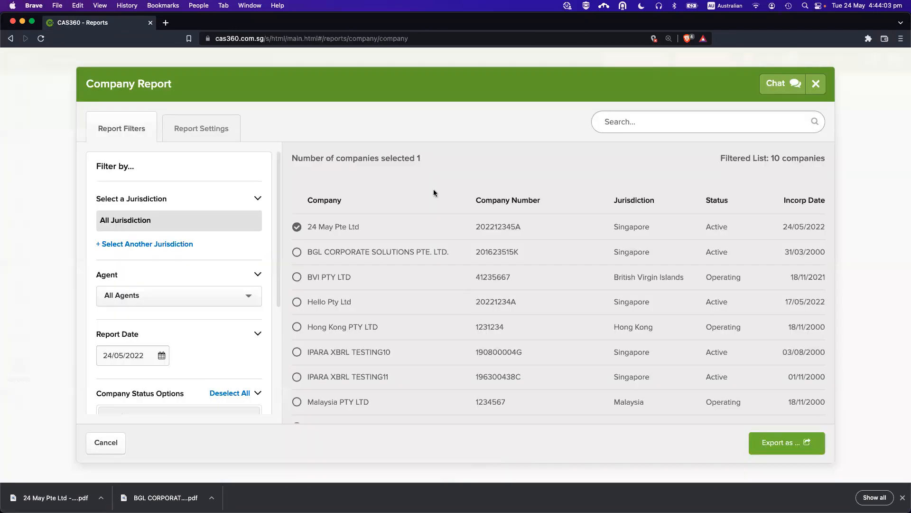
# Close the Company Report and start ACRA authorisation for the Singapore agent in Lodgement / Agent Settings.
pyautogui.press('Escape')
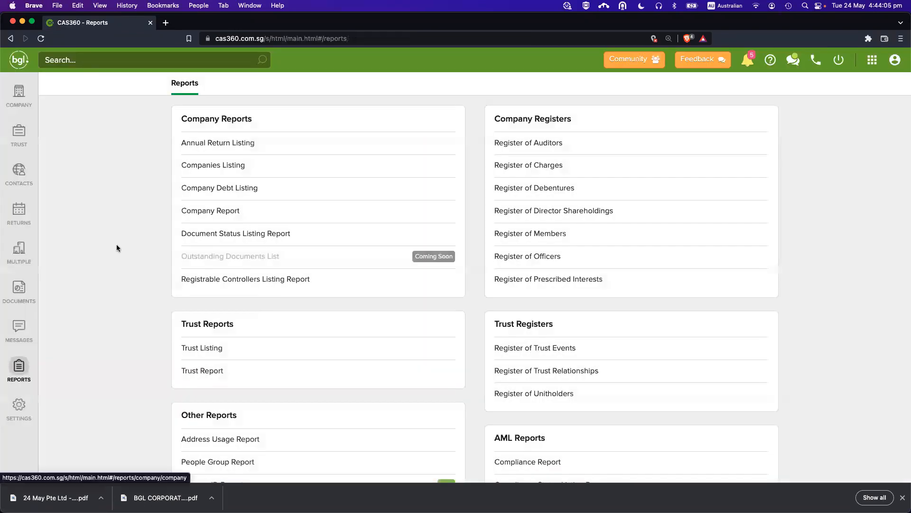
pyautogui.click(33, 101)
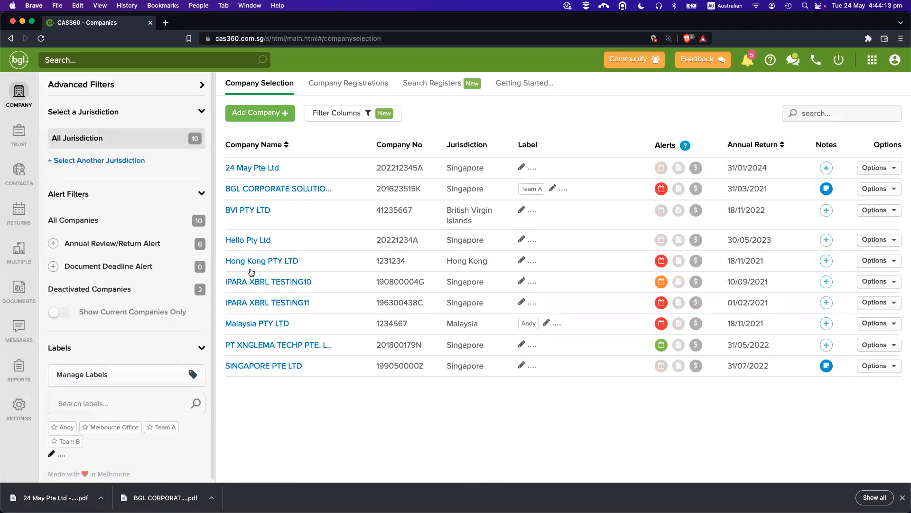
pyautogui.click(19, 404)
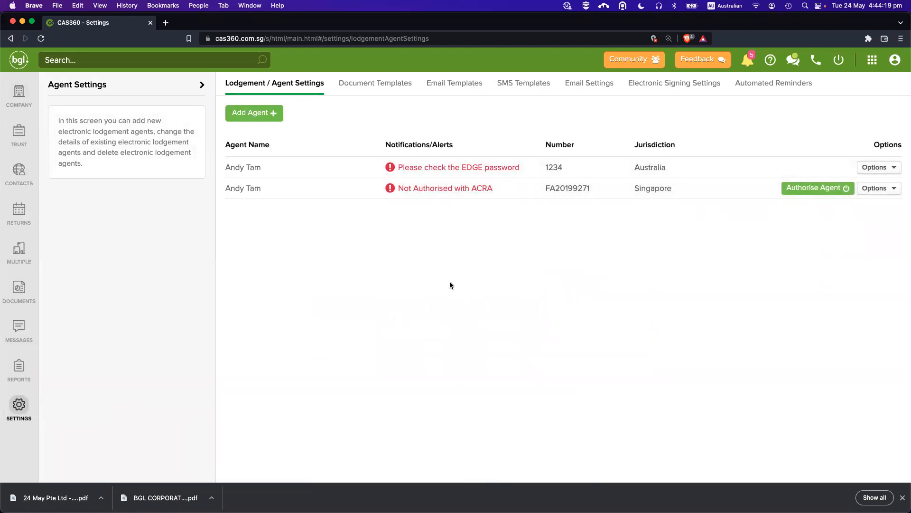
pyautogui.moveTo(400, 187); pyautogui.dragTo(519, 191)
pyautogui.click(517, 191)
pyautogui.click(805, 191)
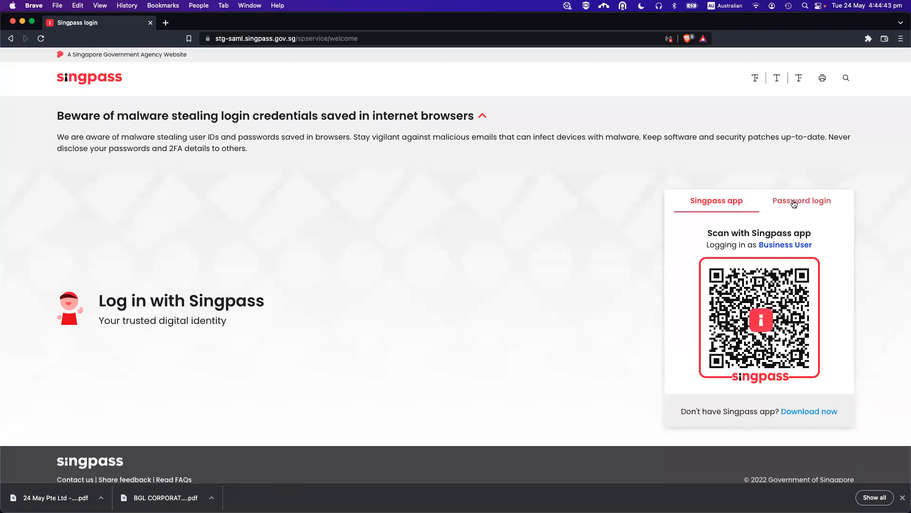
# Log in to Singpass with the business user's ID and password, then approve ACRA BizFile Filing permission.
pyautogui.click(793, 200)
pyautogui.click(705, 259)
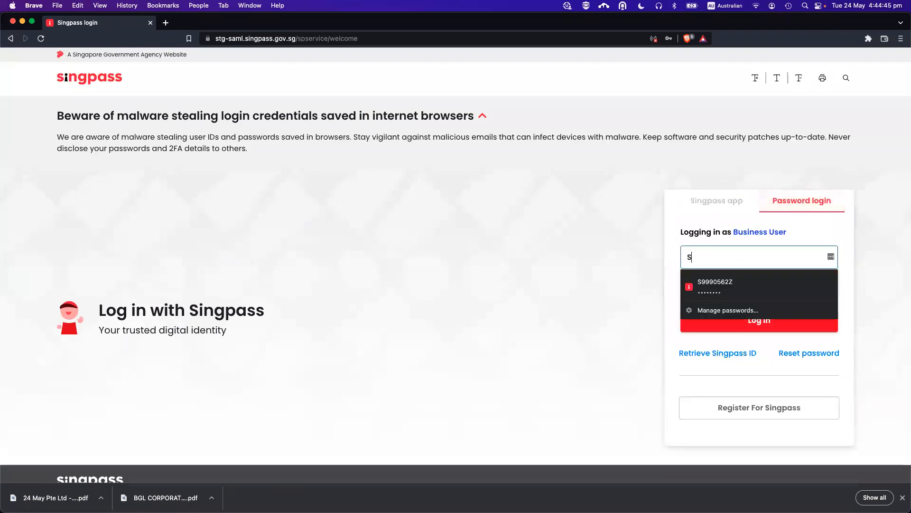
pyautogui.press('Tab')
pyautogui.write('••••••••')
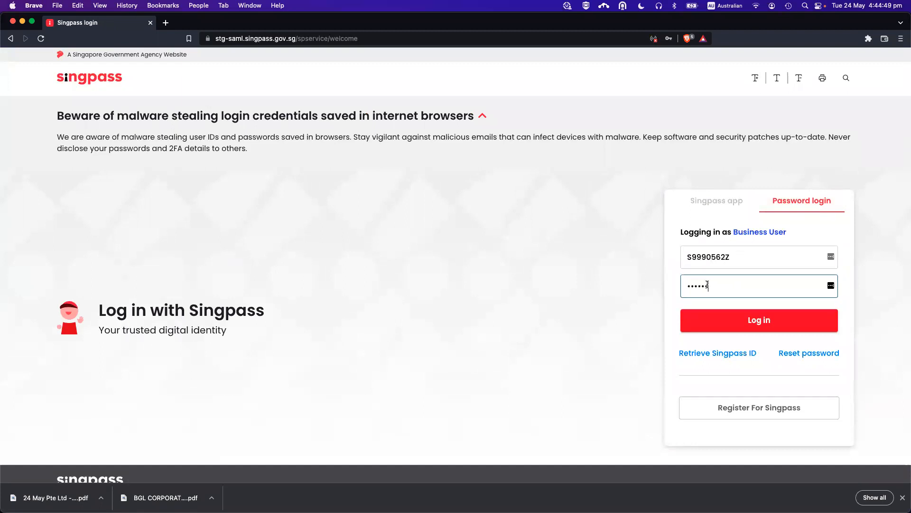
pyautogui.press('super+a')
pyautogui.write('••••••••')
pyautogui.click(753, 321)
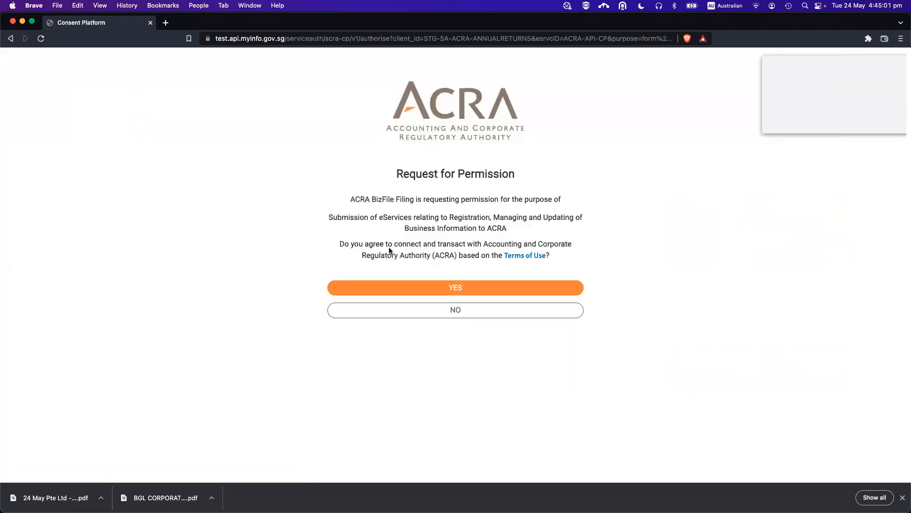
pyautogui.click(424, 287)
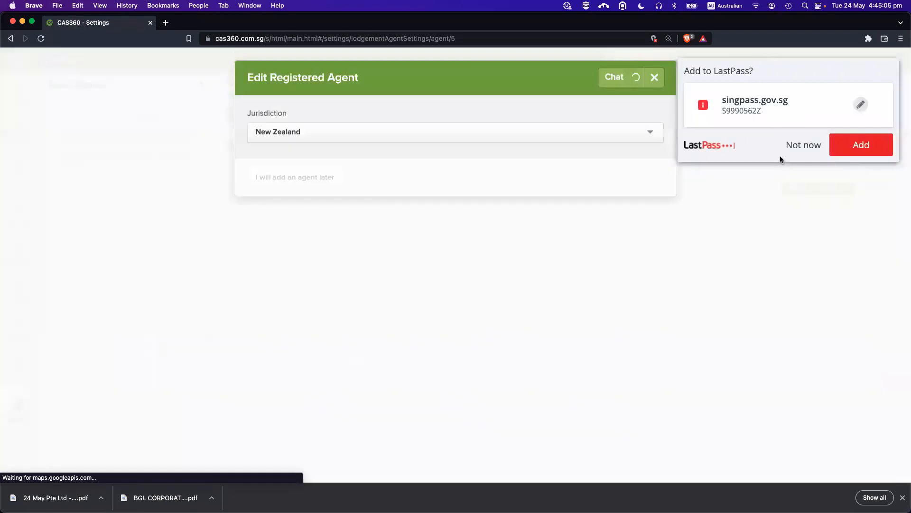
# Decline saving the Singpass login and confirm authorisation now expires 24/05/2022 5:15 pm.
pyautogui.click(804, 144)
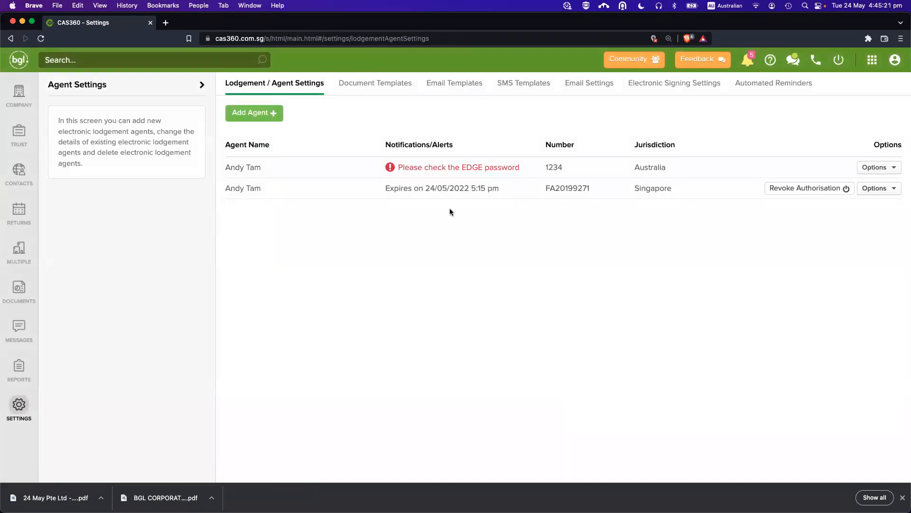
pyautogui.moveTo(384, 187); pyautogui.dragTo(499, 189)
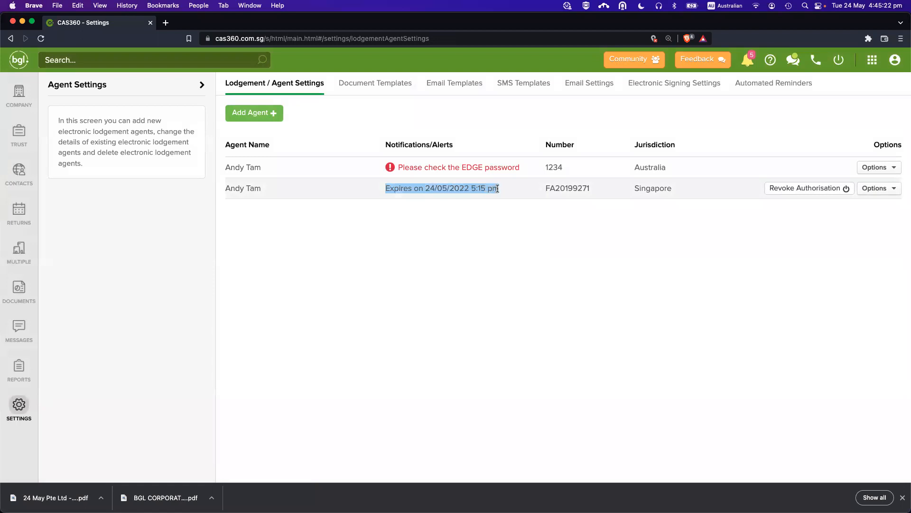
pyautogui.click(467, 246)
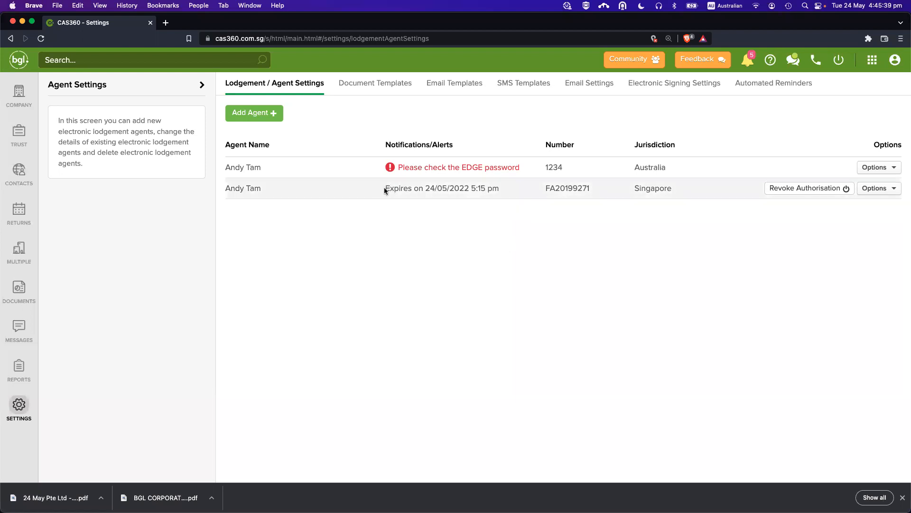
pyautogui.click(902, 497)
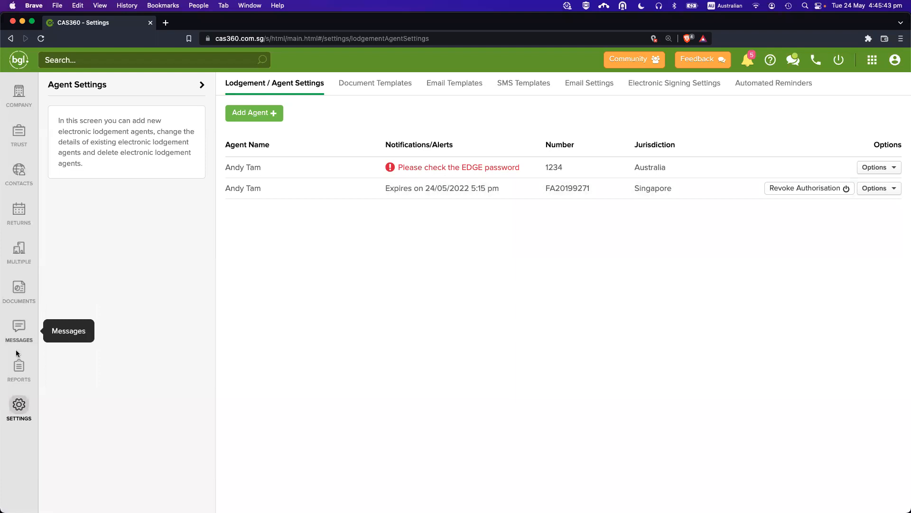
# Revisit and reload Lodgement / Agent Settings to recheck the expiry, then return to Company Selection.
pyautogui.click(18, 366)
pyautogui.click(19, 405)
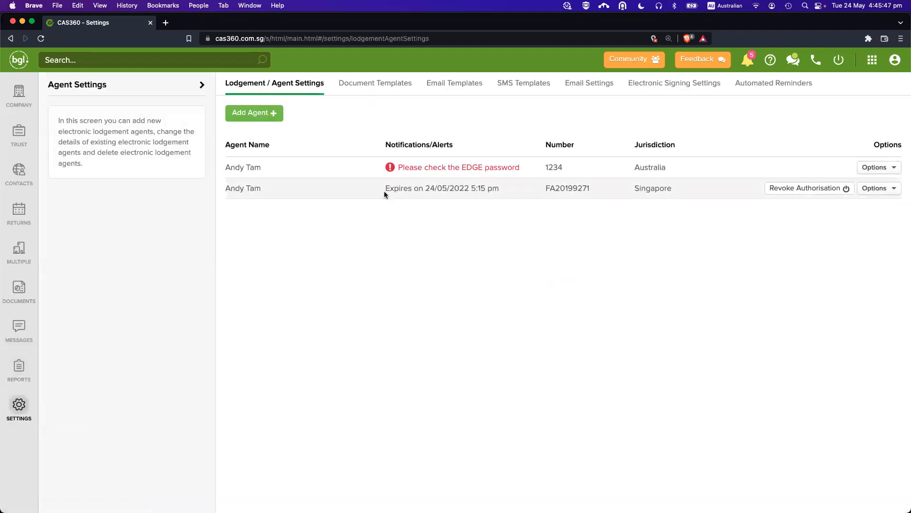
pyautogui.moveTo(384, 192); pyautogui.dragTo(480, 200)
pyautogui.click(560, 267)
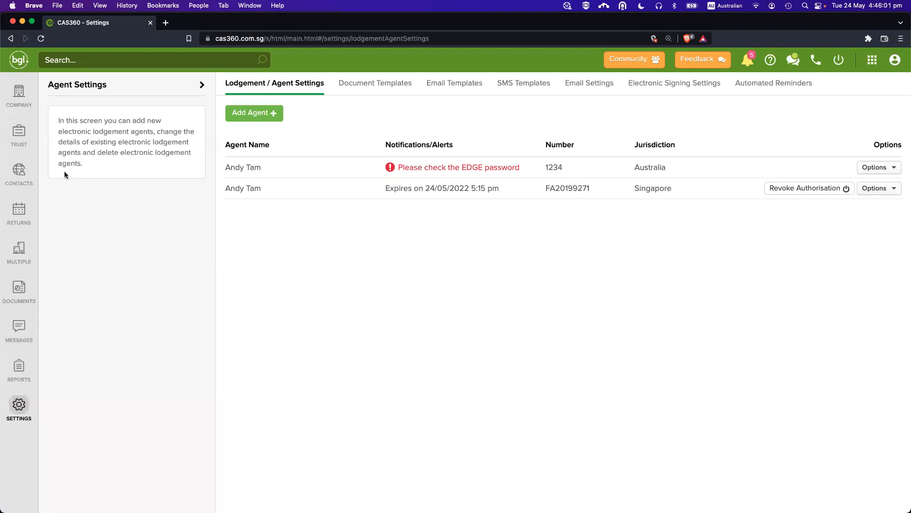
pyautogui.click(26, 408)
pyautogui.click(36, 103)
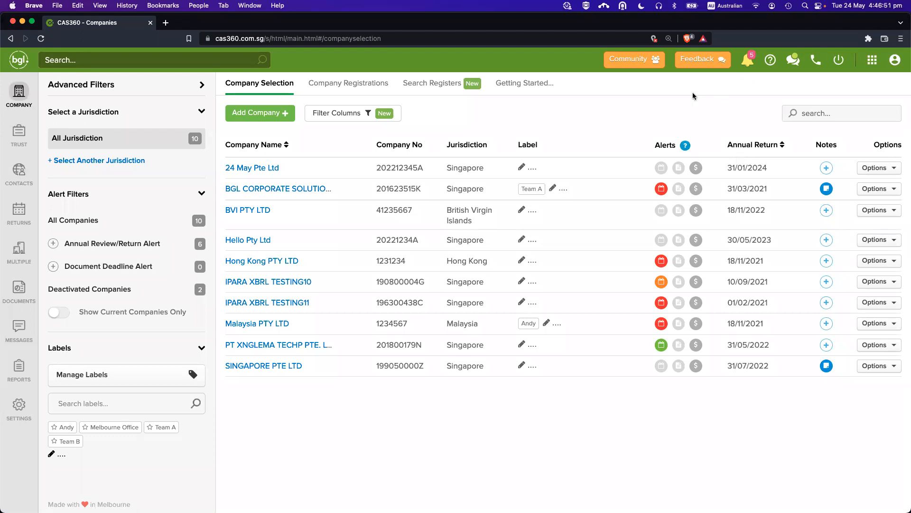
pyautogui.click(704, 56)
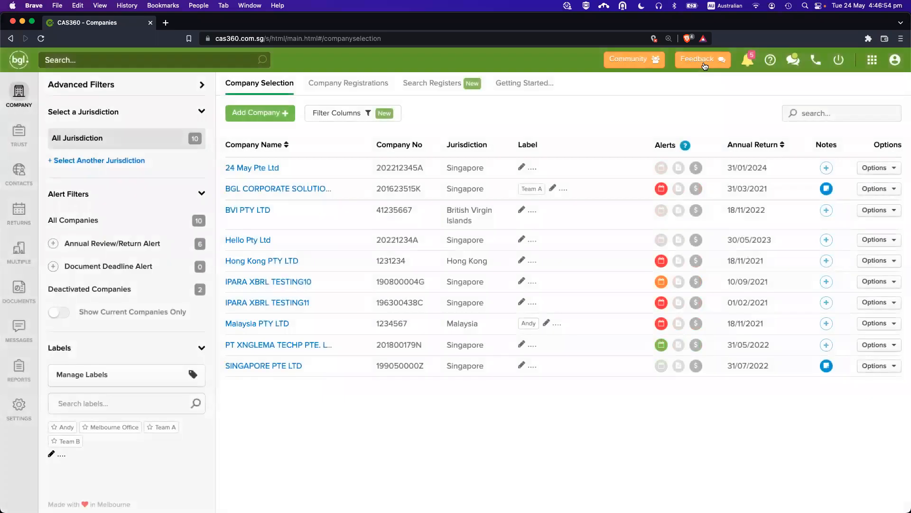
pyautogui.click(381, 184)
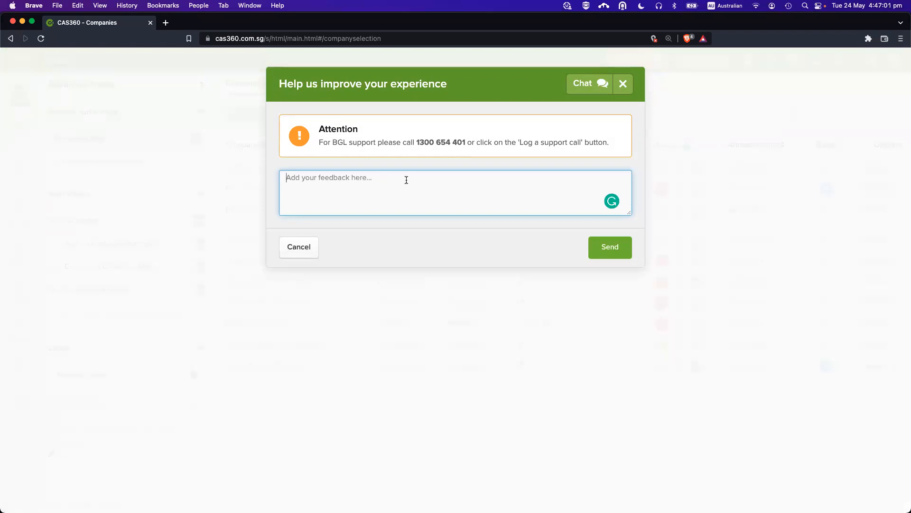
pyautogui.press('Escape')
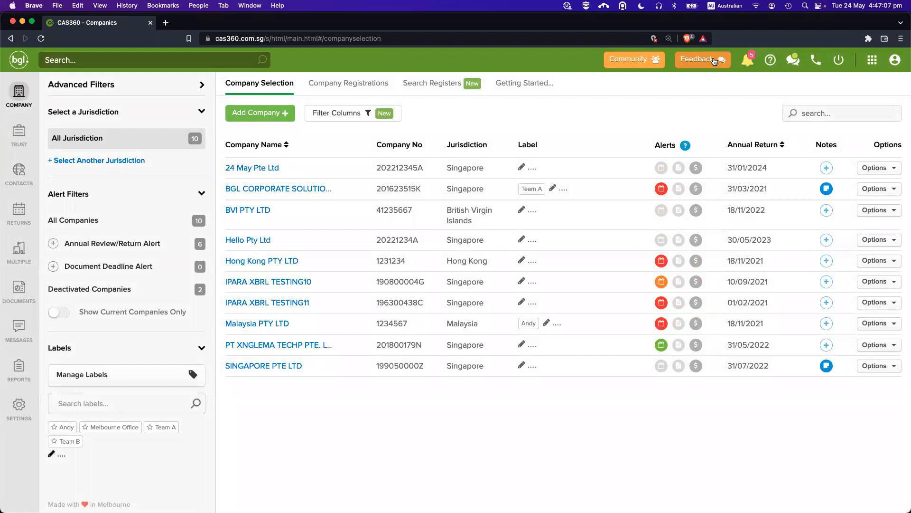
pyautogui.click(714, 60)
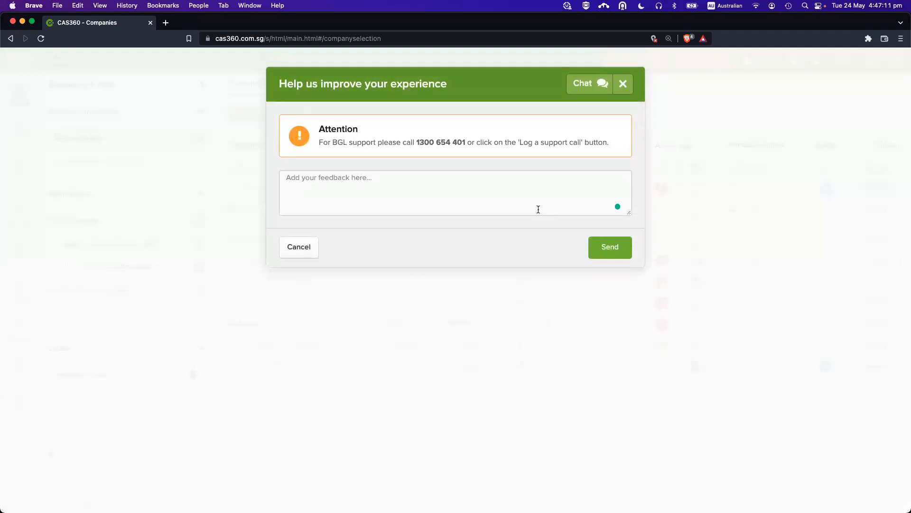
pyautogui.click(728, 88)
pyautogui.click(704, 63)
pyautogui.click(409, 201)
pyautogui.press('Escape')
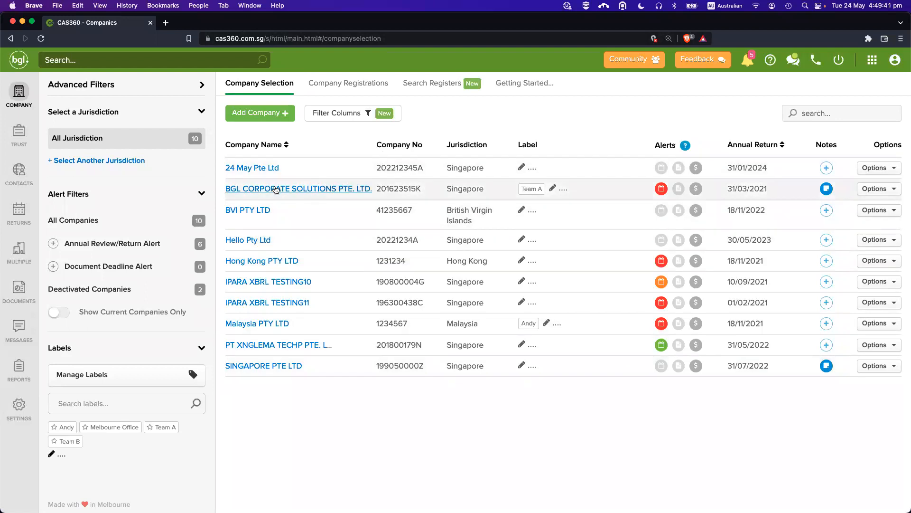
# Switch between the Company Registrations and Company Selection tabs, finishing on the Company Selection list.
pyautogui.click(348, 83)
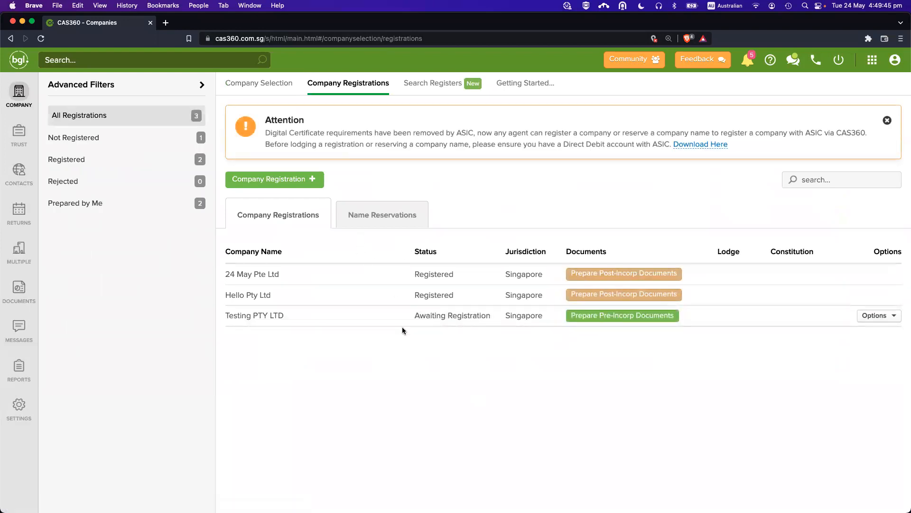
pyautogui.click(279, 89)
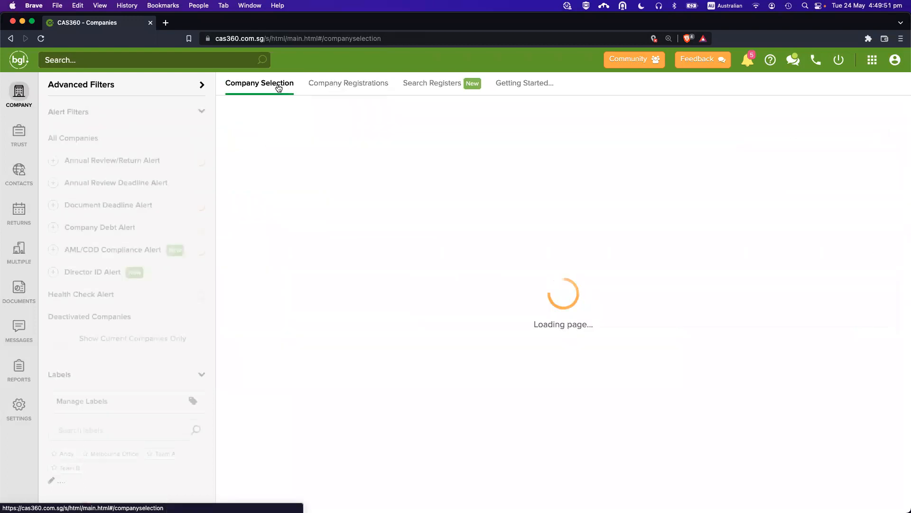
pyautogui.click(331, 85)
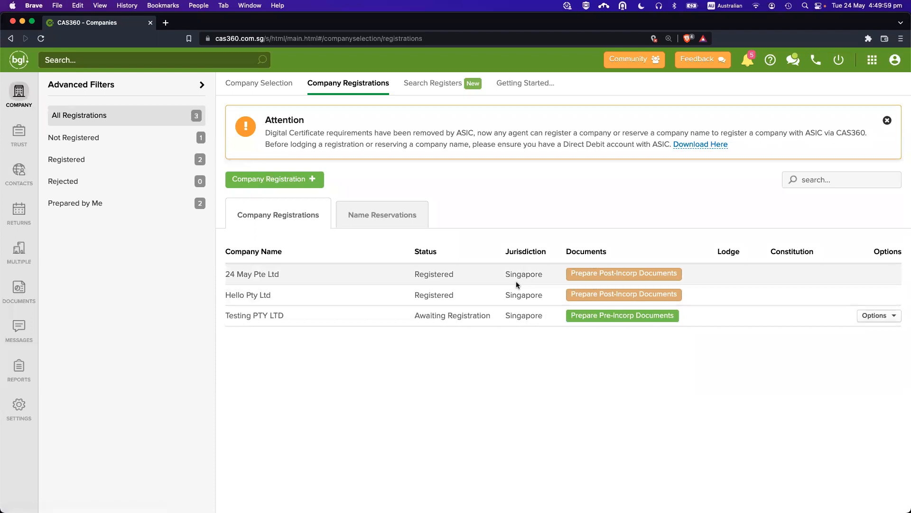
pyautogui.click(270, 83)
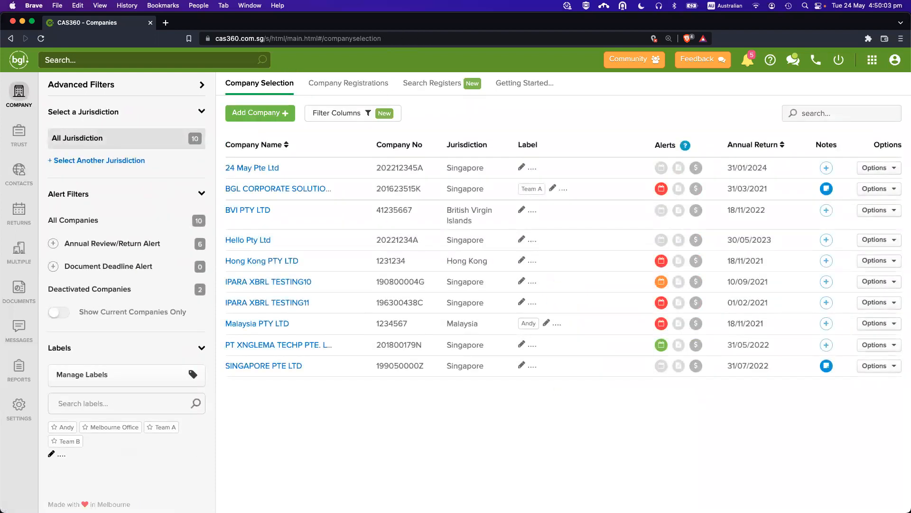